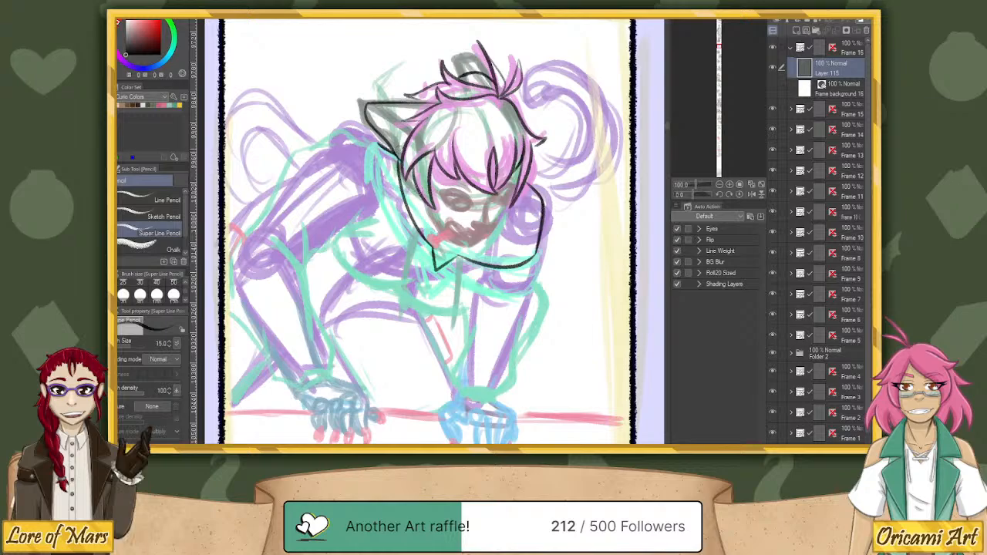
# Ink the collar's outer left edge in black, from below the cat ear down to the pointed tip under the chin.
pyautogui.moveTo(376, 143)
pyautogui.mouseDown()
pyautogui.moveTo(372, 178)
pyautogui.moveTo(396, 224)
pyautogui.mouseUp()
pyautogui.hotkey('ctrl', 'z')
pyautogui.moveTo(375, 142)
pyautogui.mouseDown()
pyautogui.moveTo(375, 194)
pyautogui.moveTo(393, 230)
pyautogui.mouseUp()
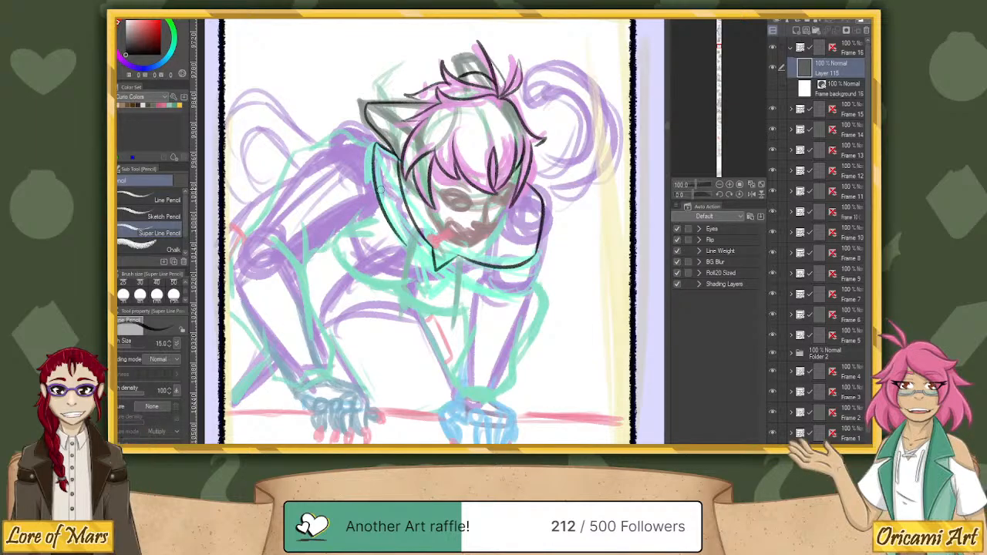
pyautogui.hotkey('ctrl', 'z')
pyautogui.moveTo(375, 143)
pyautogui.mouseDown()
pyautogui.moveTo(373, 173)
pyautogui.moveTo(415, 252)
pyautogui.mouseUp()
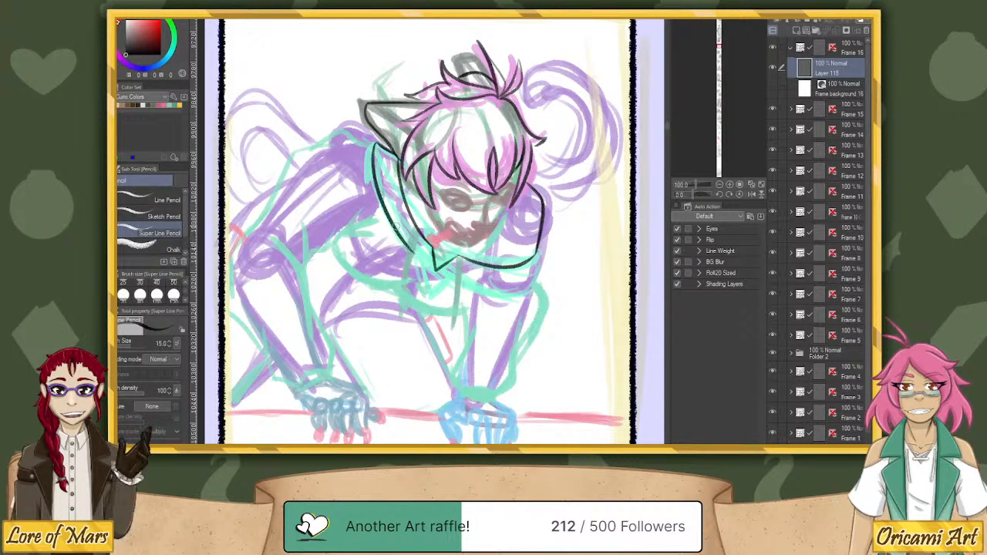
pyautogui.hotkey('ctrl', 'z')
pyautogui.moveTo(374, 139)
pyautogui.mouseDown()
pyautogui.moveTo(375, 187)
pyautogui.moveTo(425, 291)
pyautogui.mouseUp()
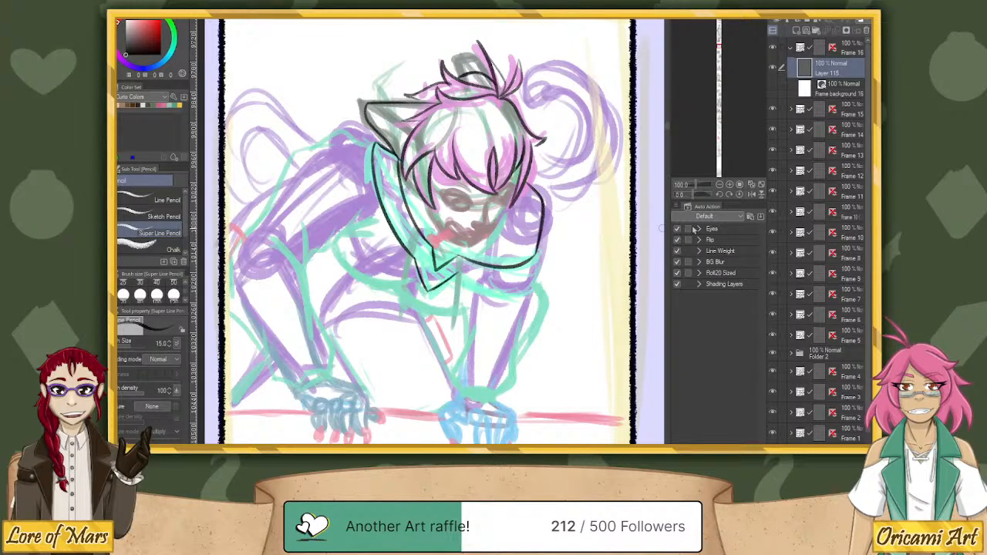
# Ink the collar's lower outer edge on the right side, joining the front notch to the collar's right end.
pyautogui.moveTo(688, 195); pyautogui.dragTo(682, 195)
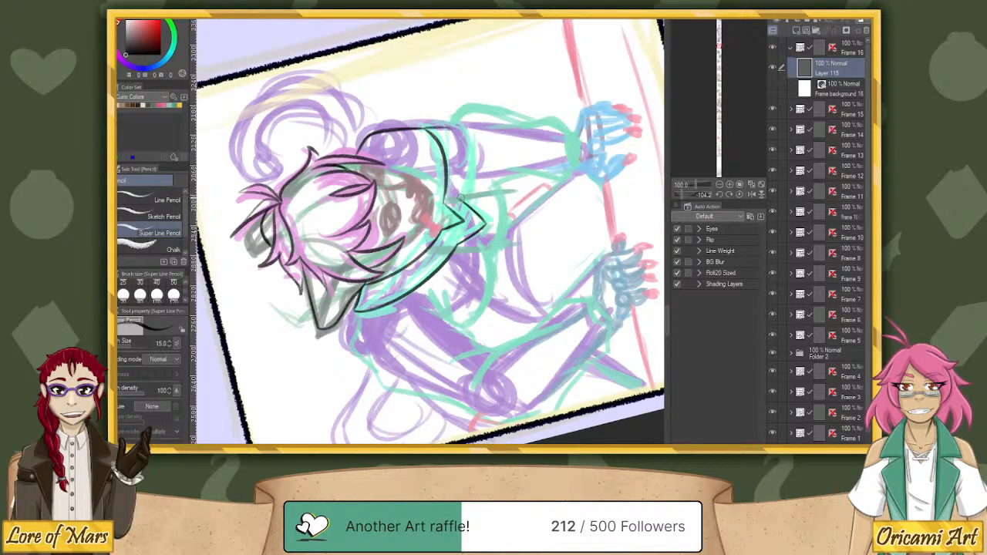
pyautogui.moveTo(449, 127)
pyautogui.mouseDown()
pyautogui.moveTo(460, 202)
pyautogui.moveTo(465, 166)
pyautogui.mouseUp()
pyautogui.hotkey('ctrl', 'z')
pyautogui.moveTo(461, 199); pyautogui.dragTo(453, 130)
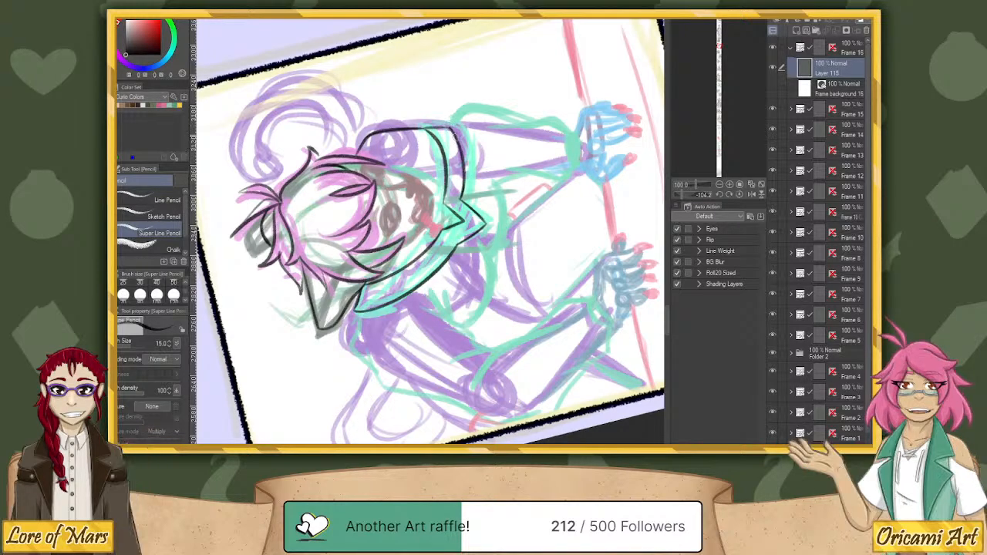
# With the canvas upright, ink a short, nearly vertical line hanging from the left side of the collar's front point.
pyautogui.click(740, 195)
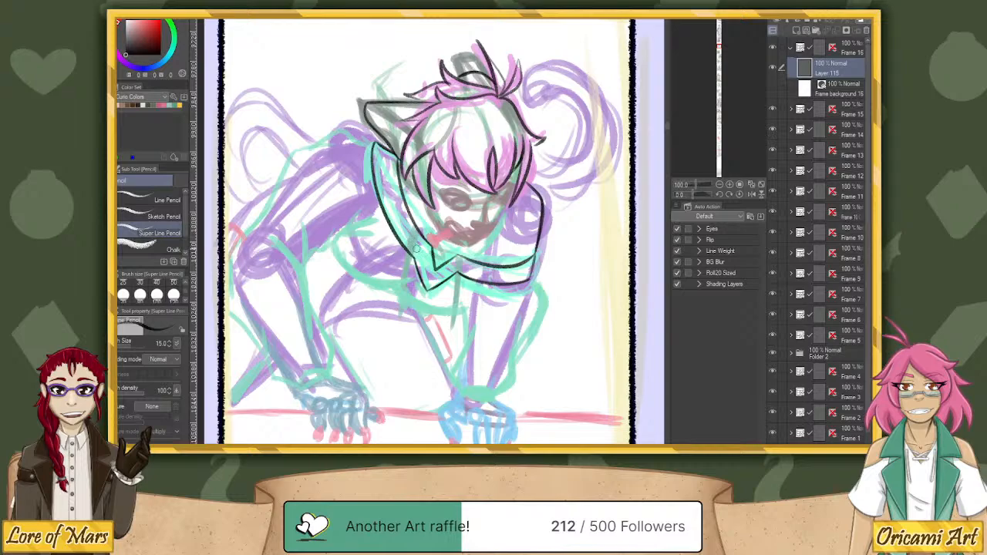
pyautogui.moveTo(416, 255); pyautogui.dragTo(403, 317)
pyautogui.hotkey('ctrl', 'z')
pyautogui.moveTo(418, 248); pyautogui.dragTo(411, 308)
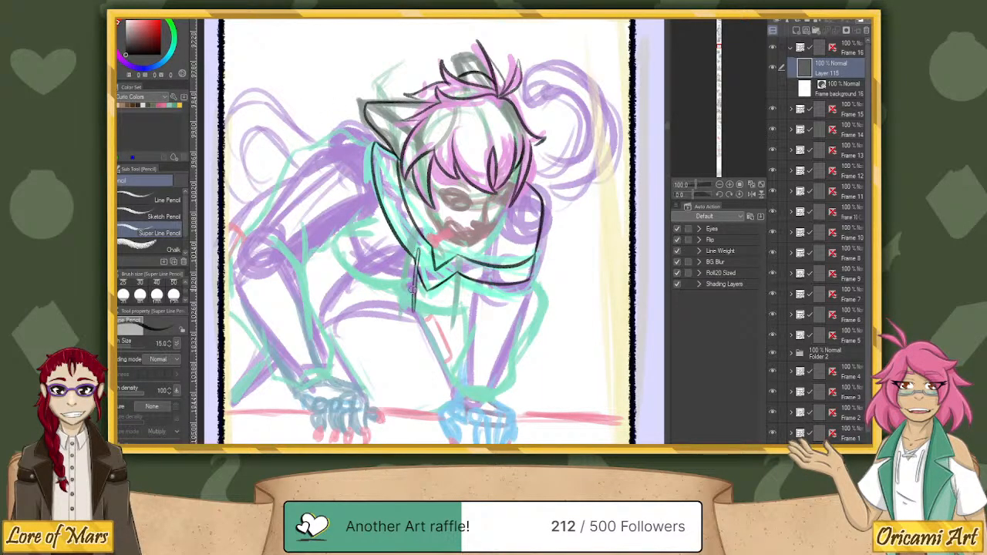
pyautogui.moveTo(416, 267); pyautogui.dragTo(413, 311)
# Ink and thicken the matching vertical line hanging from the collar on the right side of the front notch.
pyautogui.moveTo(453, 299); pyautogui.dragTo(453, 325)
pyautogui.hotkey('ctrl', 'z')
pyautogui.moveTo(455, 293); pyautogui.dragTo(453, 325)
pyautogui.hotkey('ctrl', 'z')
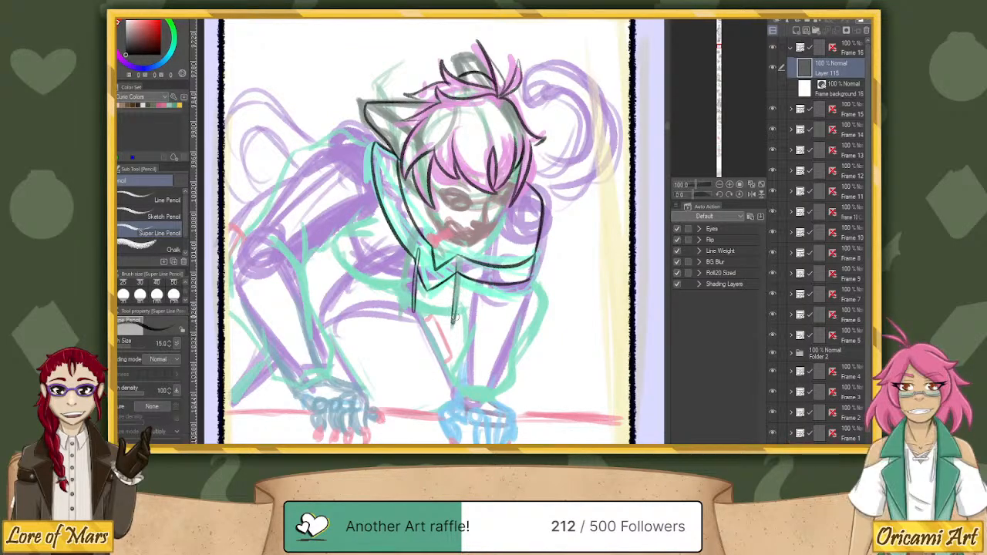
pyautogui.hotkey('ctrl', 'z')
pyautogui.moveTo(456, 290); pyautogui.dragTo(452, 324)
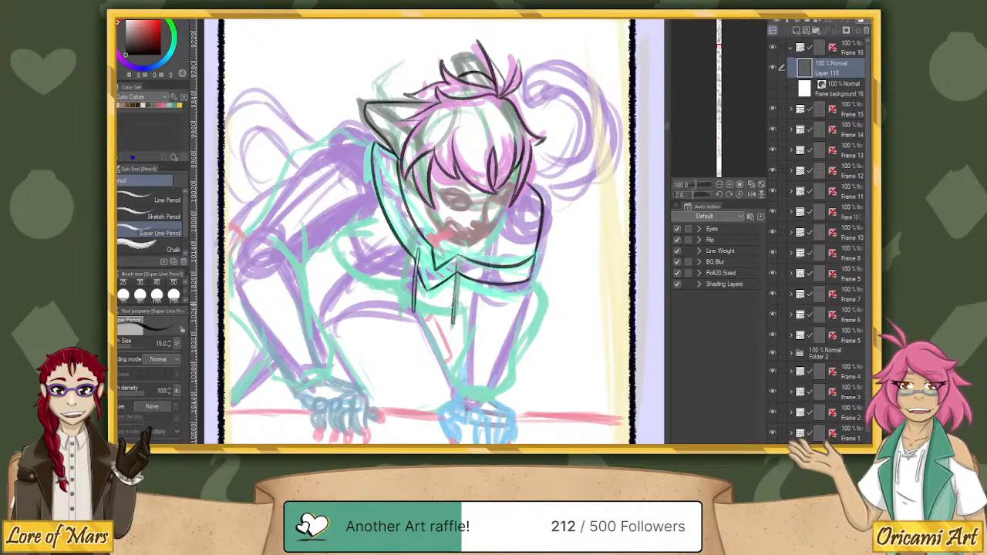
pyautogui.moveTo(457, 276); pyautogui.dragTo(453, 322)
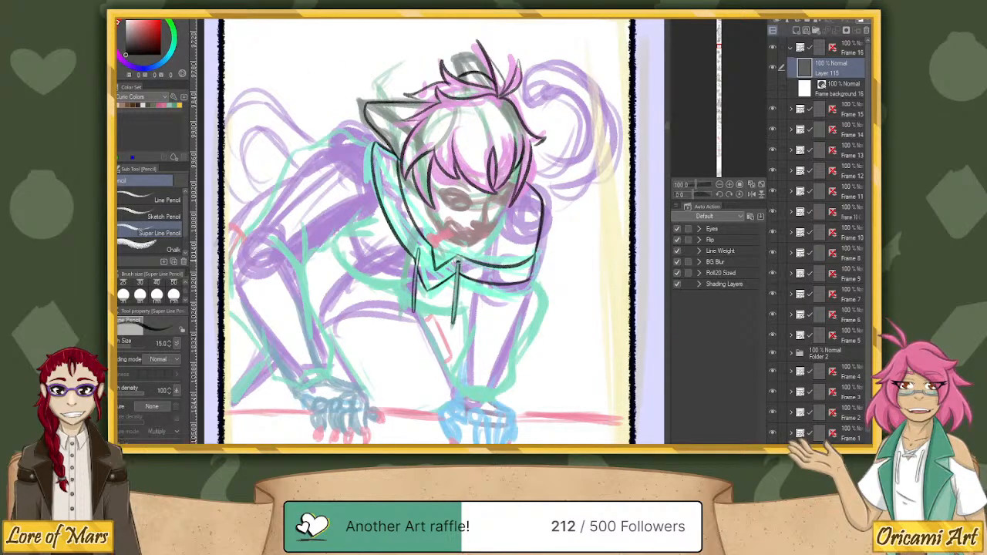
pyautogui.moveTo(452, 324); pyautogui.dragTo(458, 261)
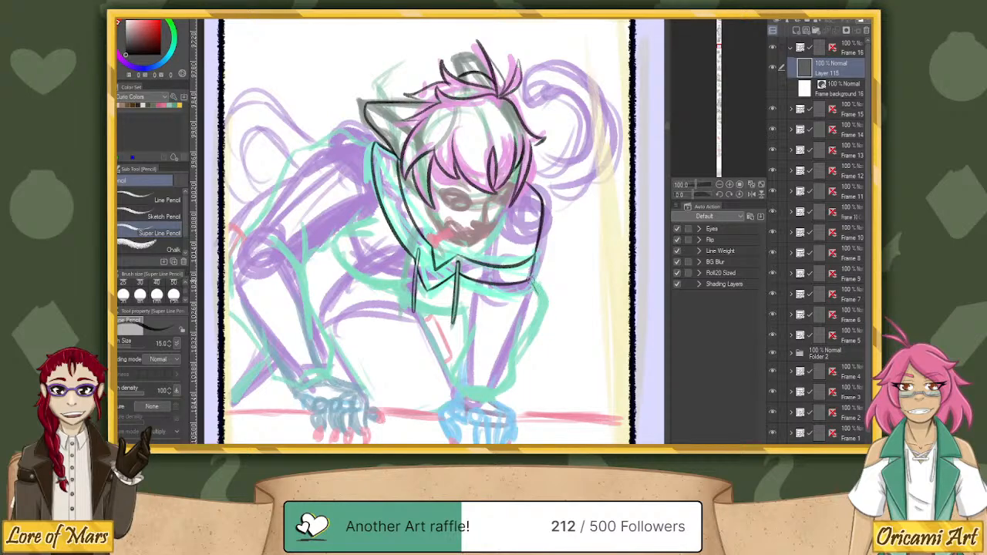
# Ink the outer sleeve edge of the arm on the right in black, from below the collar's end toward the forearm.
pyautogui.moveTo(539, 301); pyautogui.dragTo(520, 351)
pyautogui.hotkey('ctrl', 'z')
pyautogui.moveTo(535, 284)
pyautogui.mouseDown()
pyautogui.moveTo(545, 308)
pyautogui.moveTo(522, 353)
pyautogui.mouseUp()
pyautogui.hotkey('ctrl', 'z')
pyautogui.moveTo(530, 279)
pyautogui.mouseDown()
pyautogui.moveTo(539, 315)
pyautogui.moveTo(513, 364)
pyautogui.mouseUp()
# With the canvas rotated about 60 degrees, ink the left shoulder and outer upper-arm outline from the collar down, and restore the upright view.
pyautogui.moveTo(691, 196); pyautogui.dragTo(681, 196)
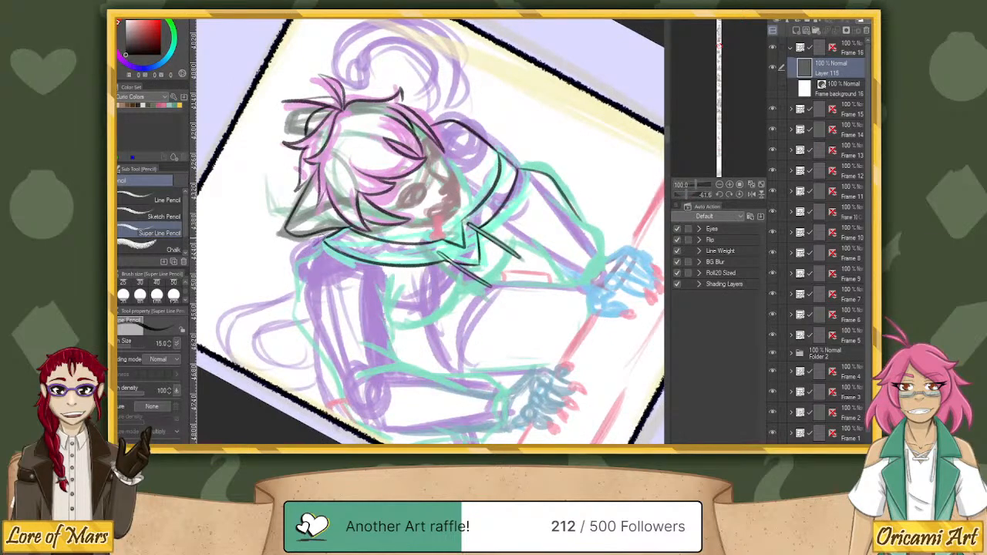
pyautogui.moveTo(322, 239)
pyautogui.mouseDown()
pyautogui.moveTo(302, 254)
pyautogui.moveTo(296, 294)
pyautogui.moveTo(305, 335)
pyautogui.moveTo(344, 398)
pyautogui.mouseUp()
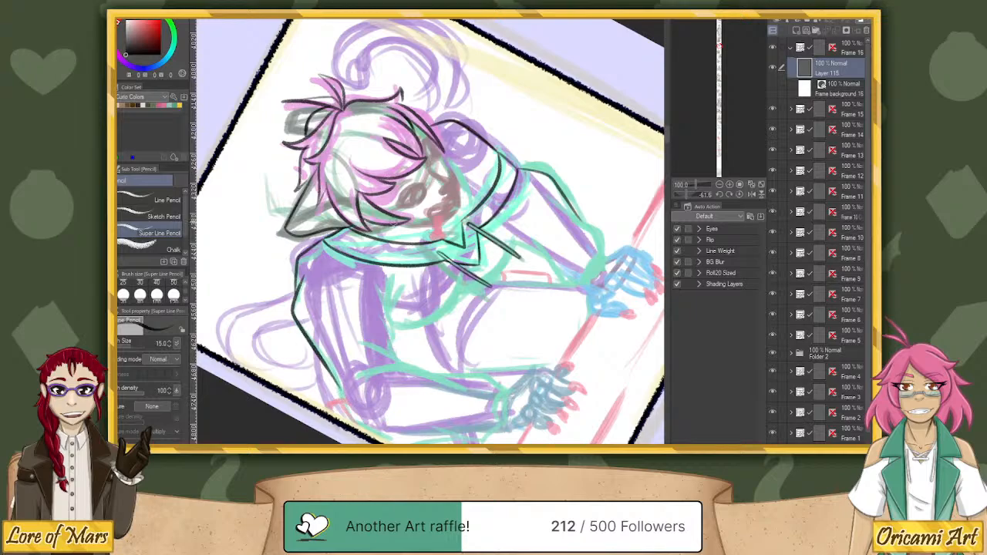
pyautogui.hotkey('ctrl', 'z')
pyautogui.hotkey('ctrl', 'z')
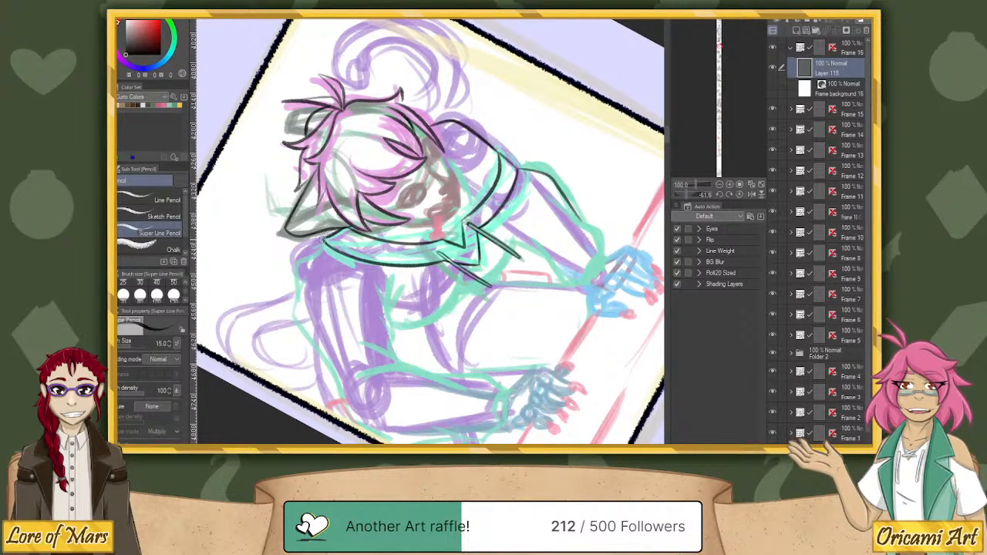
pyautogui.moveTo(311, 245)
pyautogui.mouseDown()
pyautogui.moveTo(296, 318)
pyautogui.moveTo(331, 378)
pyautogui.mouseUp()
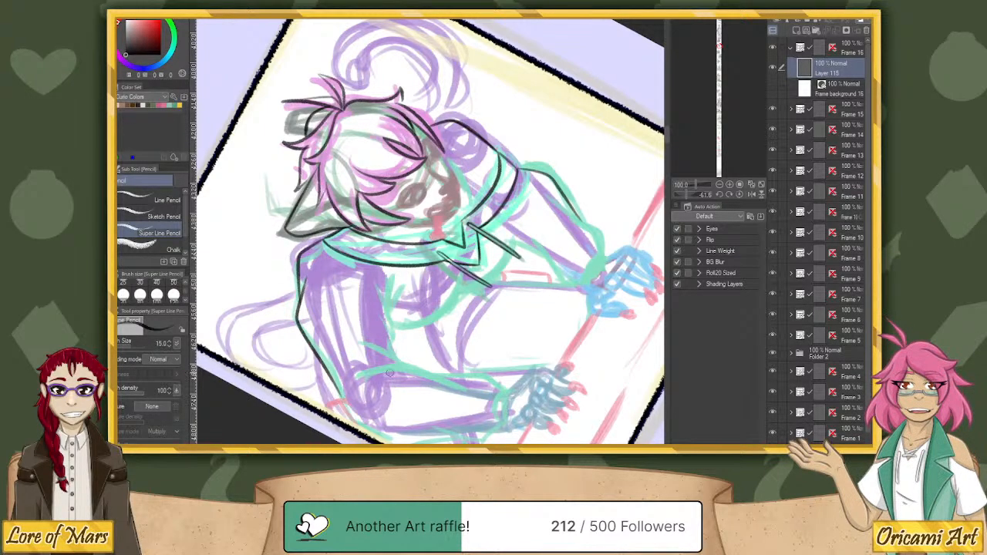
pyautogui.click(740, 195)
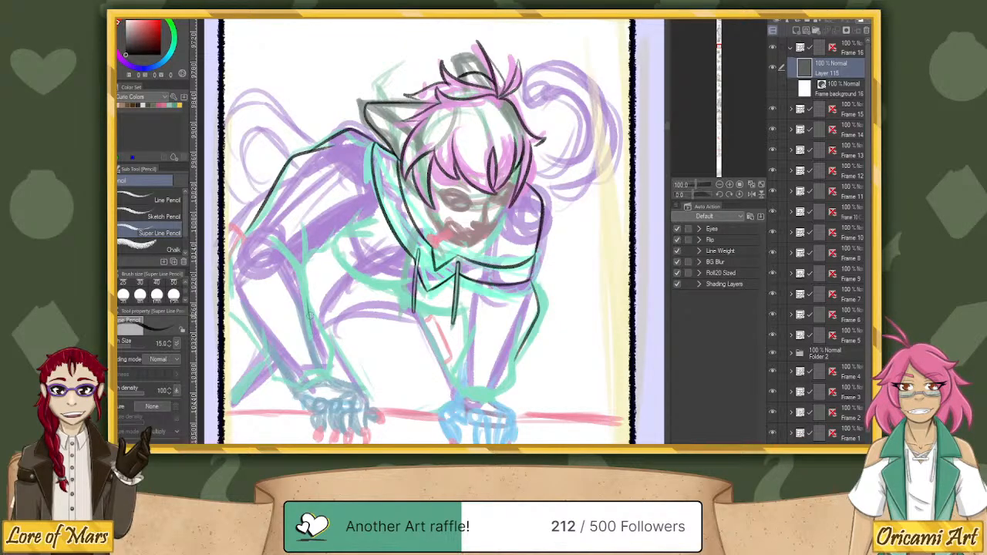
# Ink the left arm's inner sleeve line from the forearm up to the elbow, plus the fold running from there toward the chest.
pyautogui.moveTo(312, 327); pyautogui.dragTo(275, 239)
pyautogui.moveTo(303, 270)
pyautogui.mouseDown()
pyautogui.moveTo(293, 226)
pyautogui.moveTo(332, 180)
pyautogui.moveTo(310, 252)
pyautogui.moveTo(381, 201)
pyautogui.mouseUp()
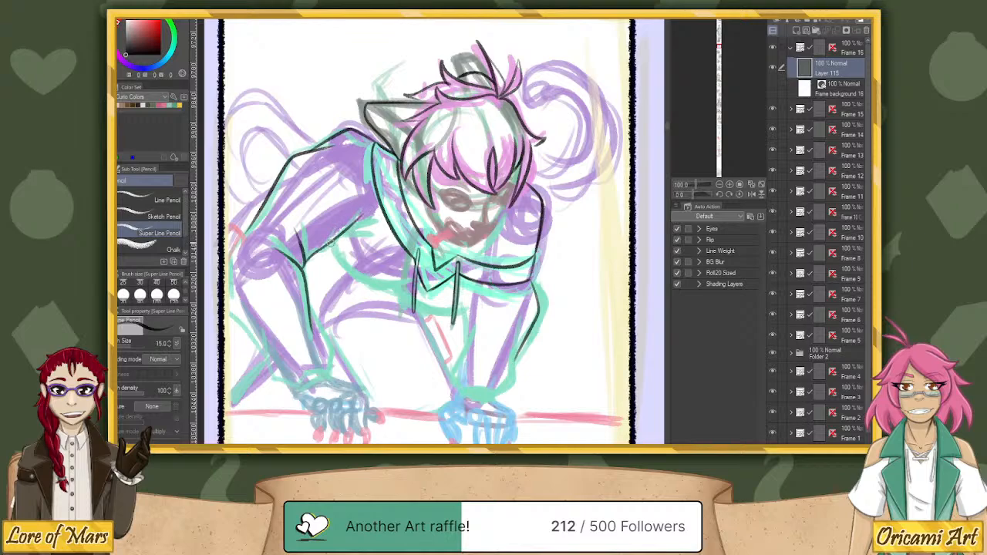
pyautogui.moveTo(330, 245); pyautogui.dragTo(381, 219)
# Ink the left arm's outer edge near the frame border, around the elbow and down the forearm to the wrist.
pyautogui.moveTo(220, 259); pyautogui.dragTo(270, 194)
pyautogui.hotkey('ctrl', 'z')
pyautogui.moveTo(222, 255); pyautogui.dragTo(268, 193)
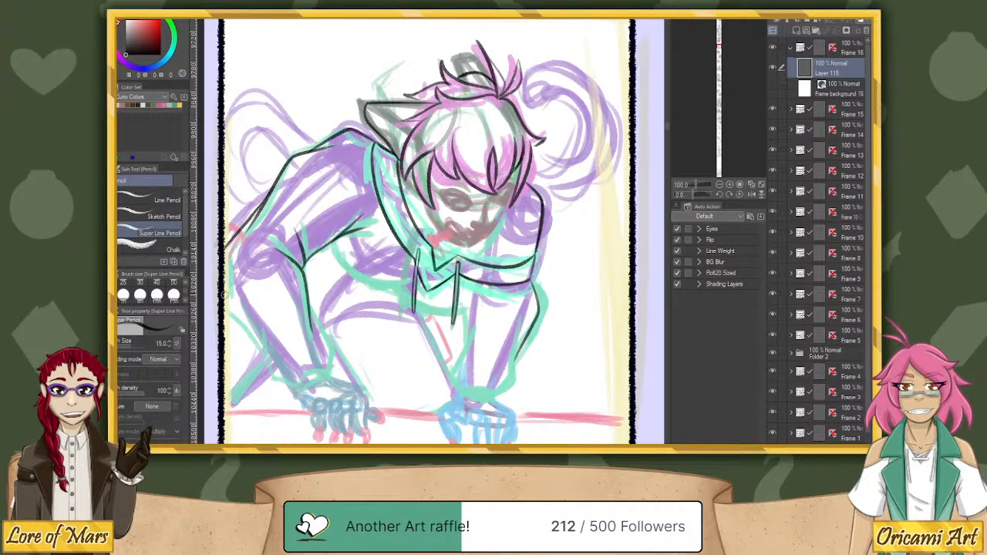
pyautogui.moveTo(221, 296); pyautogui.dragTo(294, 388)
pyautogui.moveTo(243, 317)
pyautogui.mouseDown()
pyautogui.moveTo(294, 387)
pyautogui.moveTo(276, 379)
pyautogui.moveTo(251, 315)
pyautogui.mouseUp()
pyautogui.hotkey('ctrl', 'z')
# Complete the left forearm's inner edge and ink the sleeve cuff above the hand.
pyautogui.moveTo(330, 370); pyautogui.dragTo(306, 291)
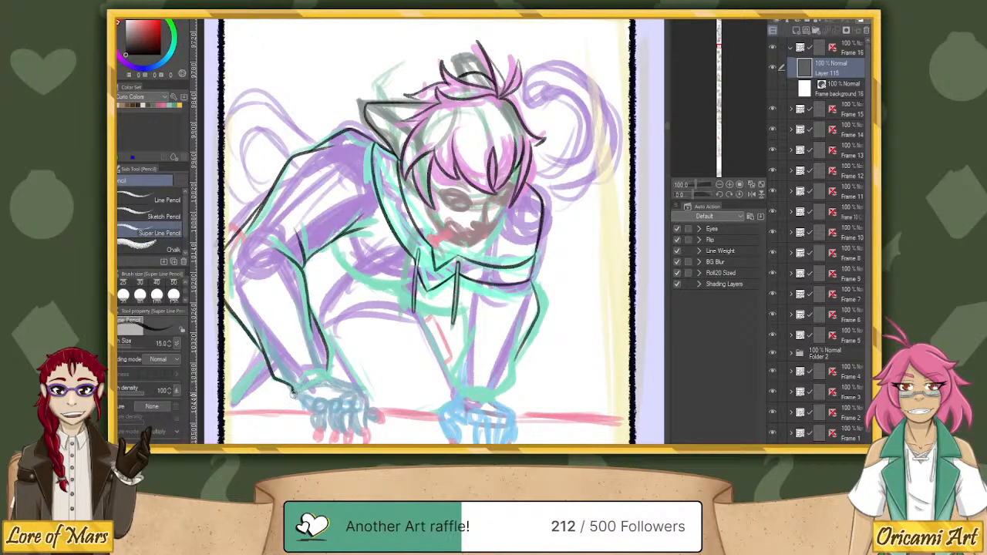
pyautogui.moveTo(293, 392)
pyautogui.mouseDown()
pyautogui.moveTo(330, 373)
pyautogui.moveTo(315, 371)
pyautogui.moveTo(327, 370)
pyautogui.moveTo(301, 377)
pyautogui.moveTo(328, 375)
pyautogui.mouseUp()
pyautogui.hotkey('ctrl', 'z')
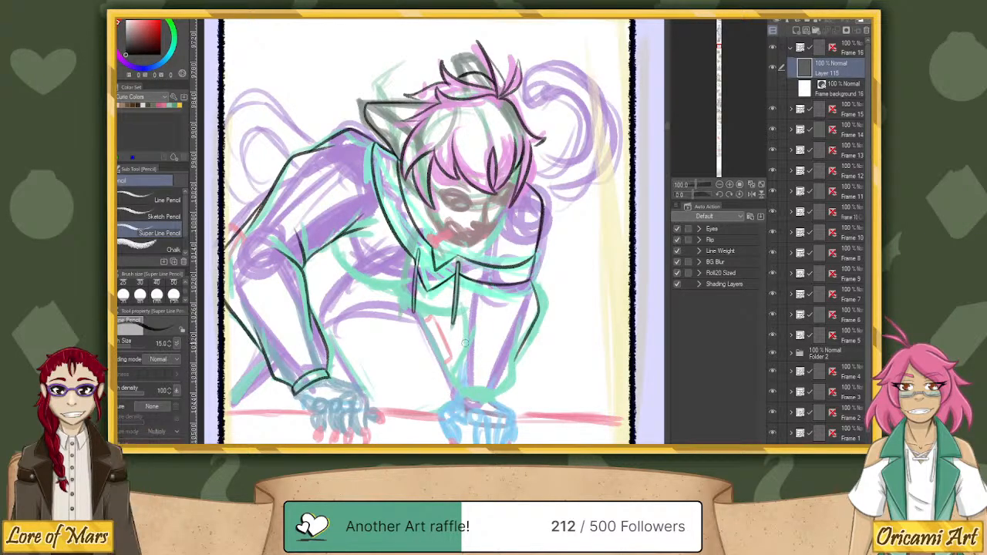
# Ink the right forearm's inner edge, the sleeve cuff at the wrist, and the lower outer sleeve edge joining them.
pyautogui.moveTo(464, 349)
pyautogui.mouseDown()
pyautogui.moveTo(459, 288)
pyautogui.moveTo(463, 343)
pyautogui.moveTo(467, 296)
pyautogui.moveTo(463, 310)
pyautogui.moveTo(456, 294)
pyautogui.moveTo(465, 308)
pyautogui.moveTo(458, 279)
pyautogui.mouseUp()
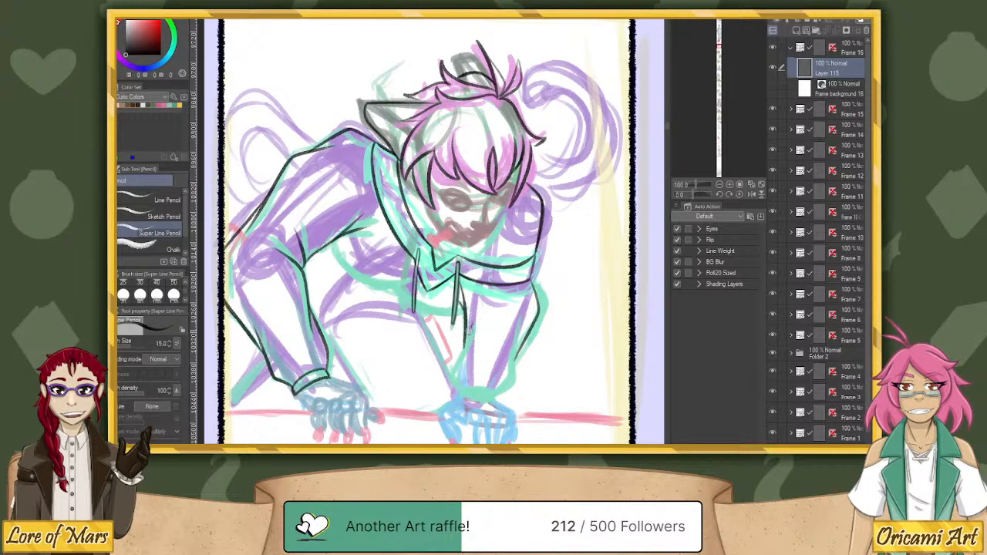
pyautogui.moveTo(467, 323)
pyautogui.mouseDown()
pyautogui.moveTo(455, 394)
pyautogui.moveTo(491, 397)
pyautogui.moveTo(512, 374)
pyautogui.moveTo(518, 330)
pyautogui.mouseUp()
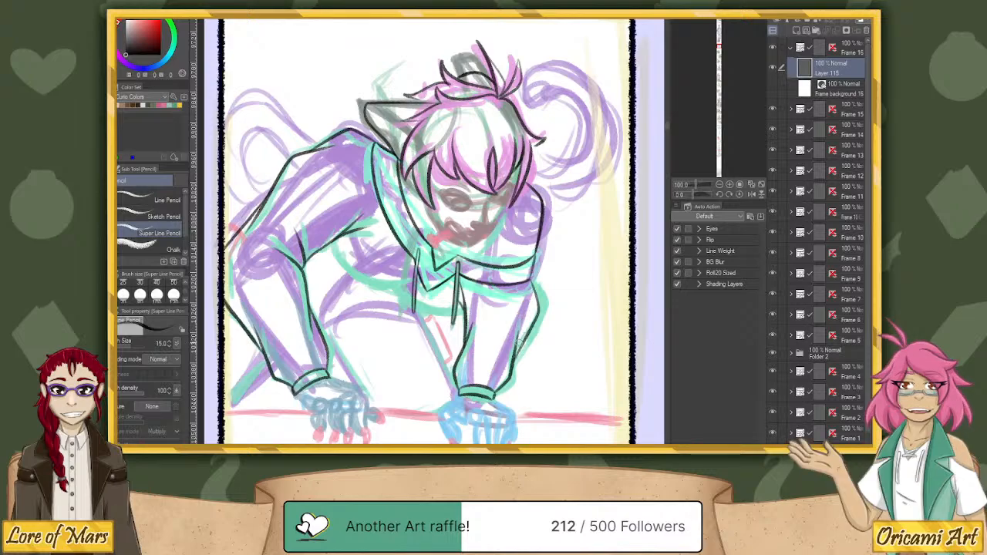
pyautogui.hotkey('ctrl', 'z')
pyautogui.moveTo(502, 378); pyautogui.dragTo(527, 333)
pyautogui.hotkey('ctrl', 'z')
pyautogui.moveTo(505, 390); pyautogui.dragTo(512, 365)
pyautogui.hotkey('ctrl', 'z')
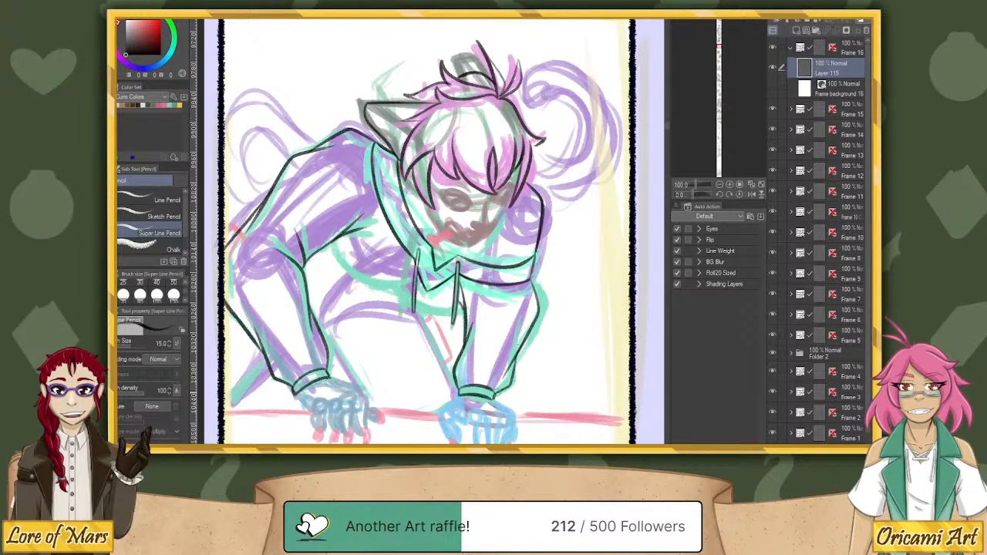
pyautogui.moveTo(513, 376); pyautogui.dragTo(517, 355)
# Ink the hoodie's lower edge across the chest and, with the canvas rotated, two curved waist lines between the arms.
pyautogui.moveTo(335, 243)
pyautogui.mouseDown()
pyautogui.moveTo(349, 267)
pyautogui.moveTo(405, 287)
pyautogui.moveTo(382, 276)
pyautogui.moveTo(413, 307)
pyautogui.mouseUp()
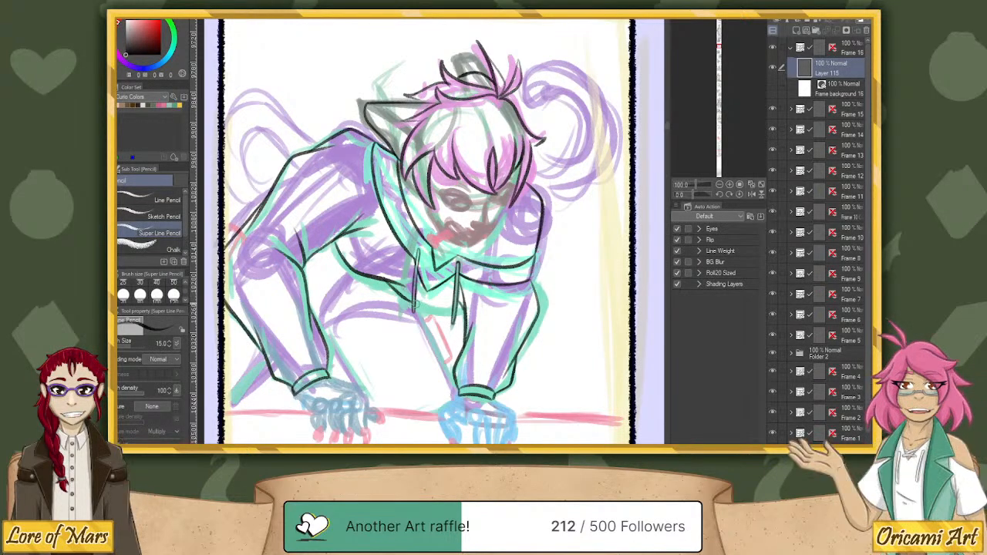
pyautogui.moveTo(414, 301); pyautogui.dragTo(455, 312)
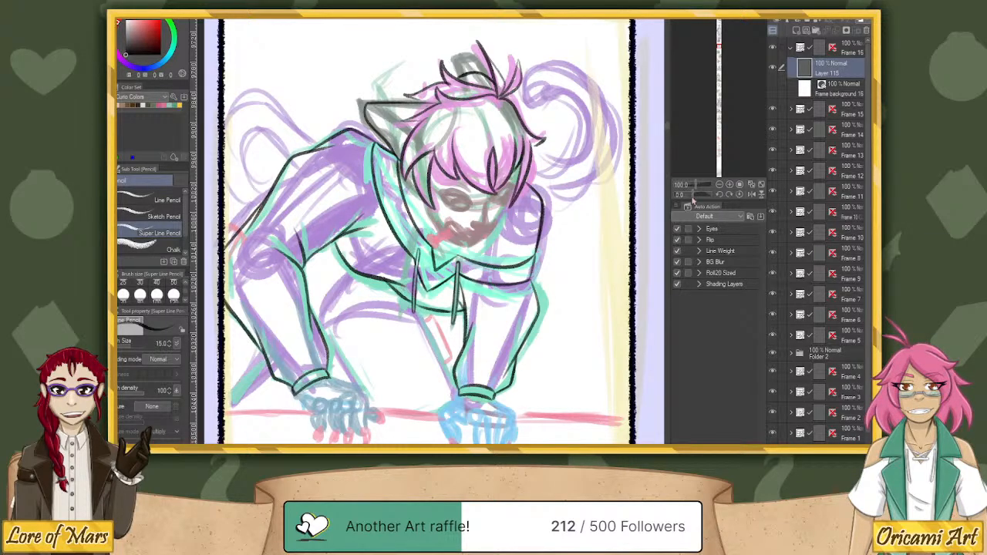
pyautogui.moveTo(693, 195); pyautogui.dragTo(684, 196)
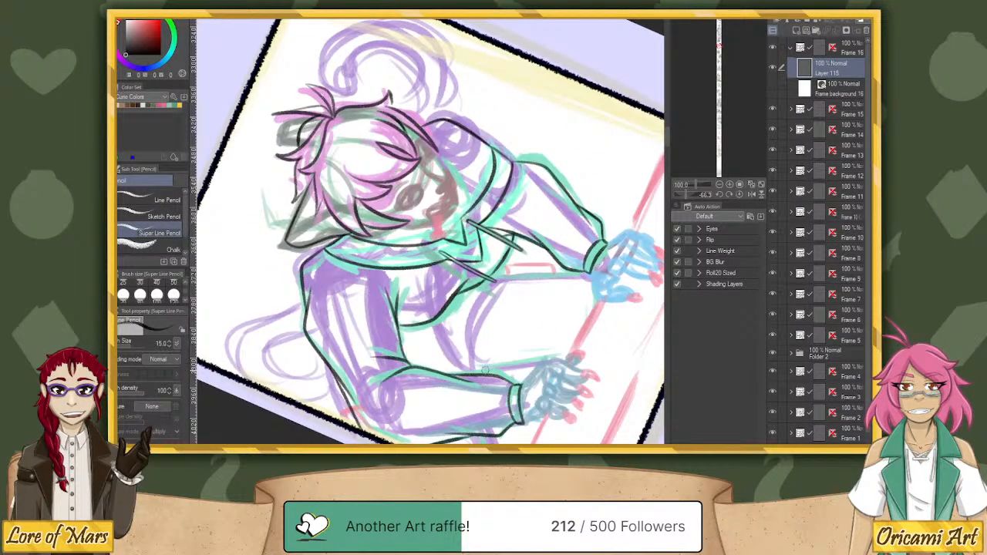
pyautogui.moveTo(483, 369)
pyautogui.mouseDown()
pyautogui.moveTo(486, 321)
pyautogui.moveTo(529, 268)
pyautogui.moveTo(525, 258)
pyautogui.moveTo(484, 329)
pyautogui.moveTo(485, 374)
pyautogui.mouseUp()
pyautogui.hotkey('ctrl', 'z')
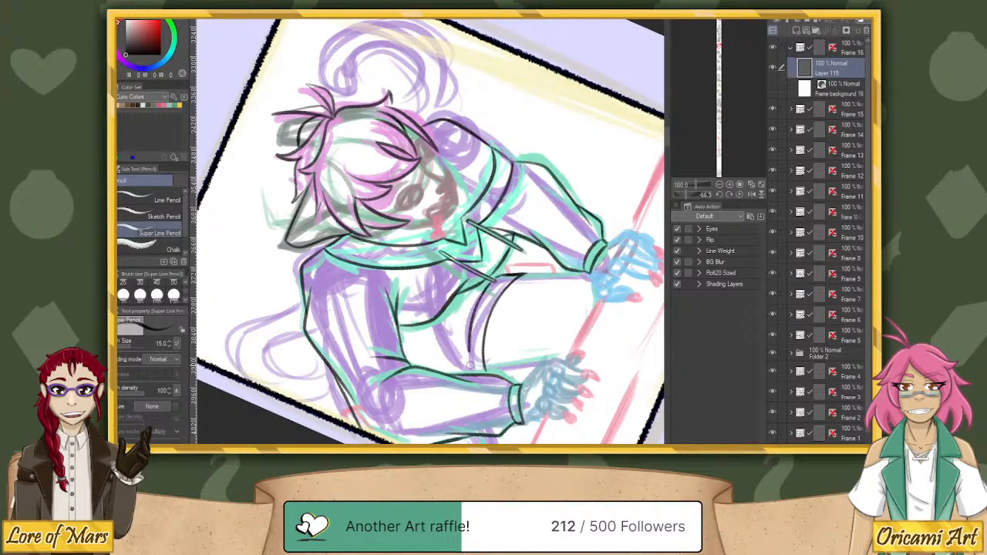
pyautogui.moveTo(470, 372)
pyautogui.mouseDown()
pyautogui.moveTo(467, 338)
pyautogui.moveTo(484, 291)
pyautogui.moveTo(466, 362)
pyautogui.mouseUp()
pyautogui.scroll(2, 476, 333)
pyautogui.scroll(-2, 566, 280)
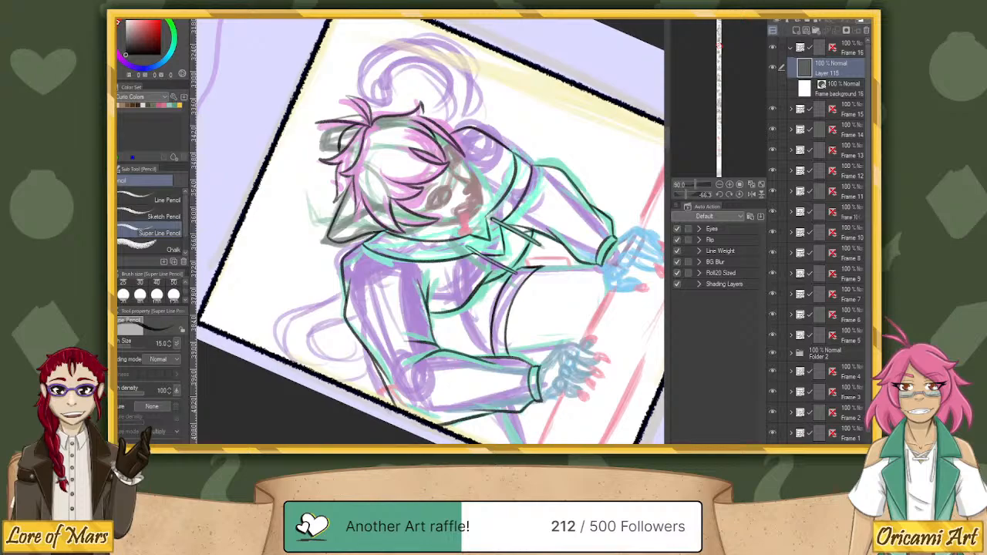
# Switch to the Discord chat, look through the shared tulip-field and flower-garden photos, and return to the drawing.
pyautogui.moveTo(874, 31)
pyautogui.mouseDown()
pyautogui.moveTo(598, 27)
pyautogui.moveTo(628, 42)
pyautogui.mouseUp()
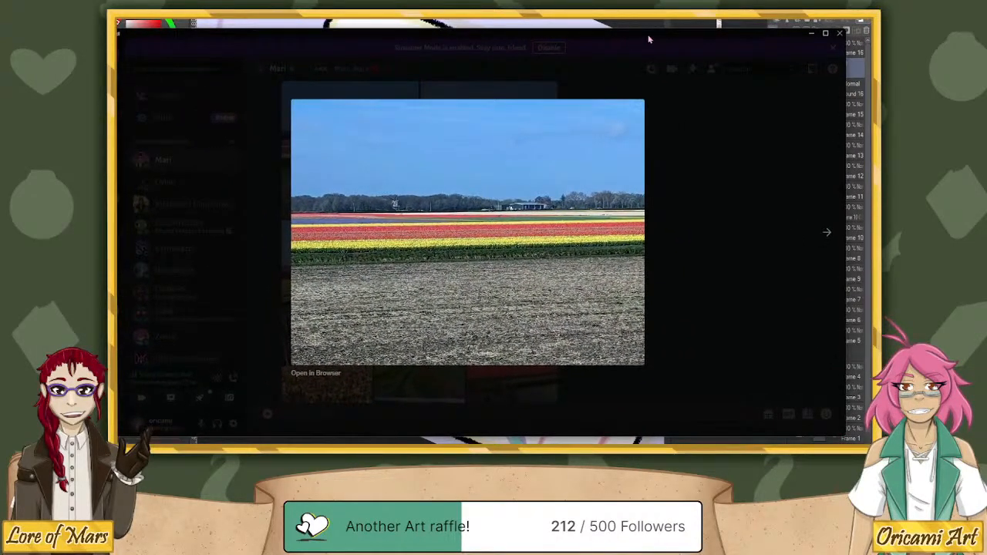
pyautogui.moveTo(660, 29); pyautogui.dragTo(660, 0)
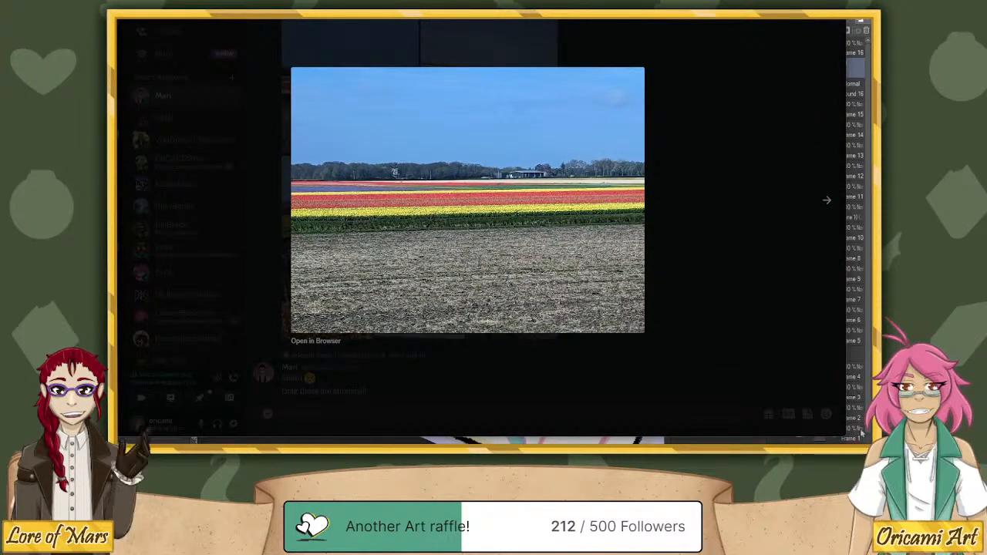
pyautogui.moveTo(846, 436); pyautogui.dragTo(894, 460)
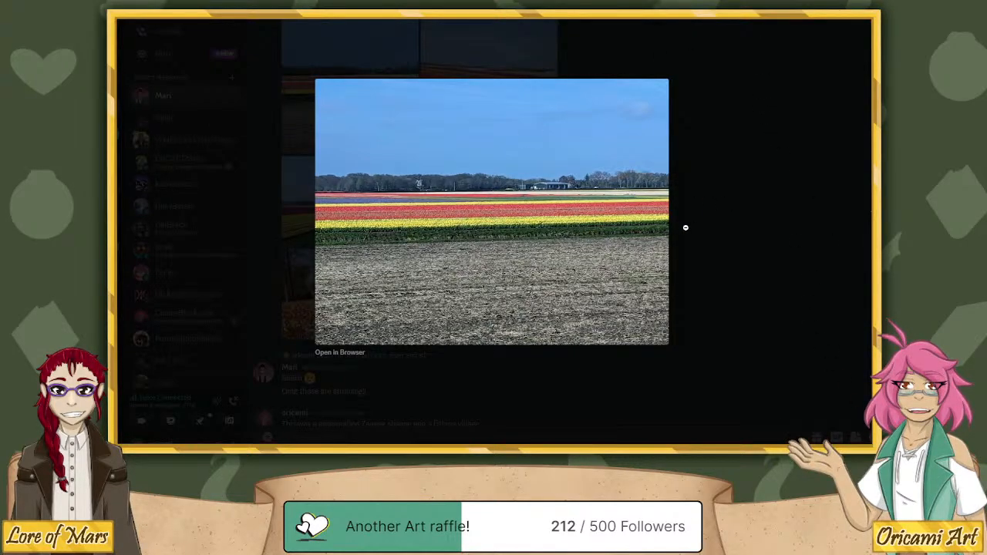
pyautogui.click(872, 212)
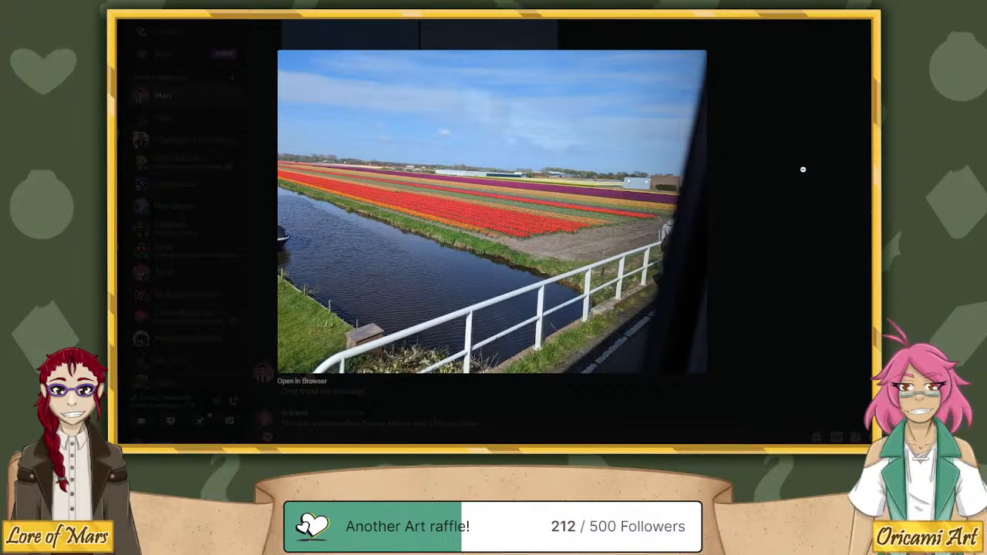
pyautogui.click(862, 203)
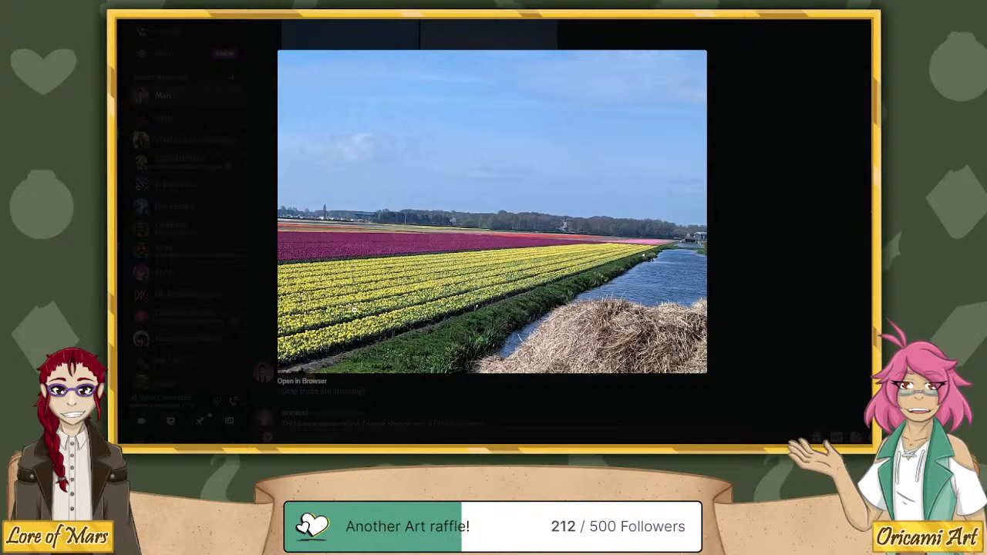
pyautogui.click(868, 211)
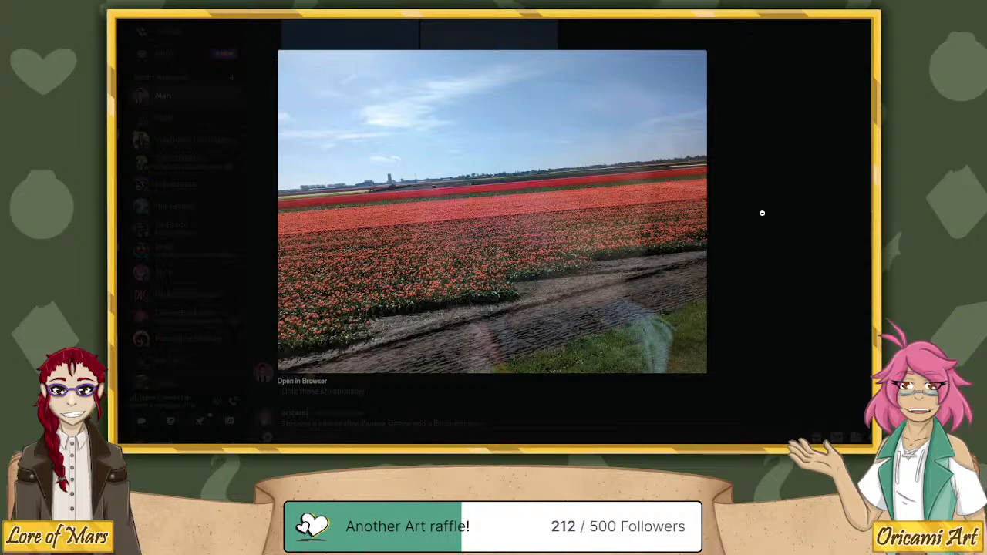
pyautogui.click(870, 212)
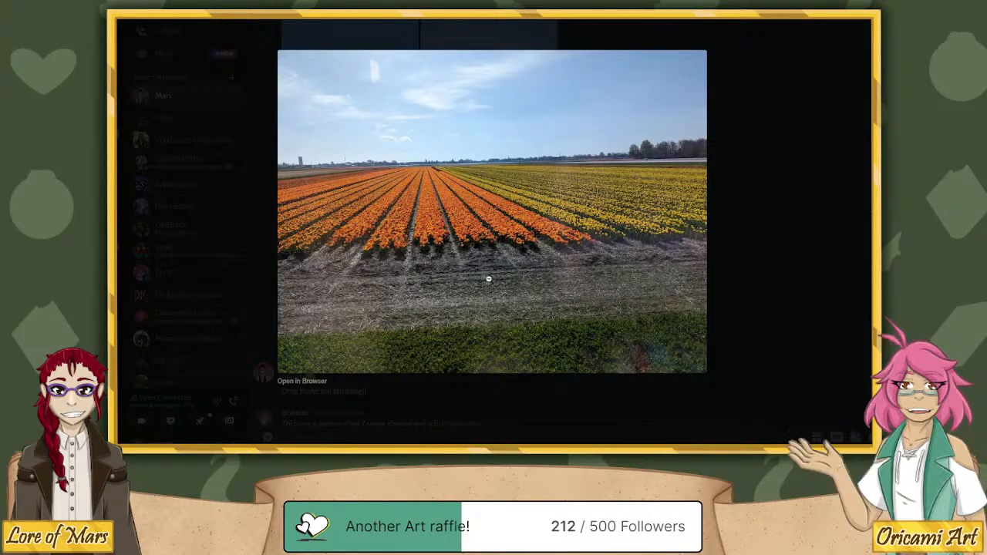
pyautogui.click(872, 212)
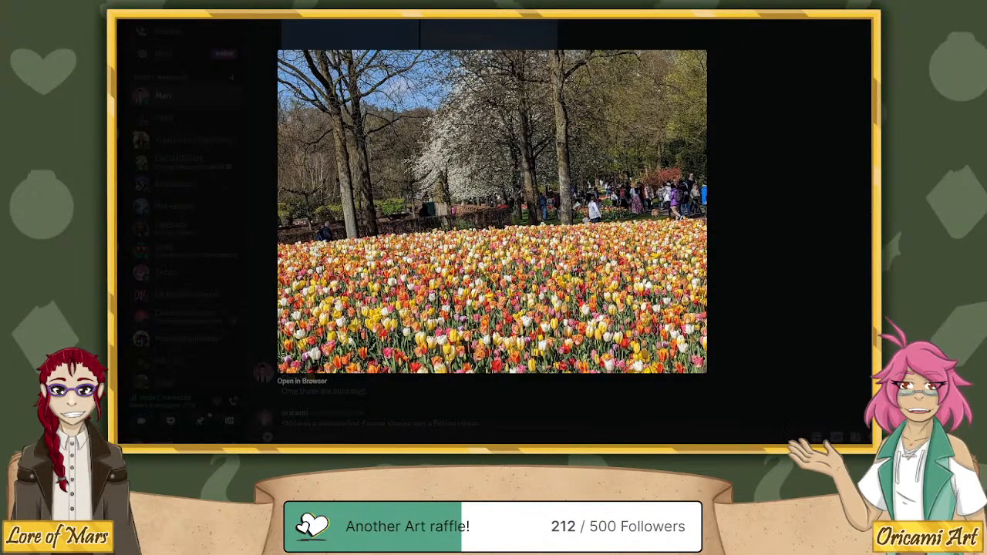
pyautogui.press('Right')
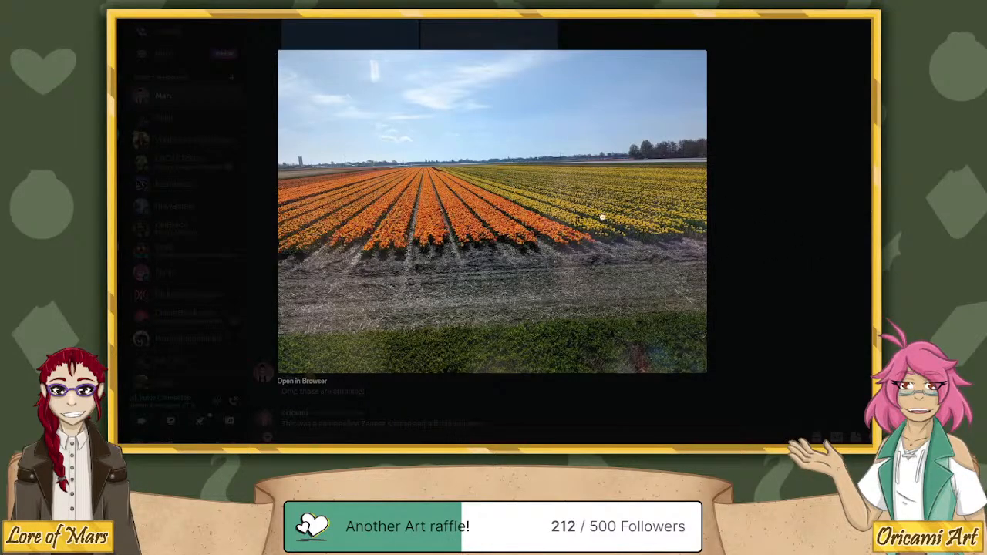
pyautogui.press('Right')
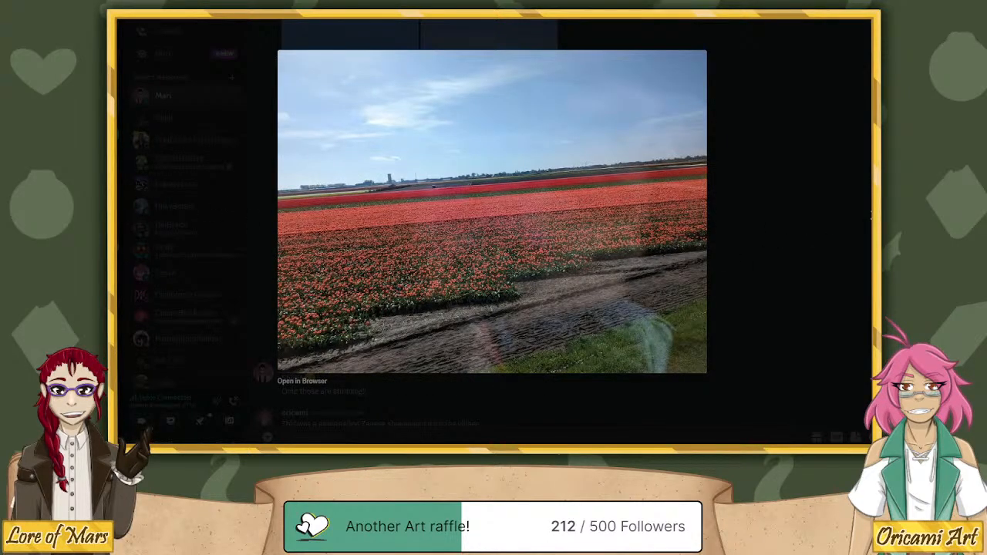
pyautogui.press('Left')
pyautogui.press('Left')
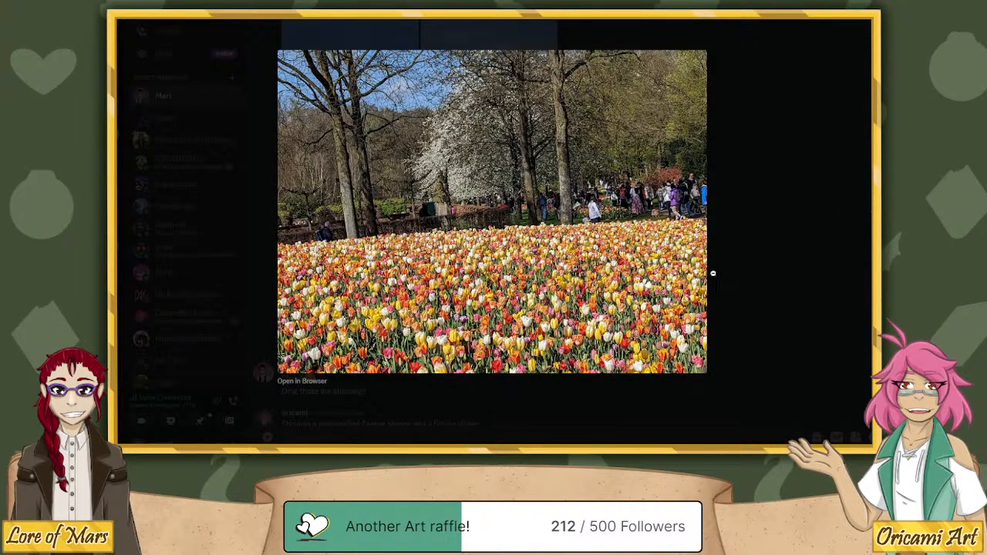
pyautogui.press('Left')
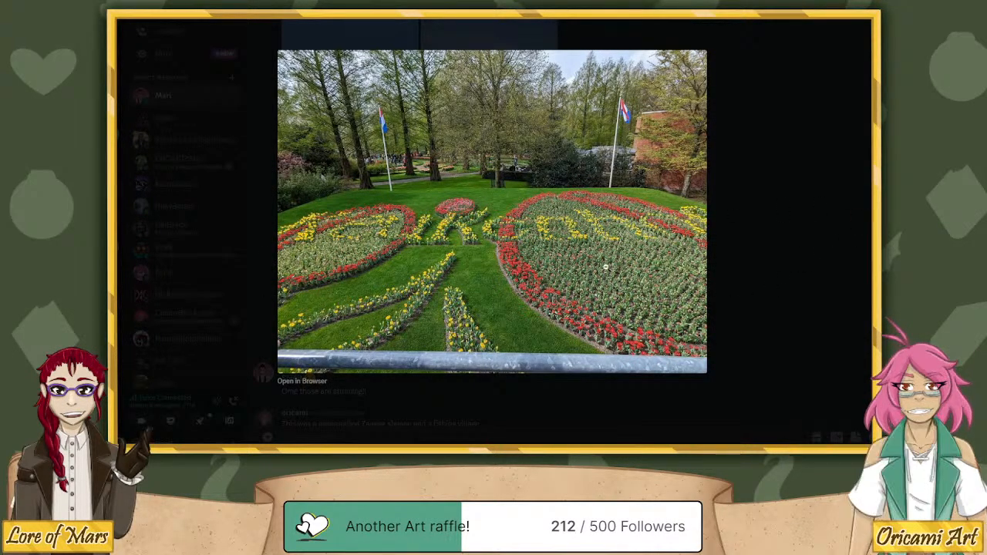
pyautogui.click(871, 219)
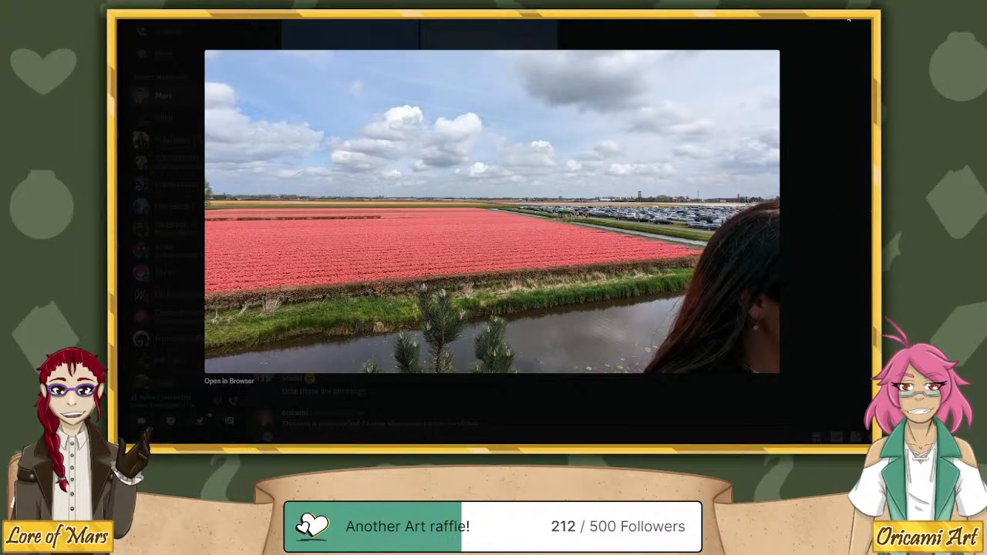
pyautogui.moveTo(771, 20); pyautogui.dragTo(873, 20)
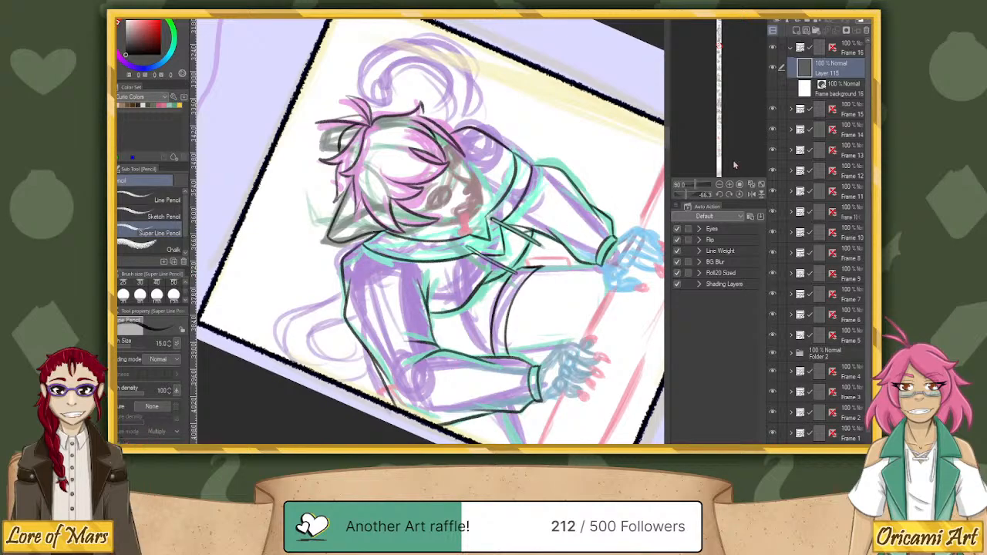
# Add a new layer above Layer 115 and ink the character's small nose in black.
pyautogui.click(741, 195)
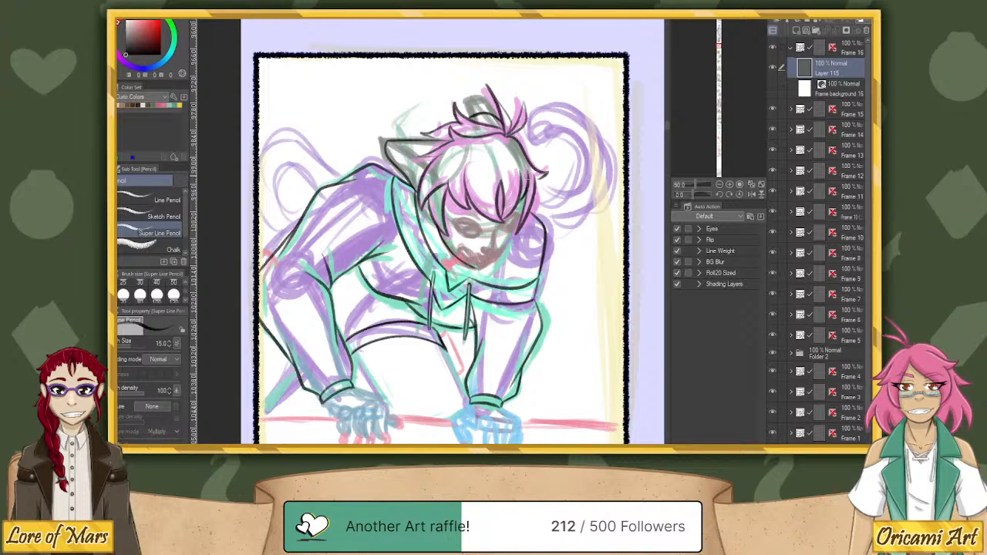
pyautogui.click(796, 32)
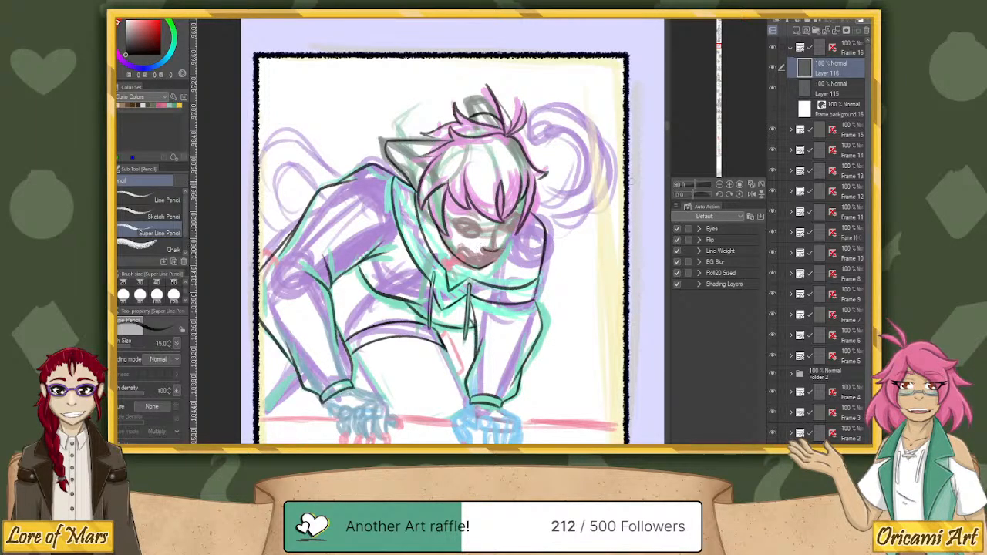
pyautogui.moveTo(692, 195); pyautogui.dragTo(684, 194)
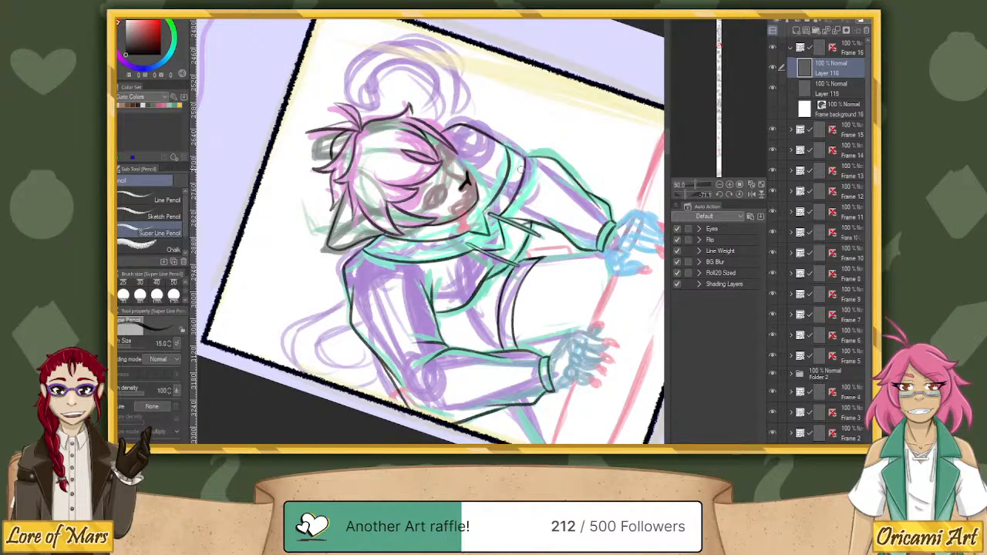
pyautogui.click(740, 196)
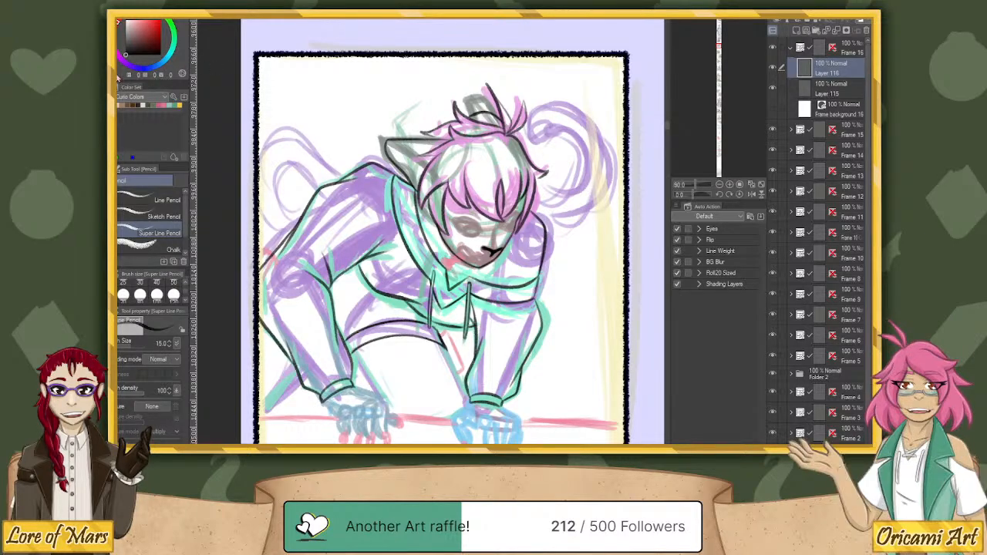
# Return to Layer 115 and ink additional hair strands along the right of the head and in the tuft on top.
pyautogui.click(845, 87)
pyautogui.moveTo(693, 196); pyautogui.dragTo(683, 196)
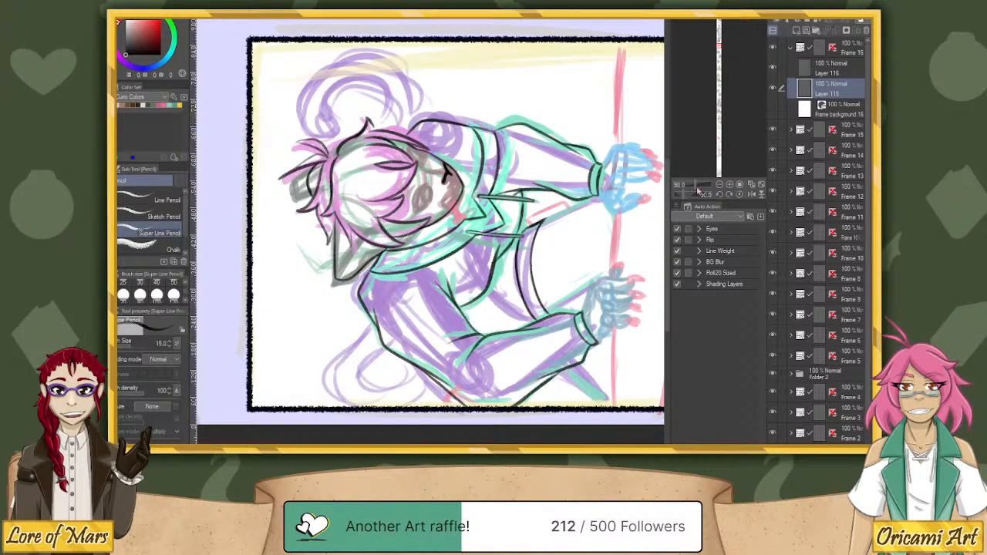
pyautogui.click(740, 195)
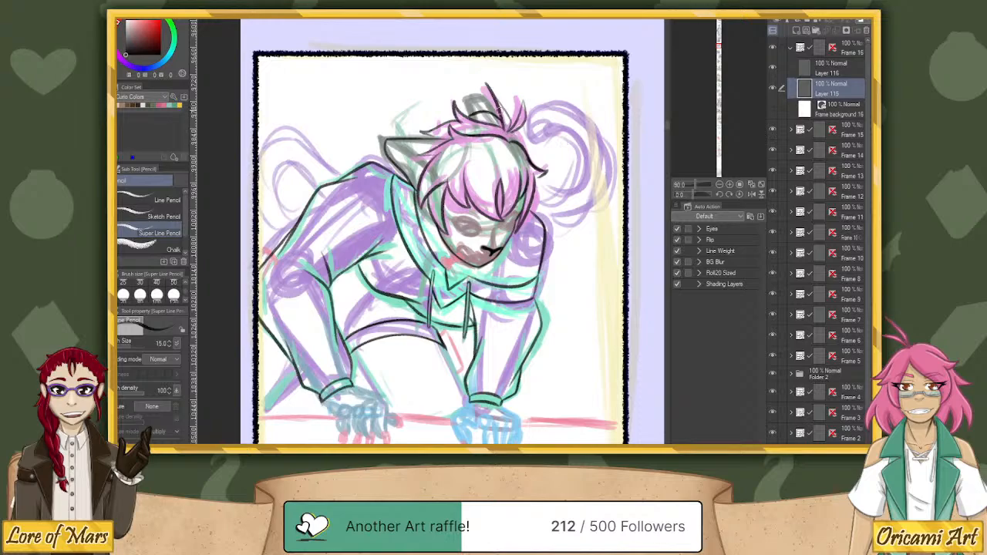
pyautogui.moveTo(501, 117)
pyautogui.mouseDown()
pyautogui.moveTo(508, 141)
pyautogui.moveTo(523, 101)
pyautogui.mouseUp()
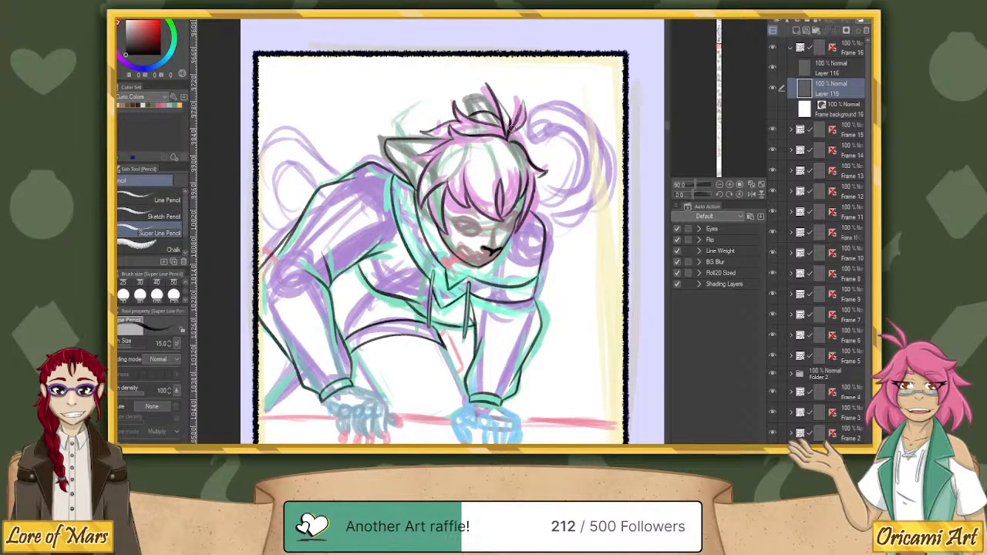
pyautogui.moveTo(507, 139)
pyautogui.mouseDown()
pyautogui.moveTo(526, 118)
pyautogui.moveTo(522, 125)
pyautogui.moveTo(524, 99)
pyautogui.moveTo(516, 117)
pyautogui.mouseUp()
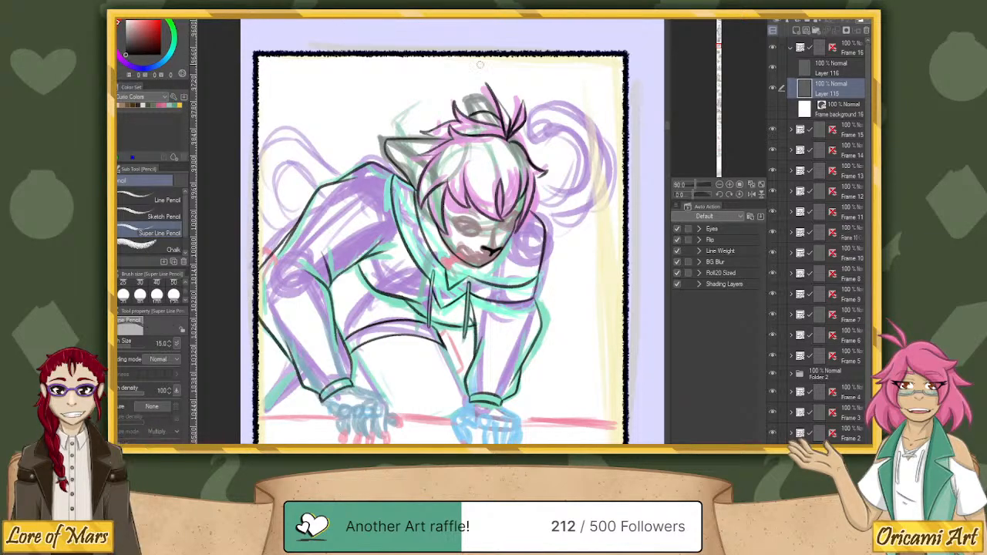
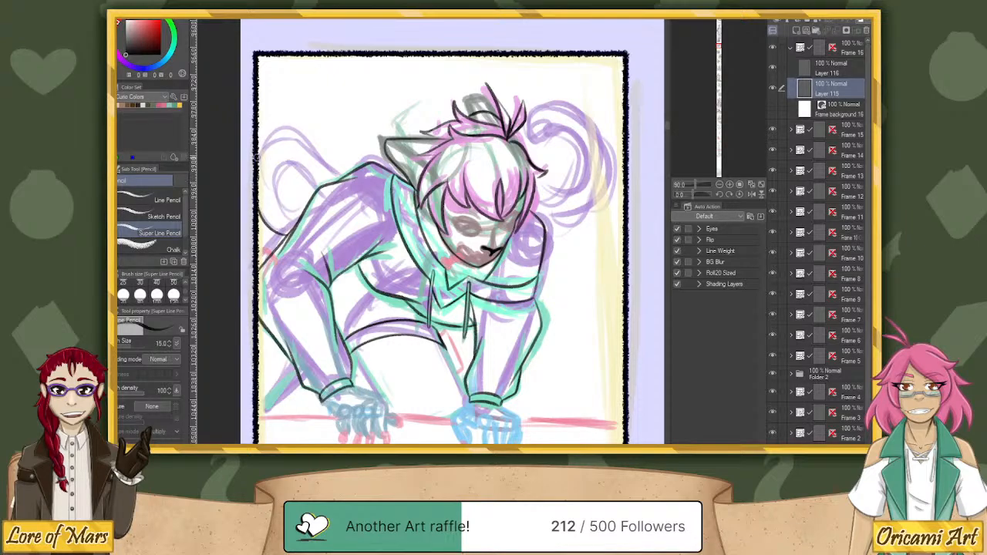
# Ink the outer curve and inner loop of the purple curled tail behind the shoulder at the drawing's left.
pyautogui.moveTo(257, 158)
pyautogui.mouseDown()
pyautogui.moveTo(306, 143)
pyautogui.moveTo(339, 175)
pyautogui.mouseUp()
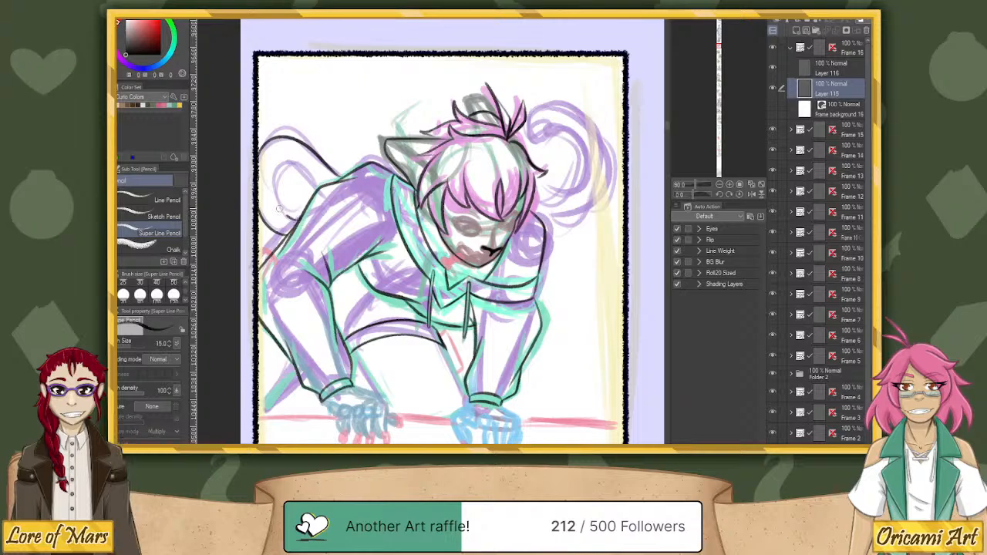
pyautogui.moveTo(269, 198)
pyautogui.mouseDown()
pyautogui.moveTo(291, 162)
pyautogui.moveTo(324, 187)
pyautogui.mouseUp()
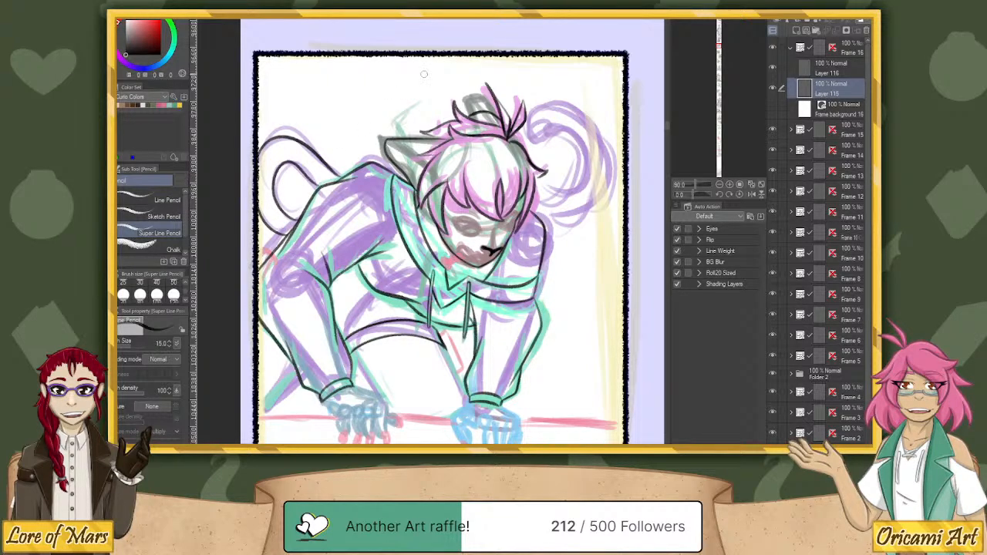
pyautogui.hotkey('ctrl', 'z')
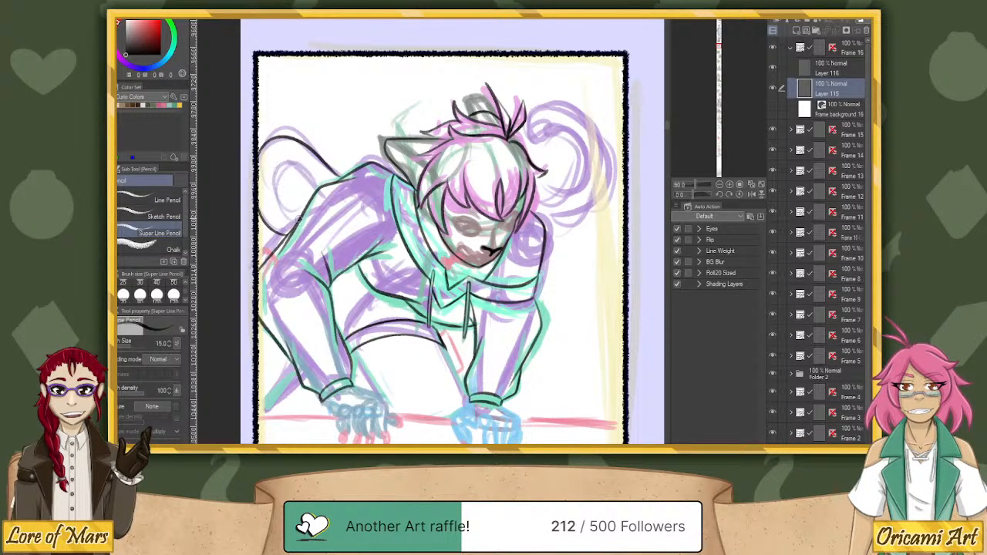
pyautogui.moveTo(278, 202)
pyautogui.mouseDown()
pyautogui.moveTo(277, 163)
pyautogui.moveTo(288, 157)
pyautogui.moveTo(319, 185)
pyautogui.moveTo(297, 219)
pyautogui.moveTo(274, 188)
pyautogui.moveTo(278, 166)
pyautogui.moveTo(290, 162)
pyautogui.moveTo(335, 184)
pyautogui.mouseUp()
pyautogui.hotkey('ctrl', 'z')
pyautogui.moveTo(538, 228)
pyautogui.mouseDown()
pyautogui.moveTo(562, 226)
pyautogui.moveTo(597, 201)
pyautogui.moveTo(610, 169)
pyautogui.moveTo(603, 133)
pyautogui.moveTo(555, 112)
pyautogui.moveTo(541, 124)
pyautogui.moveTo(611, 128)
pyautogui.moveTo(610, 170)
pyautogui.moveTo(579, 210)
pyautogui.moveTo(606, 205)
pyautogui.moveTo(613, 179)
pyautogui.moveTo(611, 197)
pyautogui.moveTo(604, 121)
pyautogui.moveTo(563, 113)
pyautogui.moveTo(564, 148)
pyautogui.mouseUp()
pyautogui.hotkey('ctrl', 'z')
pyautogui.hotkey('ctrl', 'z')
pyautogui.hotkey('ctrl', 'z')
pyautogui.moveTo(543, 228)
pyautogui.mouseDown()
pyautogui.moveTo(598, 194)
pyautogui.moveTo(600, 141)
pyautogui.moveTo(566, 119)
pyautogui.moveTo(544, 146)
pyautogui.mouseUp()
pyautogui.hotkey('ctrl', 'z')
# With the canvas rotated, ink the outer and inner curves of the curled tail right of the head, and restore the upright view.
pyautogui.moveTo(693, 196); pyautogui.dragTo(679, 195)
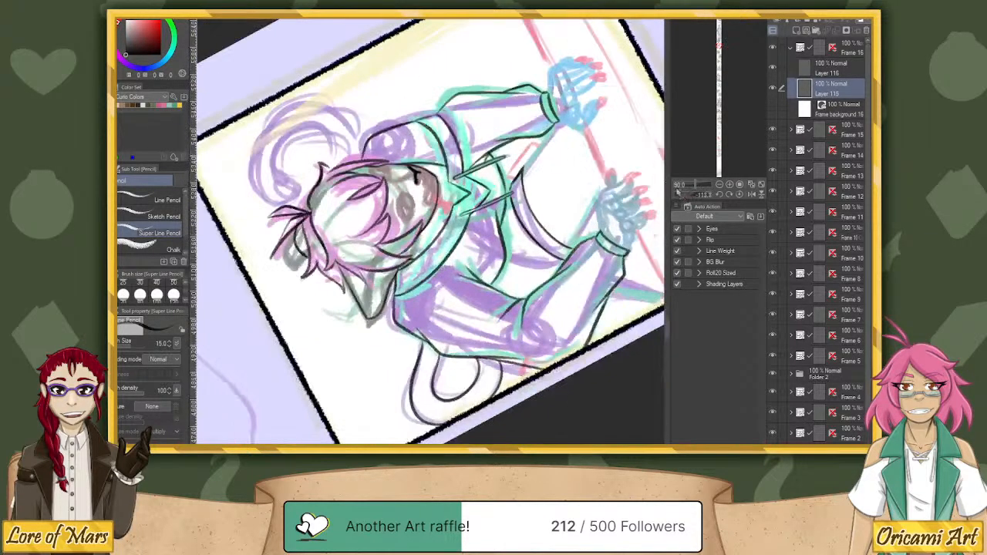
pyautogui.moveTo(253, 185)
pyautogui.mouseDown()
pyautogui.moveTo(265, 117)
pyautogui.moveTo(312, 105)
pyautogui.moveTo(344, 126)
pyautogui.moveTo(352, 165)
pyautogui.mouseUp()
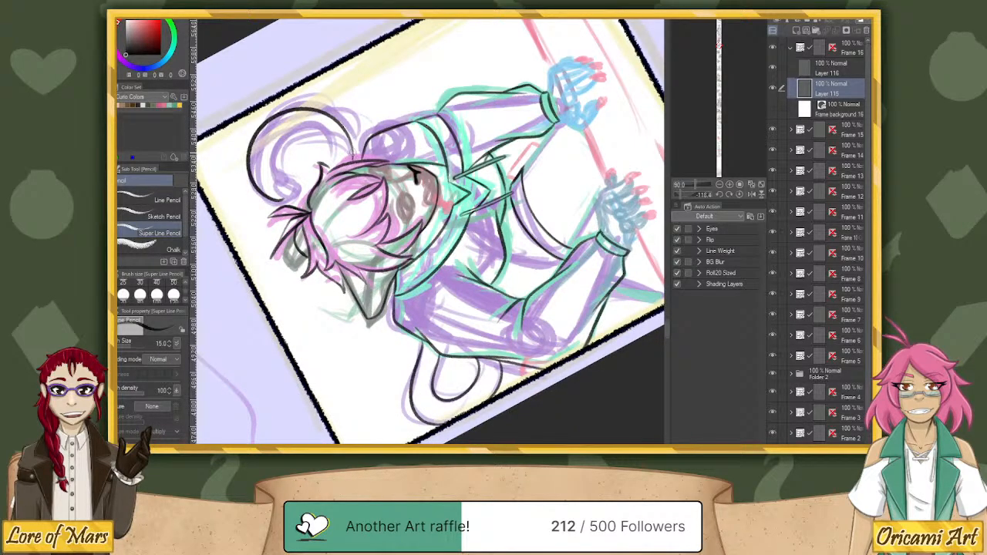
pyautogui.moveTo(278, 198)
pyautogui.mouseDown()
pyautogui.moveTo(267, 154)
pyautogui.moveTo(281, 133)
pyautogui.moveTo(314, 128)
pyautogui.moveTo(339, 163)
pyautogui.mouseUp()
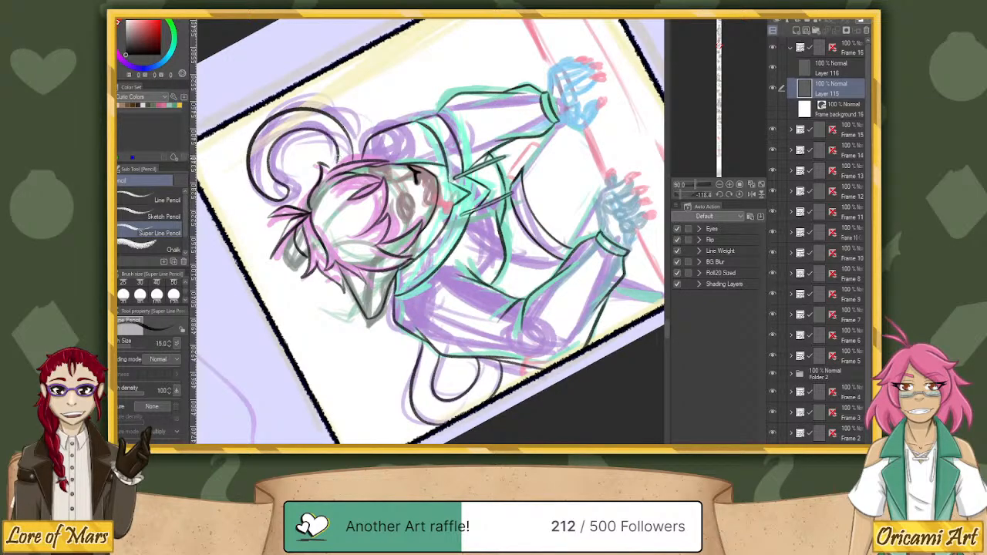
pyautogui.hotkey('ctrl', 'z')
pyautogui.moveTo(281, 199)
pyautogui.mouseDown()
pyautogui.moveTo(263, 157)
pyautogui.moveTo(279, 129)
pyautogui.moveTo(316, 124)
pyautogui.moveTo(339, 164)
pyautogui.mouseUp()
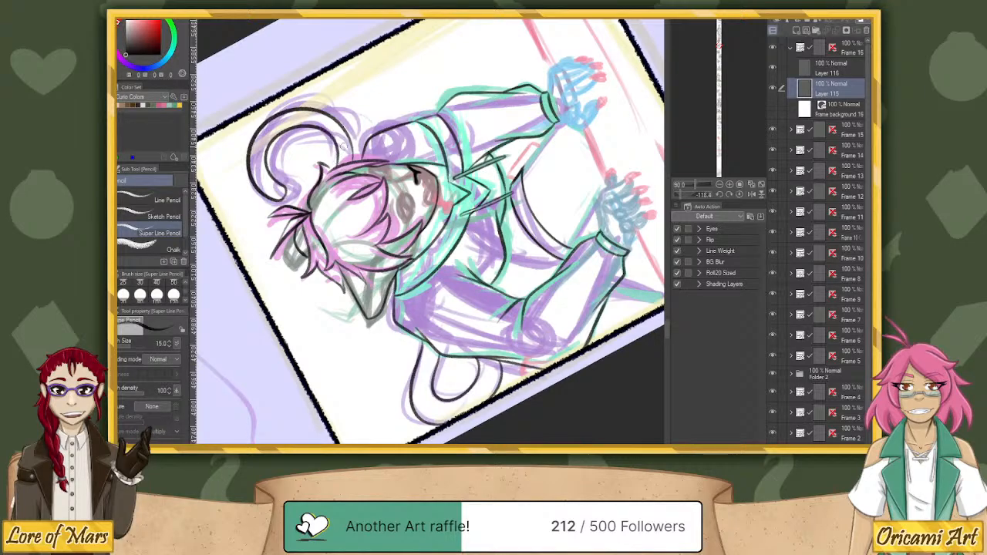
pyautogui.hotkey('ctrl', 'z')
pyautogui.moveTo(281, 201)
pyautogui.mouseDown()
pyautogui.moveTo(266, 155)
pyautogui.moveTo(280, 131)
pyautogui.moveTo(316, 125)
pyautogui.moveTo(336, 168)
pyautogui.mouseUp()
pyautogui.hotkey('ctrl', 'z')
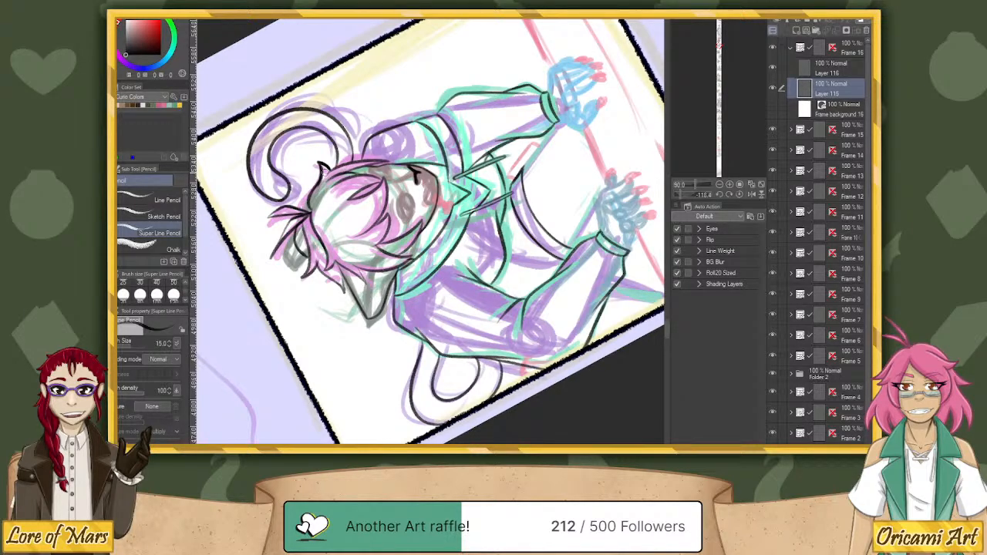
pyautogui.click(739, 195)
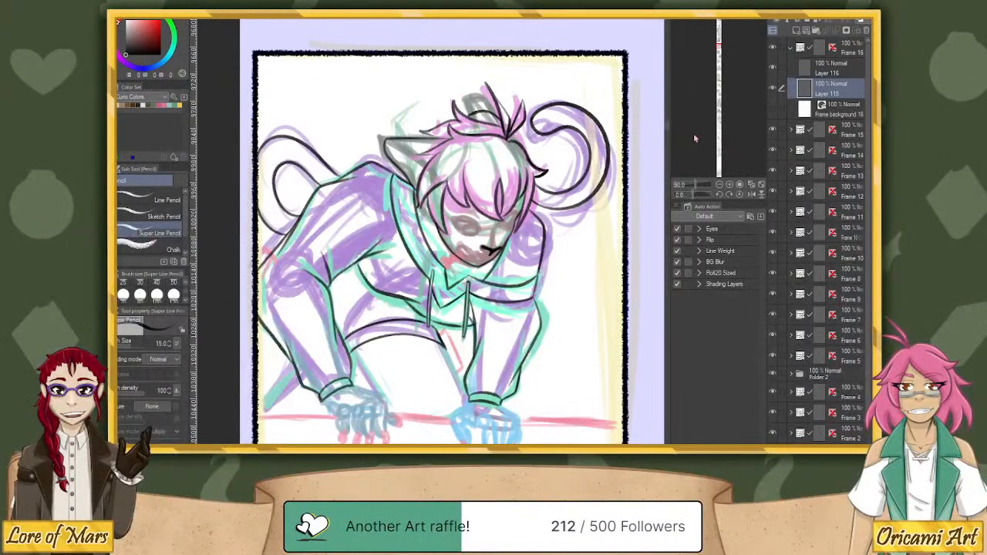
# Ink both edges of the narrow red-sketched strip hanging below the hoodie between the drawstrings.
pyautogui.moveTo(718, 46); pyautogui.dragTo(718, 48)
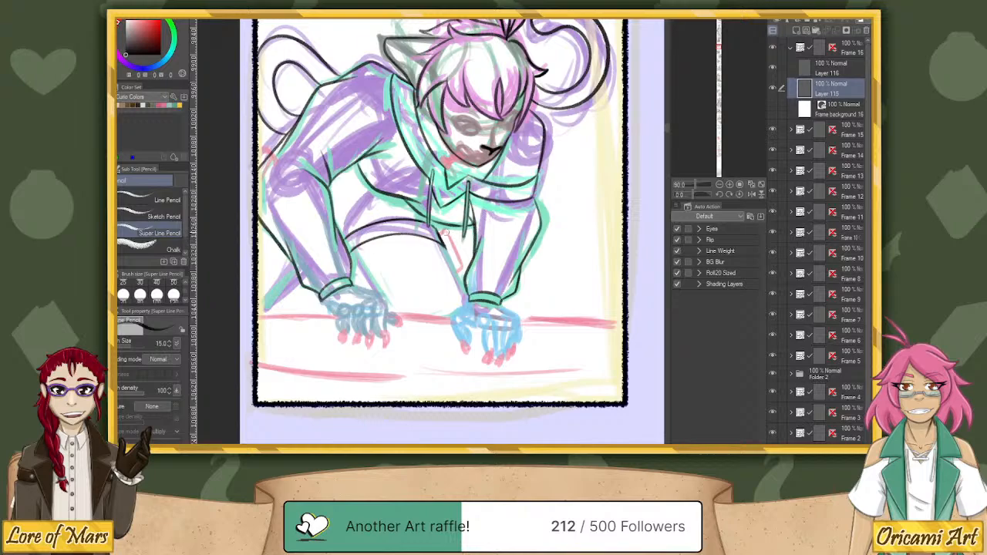
pyautogui.moveTo(442, 222); pyautogui.dragTo(461, 272)
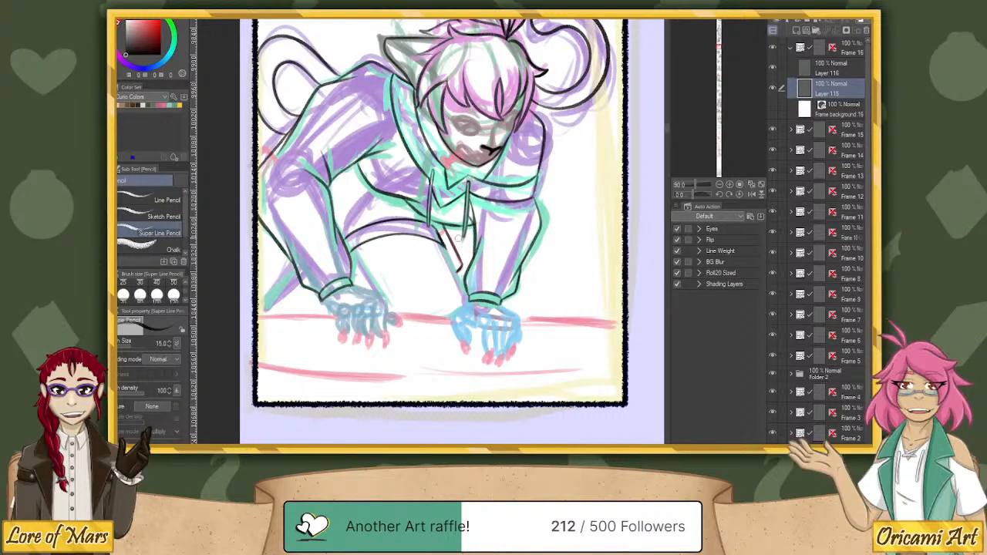
pyautogui.moveTo(442, 243); pyautogui.dragTo(468, 293)
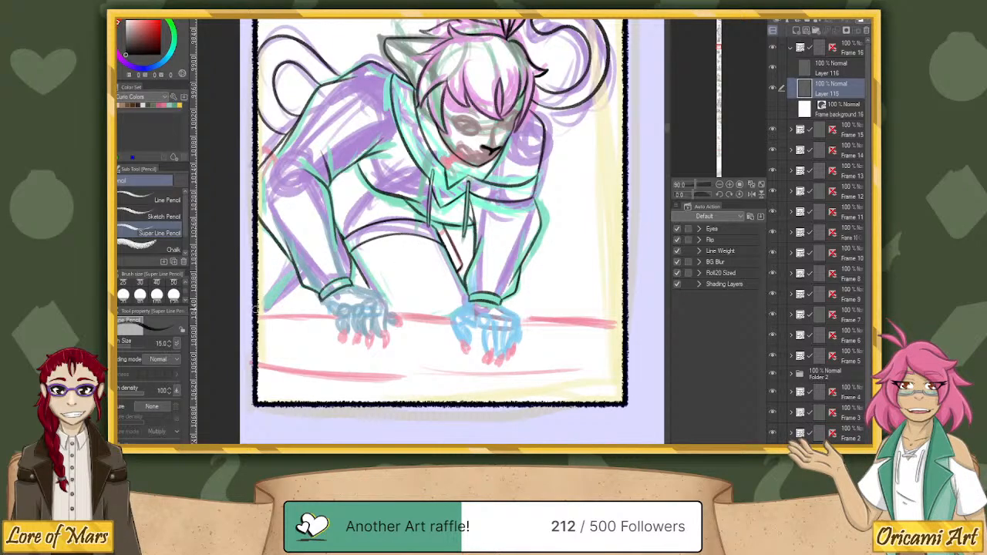
# Ink the body line behind the left forearm, the side of the left hand and its first clawed finger.
pyautogui.moveTo(281, 291); pyautogui.dragTo(299, 269)
pyautogui.moveTo(364, 184); pyautogui.dragTo(341, 229)
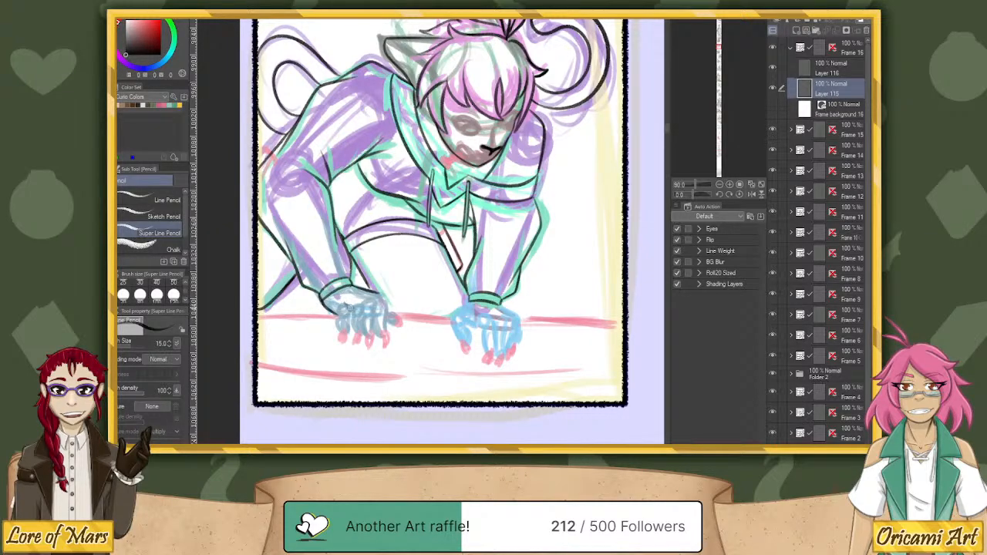
pyautogui.moveTo(351, 309); pyautogui.dragTo(347, 332)
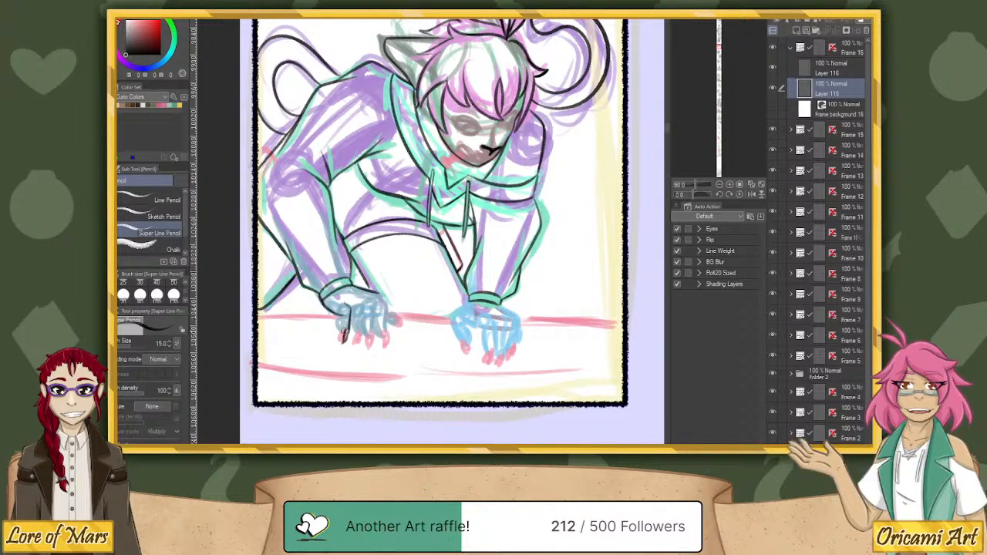
# Erase the lower ends of the right tail's two lines on Layer 115 with the G-pen at size 20.
pyautogui.click(843, 70)
pyautogui.click(124, 75)
pyautogui.press('p')
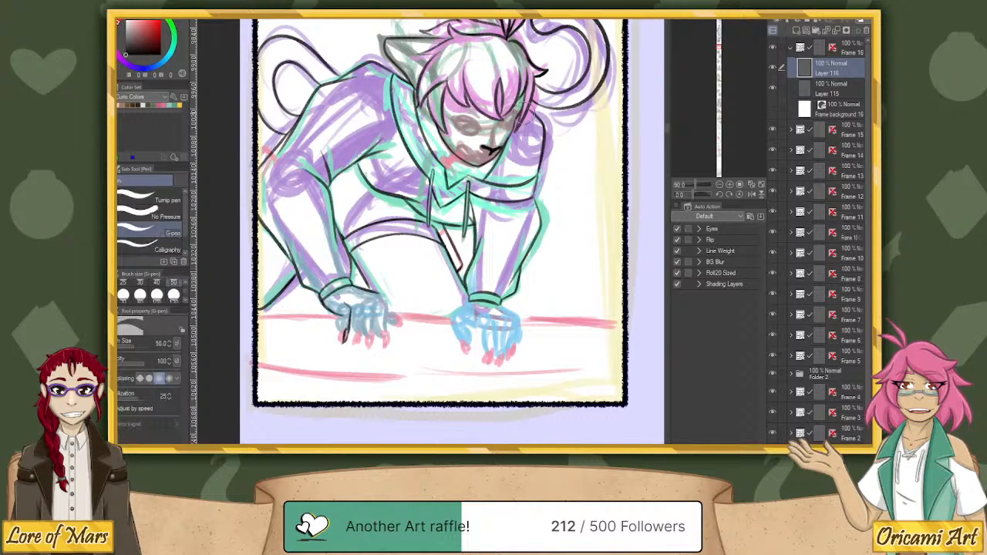
pyautogui.click(833, 91)
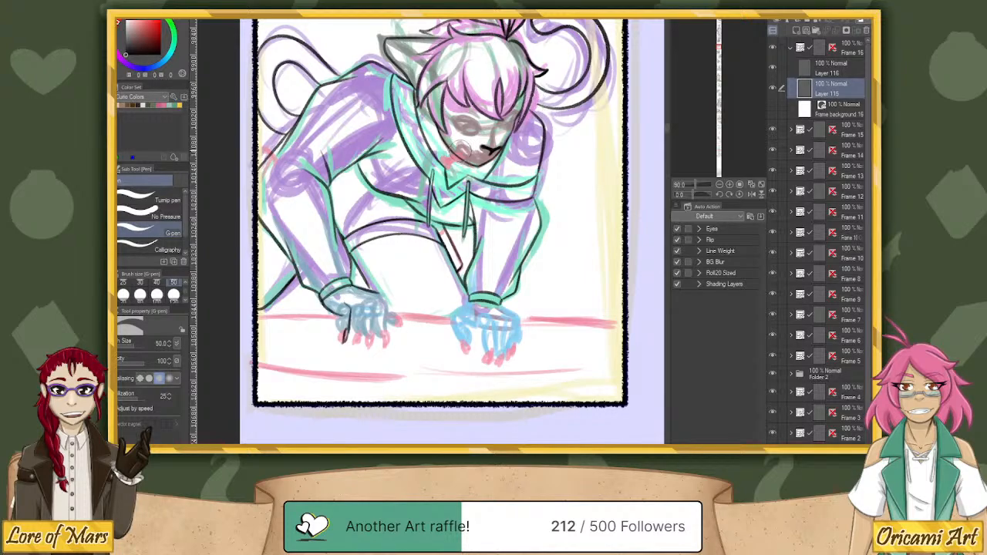
pyautogui.click(107, 283)
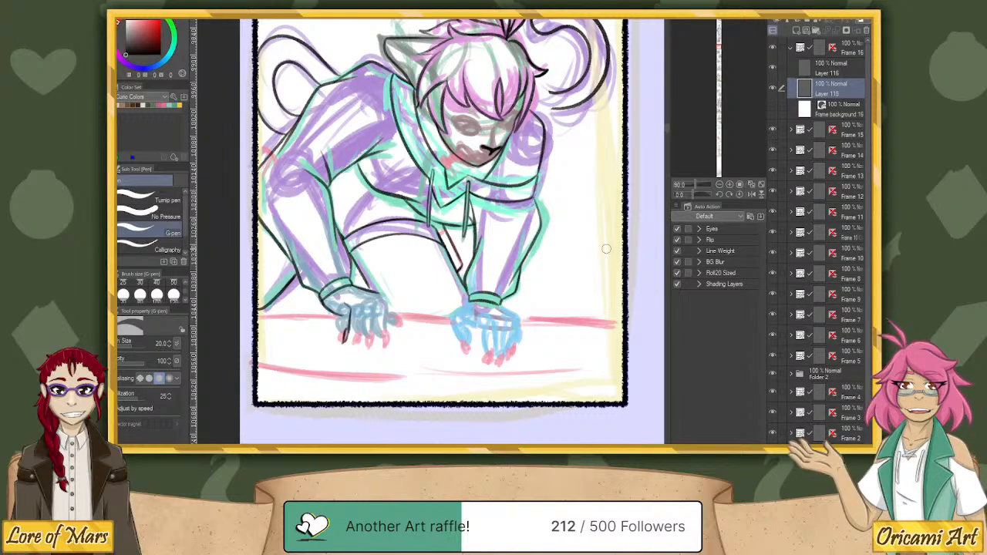
pyautogui.moveTo(554, 91); pyautogui.dragTo(582, 77)
pyautogui.moveTo(552, 108); pyautogui.dragTo(594, 90)
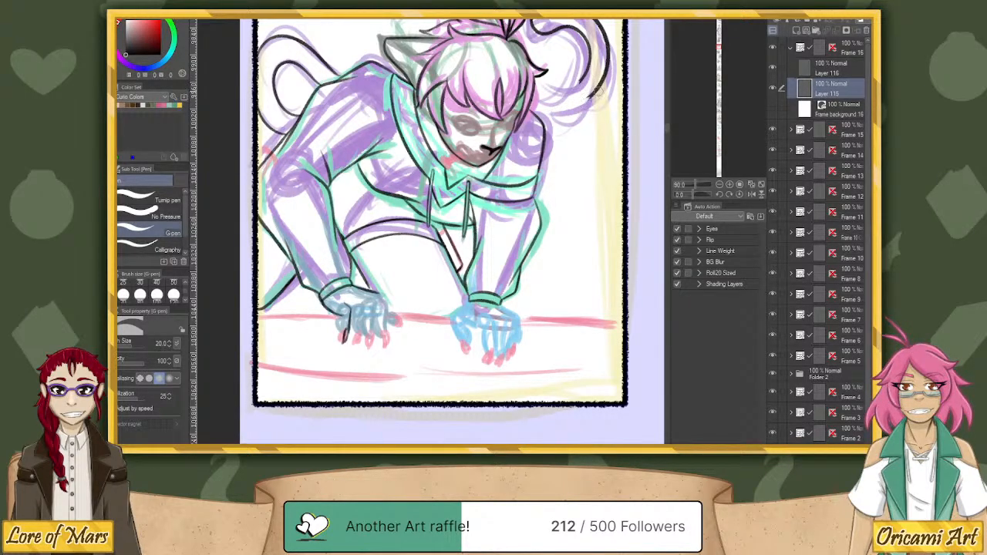
pyautogui.press('p')
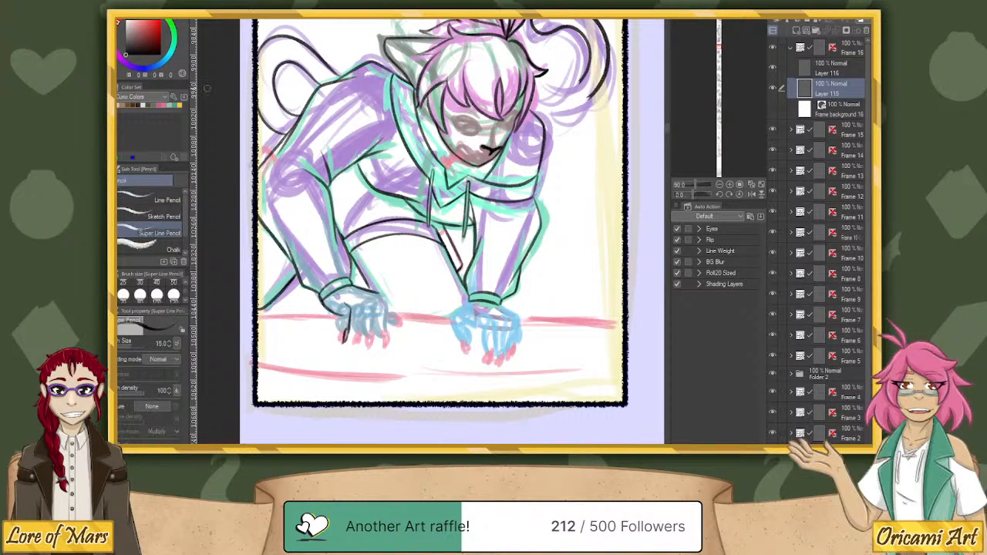
# With the canvas rotated, re-ink the right tail's lower lines with the Super Line Pencil so they meet the hair and shoulder.
pyautogui.moveTo(693, 193); pyautogui.dragTo(683, 190)
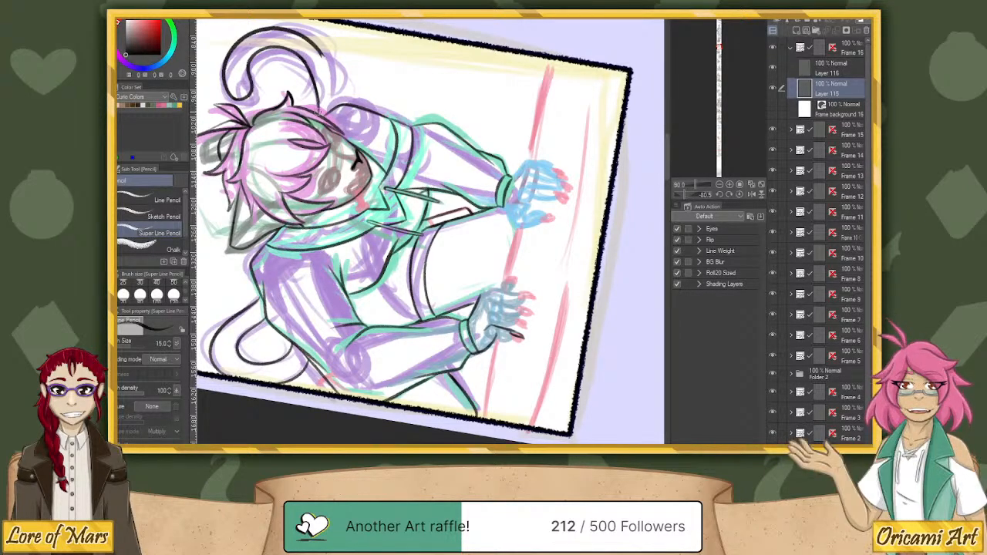
pyautogui.moveTo(320, 108); pyautogui.dragTo(314, 76)
pyautogui.moveTo(322, 56)
pyautogui.mouseDown()
pyautogui.moveTo(314, 44)
pyautogui.moveTo(338, 98)
pyautogui.mouseUp()
pyautogui.hotkey('ctrl', 'z')
pyautogui.hotkey('ctrl', 'z')
pyautogui.moveTo(317, 46); pyautogui.dragTo(338, 100)
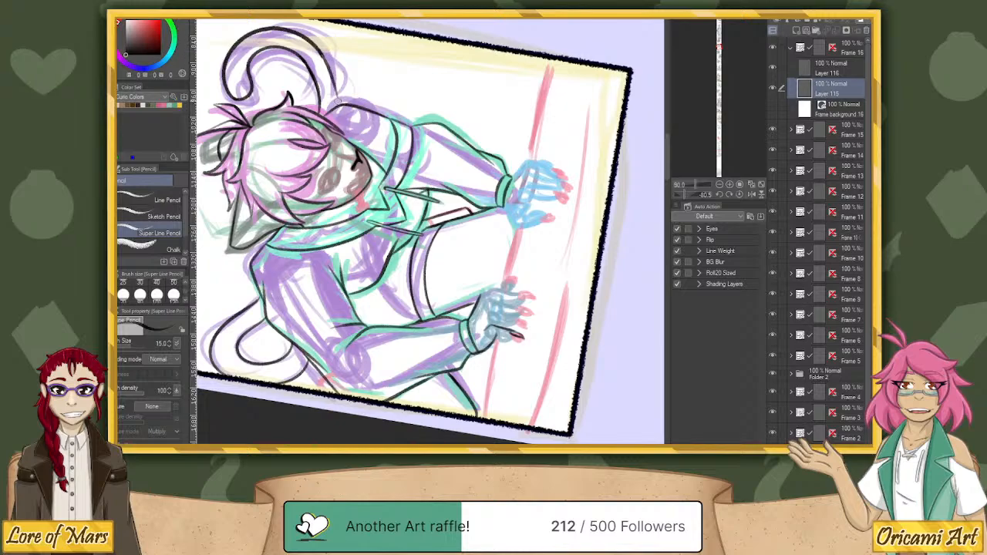
pyautogui.moveTo(317, 47); pyautogui.dragTo(337, 103)
pyautogui.hotkey('ctrl', 'z')
pyautogui.click(729, 194)
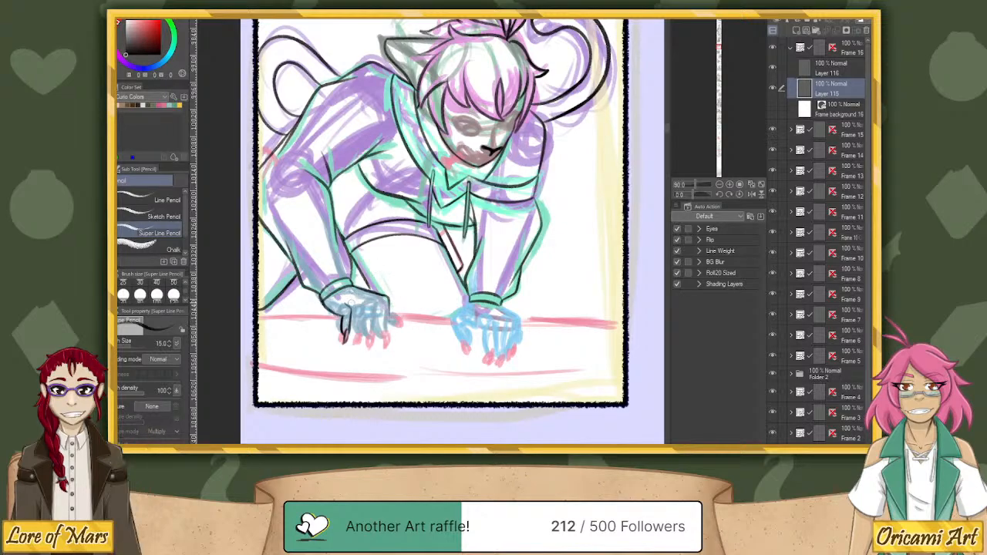
# Ink the remaining clawed fingers and the thumb of the hand at the drawing's left.
pyautogui.moveTo(361, 305); pyautogui.dragTo(359, 337)
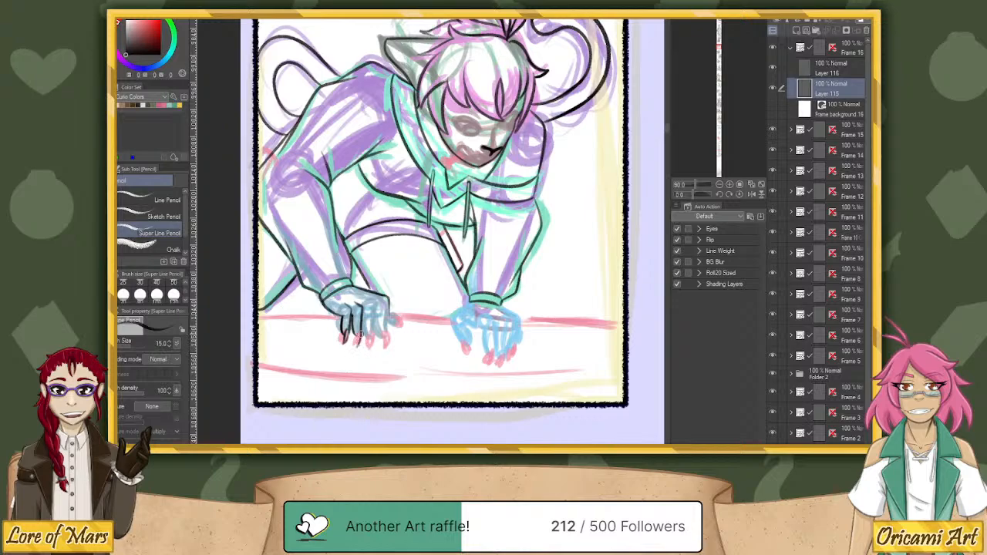
pyautogui.moveTo(354, 333); pyautogui.dragTo(356, 345)
pyautogui.moveTo(366, 297)
pyautogui.mouseDown()
pyautogui.moveTo(376, 306)
pyautogui.moveTo(367, 350)
pyautogui.mouseUp()
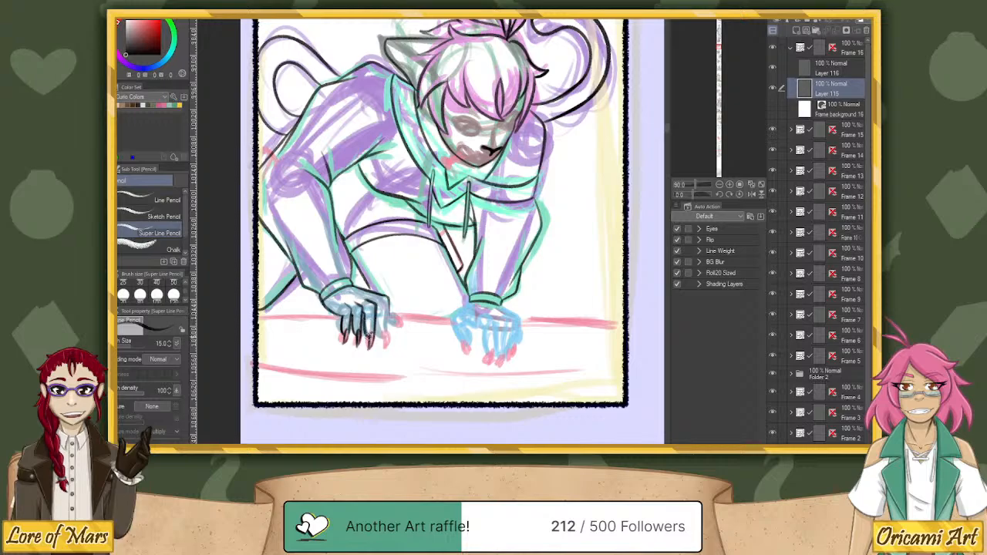
pyautogui.moveTo(388, 301); pyautogui.dragTo(384, 348)
pyautogui.hotkey('ctrl', 'z')
pyautogui.moveTo(376, 310)
pyautogui.mouseDown()
pyautogui.moveTo(378, 332)
pyautogui.moveTo(395, 318)
pyautogui.mouseUp()
pyautogui.moveTo(396, 313); pyautogui.dragTo(405, 323)
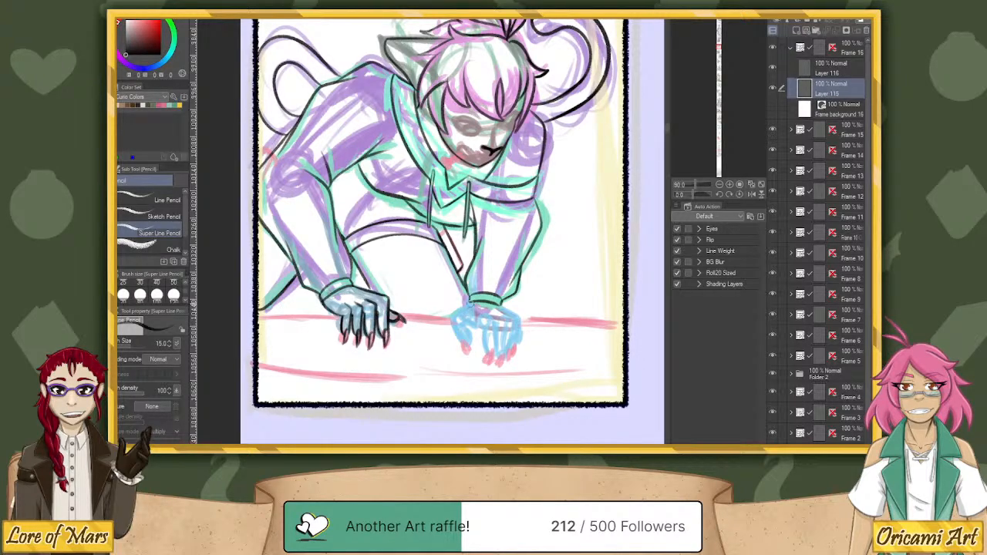
# Ink the outline, thumb and clawed fingers of the blue-sketched hand at the drawing's right.
pyautogui.moveTo(470, 302)
pyautogui.mouseDown()
pyautogui.moveTo(455, 315)
pyautogui.moveTo(461, 344)
pyautogui.mouseUp()
pyautogui.moveTo(487, 312); pyautogui.dragTo(498, 352)
pyautogui.moveTo(493, 366)
pyautogui.mouseDown()
pyautogui.moveTo(498, 348)
pyautogui.moveTo(482, 328)
pyautogui.moveTo(489, 357)
pyautogui.mouseUp()
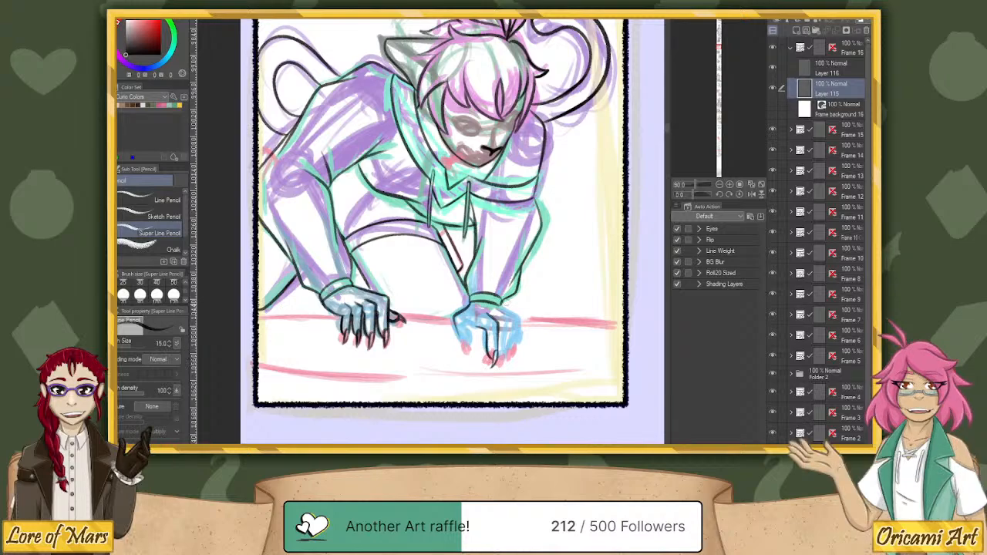
pyautogui.moveTo(501, 311); pyautogui.dragTo(507, 351)
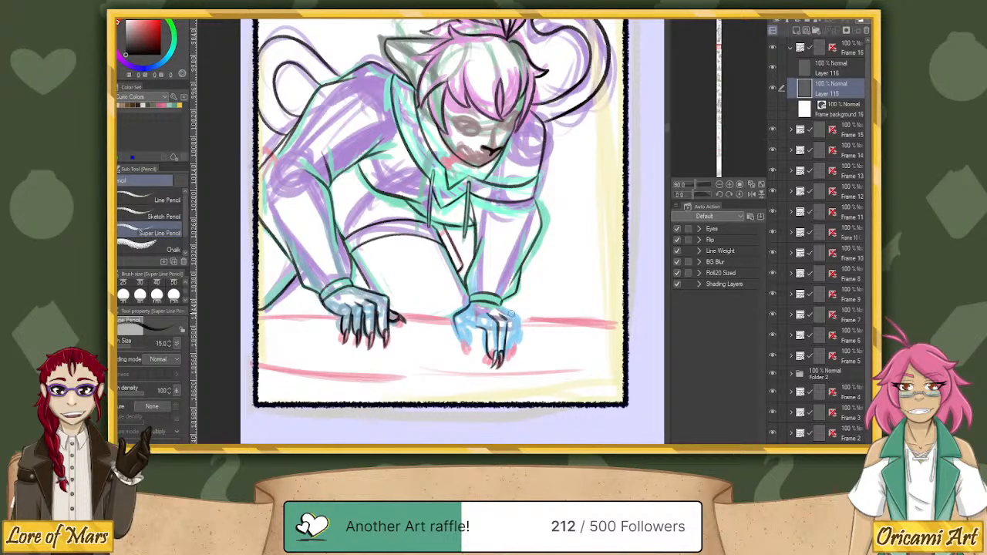
pyautogui.moveTo(507, 312)
pyautogui.mouseDown()
pyautogui.moveTo(514, 334)
pyautogui.moveTo(504, 367)
pyautogui.mouseUp()
pyautogui.moveTo(499, 307)
pyautogui.mouseDown()
pyautogui.moveTo(515, 317)
pyautogui.moveTo(519, 356)
pyautogui.mouseUp()
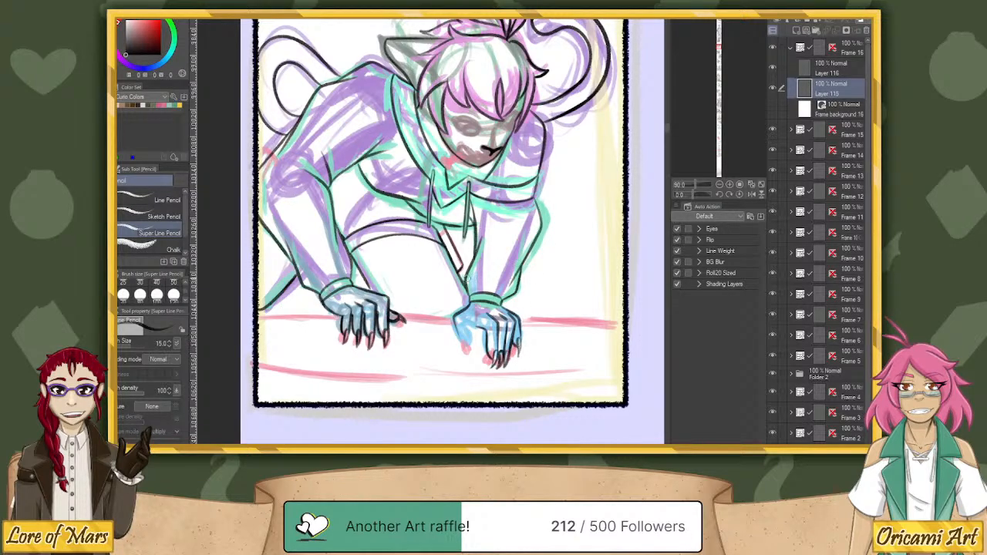
pyautogui.moveTo(453, 318)
pyautogui.mouseDown()
pyautogui.moveTo(462, 354)
pyautogui.moveTo(460, 339)
pyautogui.moveTo(476, 356)
pyautogui.mouseUp()
# Adjust the lower lines of the large curled tail on Layer 115 with Liquify, using brush sizes 120 and 80.
pyautogui.moveTo(608, 190); pyautogui.dragTo(565, 327)
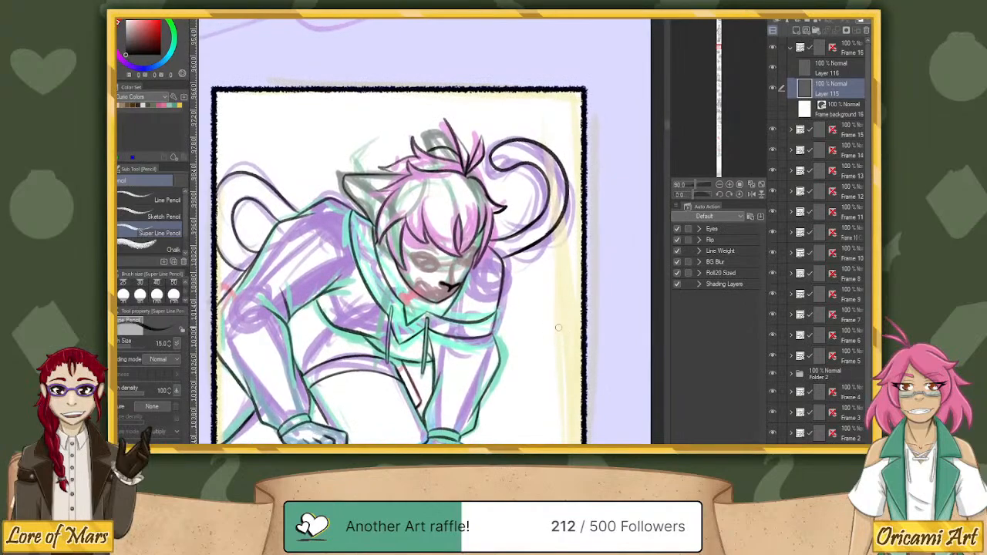
pyautogui.press('u')
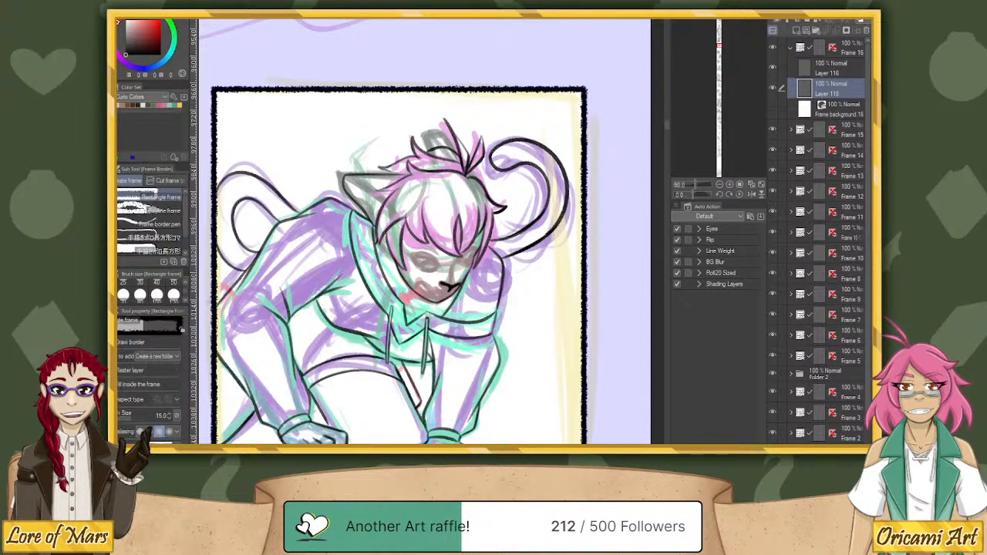
pyautogui.press('j')
pyautogui.click(161, 181)
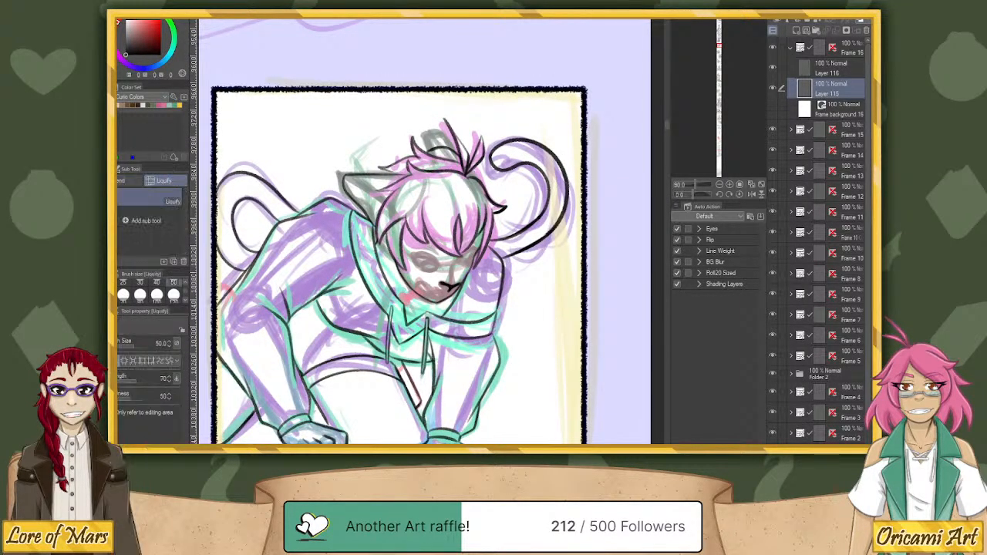
pyautogui.click(186, 303)
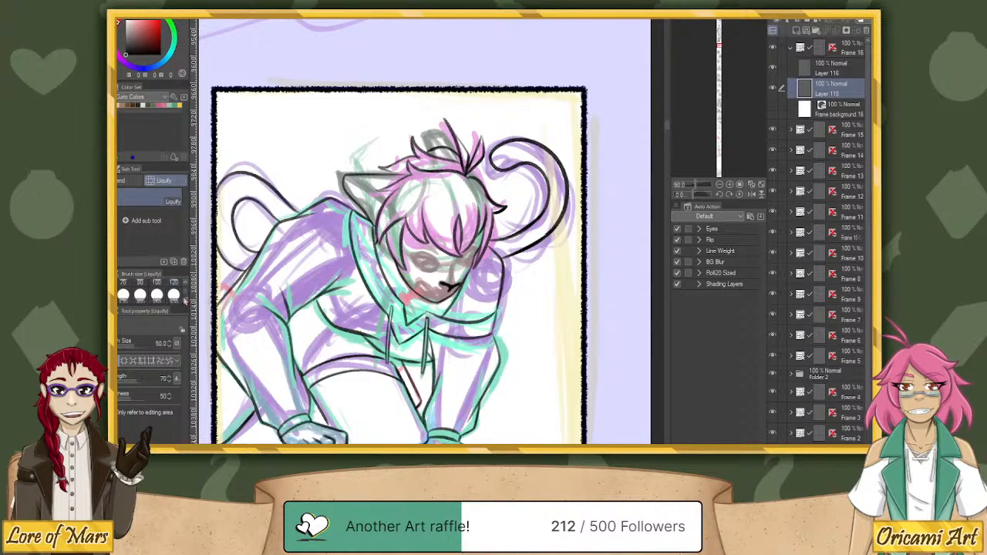
pyautogui.click(175, 295)
pyautogui.click(174, 294)
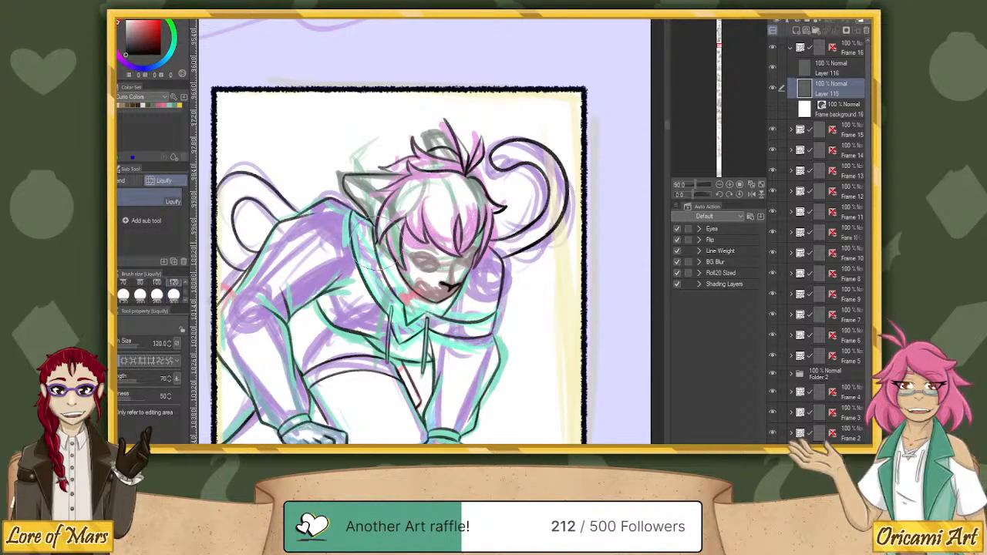
pyautogui.moveTo(536, 240)
pyautogui.mouseDown()
pyautogui.moveTo(536, 254)
pyautogui.moveTo(533, 238)
pyautogui.moveTo(520, 243)
pyautogui.mouseUp()
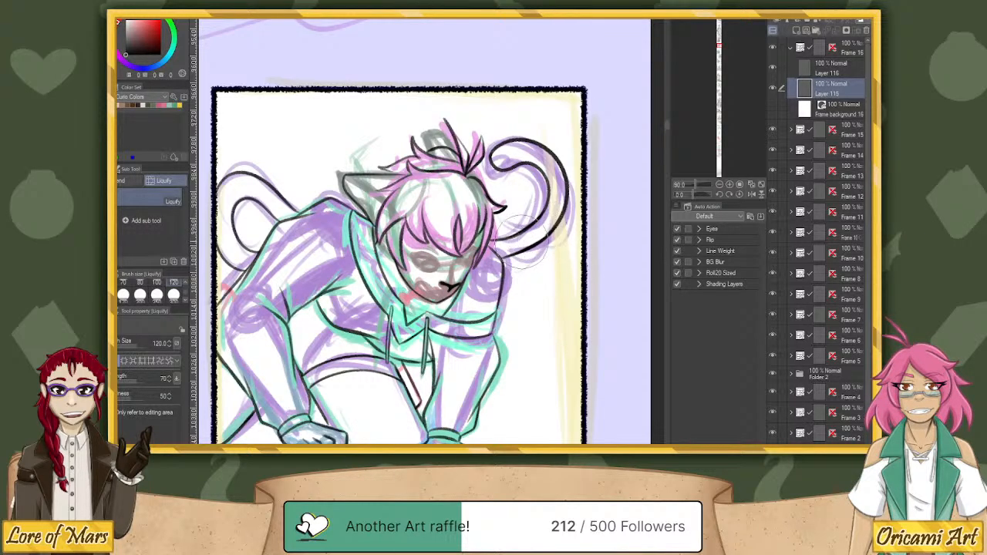
pyautogui.click(137, 293)
pyautogui.click(174, 293)
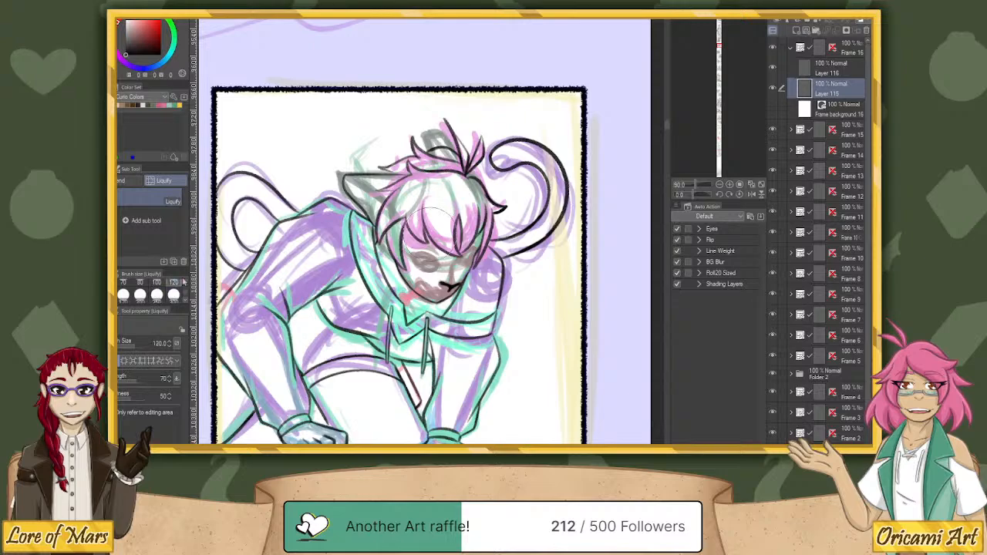
pyautogui.click(140, 282)
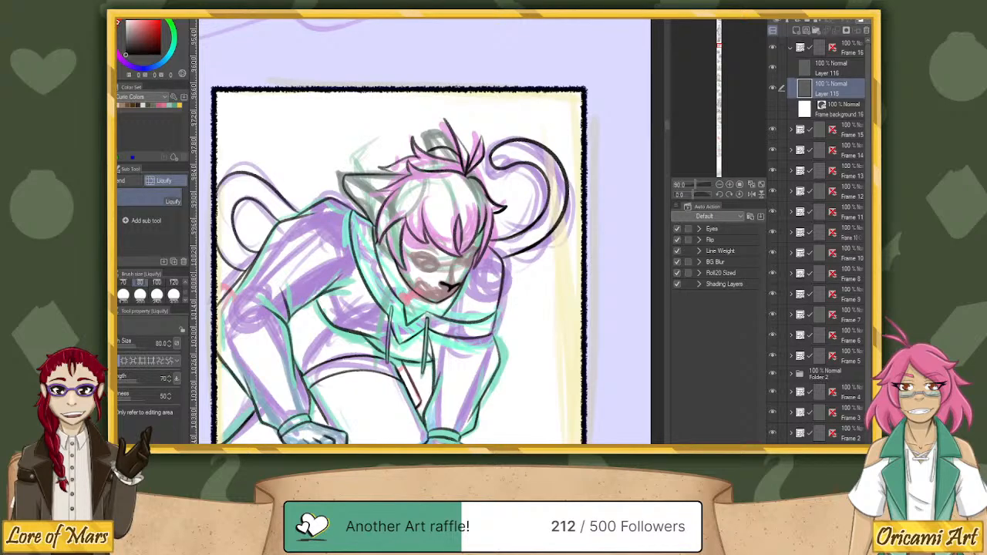
# Add a new raster layer above Layer 116 and set the Super Line Pencil to size 10 for the mirrored face.
pyautogui.press('p')
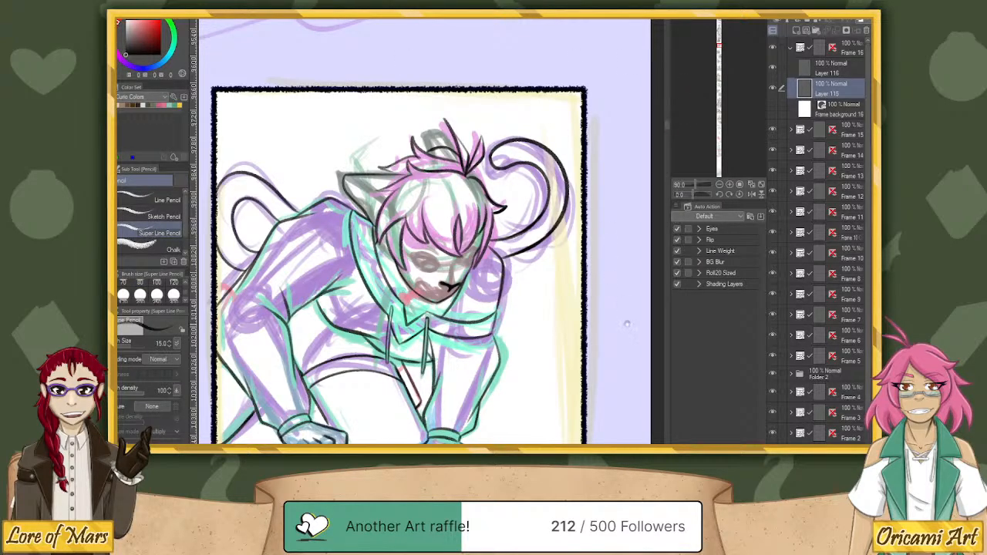
pyautogui.moveTo(627, 325)
pyautogui.mouseDown()
pyautogui.moveTo(617, 181)
pyautogui.moveTo(642, 249)
pyautogui.moveTo(609, 265)
pyautogui.mouseUp()
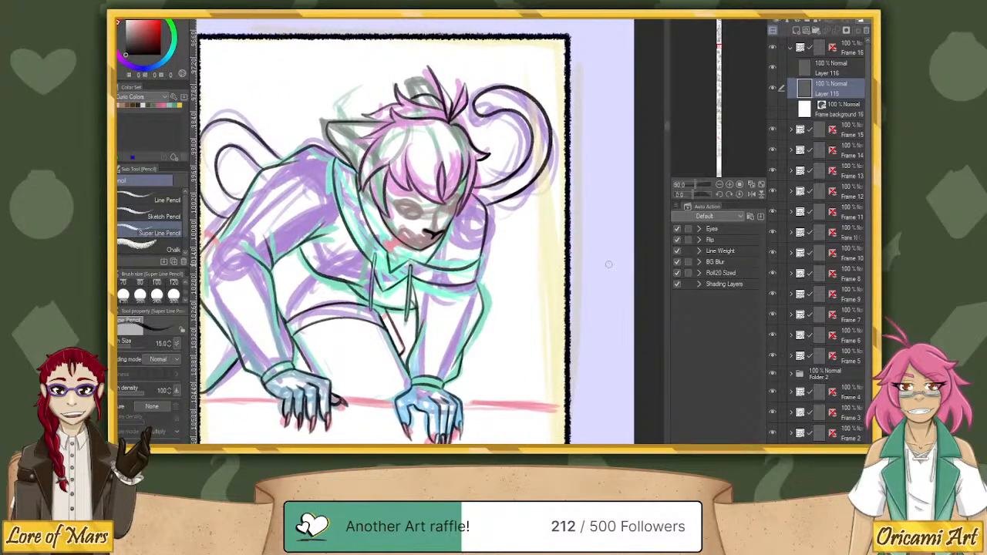
pyautogui.click(830, 66)
pyautogui.click(796, 30)
pyautogui.moveTo(694, 194)
pyautogui.mouseDown()
pyautogui.moveTo(678, 186)
pyautogui.moveTo(701, 186)
pyautogui.moveTo(689, 193)
pyautogui.mouseUp()
pyautogui.click(751, 193)
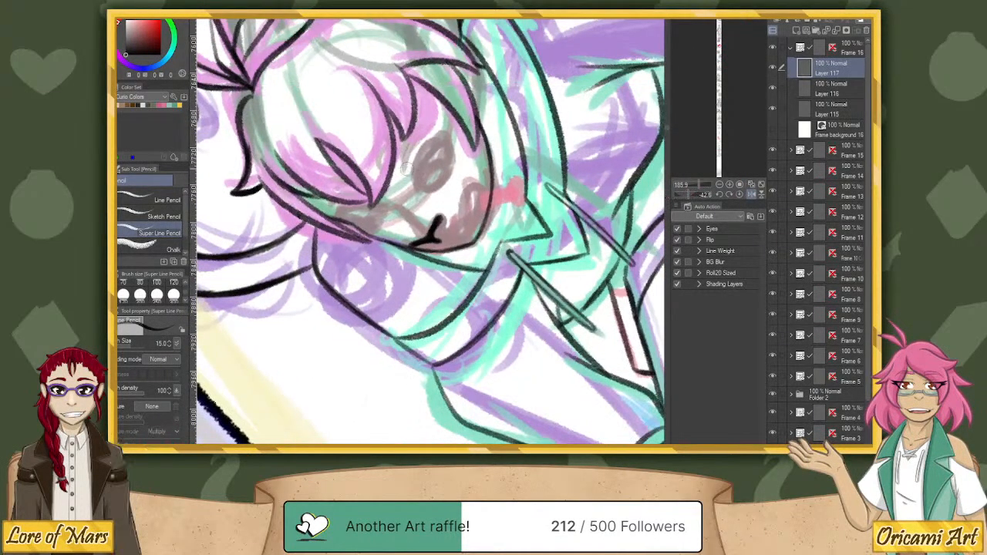
pyautogui.scroll(5, 185, 284)
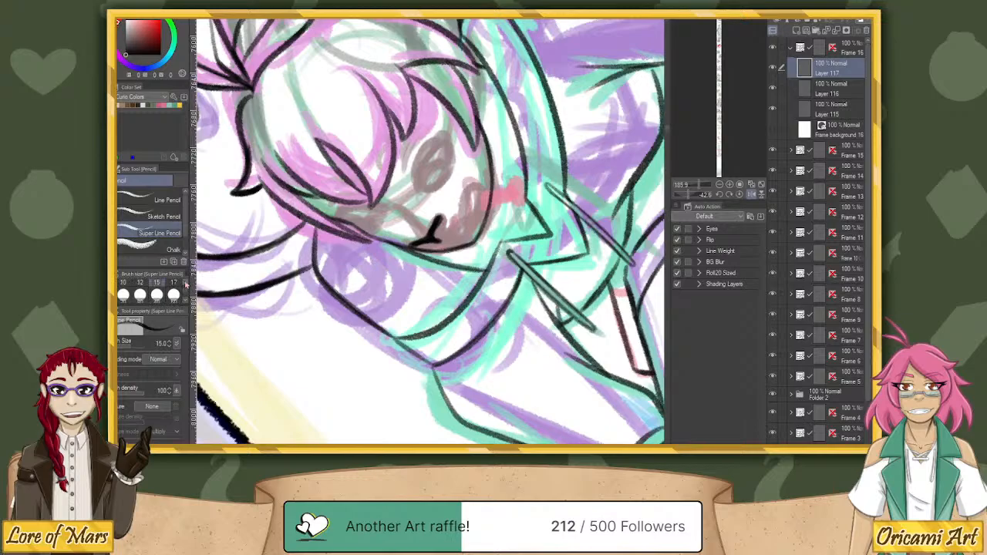
pyautogui.click(186, 284)
pyautogui.click(124, 295)
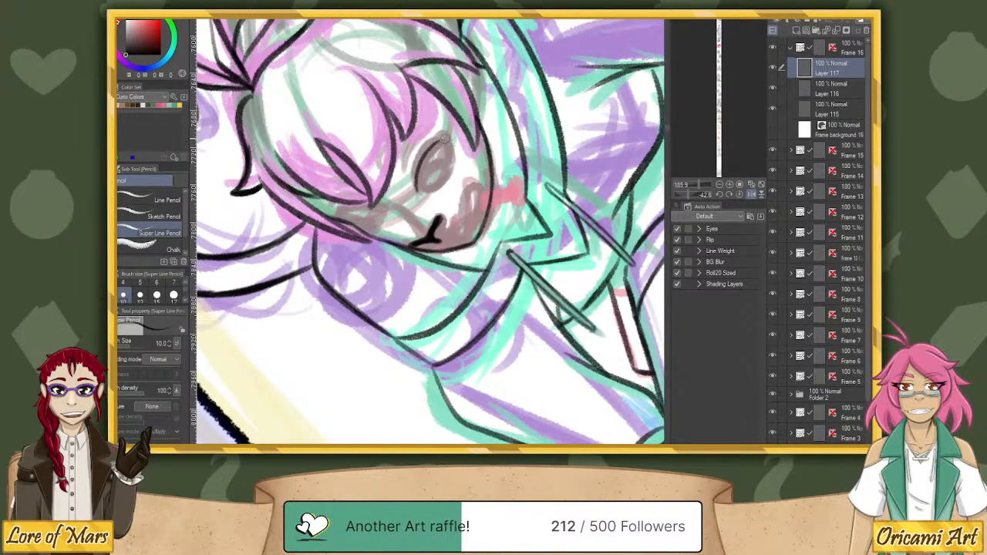
# Ink the outlines of both eyes below the fringe on Layer 117, with thick dark upper lids and thinner lower lines.
pyautogui.moveTo(418, 164); pyautogui.dragTo(416, 188)
pyautogui.moveTo(446, 140)
pyautogui.mouseDown()
pyautogui.moveTo(417, 190)
pyautogui.moveTo(416, 177)
pyautogui.mouseUp()
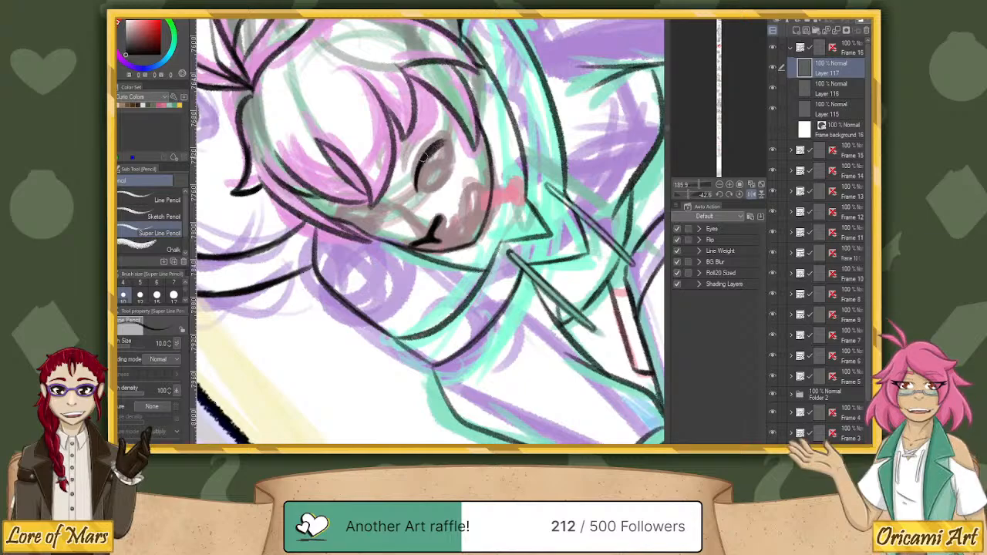
pyautogui.moveTo(447, 142); pyautogui.dragTo(430, 150)
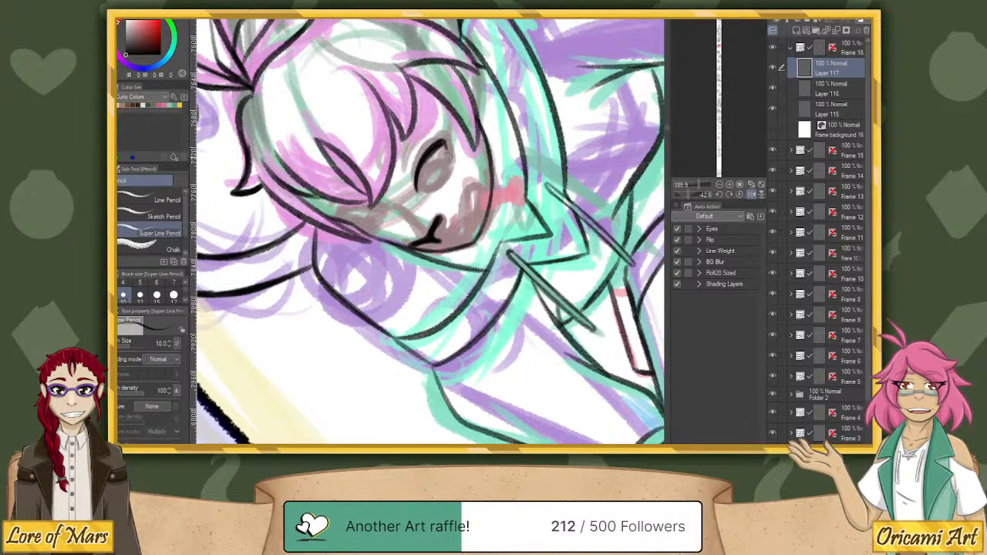
pyautogui.moveTo(447, 141)
pyautogui.mouseDown()
pyautogui.moveTo(449, 166)
pyautogui.moveTo(452, 148)
pyautogui.moveTo(418, 187)
pyautogui.mouseUp()
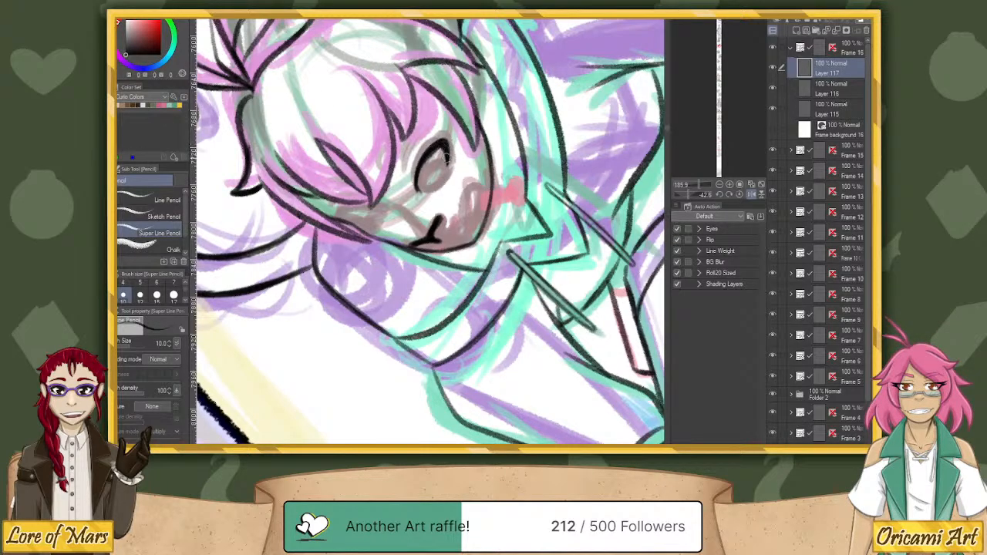
pyautogui.moveTo(442, 143); pyautogui.dragTo(447, 165)
pyautogui.moveTo(428, 189); pyautogui.dragTo(455, 149)
pyautogui.click(739, 195)
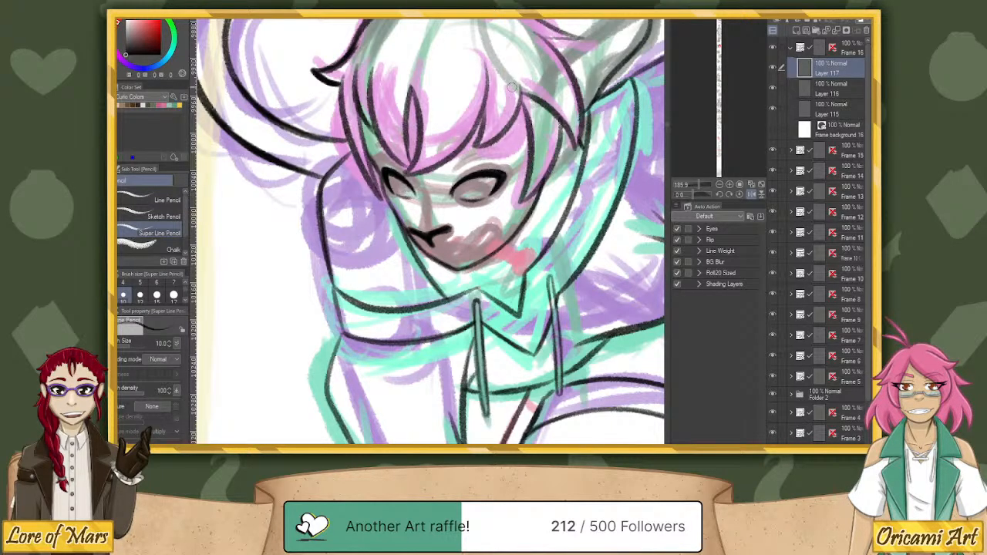
pyautogui.press('h')
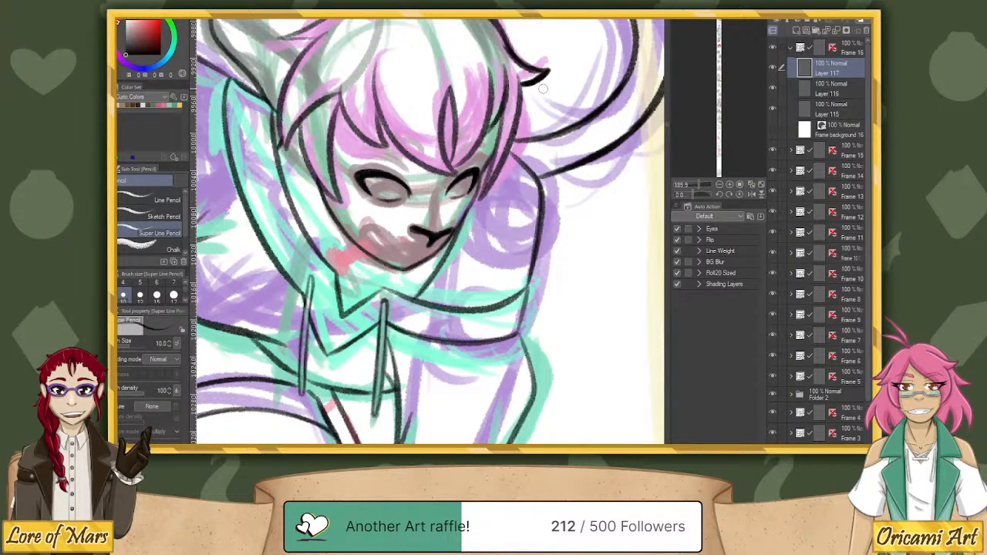
# Select the smaller far eye on Layer 117 with a rectangle and adjust its placement with a transform.
pyautogui.press('j')
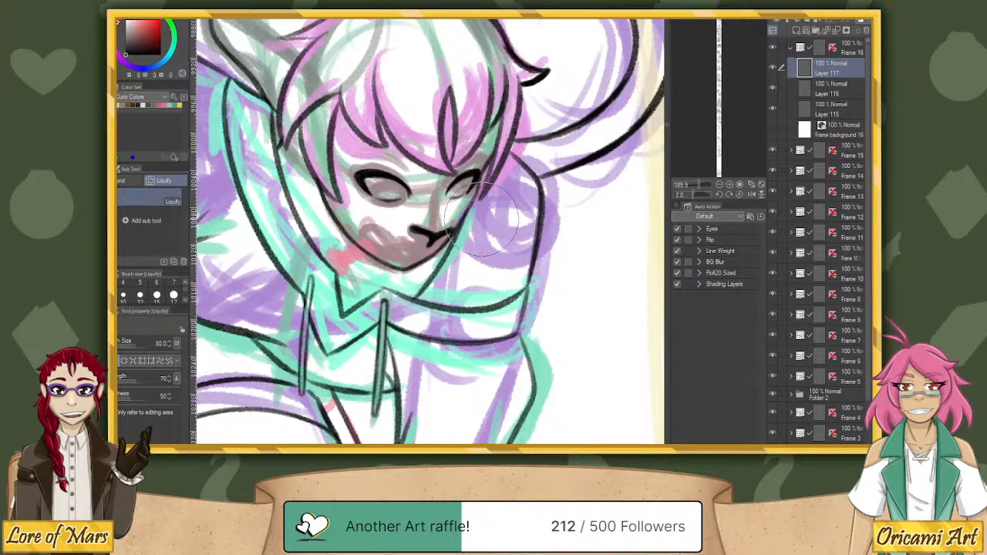
pyautogui.click(694, 189)
pyautogui.moveTo(692, 189); pyautogui.dragTo(697, 194)
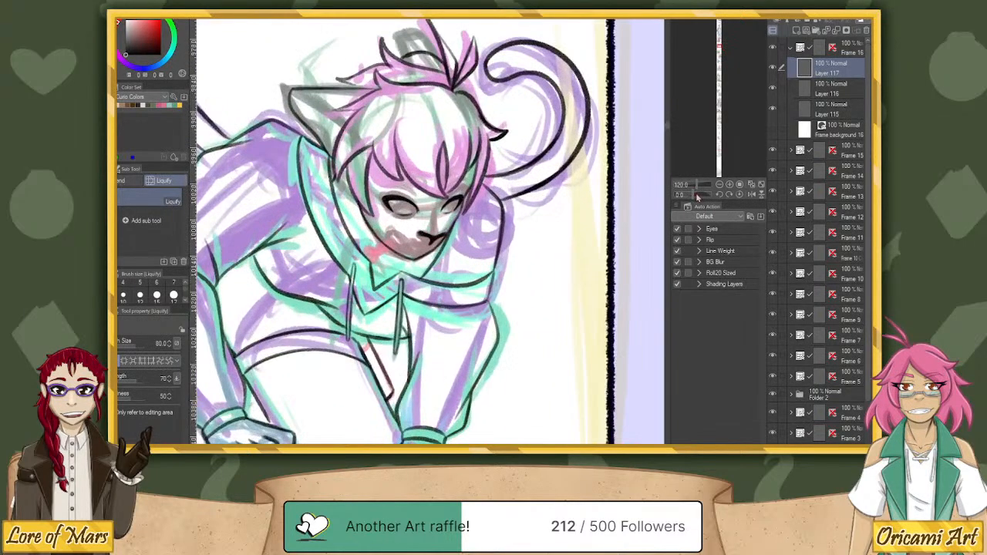
pyautogui.press('m')
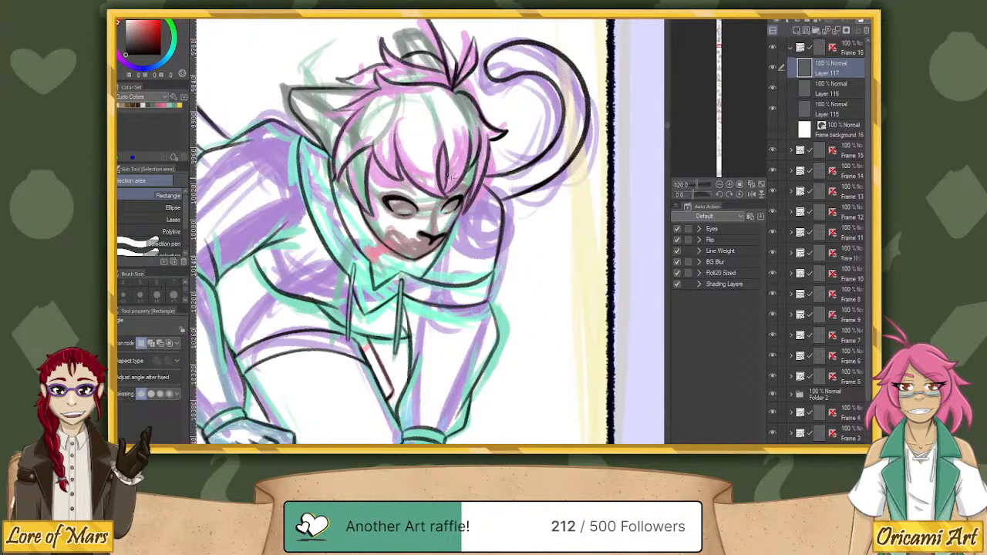
pyautogui.moveTo(461, 224)
pyautogui.mouseDown()
pyautogui.moveTo(481, 173)
pyautogui.moveTo(478, 226)
pyautogui.mouseUp()
pyautogui.hotkey('ctrl', 't')
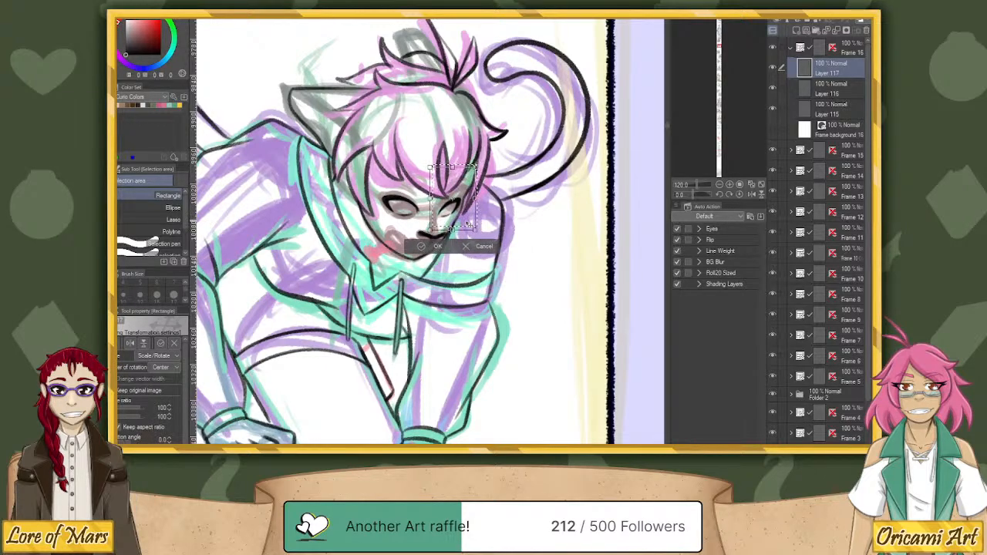
pyautogui.press('Return')
pyautogui.hotkey('ctrl', 'd')
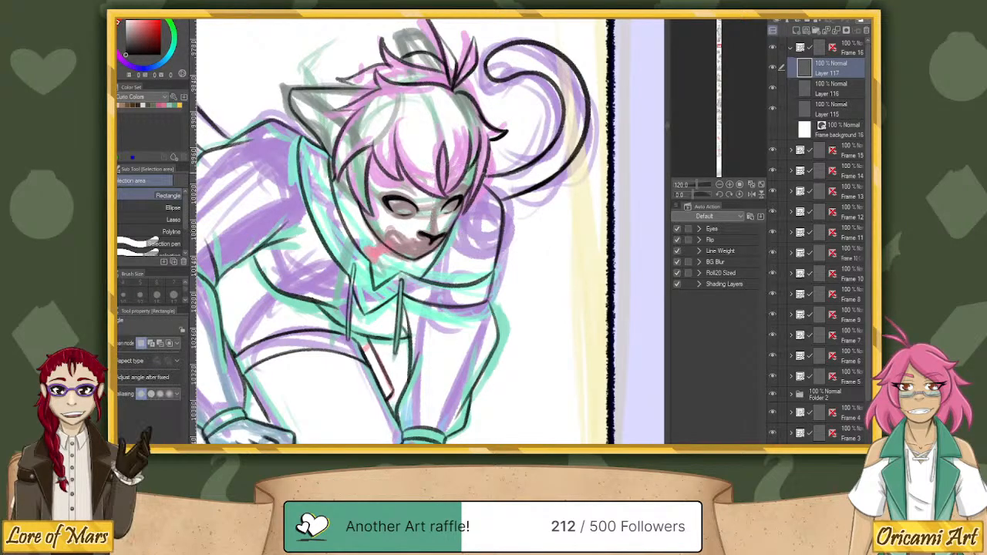
# Rotate the larger eye on Layer 117 by about 5.8 degrees and check the line art, also mirrored, against the temporarily shown frame background.
pyautogui.moveTo(377, 168); pyautogui.dragTo(429, 222)
pyautogui.hotkey('ctrl', 't')
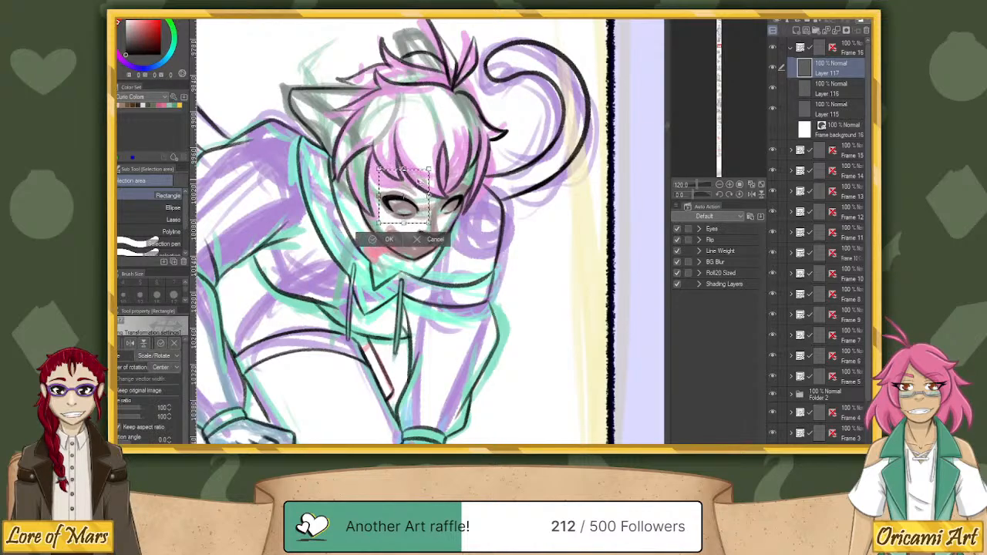
pyautogui.moveTo(419, 179)
pyautogui.mouseDown()
pyautogui.moveTo(448, 151)
pyautogui.moveTo(454, 162)
pyautogui.moveTo(418, 174)
pyautogui.mouseUp()
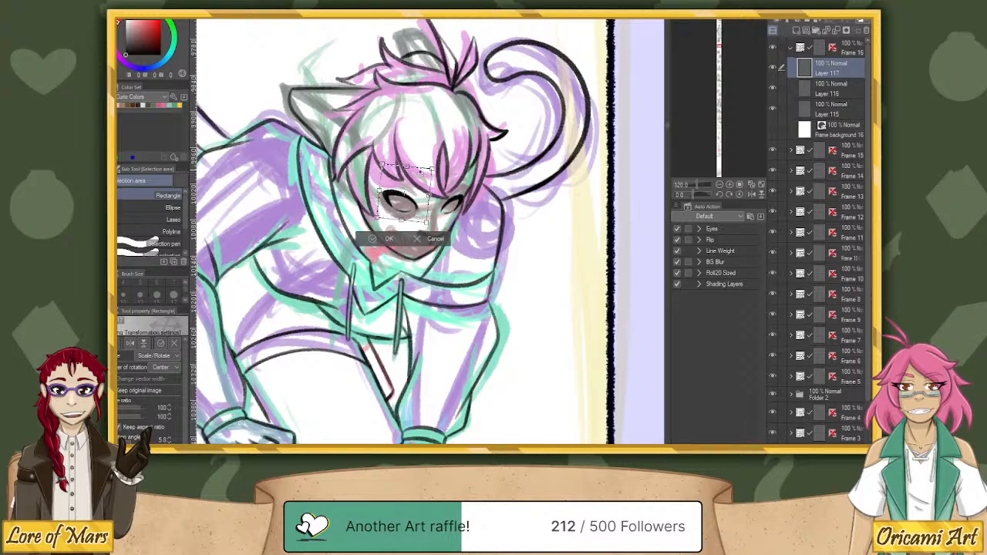
pyautogui.click(384, 239)
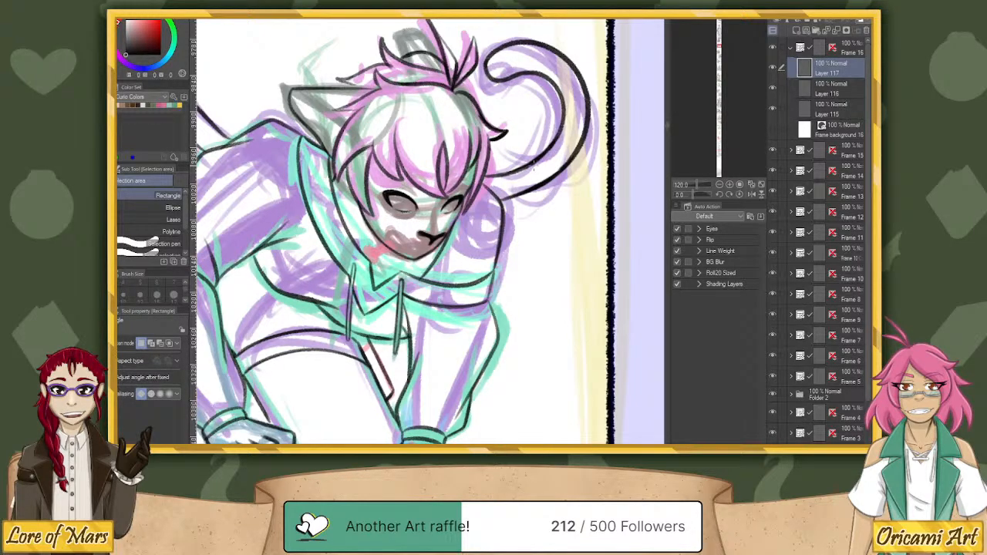
pyautogui.click(773, 129)
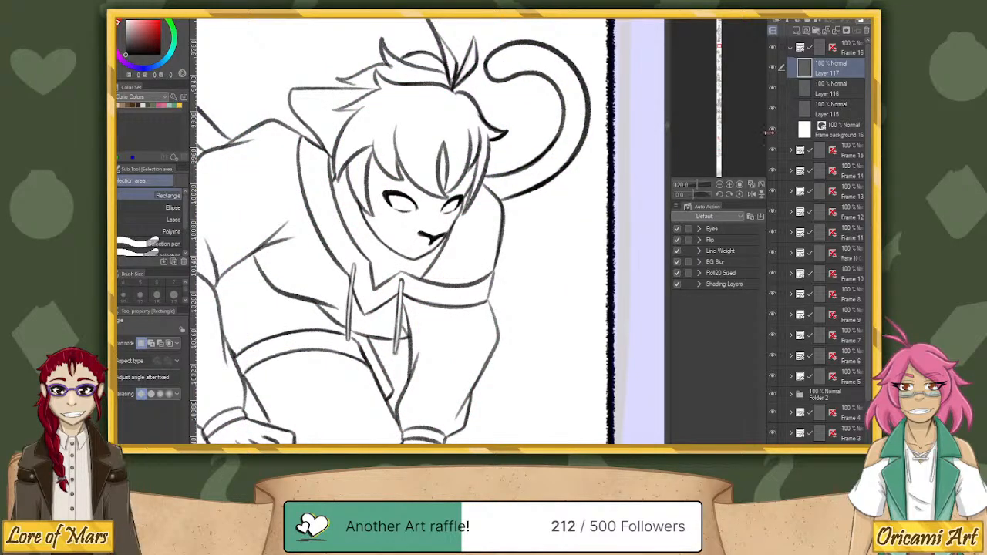
pyautogui.press('h')
pyautogui.press('h')
pyautogui.click(773, 130)
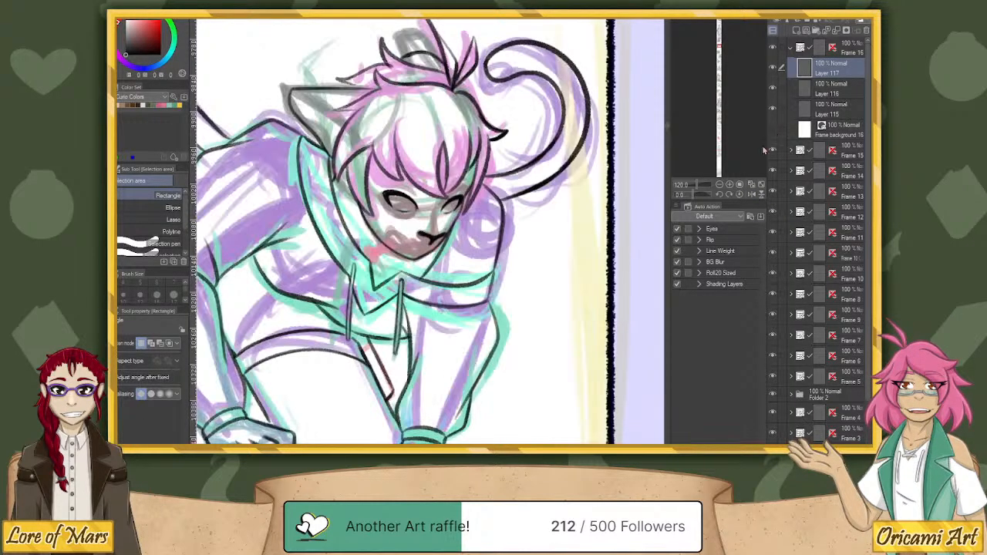
# Lasso the nose and mouth mark on Layer 116 and shift it slightly with a transform to fit the face.
pyautogui.press('p')
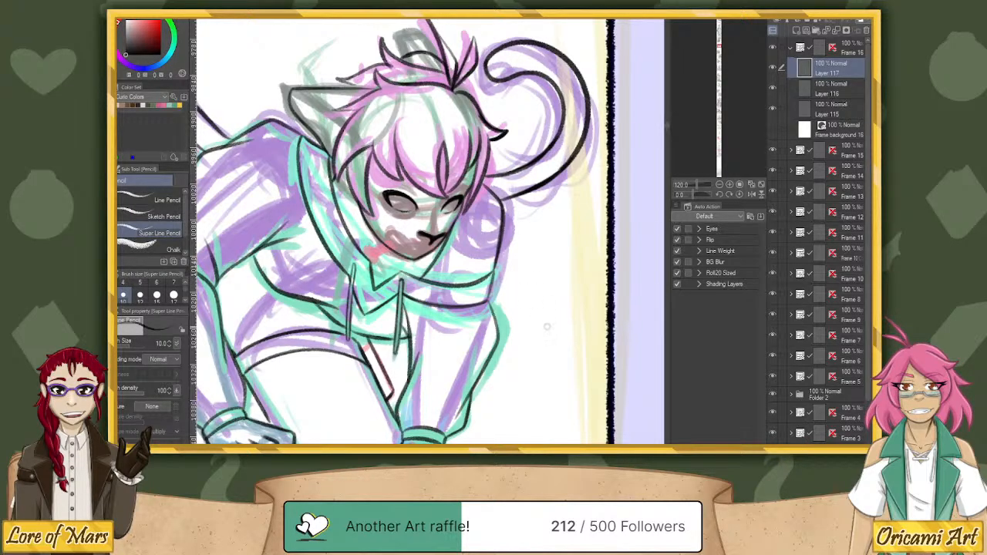
pyautogui.moveTo(553, 352); pyautogui.dragTo(584, 324)
pyautogui.click(773, 69)
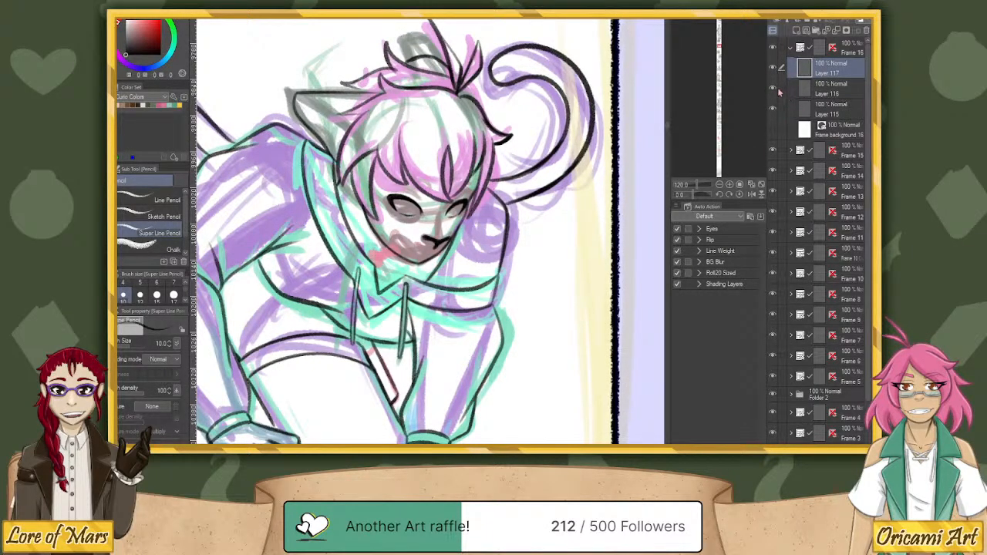
pyautogui.click(773, 89)
pyautogui.click(773, 89)
pyautogui.click(823, 93)
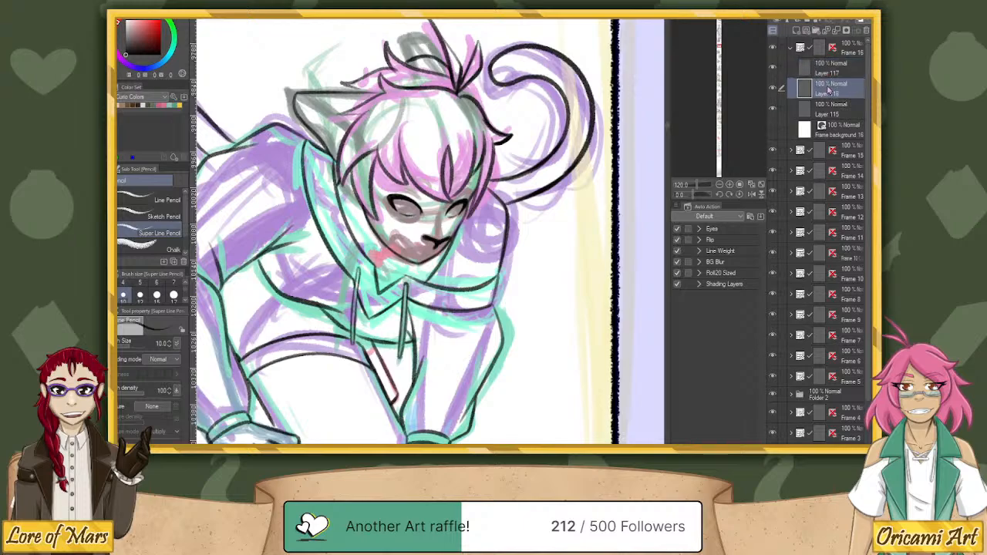
pyautogui.press('m')
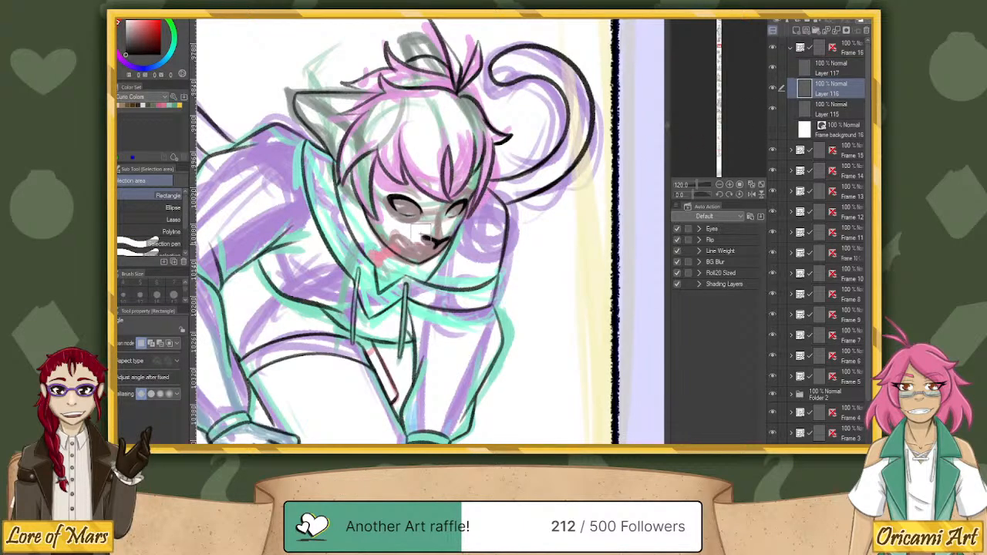
pyautogui.moveTo(422, 226)
pyautogui.mouseDown()
pyautogui.moveTo(432, 220)
pyautogui.moveTo(416, 229)
pyautogui.moveTo(418, 249)
pyautogui.moveTo(447, 242)
pyautogui.moveTo(440, 229)
pyautogui.mouseUp()
pyautogui.press('m')
pyautogui.press('m')
pyautogui.hotkey('ctrl', 't')
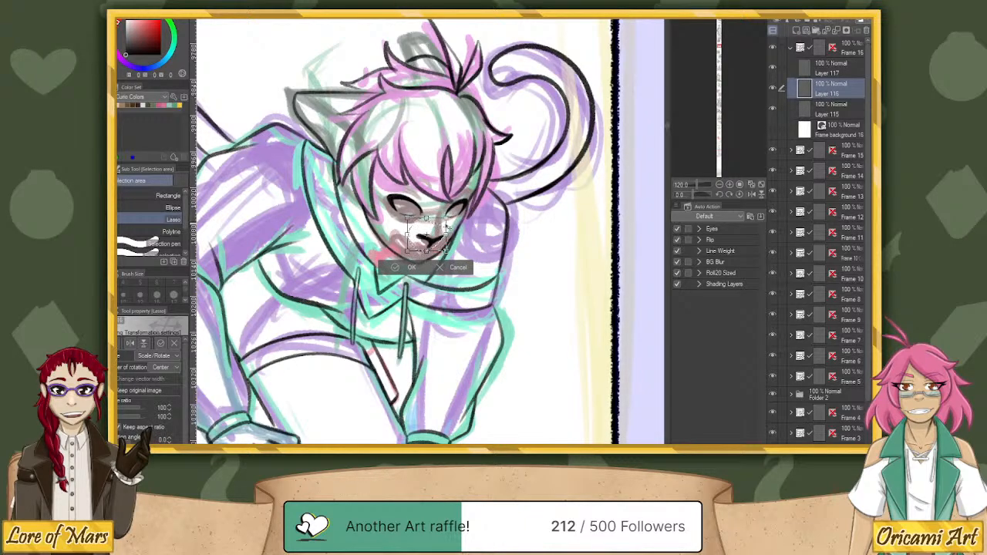
pyautogui.click(411, 267)
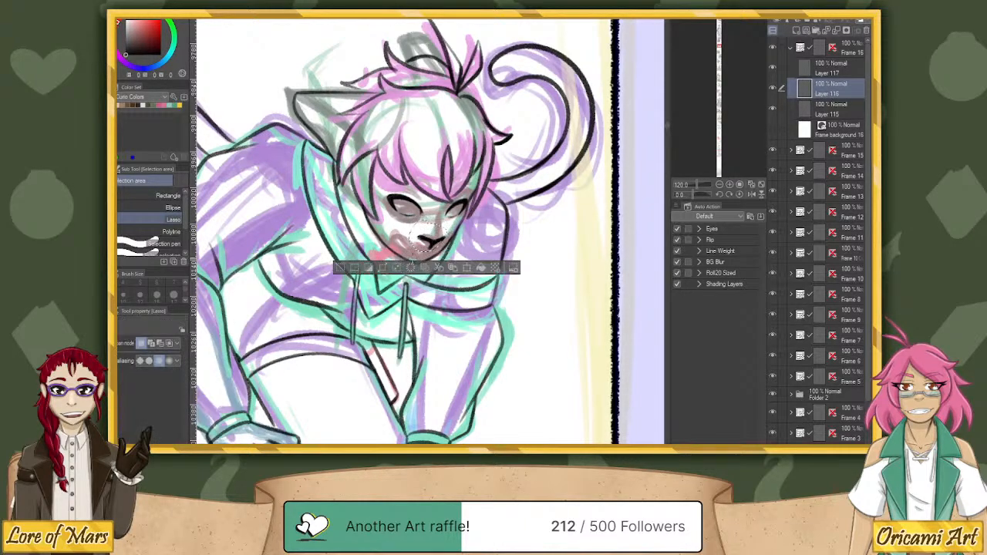
# Add a new raster layer above Layer 117 and return to the Super Line Pencil.
pyautogui.press('p')
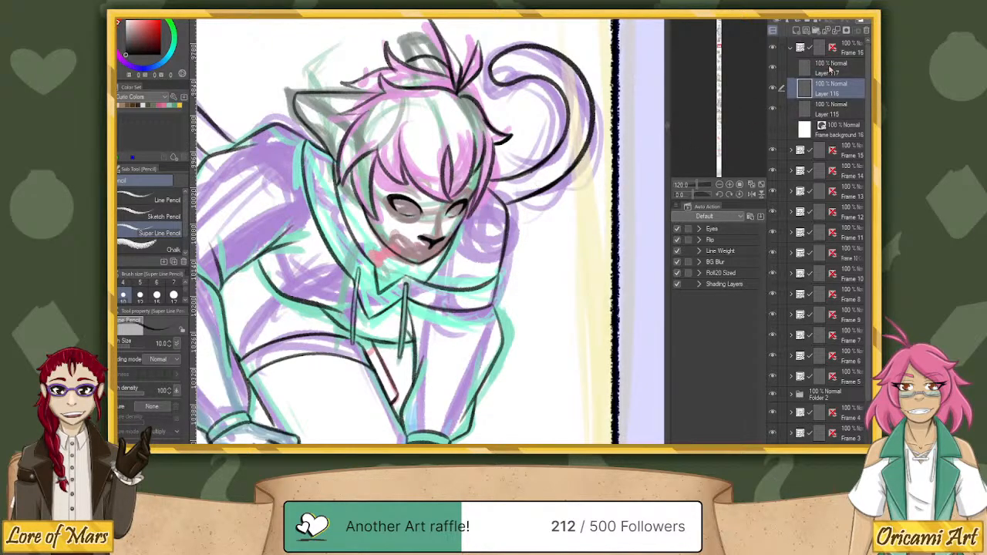
pyautogui.click(799, 30)
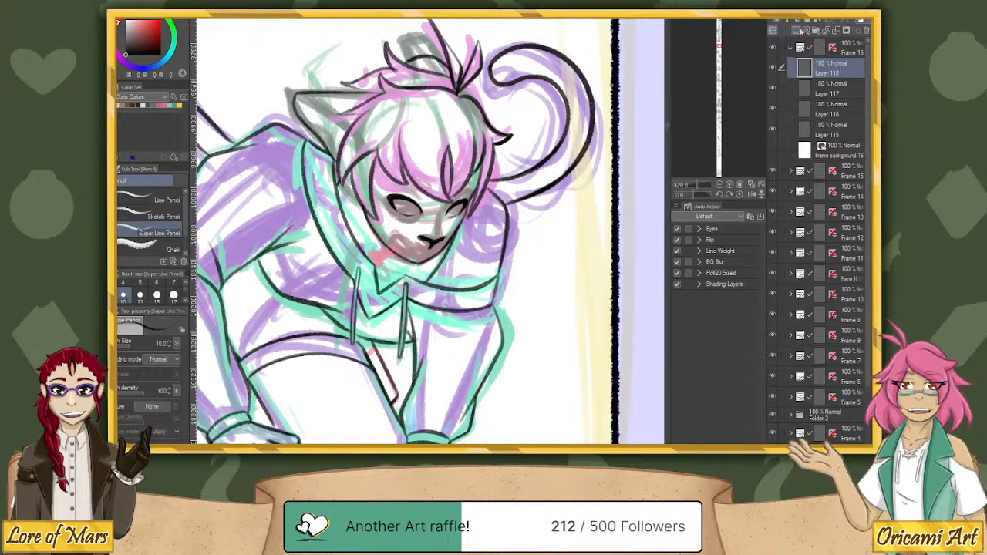
# Draw the open mouth with its teeth below the nose on Layer 118, redoing the first strokes to follow the sketch.
pyautogui.moveTo(693, 195); pyautogui.dragTo(686, 195)
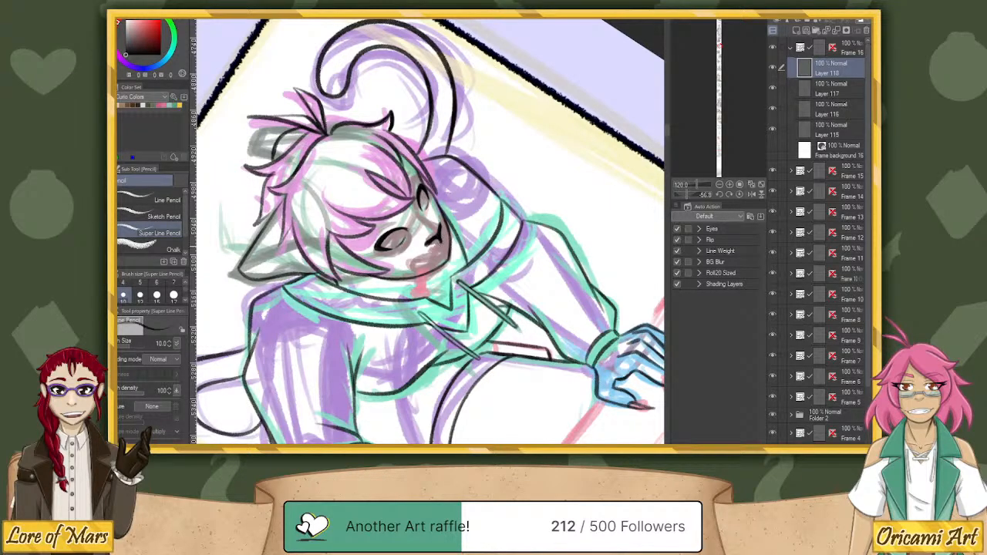
pyautogui.moveTo(435, 250)
pyautogui.mouseDown()
pyautogui.moveTo(415, 261)
pyautogui.moveTo(435, 256)
pyautogui.mouseUp()
pyautogui.hotkey('ctrl', 'z')
pyautogui.hotkey('ctrl', 'z')
pyautogui.moveTo(442, 248)
pyautogui.mouseDown()
pyautogui.moveTo(421, 263)
pyautogui.moveTo(445, 248)
pyautogui.mouseUp()
pyautogui.click(739, 194)
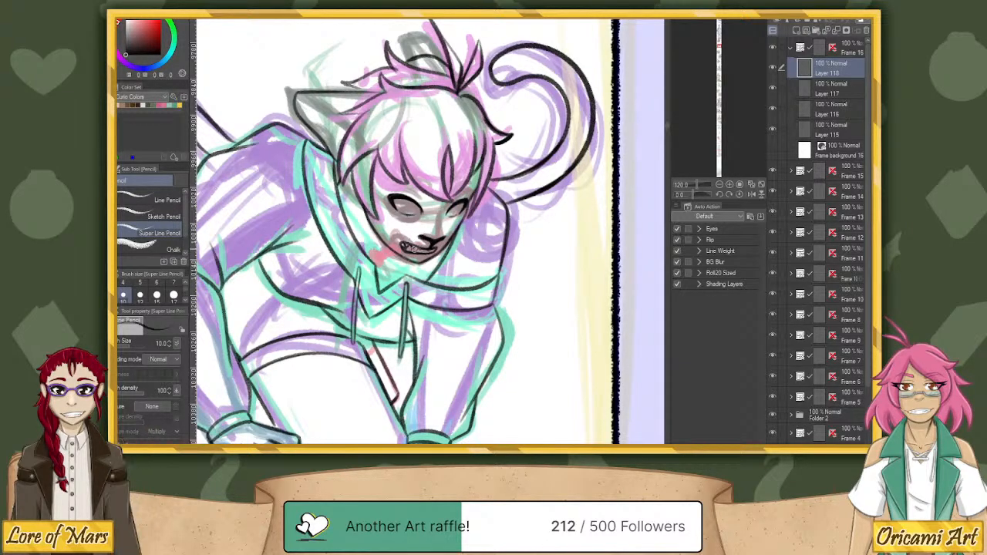
pyautogui.moveTo(406, 246); pyautogui.dragTo(420, 250)
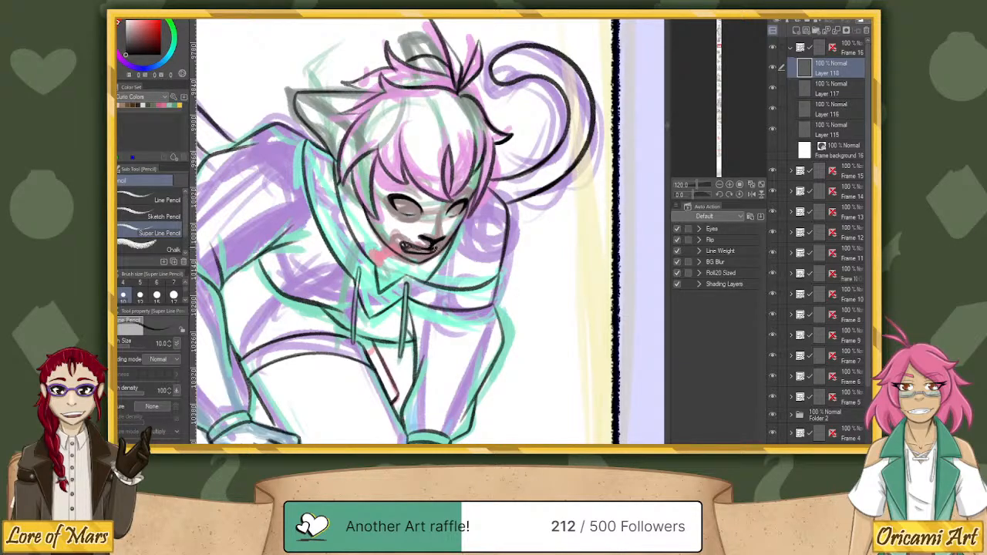
pyautogui.moveTo(425, 248); pyautogui.dragTo(417, 251)
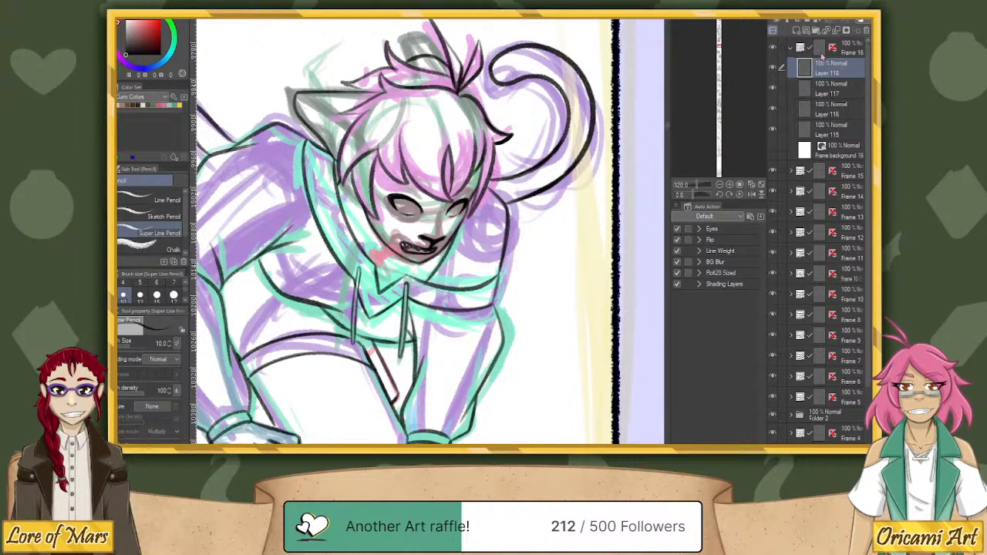
# Add a new raster layer above Layer 118 and ink the round-ended stick held in the mouth, setting the brush size to 5.
pyautogui.click(797, 29)
pyautogui.moveTo(693, 196); pyautogui.dragTo(686, 196)
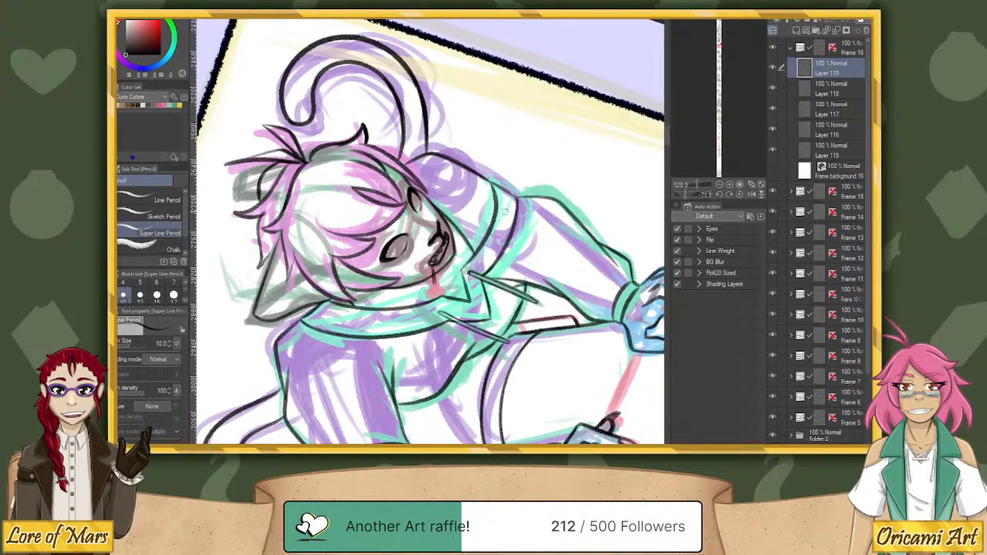
pyautogui.moveTo(687, 195); pyautogui.dragTo(697, 196)
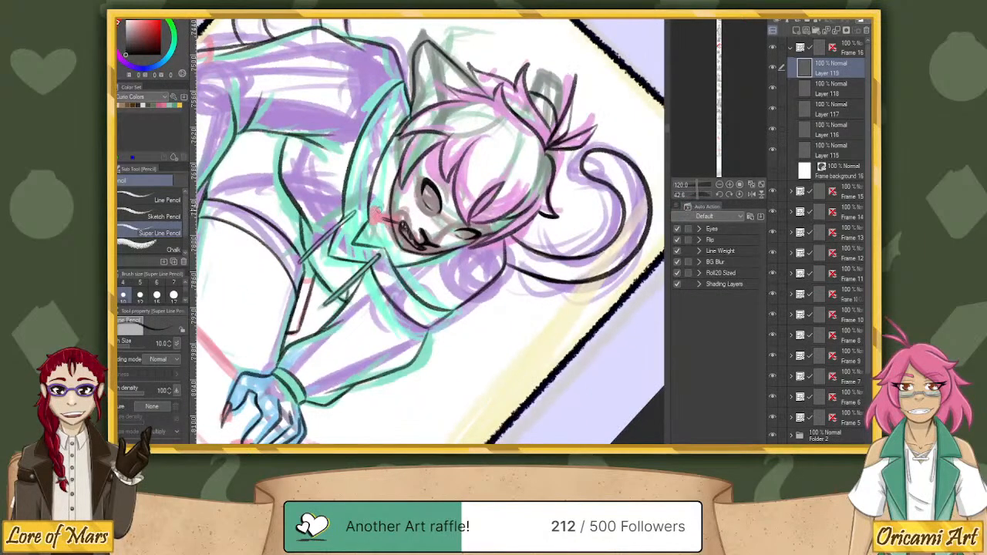
pyautogui.moveTo(377, 213); pyautogui.dragTo(382, 223)
pyautogui.press('[')
pyautogui.press('[')
pyautogui.press('[')
pyautogui.press('[')
pyautogui.press('[')
pyautogui.press('[')
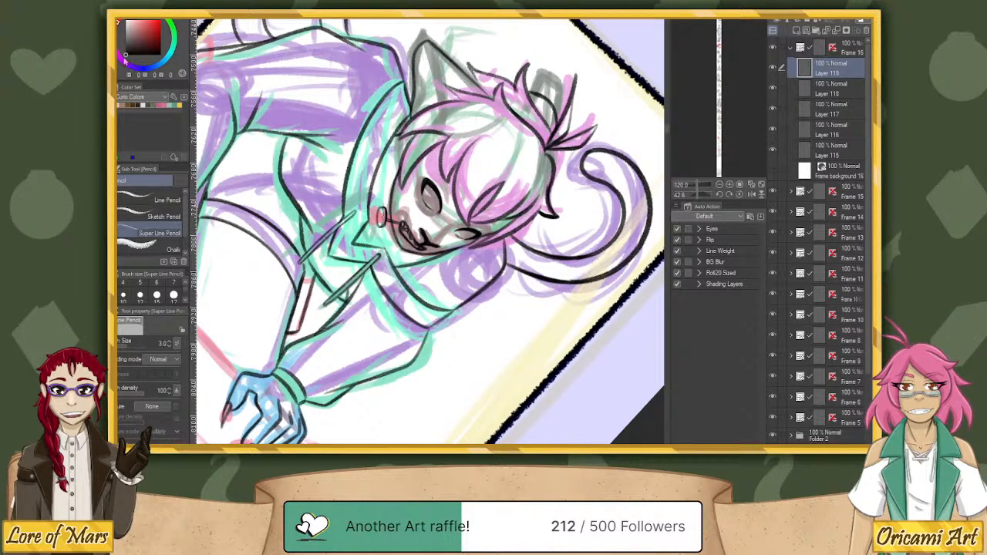
pyautogui.click(140, 288)
pyautogui.click(739, 194)
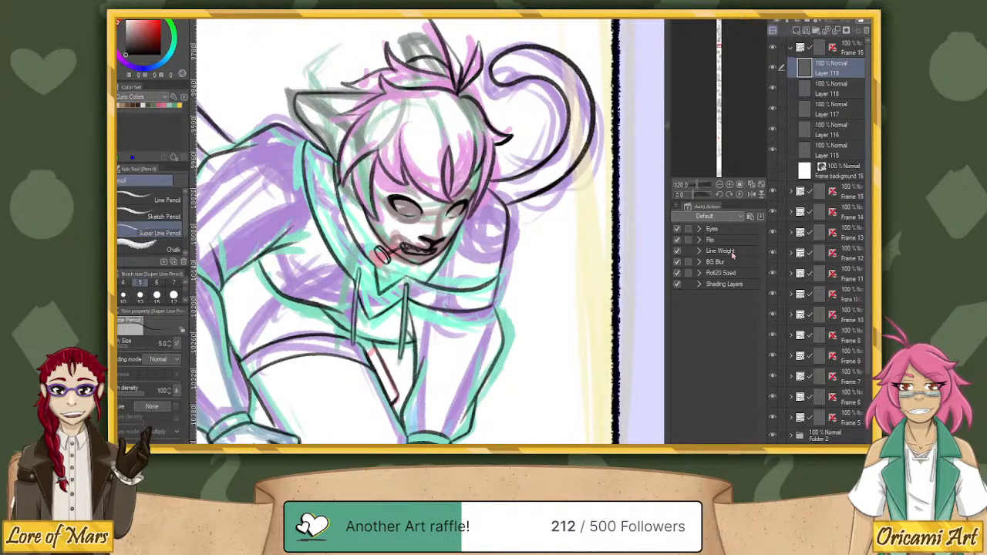
# Check the face with the mouth and stick layers toggled in visibility, and make Layer 118 active.
pyautogui.click(776, 151)
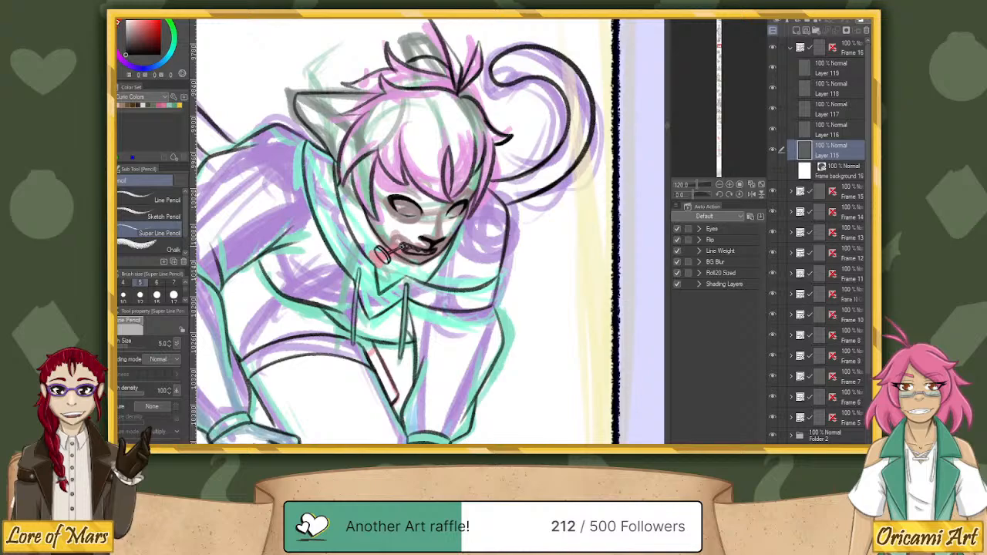
pyautogui.click(773, 87)
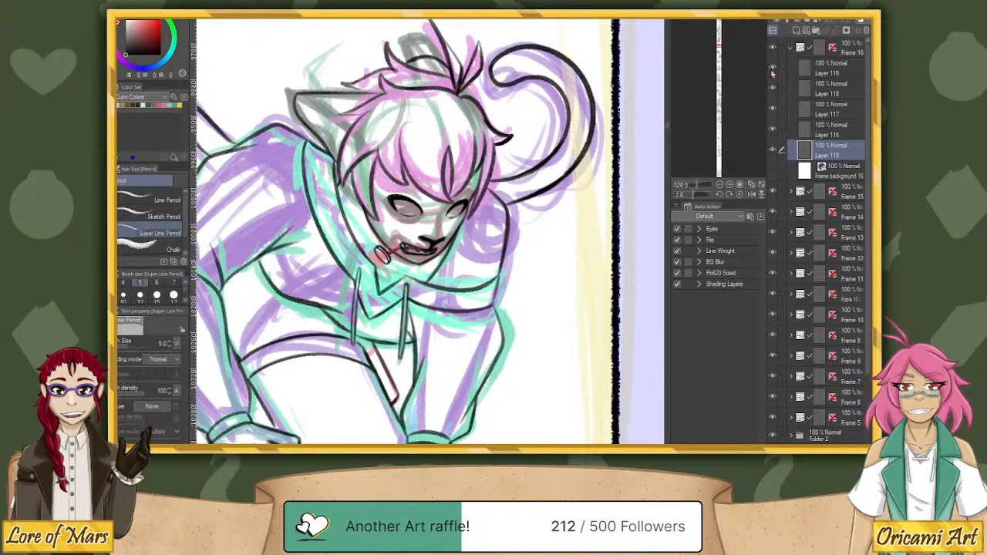
pyautogui.click(810, 91)
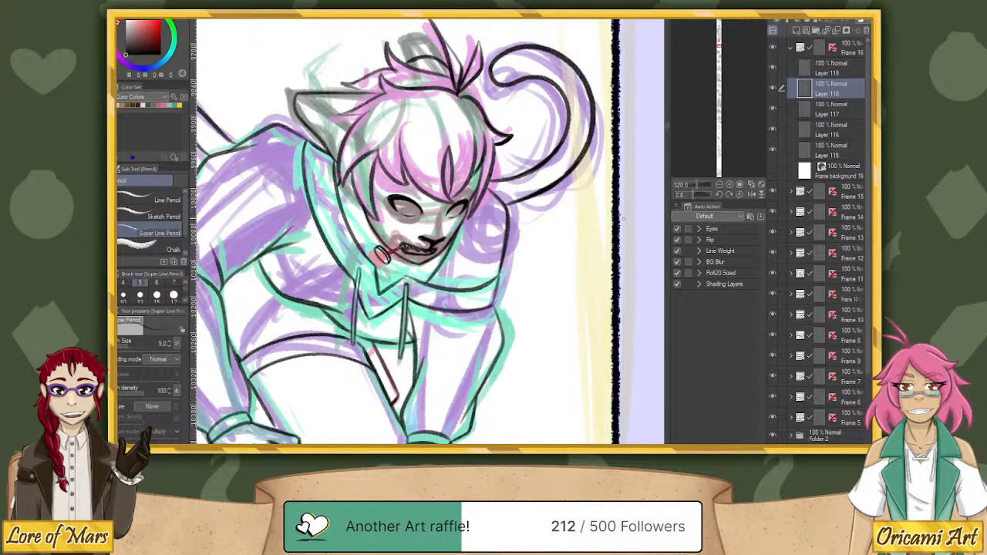
# Add a new raster layer on top of the frame's line art and draw the eyelid crease above the larger eye at brush size 5.
pyautogui.moveTo(700, 196)
pyautogui.mouseDown()
pyautogui.moveTo(686, 202)
pyautogui.moveTo(701, 185)
pyautogui.mouseUp()
pyautogui.click(798, 31)
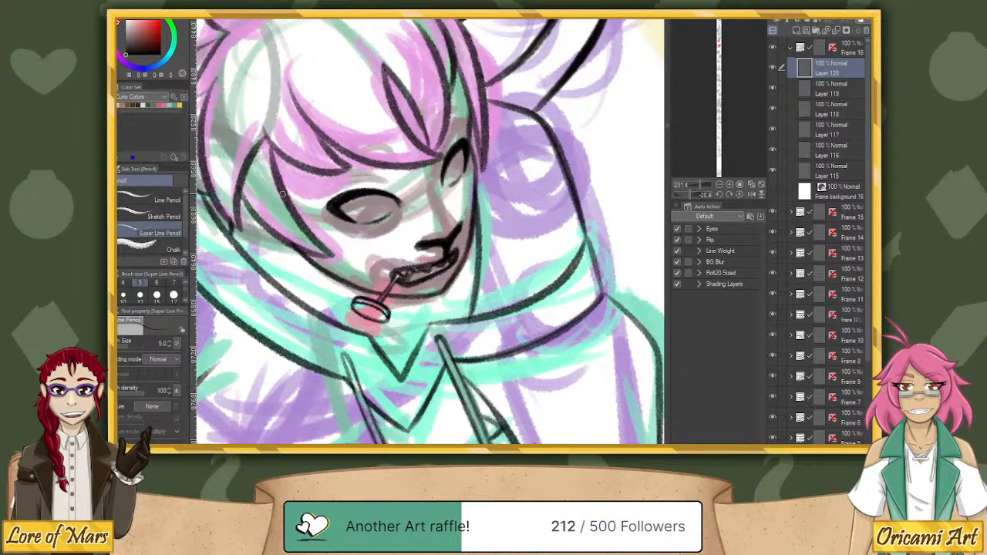
pyautogui.click(123, 294)
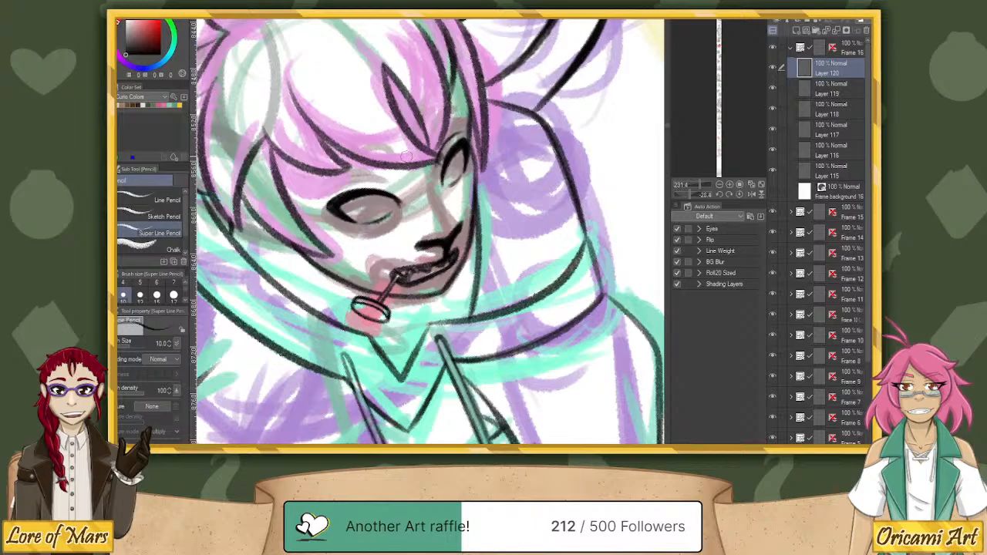
pyautogui.click(140, 283)
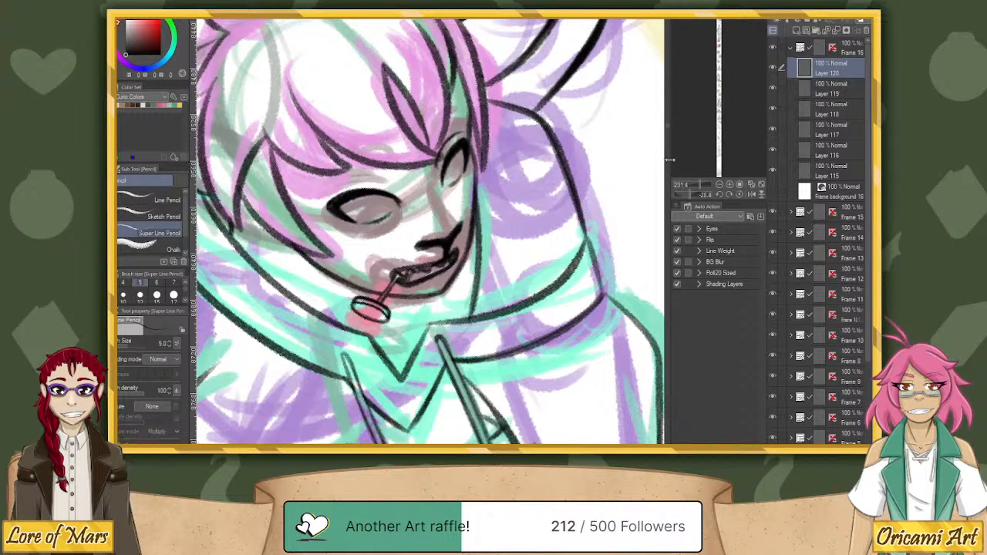
pyautogui.moveTo(689, 195); pyautogui.dragTo(684, 196)
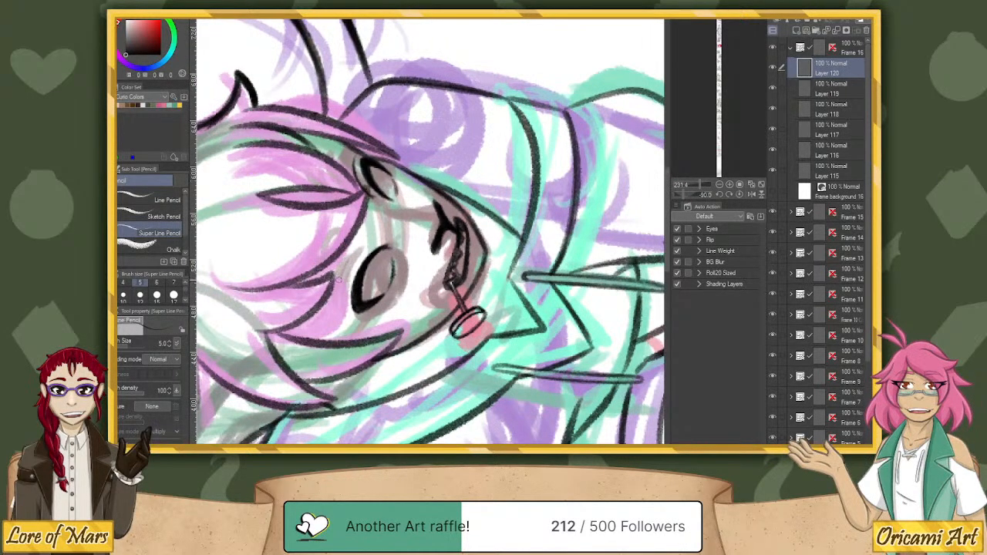
pyautogui.moveTo(339, 301)
pyautogui.mouseDown()
pyautogui.moveTo(342, 276)
pyautogui.moveTo(372, 241)
pyautogui.moveTo(339, 297)
pyautogui.mouseUp()
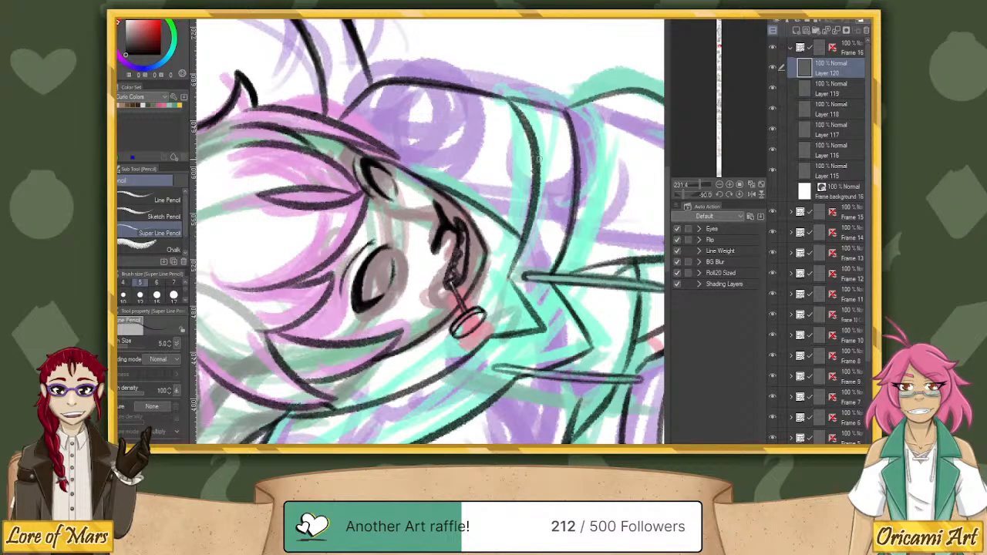
pyautogui.click(740, 196)
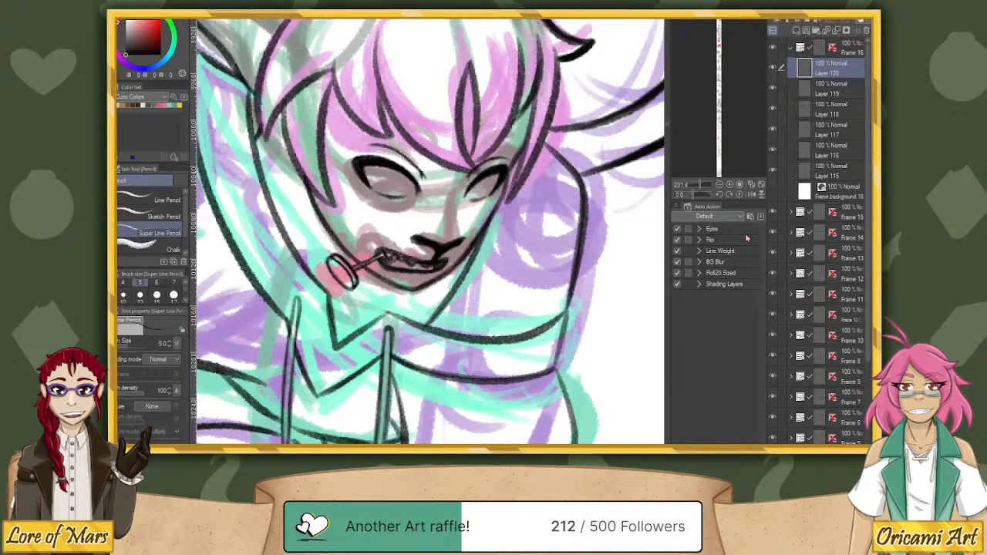
# Draw small oval eyebrows above both eyes and round irises inside them, redoing the brow over the larger eye.
pyautogui.moveTo(692, 194); pyautogui.dragTo(688, 195)
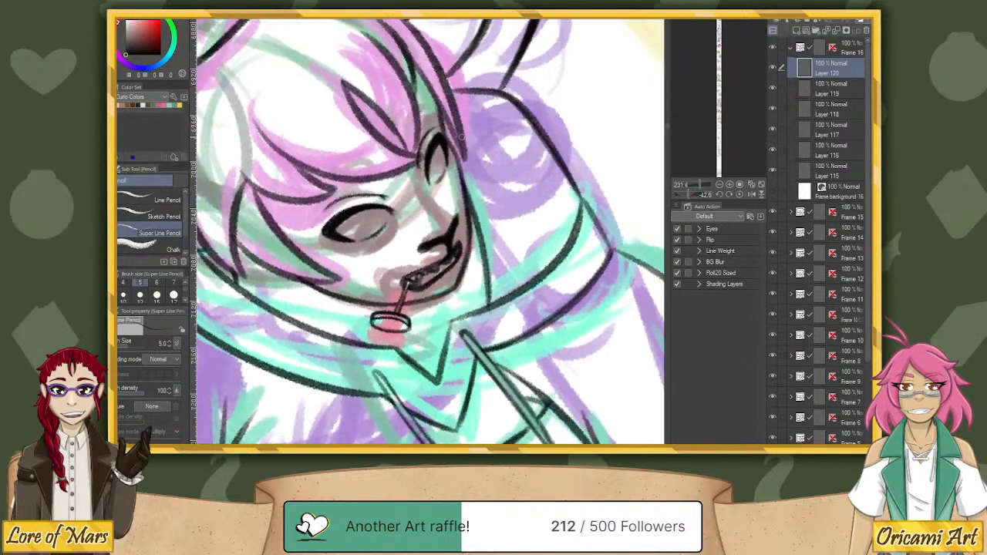
pyautogui.moveTo(409, 125); pyautogui.dragTo(401, 152)
pyautogui.hotkey('ctrl', 'z')
pyautogui.moveTo(413, 130)
pyautogui.mouseDown()
pyautogui.moveTo(402, 148)
pyautogui.moveTo(414, 160)
pyautogui.moveTo(419, 134)
pyautogui.moveTo(405, 137)
pyautogui.moveTo(414, 162)
pyautogui.moveTo(347, 193)
pyautogui.moveTo(377, 195)
pyautogui.moveTo(343, 186)
pyautogui.moveTo(382, 194)
pyautogui.moveTo(390, 182)
pyautogui.moveTo(343, 185)
pyautogui.mouseUp()
pyautogui.hotkey('ctrl', 'z')
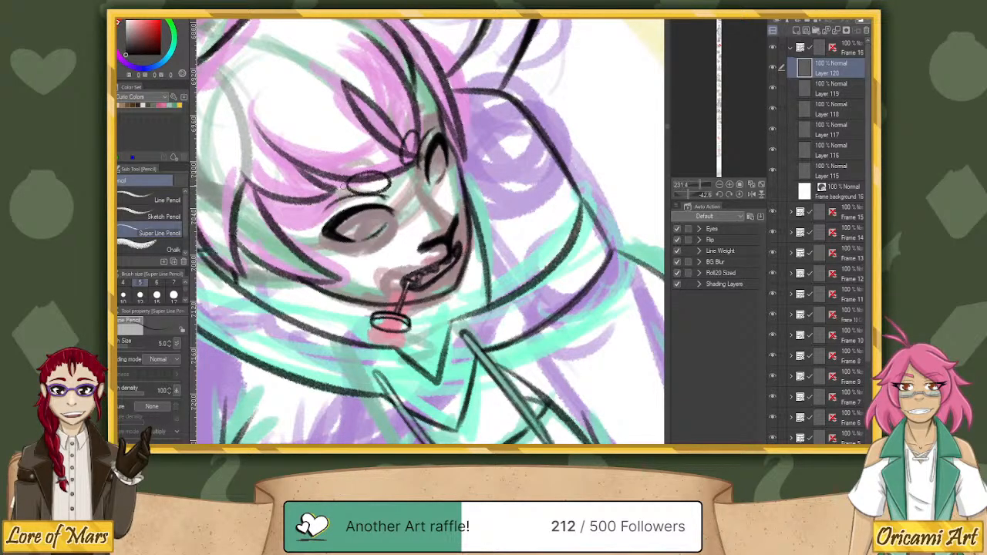
pyautogui.click(739, 195)
pyautogui.hotkey('ctrl', 'z')
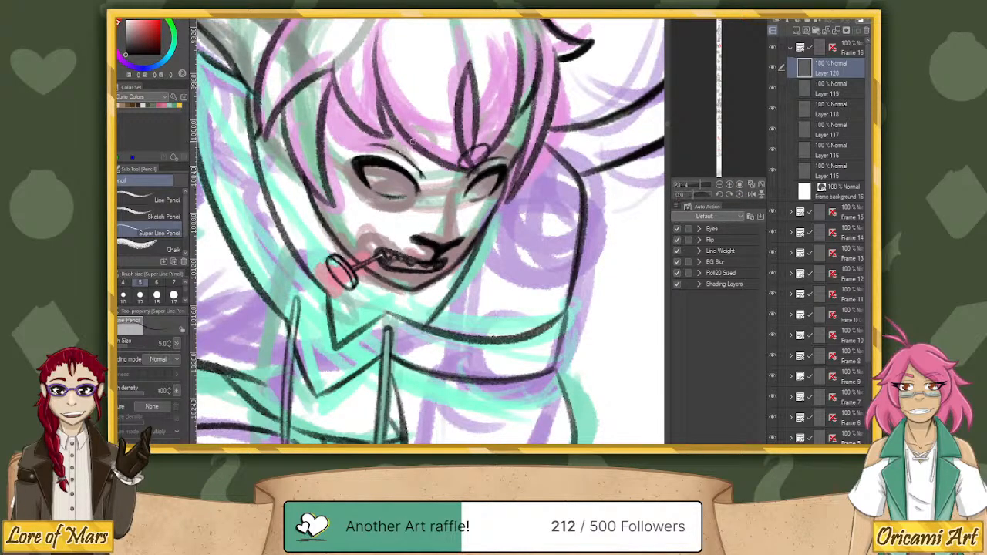
pyautogui.moveTo(429, 173)
pyautogui.mouseDown()
pyautogui.moveTo(435, 152)
pyautogui.moveTo(413, 139)
pyautogui.moveTo(411, 161)
pyautogui.moveTo(432, 157)
pyautogui.moveTo(405, 142)
pyautogui.moveTo(421, 137)
pyautogui.mouseUp()
pyautogui.hotkey('ctrl', 'z')
pyautogui.moveTo(470, 195)
pyautogui.mouseDown()
pyautogui.moveTo(484, 179)
pyautogui.moveTo(488, 193)
pyautogui.mouseUp()
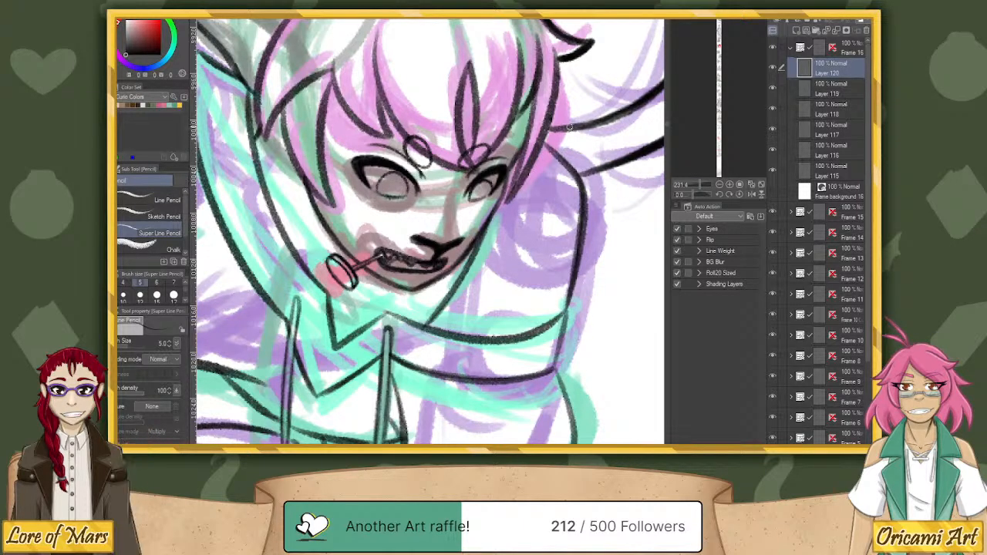
# Draw short thin lines across the bridge of the nose just below eye level, undoing and redrawing the strokes as needed.
pyautogui.moveTo(700, 185); pyautogui.dragTo(700, 186)
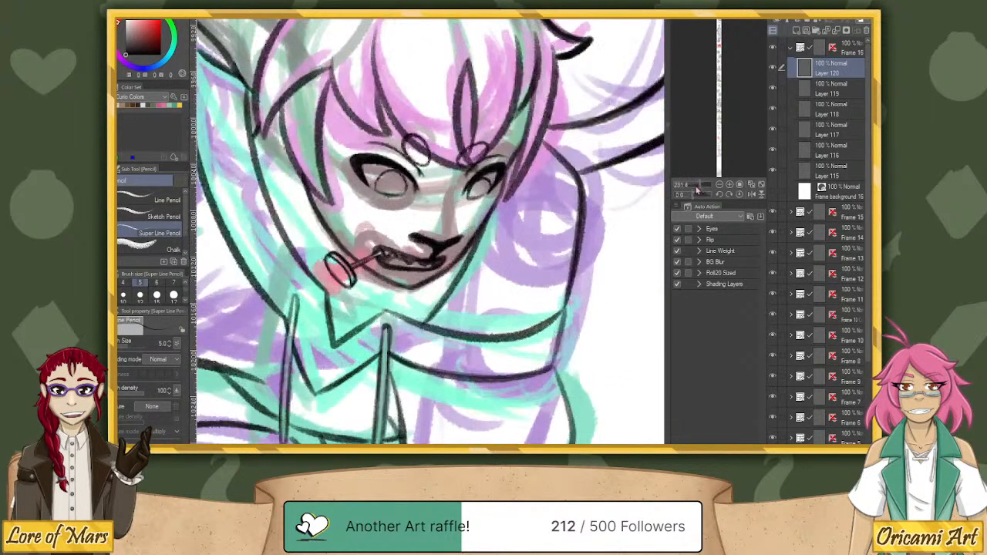
pyautogui.moveTo(408, 208); pyautogui.dragTo(431, 200)
pyautogui.moveTo(696, 195); pyautogui.dragTo(688, 194)
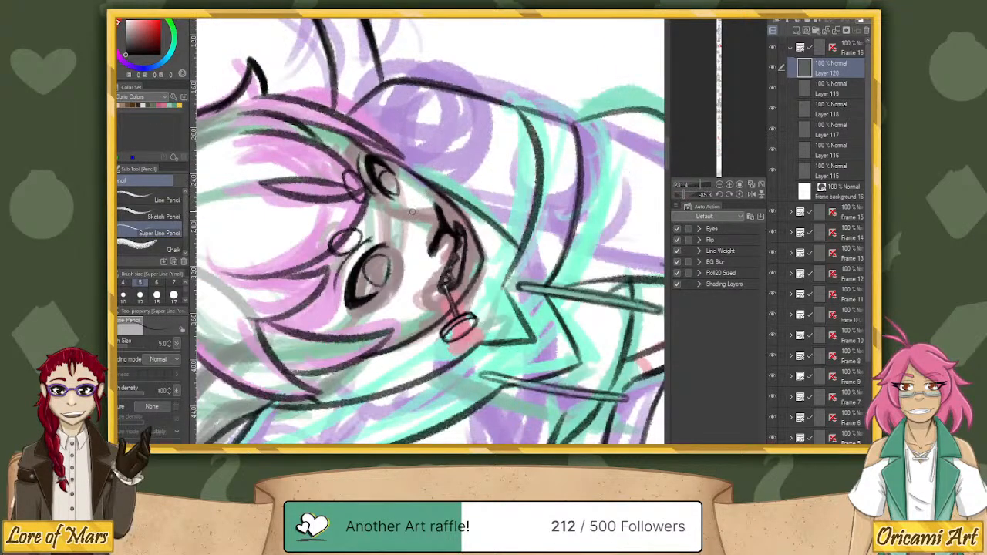
pyautogui.moveTo(412, 236); pyautogui.dragTo(408, 215)
pyautogui.moveTo(404, 210)
pyautogui.mouseDown()
pyautogui.moveTo(405, 223)
pyautogui.moveTo(409, 188)
pyautogui.moveTo(400, 204)
pyautogui.mouseUp()
pyautogui.hotkey('ctrl', 'z')
pyautogui.click(731, 193)
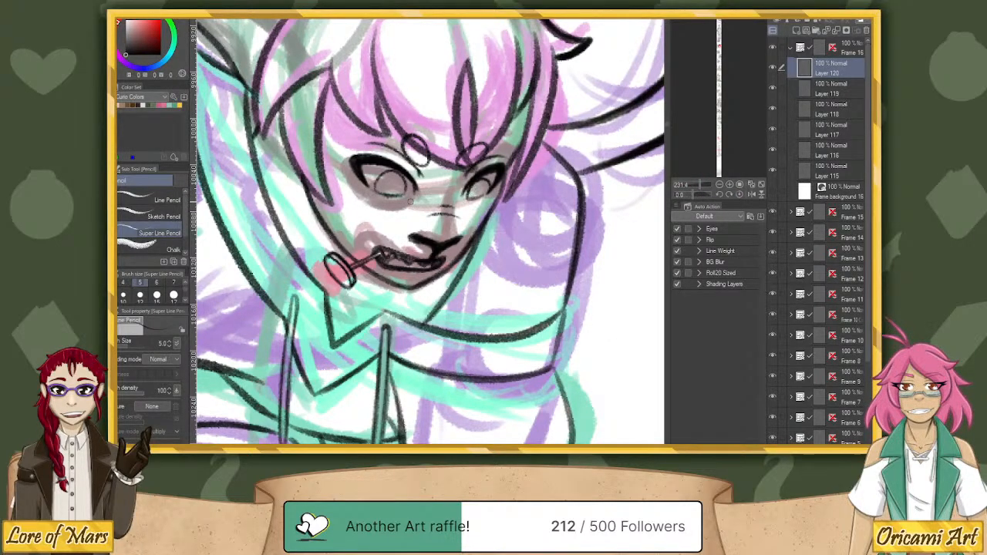
pyautogui.moveTo(407, 206); pyautogui.dragTo(428, 201)
pyautogui.hotkey('ctrl', 'z')
pyautogui.hotkey('ctrl', 'z')
pyautogui.hotkey('ctrl', 'z')
pyautogui.moveTo(420, 214); pyautogui.dragTo(457, 208)
pyautogui.hotkey('ctrl', 'z')
pyautogui.hotkey('ctrl', 'z')
pyautogui.hotkey('ctrl', 'z')
pyautogui.hotkey('ctrl', 'z')
pyautogui.hotkey('ctrl', 'z')
pyautogui.hotkey('ctrl', 'z')
pyautogui.moveTo(430, 210)
pyautogui.mouseDown()
pyautogui.moveTo(448, 196)
pyautogui.moveTo(474, 201)
pyautogui.mouseUp()
pyautogui.moveTo(401, 206); pyautogui.dragTo(414, 202)
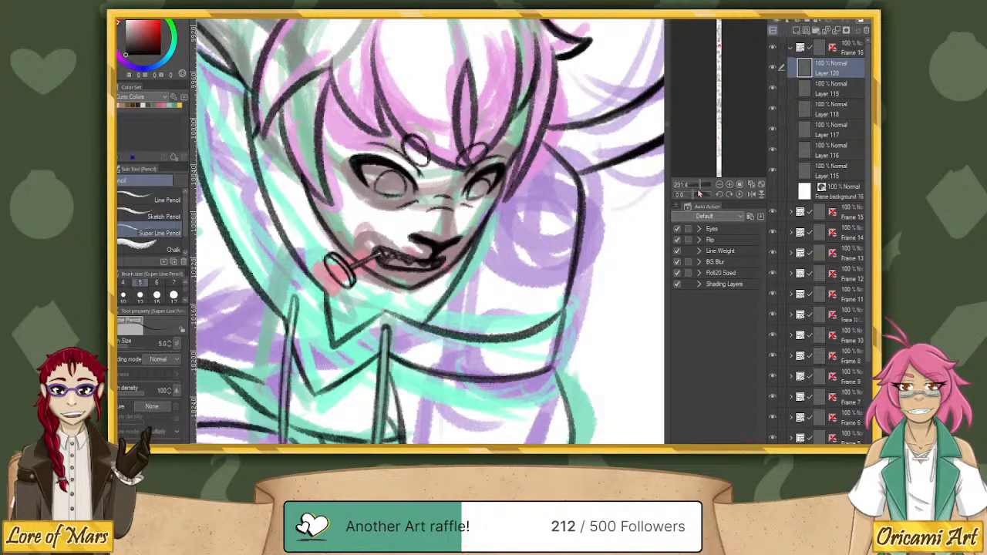
# Collapse the Frame 16 folder, go to the panel with the crossed-arms braided character, and expand its folder, Frame 7.
pyautogui.moveTo(698, 190); pyautogui.dragTo(692, 194)
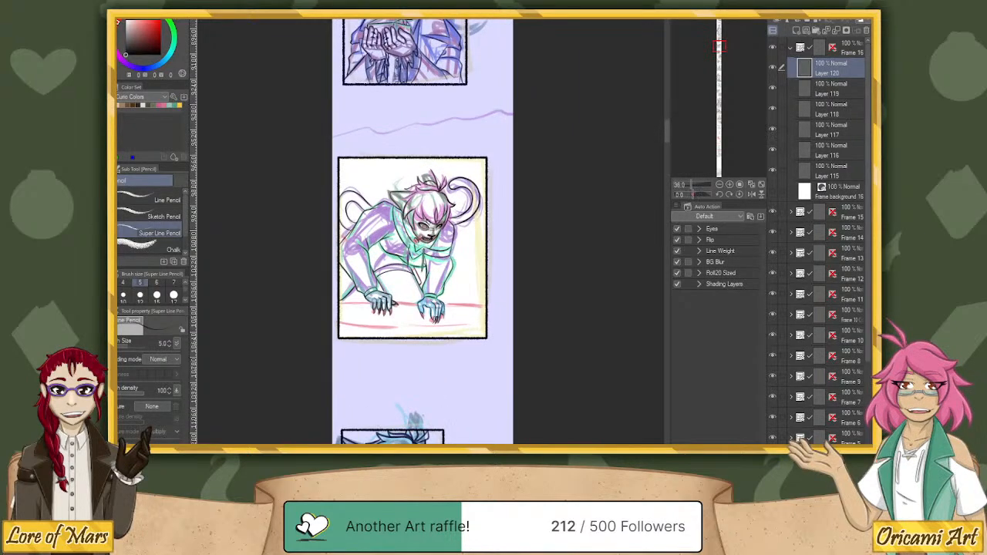
pyautogui.click(790, 48)
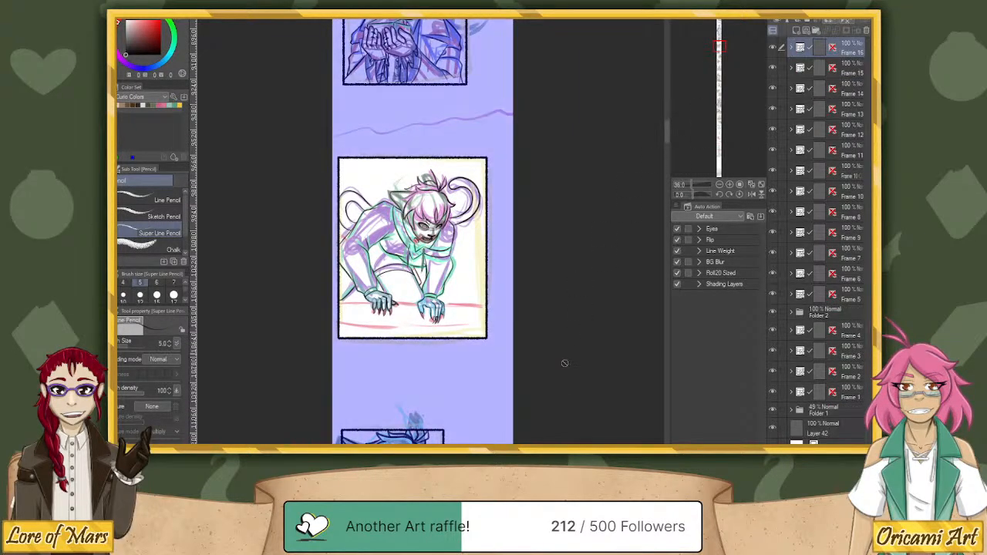
pyautogui.moveTo(564, 363)
pyautogui.mouseDown()
pyautogui.moveTo(573, 211)
pyautogui.moveTo(590, 148)
pyautogui.mouseUp()
pyautogui.moveTo(601, 374); pyautogui.dragTo(573, 162)
pyautogui.moveTo(578, 417); pyautogui.dragTo(580, 86)
pyautogui.moveTo(591, 400); pyautogui.dragTo(595, 324)
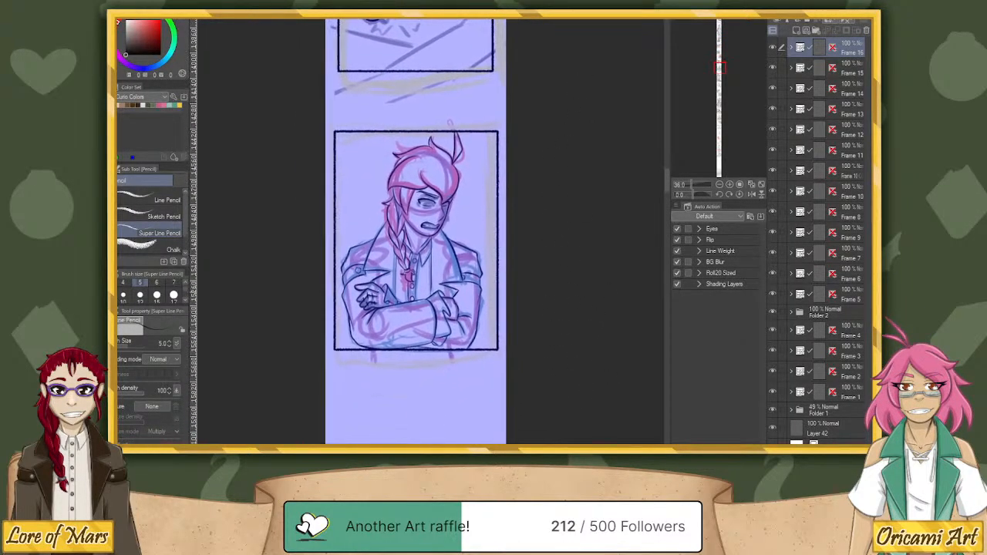
pyautogui.click(853, 69)
pyautogui.click(846, 93)
pyautogui.click(846, 112)
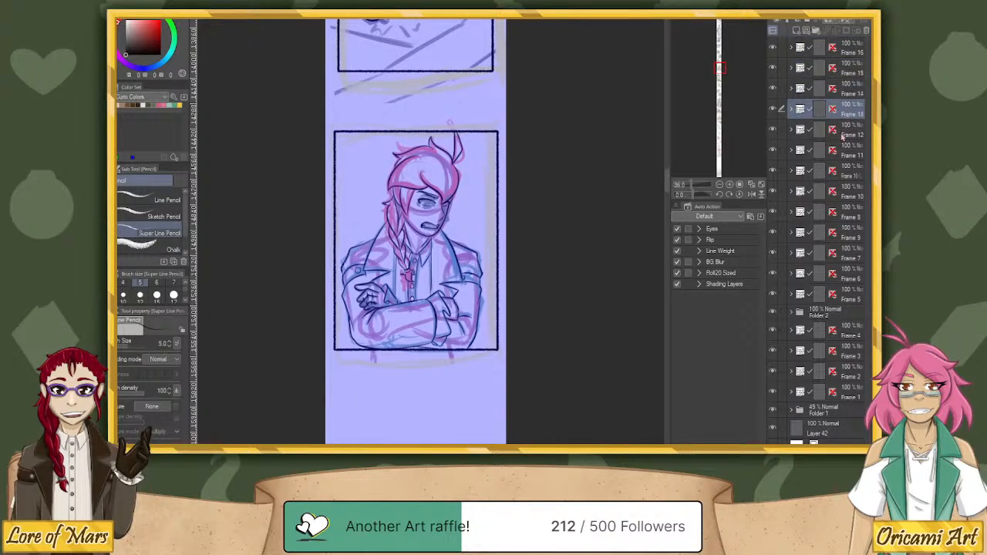
pyautogui.click(846, 131)
pyautogui.click(846, 151)
pyautogui.click(847, 171)
pyautogui.click(848, 192)
pyautogui.click(850, 213)
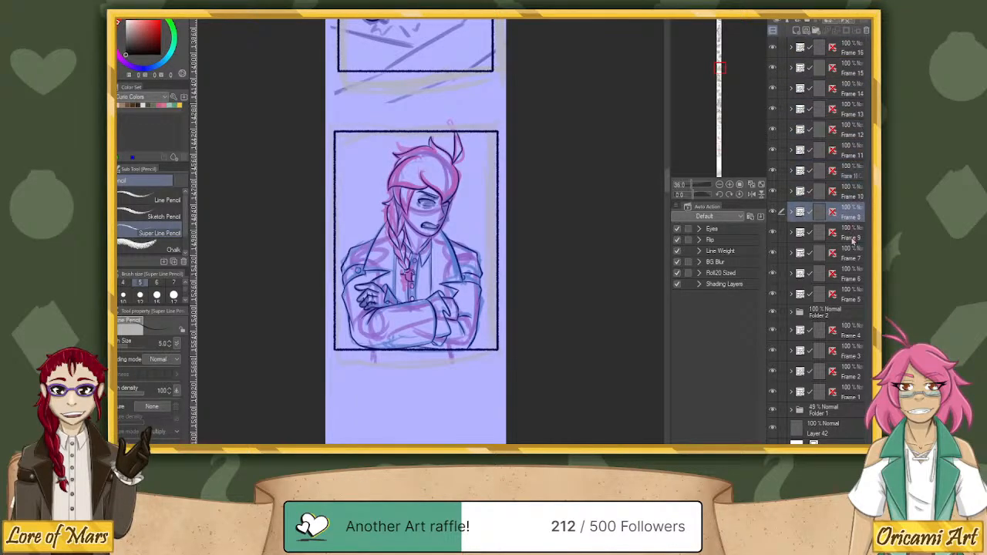
pyautogui.click(853, 233)
pyautogui.click(852, 254)
pyautogui.click(791, 254)
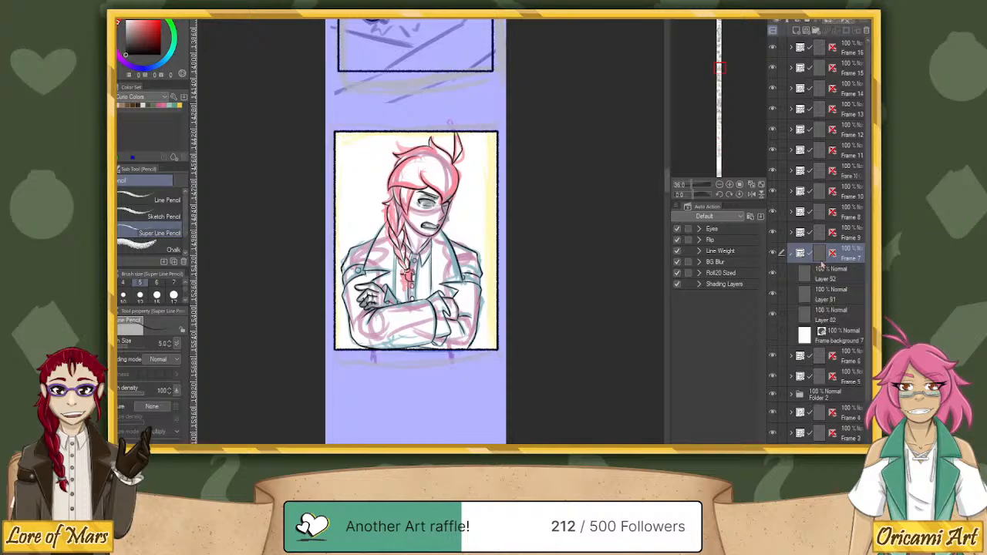
# Add a new raster layer above the top layer of Frame 7 and draw round irises in both eyes, redoing the larger one.
pyautogui.click(820, 275)
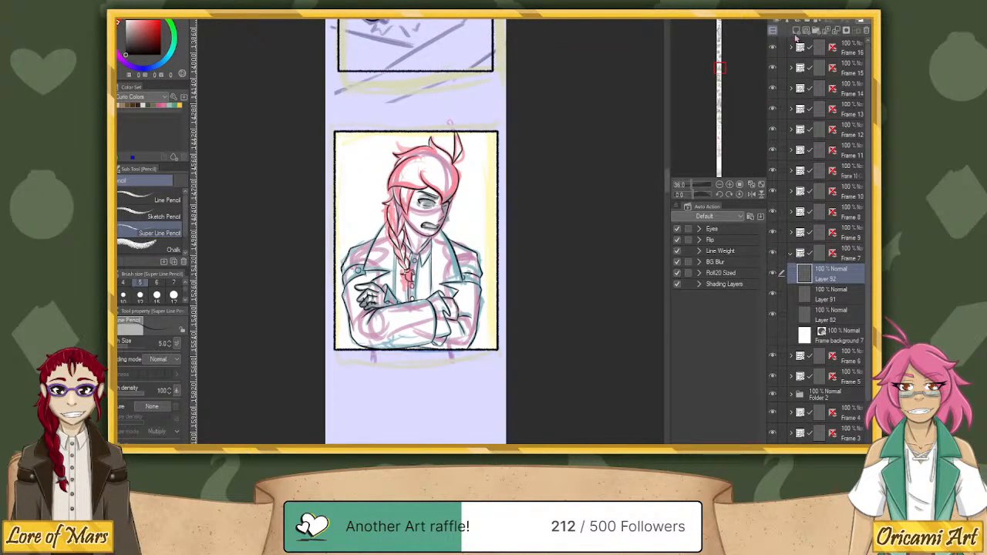
pyautogui.click(796, 32)
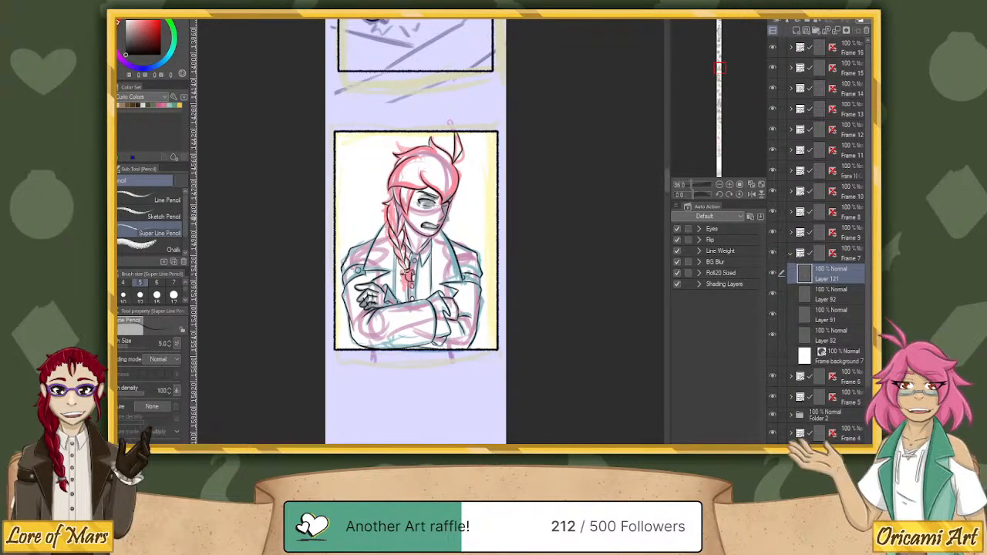
pyautogui.moveTo(692, 186); pyautogui.dragTo(700, 186)
pyautogui.moveTo(553, 152); pyautogui.dragTo(532, 299)
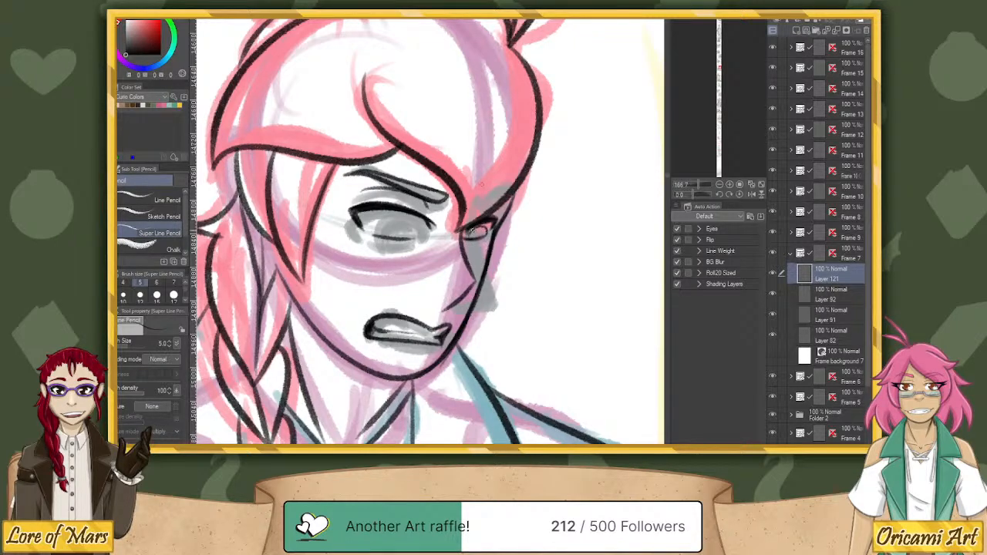
pyautogui.moveTo(479, 226); pyautogui.dragTo(486, 233)
pyautogui.moveTo(384, 234)
pyautogui.mouseDown()
pyautogui.moveTo(381, 223)
pyautogui.moveTo(408, 215)
pyautogui.mouseUp()
pyautogui.hotkey('ctrl', 'z')
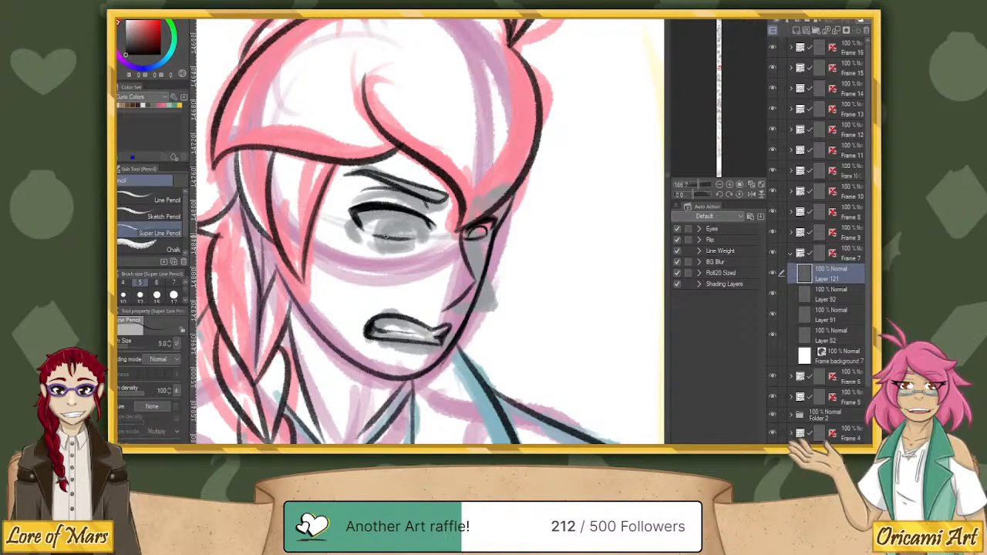
pyautogui.moveTo(383, 237)
pyautogui.mouseDown()
pyautogui.moveTo(386, 223)
pyautogui.moveTo(421, 236)
pyautogui.moveTo(389, 219)
pyautogui.moveTo(418, 237)
pyautogui.moveTo(382, 236)
pyautogui.moveTo(396, 218)
pyautogui.mouseUp()
pyautogui.hotkey('ctrl', 'z')
pyautogui.hotkey('ctrl', 'z')
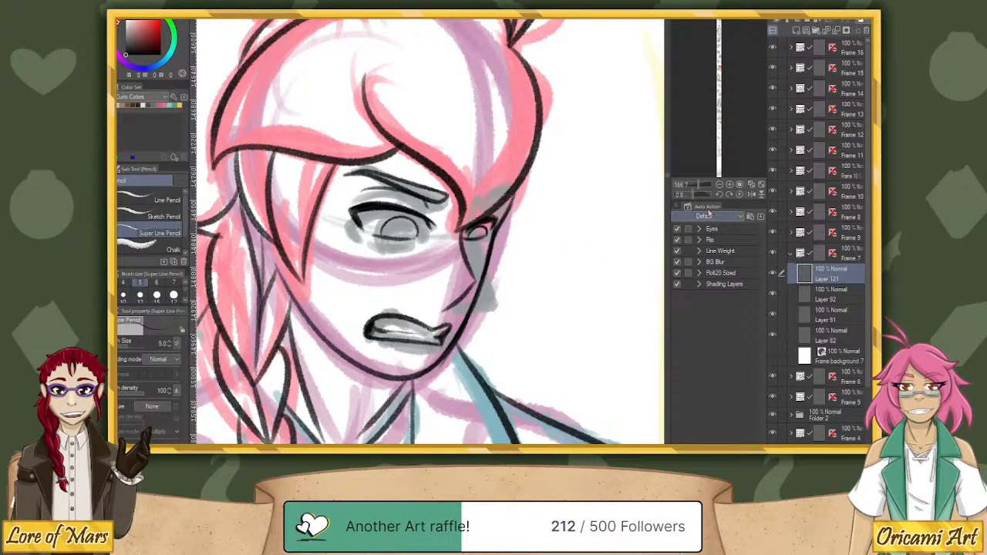
# Collapse the Frame 7 folder, go to the panel of the character covering their mouth, and expand its folder, Frame 9.
pyautogui.moveTo(696, 187); pyautogui.dragTo(692, 188)
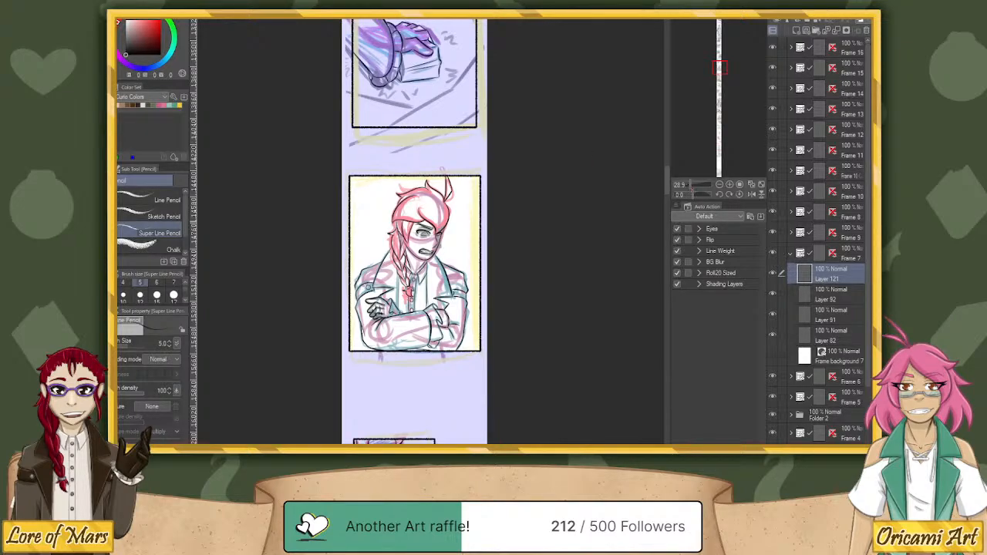
pyautogui.moveTo(570, 421); pyautogui.dragTo(542, 157)
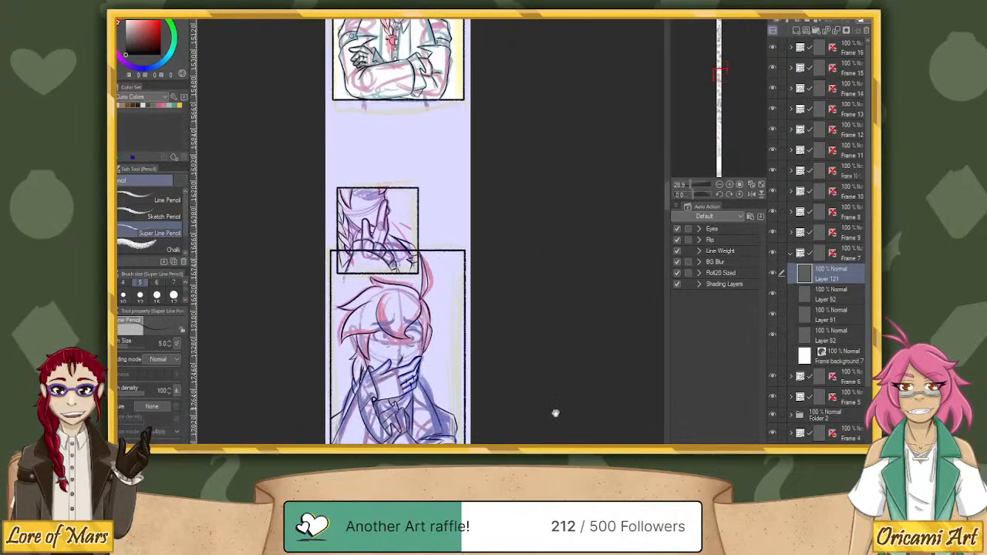
pyautogui.moveTo(556, 418); pyautogui.dragTo(589, 258)
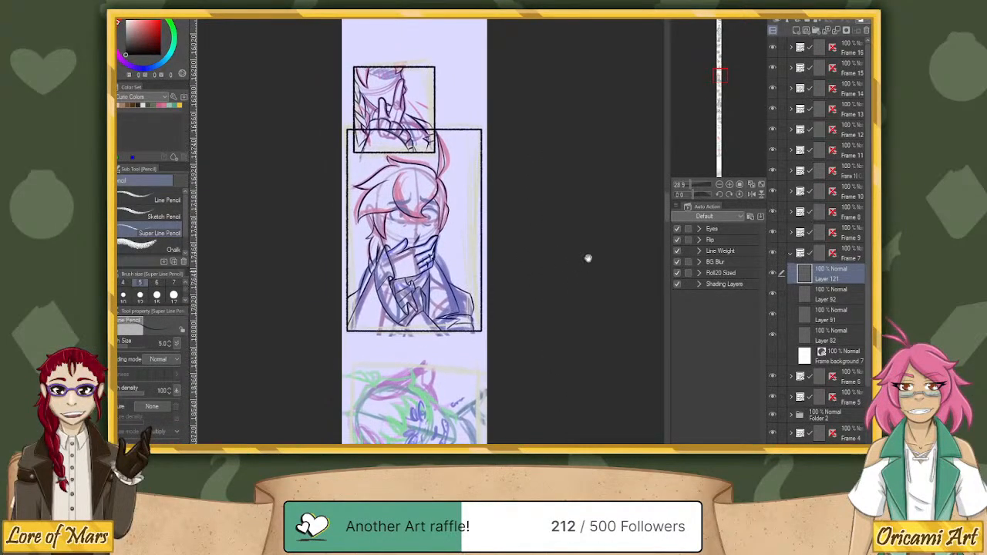
pyautogui.click(791, 254)
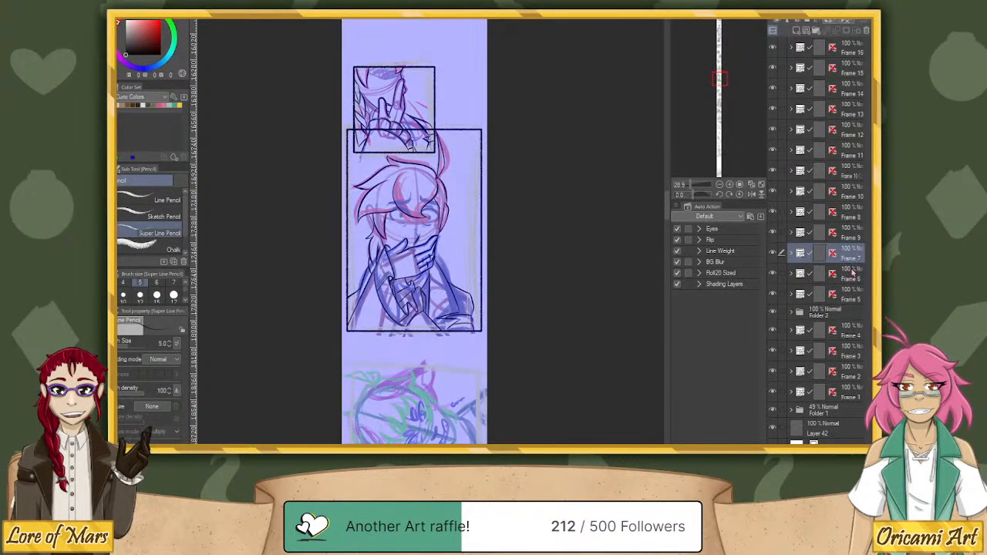
pyautogui.click(848, 274)
pyautogui.click(852, 296)
pyautogui.click(853, 216)
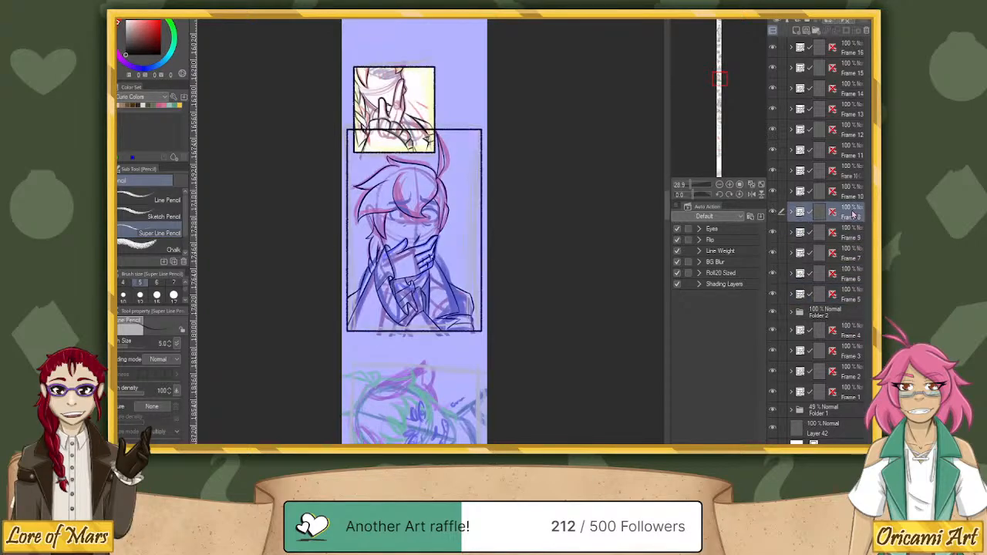
pyautogui.click(834, 234)
pyautogui.click(791, 233)
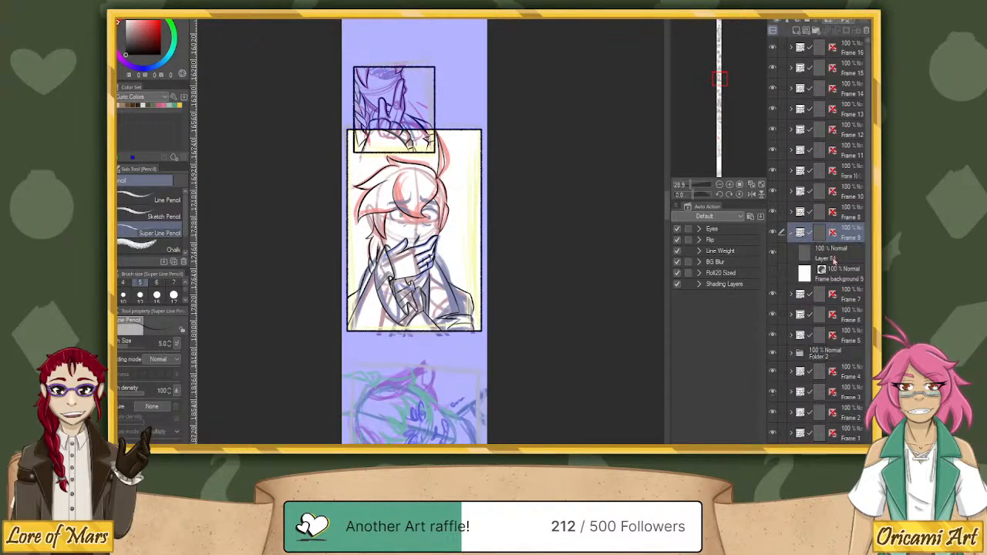
# Add a new raster layer above Frame 9's line art and ink the upper outline of the eye nearest the raised fingers at brush size 10.
pyautogui.click(833, 254)
pyautogui.click(796, 30)
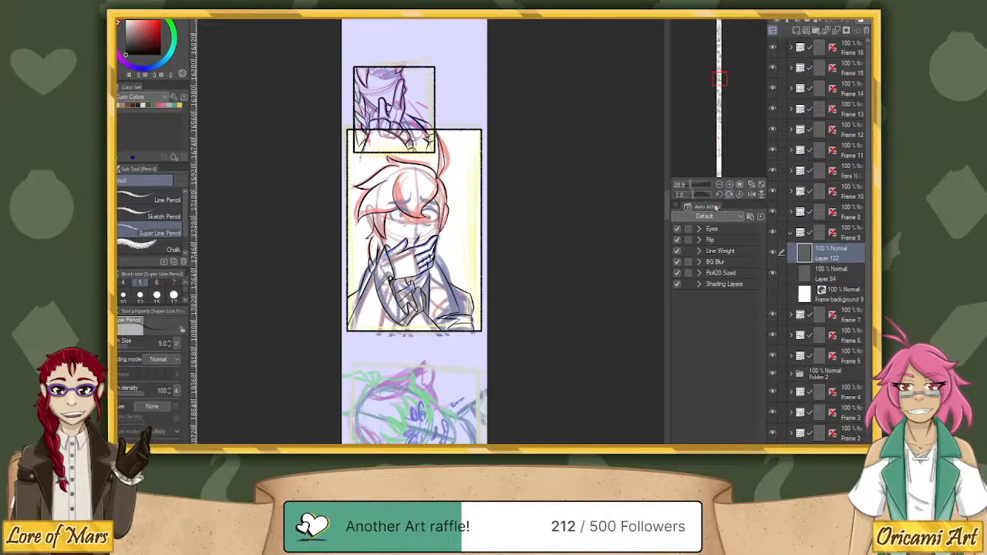
pyautogui.moveTo(693, 195); pyautogui.dragTo(698, 186)
pyautogui.click(125, 297)
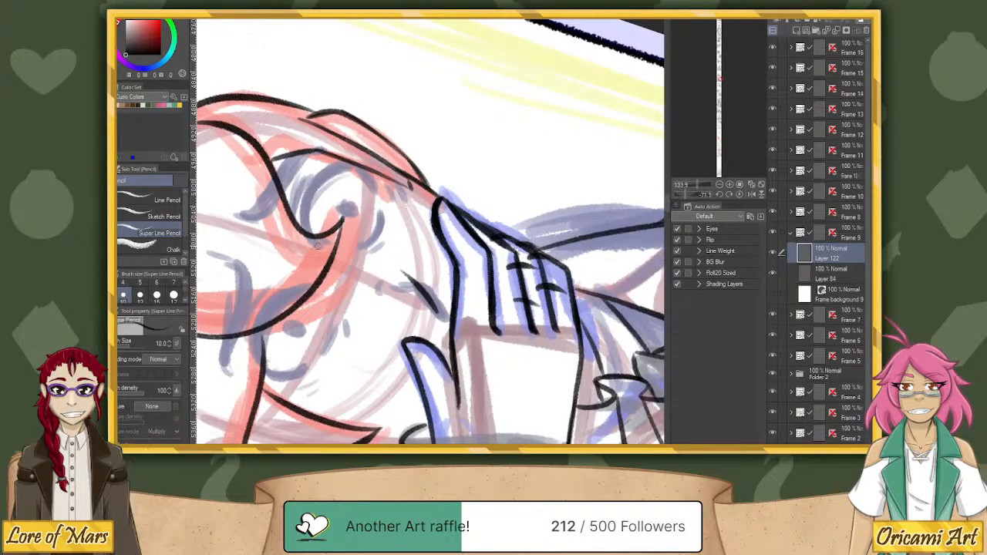
pyautogui.moveTo(317, 245)
pyautogui.mouseDown()
pyautogui.moveTo(303, 196)
pyautogui.moveTo(351, 165)
pyautogui.mouseUp()
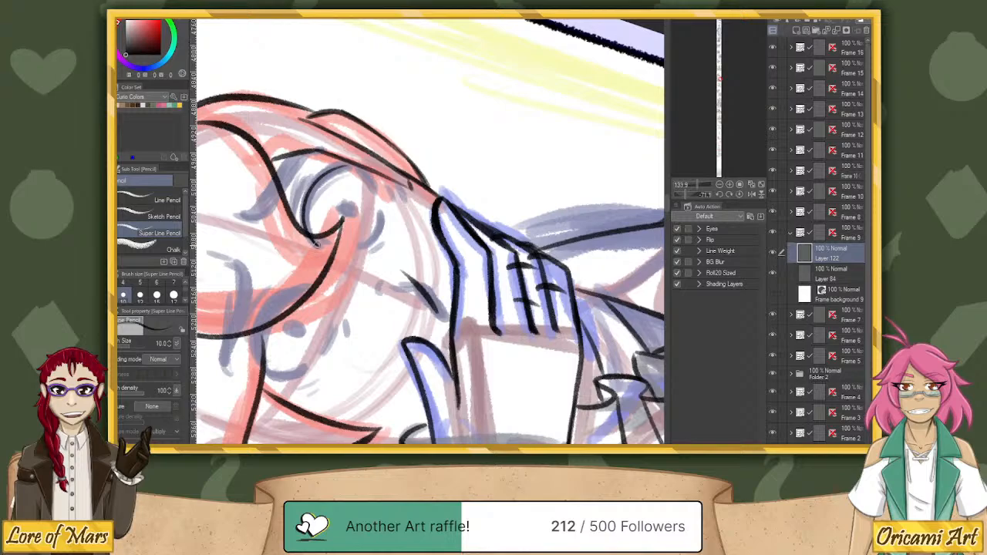
pyautogui.moveTo(313, 240)
pyautogui.mouseDown()
pyautogui.moveTo(304, 210)
pyautogui.moveTo(336, 165)
pyautogui.moveTo(364, 158)
pyautogui.mouseUp()
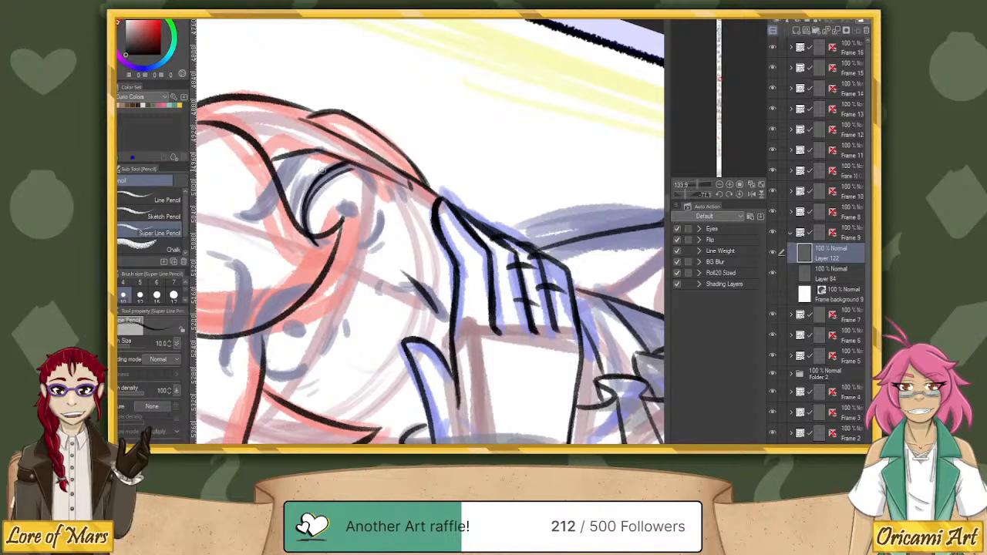
# Thicken that eye's upper lash line into a tapered corner and add a short curved line beneath the eye.
pyautogui.moveTo(324, 172); pyautogui.dragTo(350, 163)
pyautogui.moveTo(305, 221)
pyautogui.mouseDown()
pyautogui.moveTo(311, 190)
pyautogui.moveTo(353, 165)
pyautogui.mouseUp()
pyautogui.moveTo(308, 202)
pyautogui.mouseDown()
pyautogui.moveTo(329, 176)
pyautogui.moveTo(358, 167)
pyautogui.mouseUp()
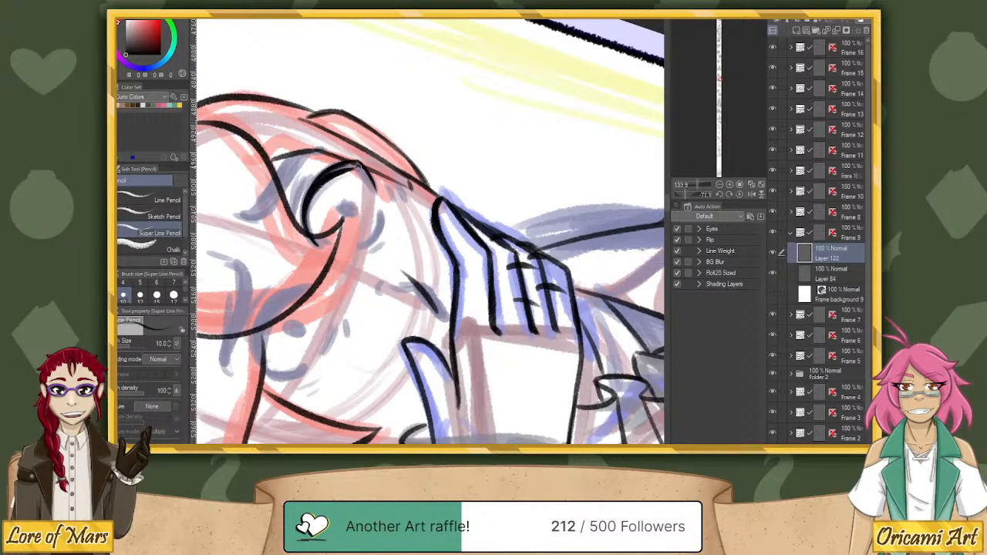
pyautogui.hotkey('ctrl', 'z')
pyautogui.moveTo(307, 202); pyautogui.dragTo(357, 164)
pyautogui.moveTo(351, 165)
pyautogui.mouseDown()
pyautogui.moveTo(375, 187)
pyautogui.moveTo(360, 164)
pyautogui.mouseUp()
pyautogui.moveTo(382, 217); pyautogui.dragTo(377, 234)
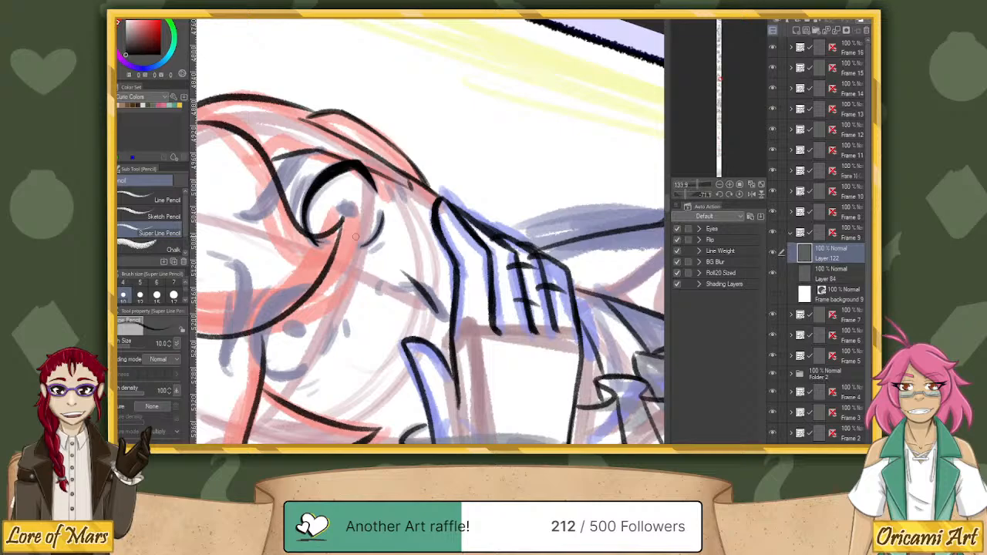
# Duplicate the inked eye layer, mirror the copy horizontally, and move it onto the sketch of the other eye.
pyautogui.click(738, 193)
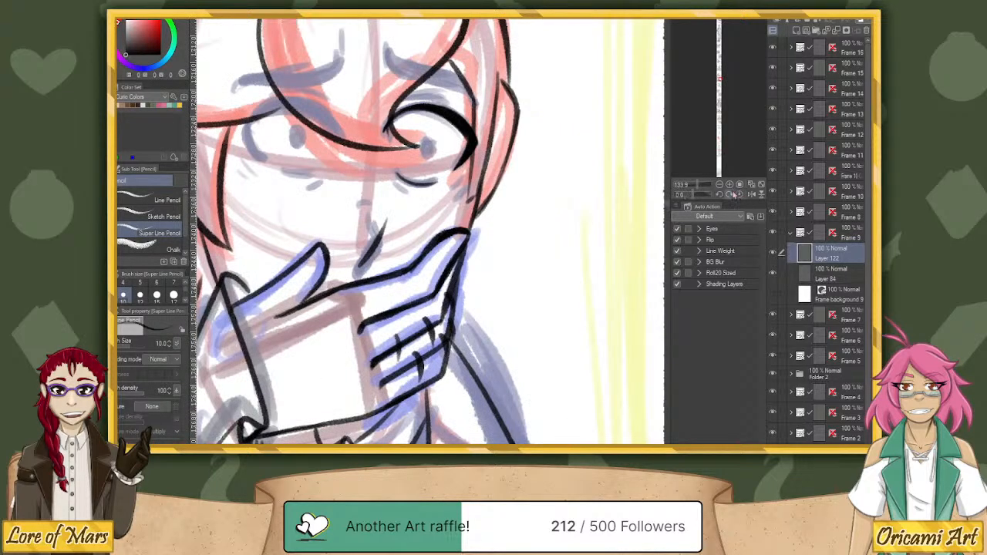
pyautogui.moveTo(718, 185); pyautogui.dragTo(696, 189)
pyautogui.hotkey('ctrl', 'c')
pyautogui.hotkey('ctrl', 'v')
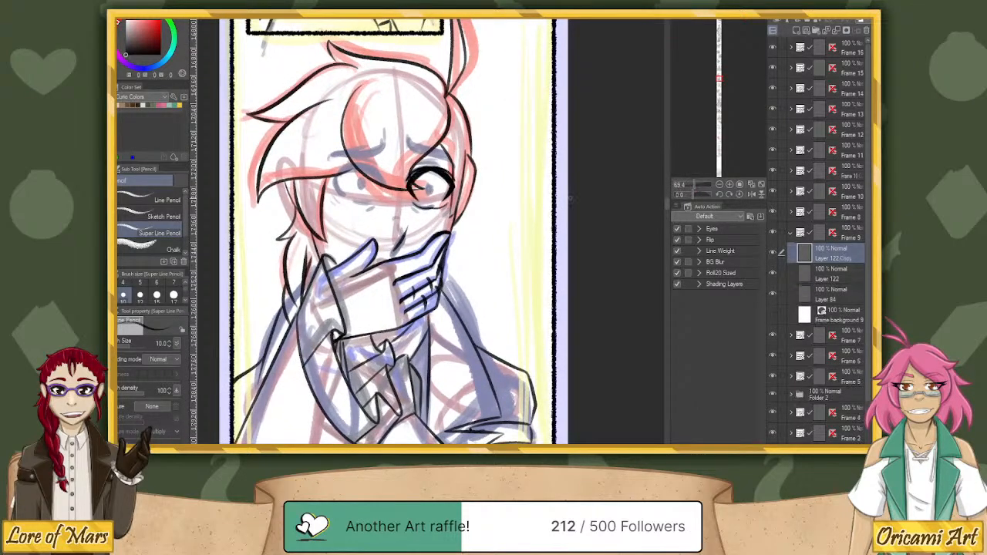
pyautogui.press('k')
pyautogui.moveTo(543, 202); pyautogui.dragTo(465, 201)
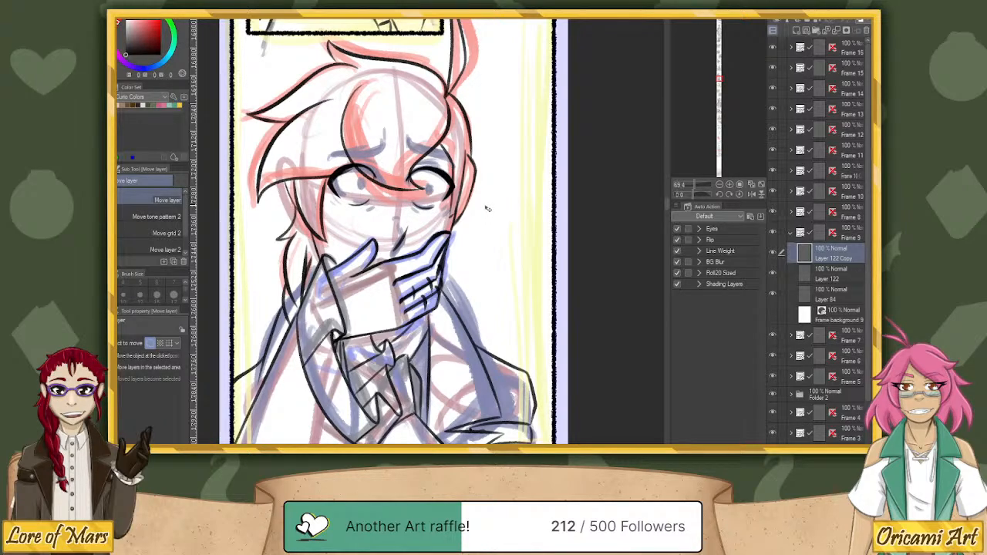
pyautogui.moveTo(486, 209); pyautogui.dragTo(492, 208)
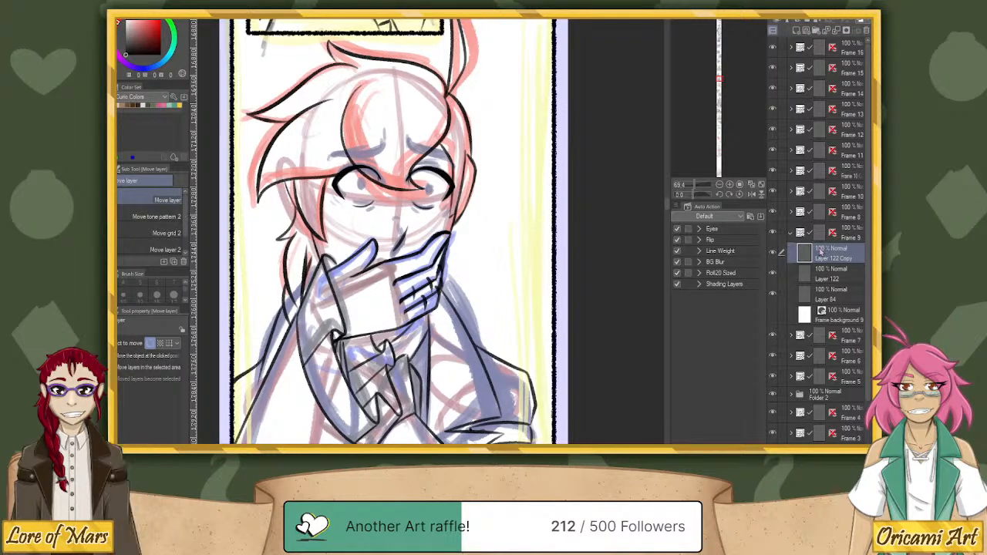
# Narrow the original eye on Layer 122, nearest the raised fingers, to about 94% of its width with Free Transform.
pyautogui.click(825, 274)
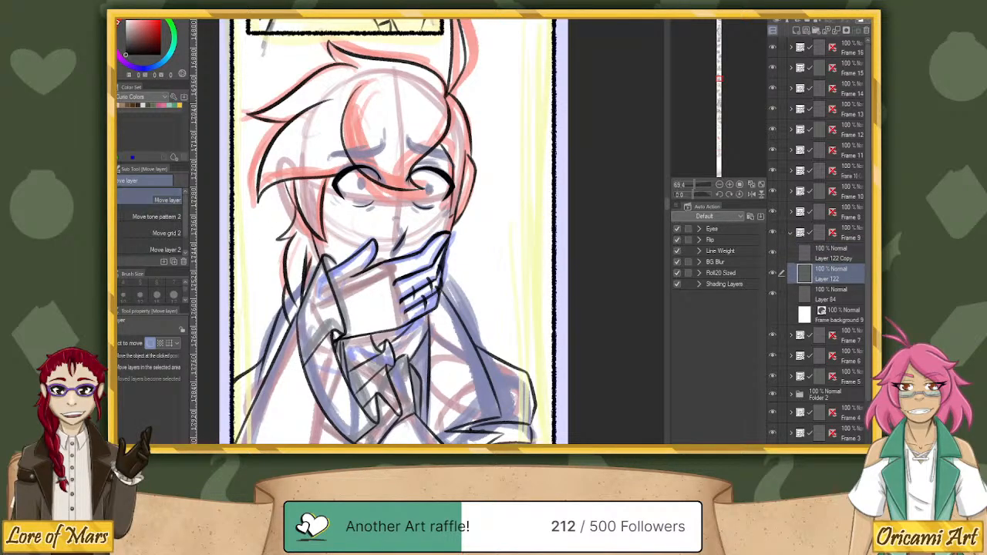
pyautogui.click(869, 182)
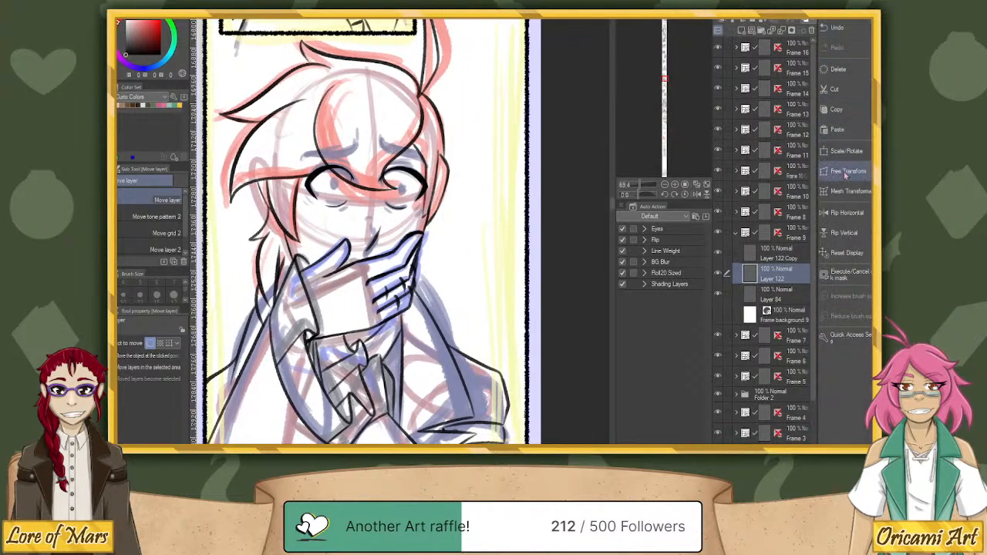
pyautogui.click(851, 166)
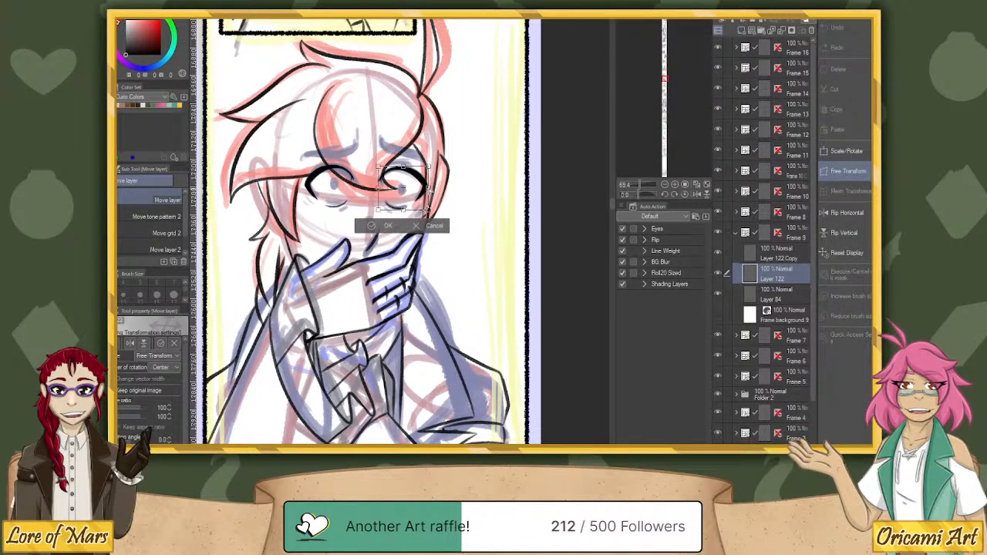
pyautogui.moveTo(430, 191); pyautogui.dragTo(424, 190)
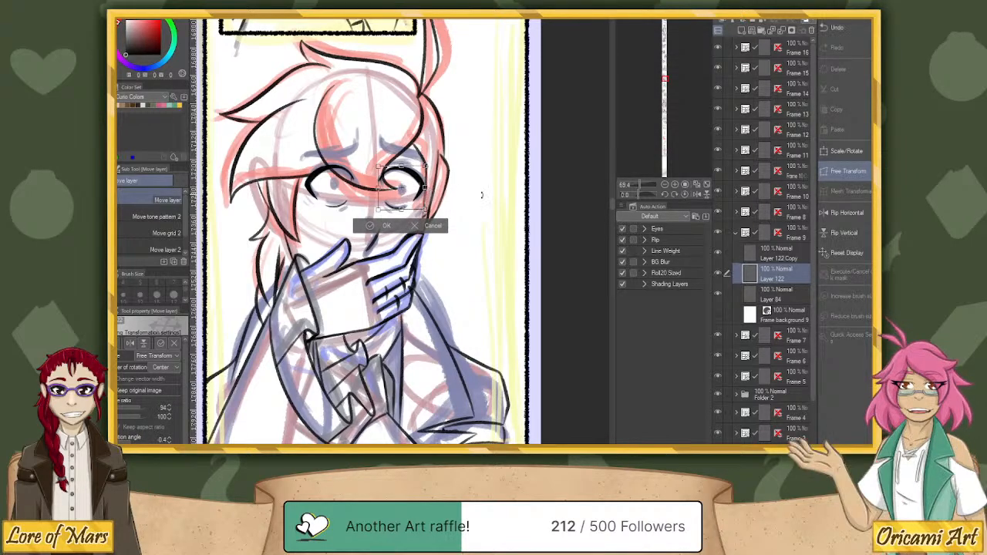
pyautogui.click(385, 226)
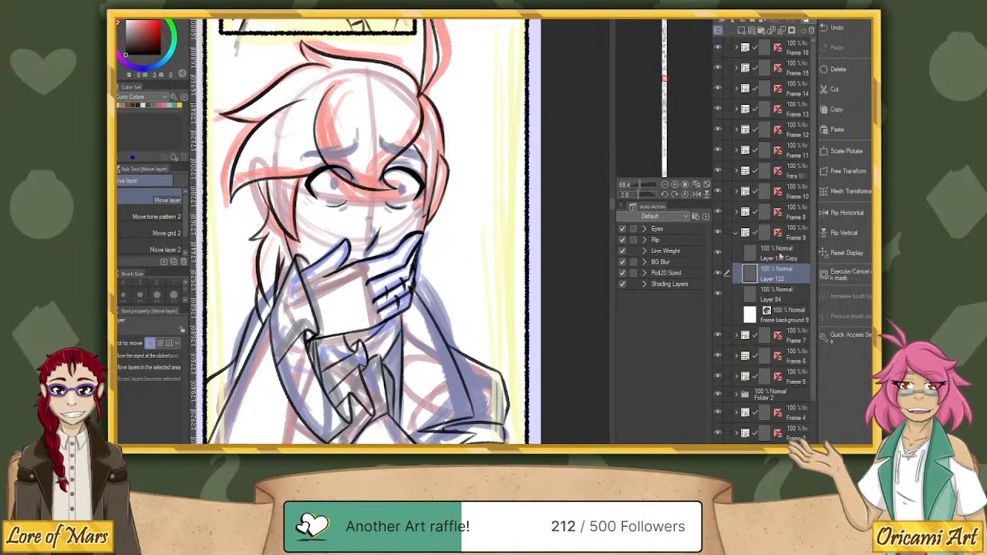
# Toggle the visibility of both eye layers to check them, and merge the mirrored copy down into Layer 122.
pyautogui.hotkey('alt', ']')
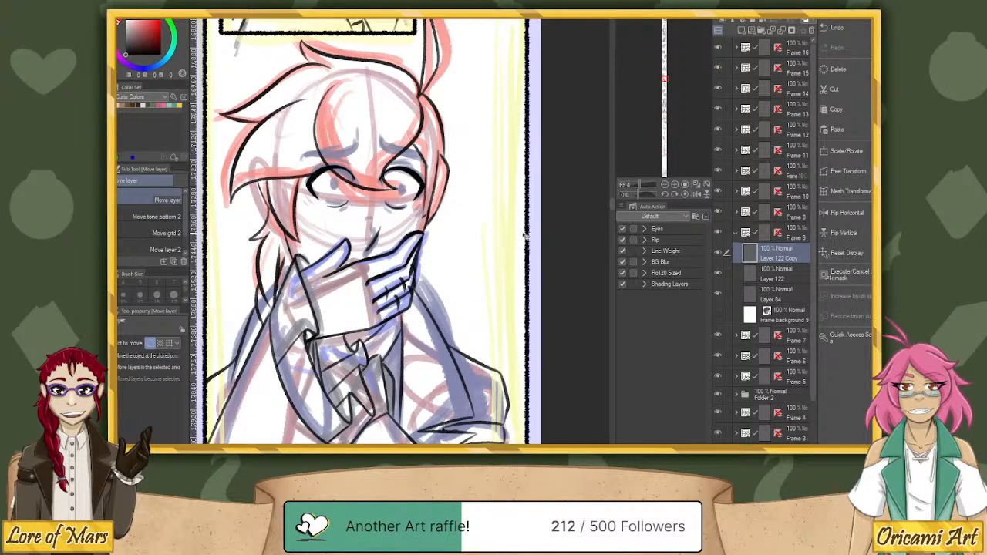
pyautogui.click(718, 253)
pyautogui.click(717, 253)
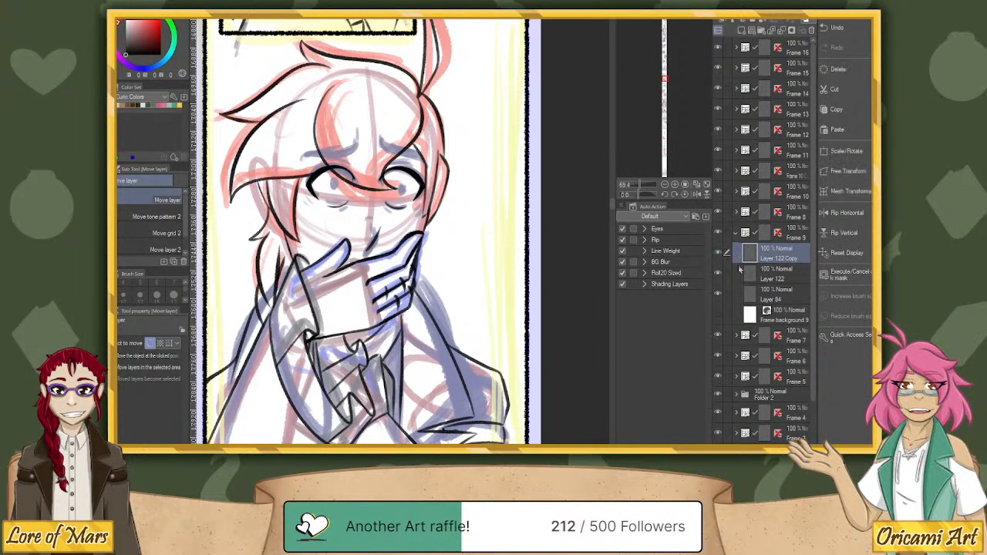
pyautogui.click(719, 274)
pyautogui.click(719, 274)
pyautogui.click(718, 259)
pyautogui.click(718, 259)
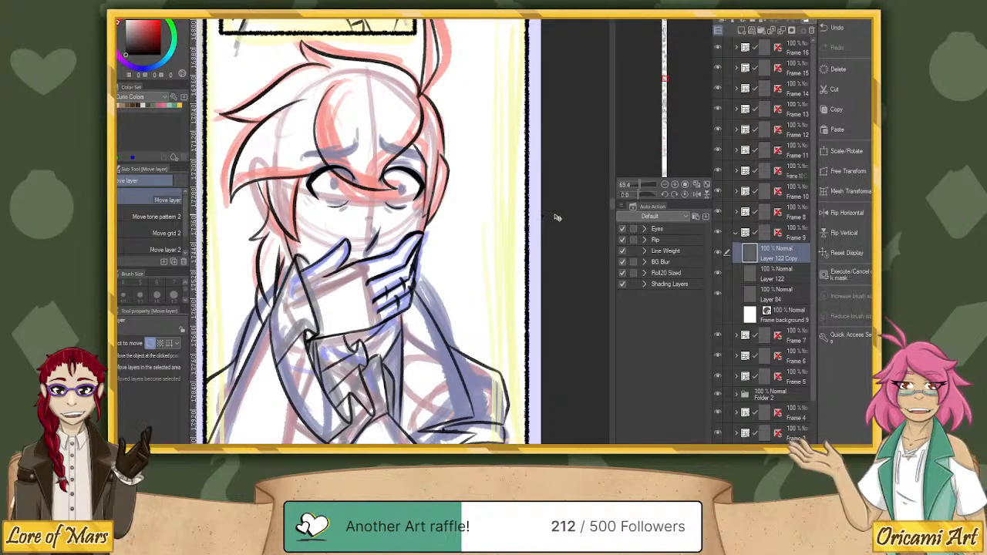
pyautogui.moveTo(557, 218); pyautogui.dragTo(556, 219)
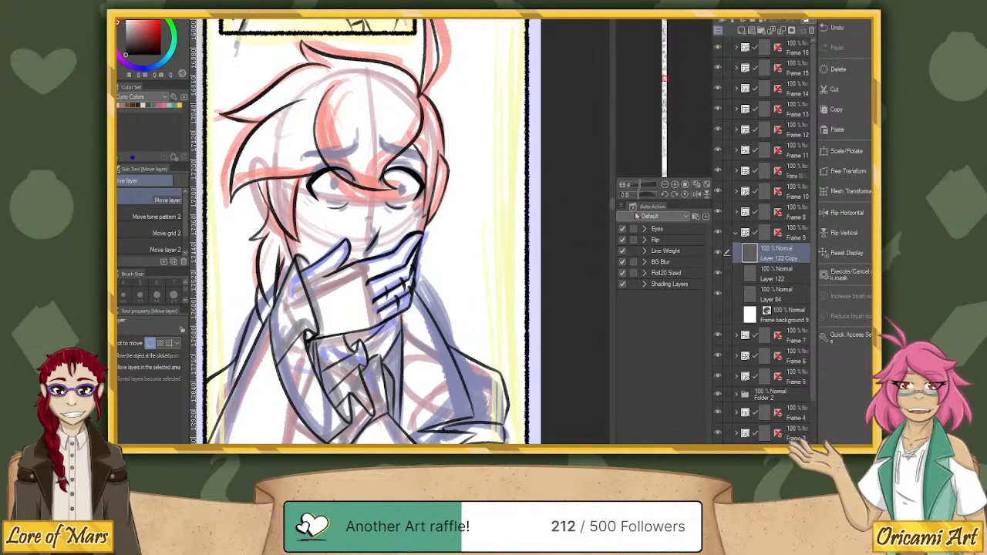
pyautogui.click(782, 30)
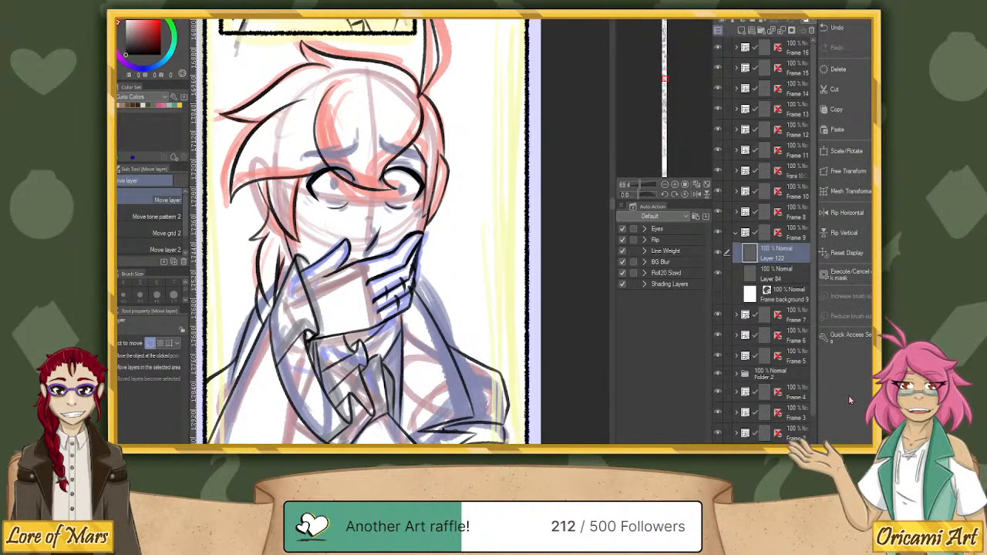
# Add a new raster layer above the merged eyes and ink the crease under the eye nearest the raised fingers with the Super Line Pencil.
pyautogui.moveTo(644, 184)
pyautogui.mouseDown()
pyautogui.moveTo(637, 186)
pyautogui.moveTo(649, 184)
pyautogui.mouseUp()
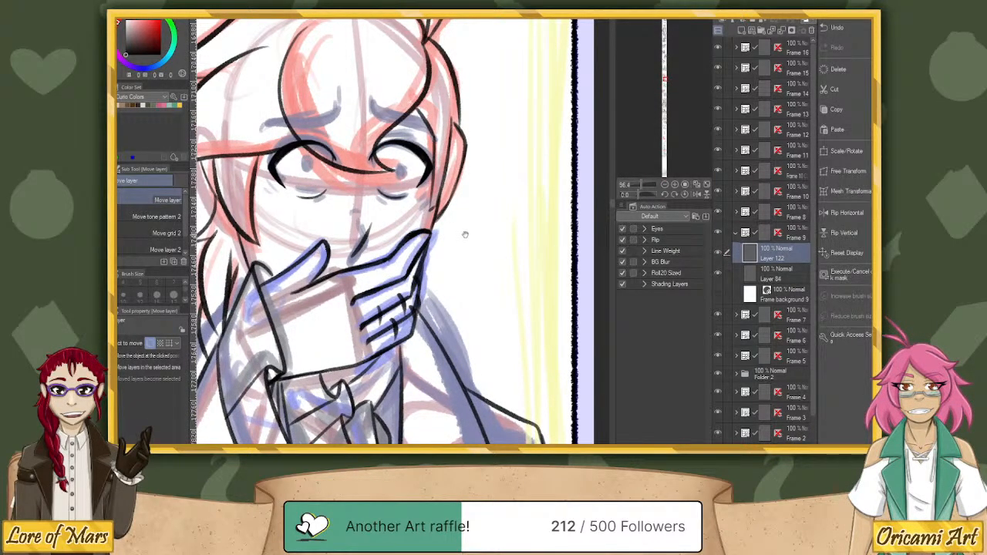
pyautogui.scroll(2, 463, 231)
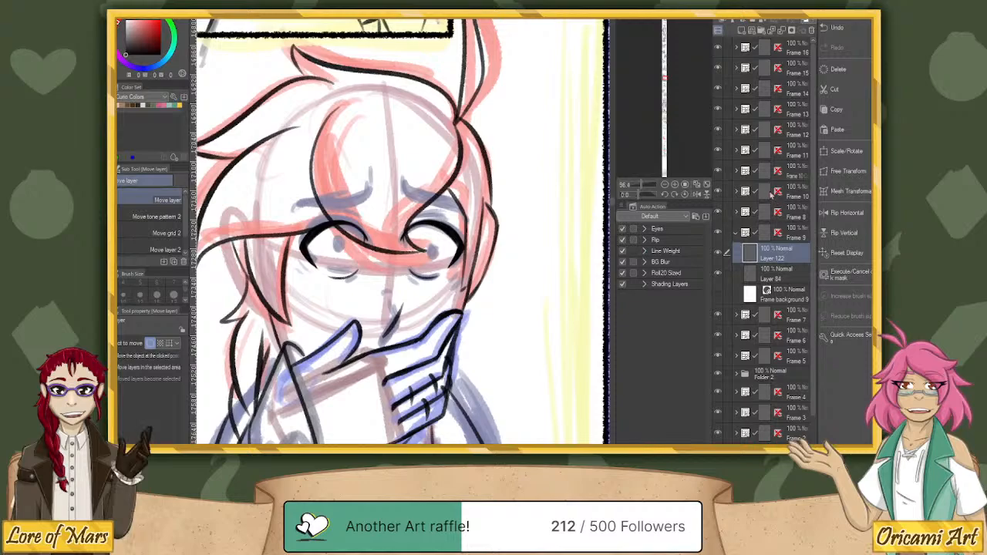
pyautogui.click(741, 31)
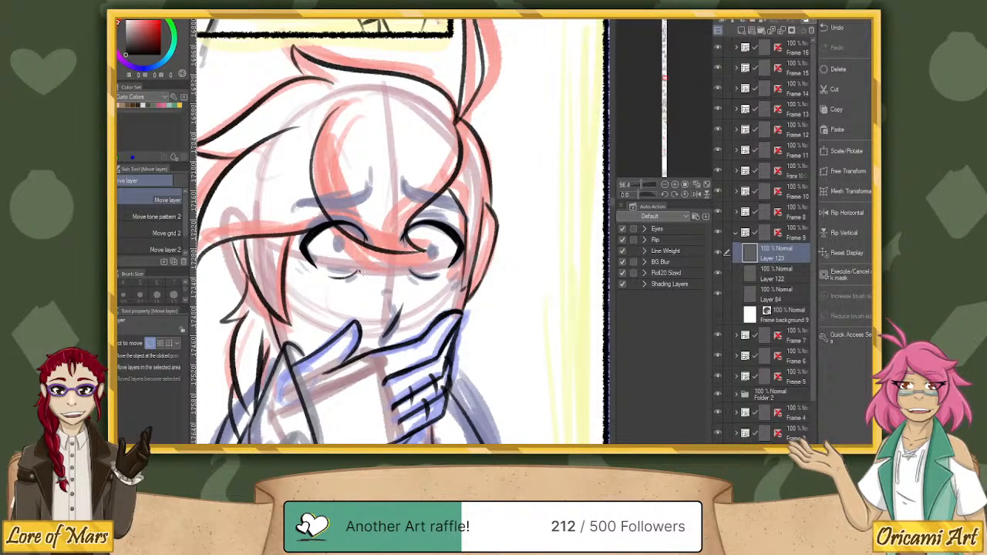
pyautogui.press('p')
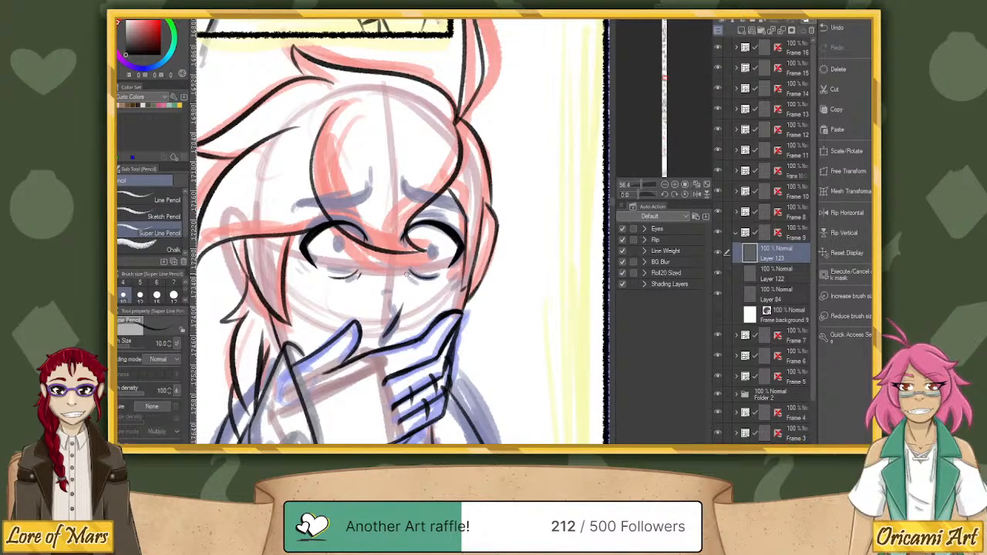
pyautogui.moveTo(409, 274); pyautogui.dragTo(437, 277)
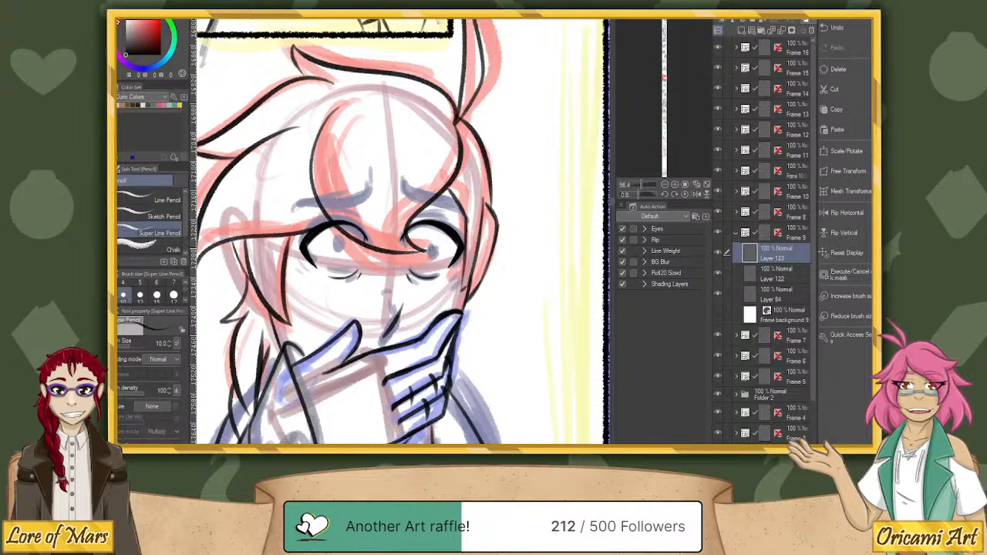
# Ink a small oval pupil in the eye nearest the raised fingers, undoing and redrawing strokes that miss the sketch.
pyautogui.moveTo(430, 246)
pyautogui.mouseDown()
pyautogui.moveTo(437, 259)
pyautogui.moveTo(435, 246)
pyautogui.moveTo(431, 252)
pyautogui.mouseUp()
pyautogui.hotkey('ctrl', 'z')
pyautogui.hotkey('ctrl', 'z')
pyautogui.hotkey('ctrl', 'z')
pyautogui.moveTo(431, 244); pyautogui.dragTo(431, 250)
pyautogui.hotkey('ctrl', 'z')
pyautogui.hotkey('ctrl', 'z')
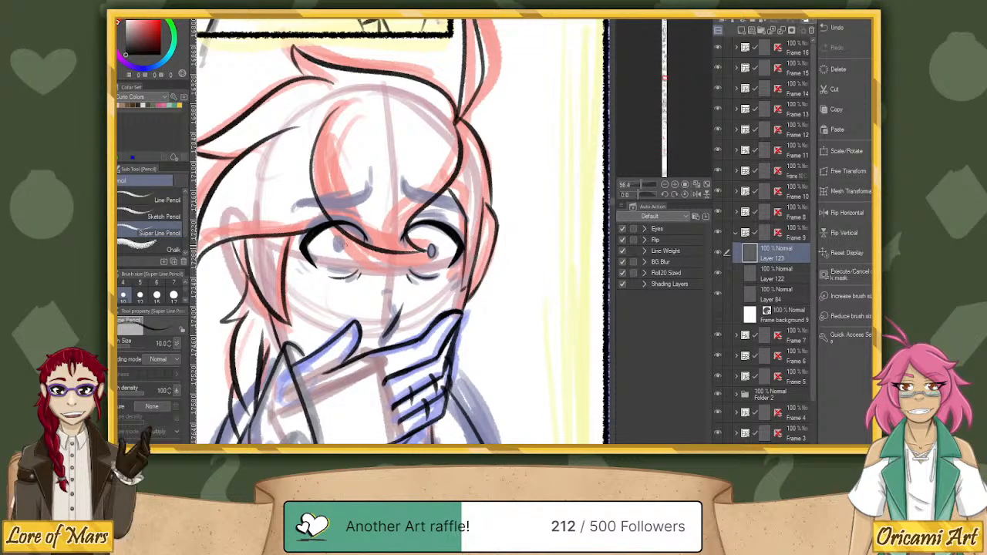
# Ink a matching small oval pupil in the other eye and add short crease marks below both outer eye corners.
pyautogui.moveTo(345, 246)
pyautogui.mouseDown()
pyautogui.moveTo(345, 255)
pyautogui.moveTo(349, 246)
pyautogui.mouseUp()
pyautogui.hotkey('ctrl', 'z')
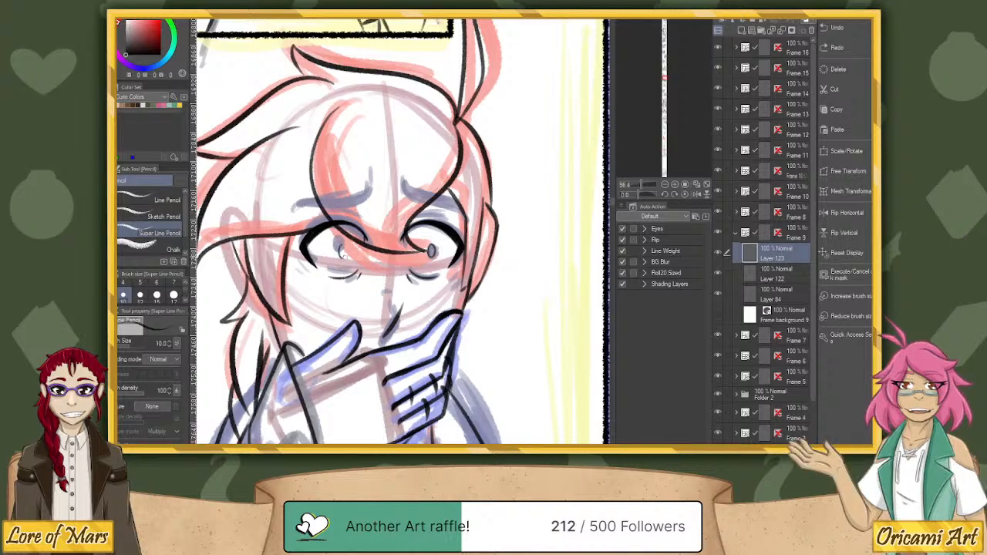
pyautogui.moveTo(341, 244); pyautogui.dragTo(343, 250)
pyautogui.moveTo(304, 266)
pyautogui.mouseDown()
pyautogui.moveTo(315, 275)
pyautogui.moveTo(306, 276)
pyautogui.mouseUp()
pyautogui.moveTo(448, 278); pyautogui.dragTo(464, 267)
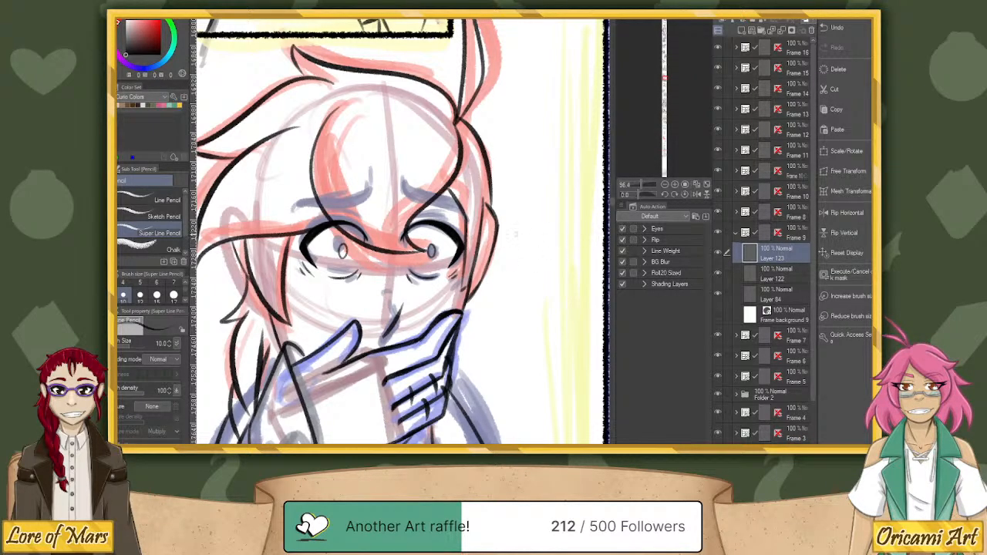
# Look back through the inked panels above Frame 9, up to the comic's first panel.
pyautogui.click(639, 185)
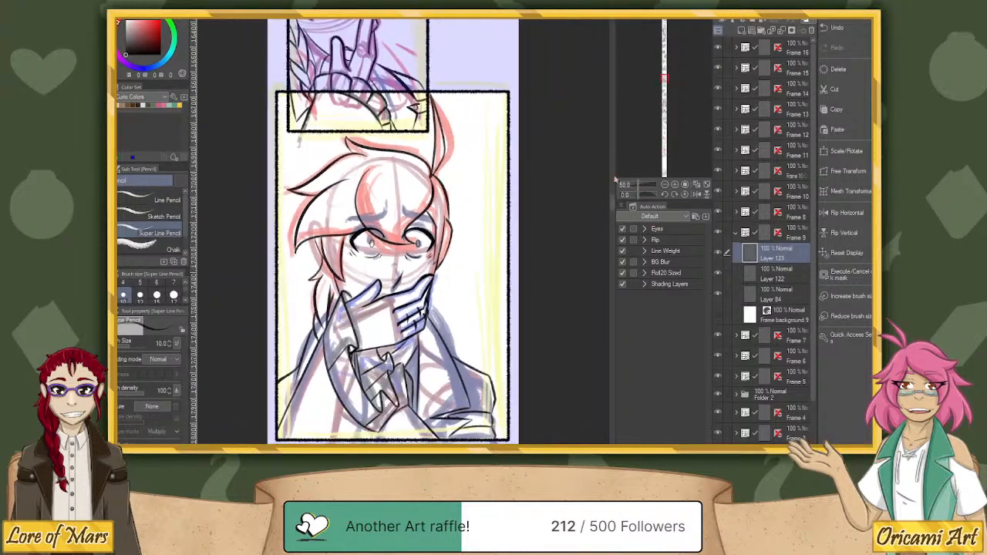
pyautogui.scroll(10, 519, 184)
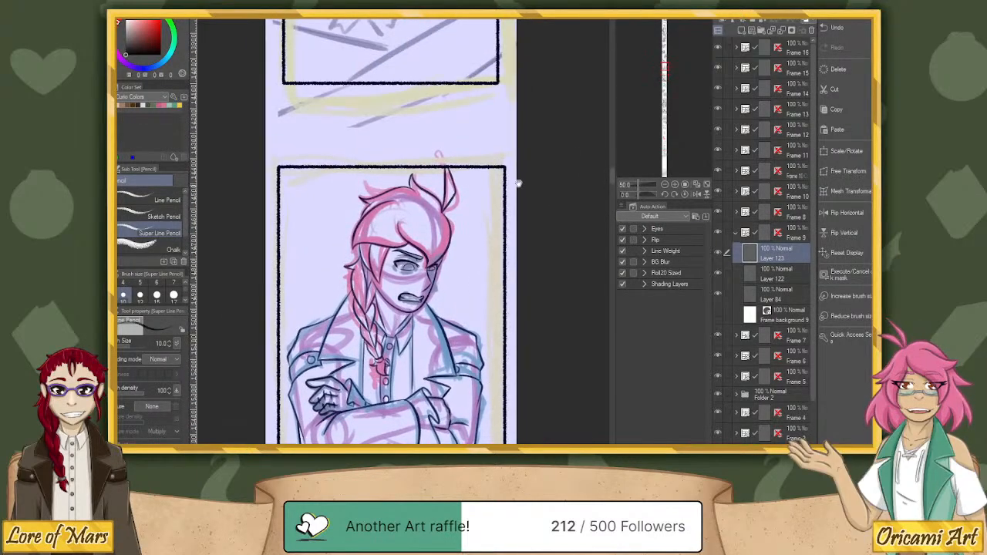
pyautogui.moveTo(518, 184); pyautogui.dragTo(475, 398)
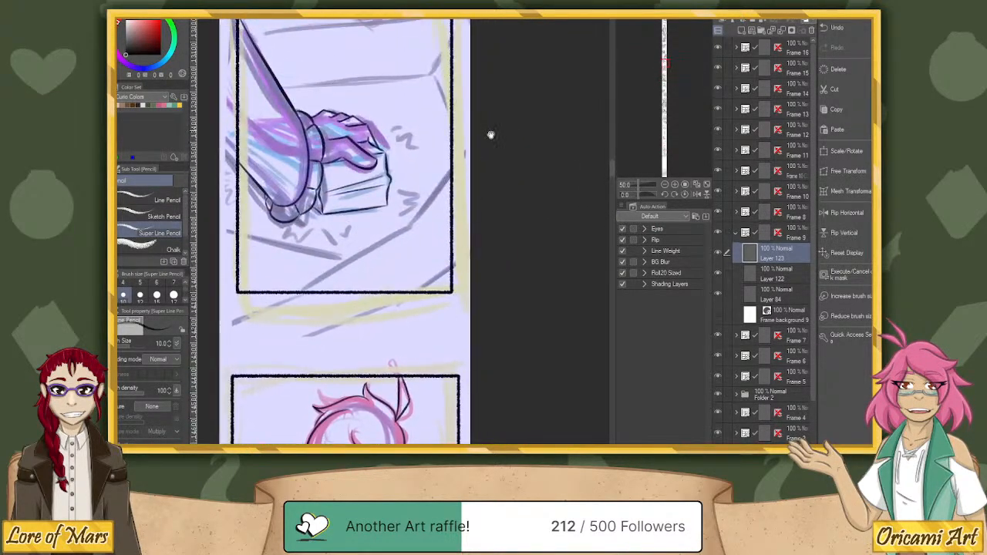
pyautogui.moveTo(490, 135); pyautogui.dragTo(493, 390)
pyautogui.moveTo(511, 165); pyautogui.dragTo(501, 391)
pyautogui.moveTo(525, 244); pyautogui.dragTo(548, 235)
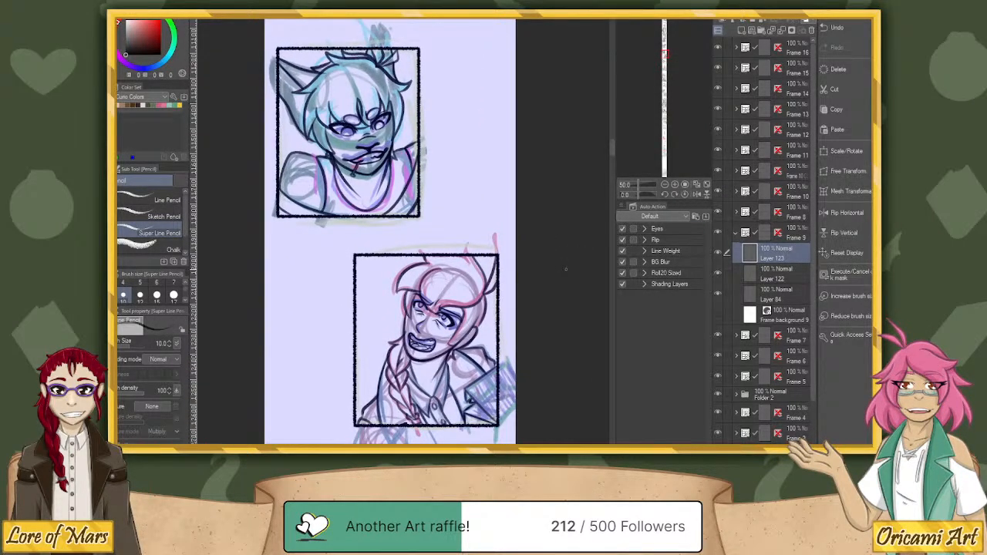
pyautogui.moveTo(529, 198); pyautogui.dragTo(531, 405)
pyautogui.moveTo(532, 231); pyautogui.dragTo(535, 408)
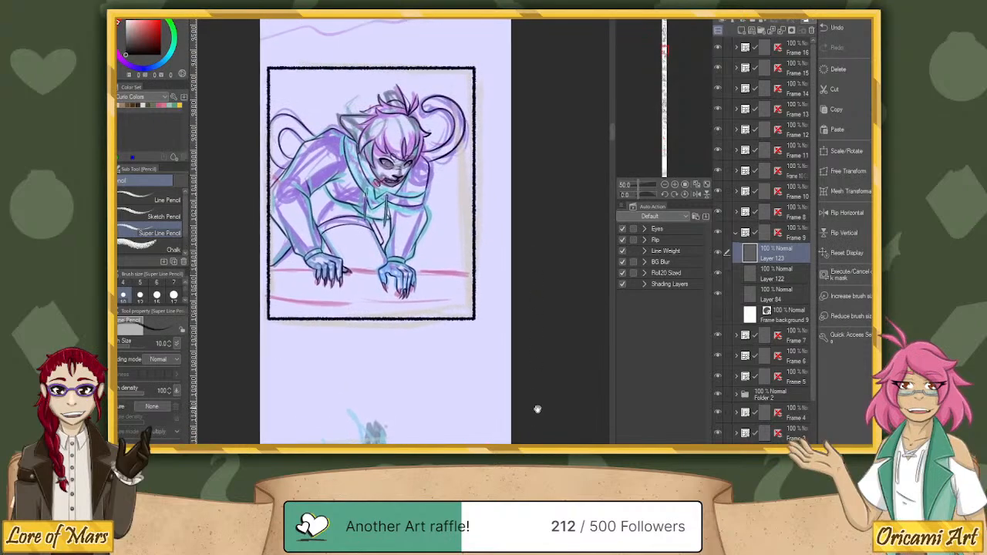
pyautogui.moveTo(547, 248); pyautogui.dragTo(553, 414)
pyautogui.moveTo(555, 272); pyautogui.dragTo(563, 373)
pyautogui.moveTo(536, 190); pyautogui.dragTo(529, 359)
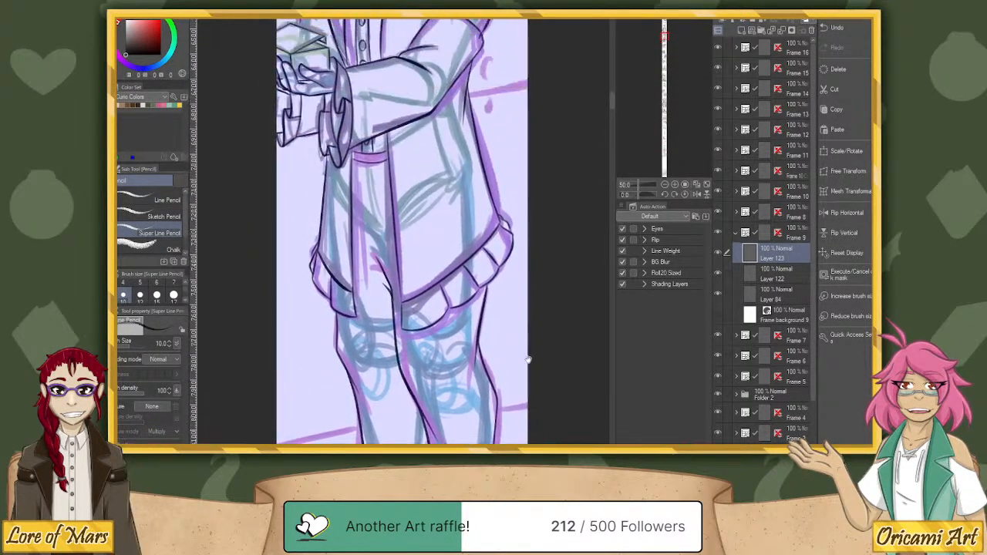
pyautogui.moveTo(531, 161); pyautogui.dragTo(535, 398)
pyautogui.moveTo(532, 247); pyautogui.dragTo(527, 419)
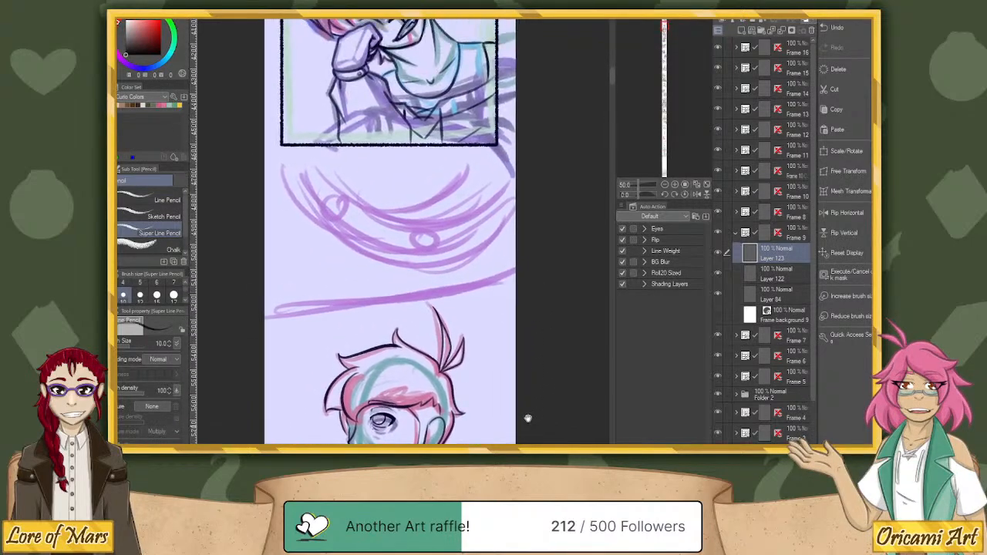
pyautogui.moveTo(526, 216); pyautogui.dragTo(526, 373)
pyautogui.moveTo(547, 275); pyautogui.dragTo(544, 399)
pyautogui.moveTo(535, 240); pyautogui.dragTo(535, 357)
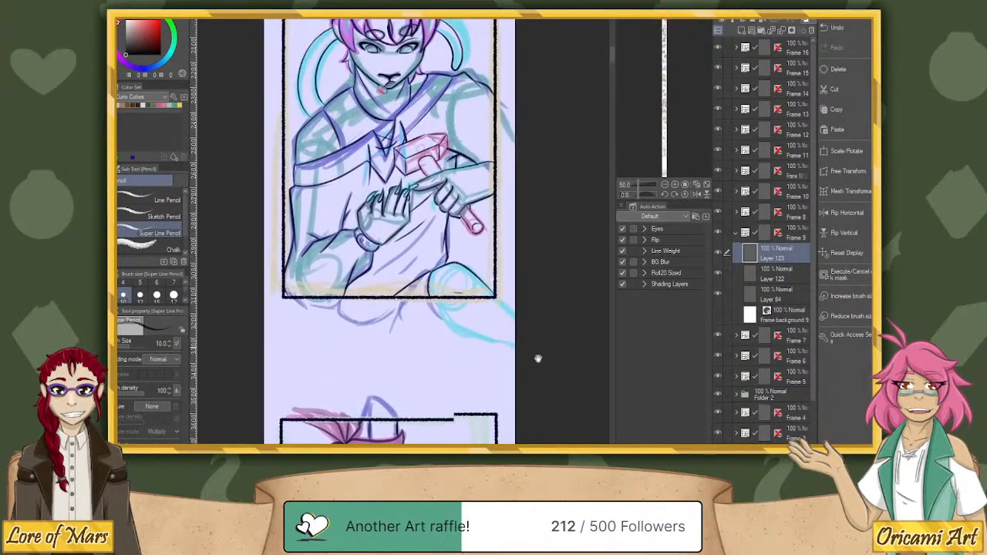
pyautogui.moveTo(541, 178); pyautogui.dragTo(540, 309)
pyautogui.moveTo(538, 255); pyautogui.dragTo(535, 398)
pyautogui.moveTo(539, 282); pyautogui.dragTo(562, 370)
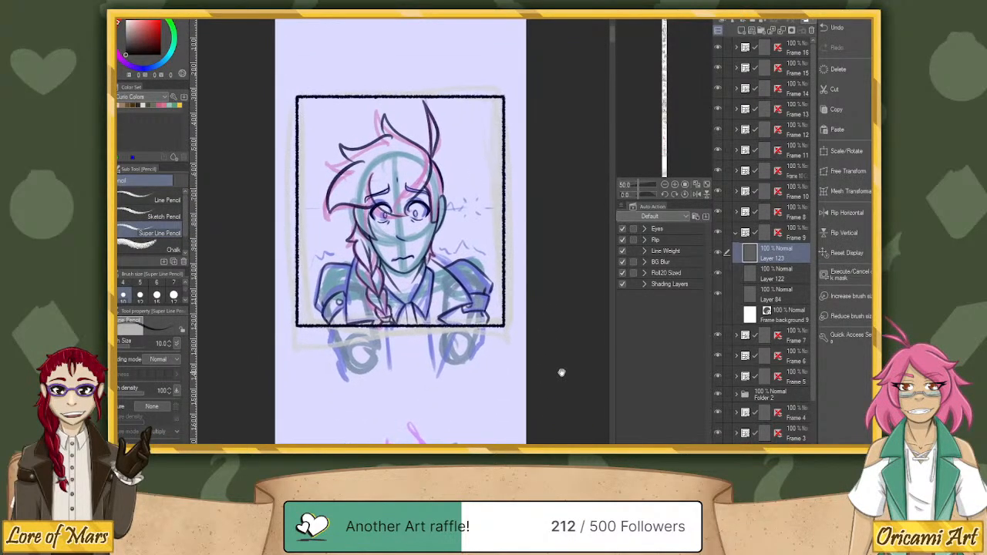
# Return to Frame 9, rotate the canvas, and ink the tapered outline of the worried eyebrow farther from the raised fingers.
pyautogui.moveTo(665, 22); pyautogui.dragTo(667, 81)
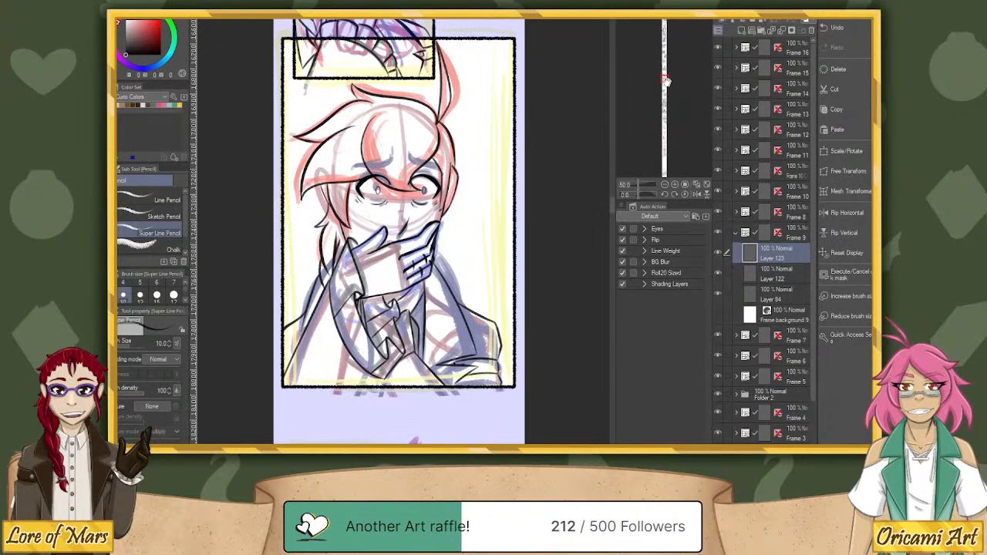
pyautogui.moveTo(639, 195)
pyautogui.mouseDown()
pyautogui.moveTo(654, 185)
pyautogui.moveTo(640, 186)
pyautogui.mouseUp()
pyautogui.moveTo(366, 257); pyautogui.dragTo(426, 315)
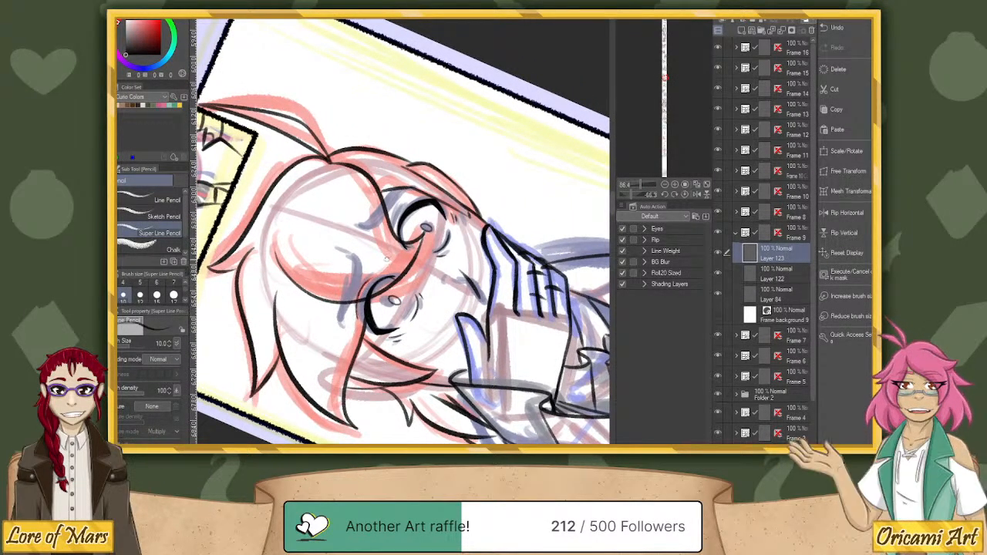
pyautogui.hotkey('ctrl', 'z')
pyautogui.moveTo(376, 274); pyautogui.dragTo(358, 325)
pyautogui.hotkey('ctrl', 'z')
pyautogui.moveTo(363, 279); pyautogui.dragTo(359, 328)
pyautogui.moveTo(343, 325)
pyautogui.mouseDown()
pyautogui.moveTo(350, 256)
pyautogui.moveTo(361, 279)
pyautogui.mouseUp()
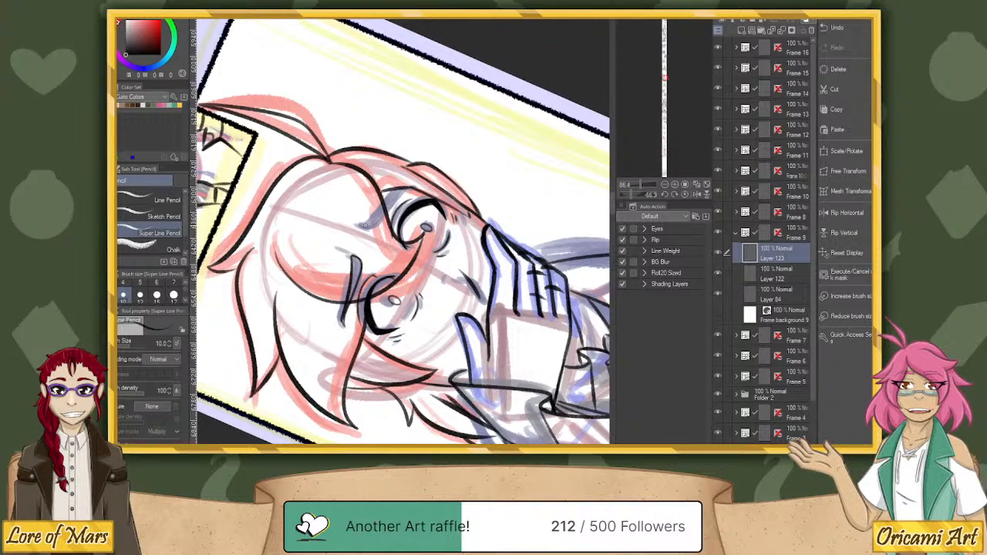
# Ink the other eyebrow and the short furrow marks between the brows, and reset the canvas rotation.
pyautogui.moveTo(359, 228)
pyautogui.mouseDown()
pyautogui.moveTo(418, 183)
pyautogui.moveTo(364, 224)
pyautogui.moveTo(350, 252)
pyautogui.moveTo(362, 258)
pyautogui.mouseUp()
pyautogui.moveTo(349, 225); pyautogui.dragTo(375, 229)
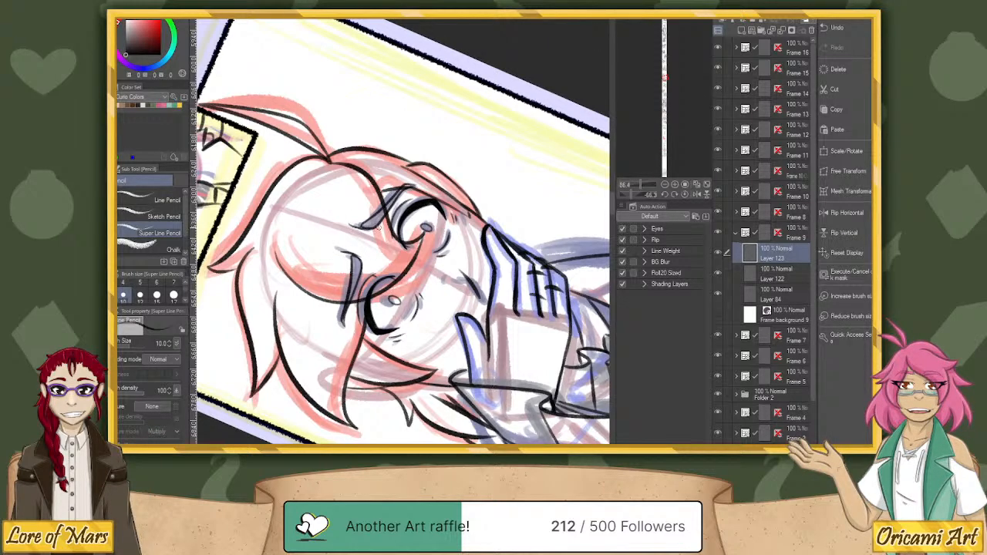
pyautogui.click(688, 196)
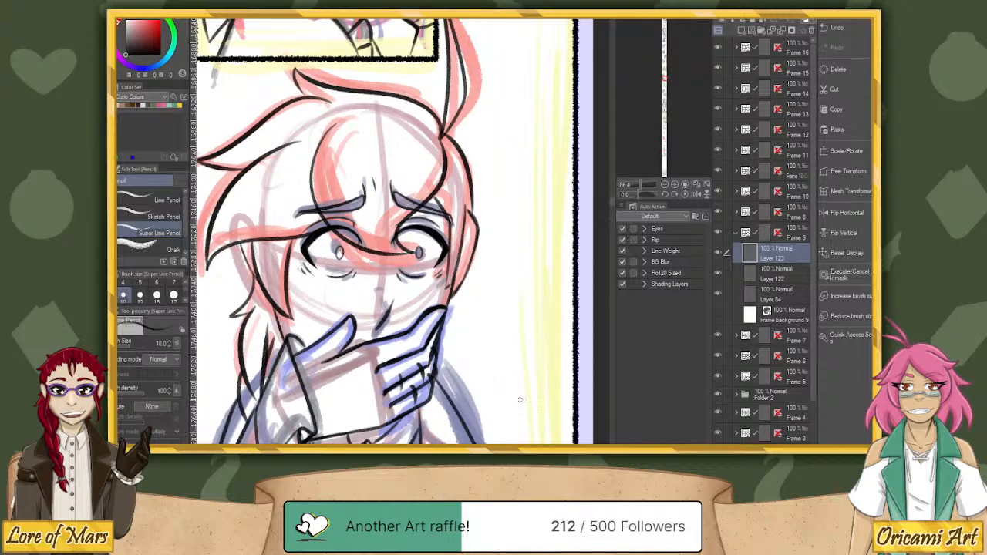
# Look through the remaining sketched and framed panels below Frame 9, down to the end of the comic strip and back.
pyautogui.scroll(-10, 522, 405)
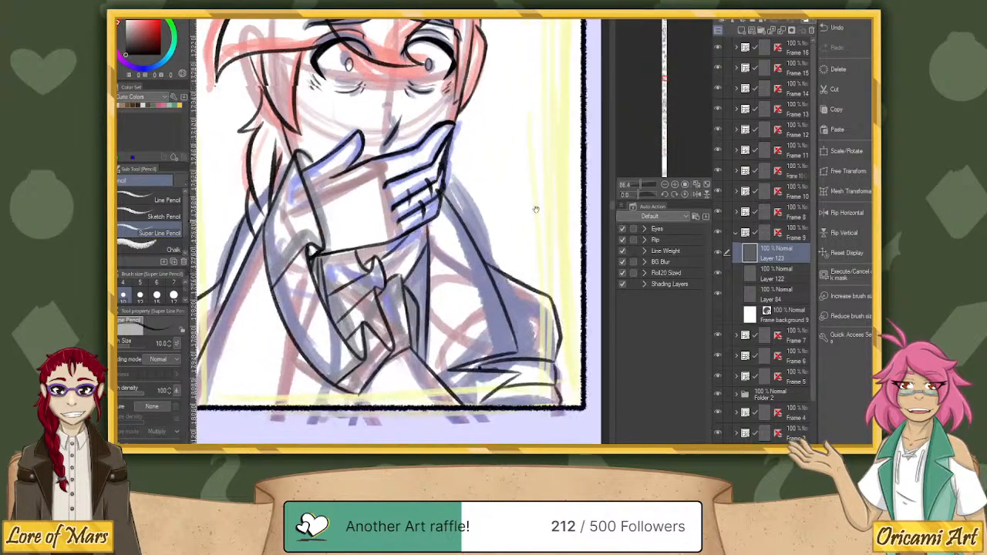
pyautogui.moveTo(542, 402); pyautogui.dragTo(544, 236)
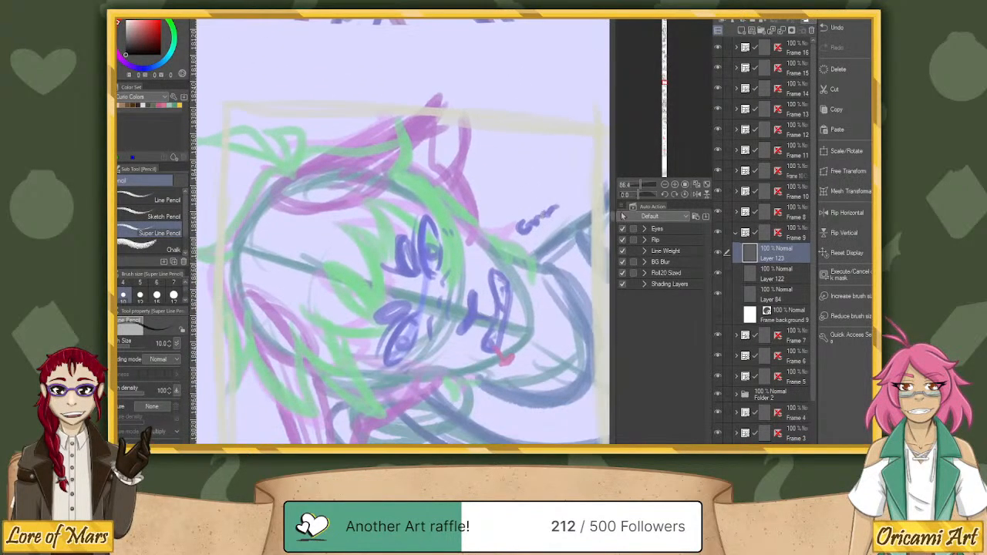
pyautogui.moveTo(641, 186); pyautogui.dragTo(631, 190)
pyautogui.moveTo(545, 401); pyautogui.dragTo(538, 210)
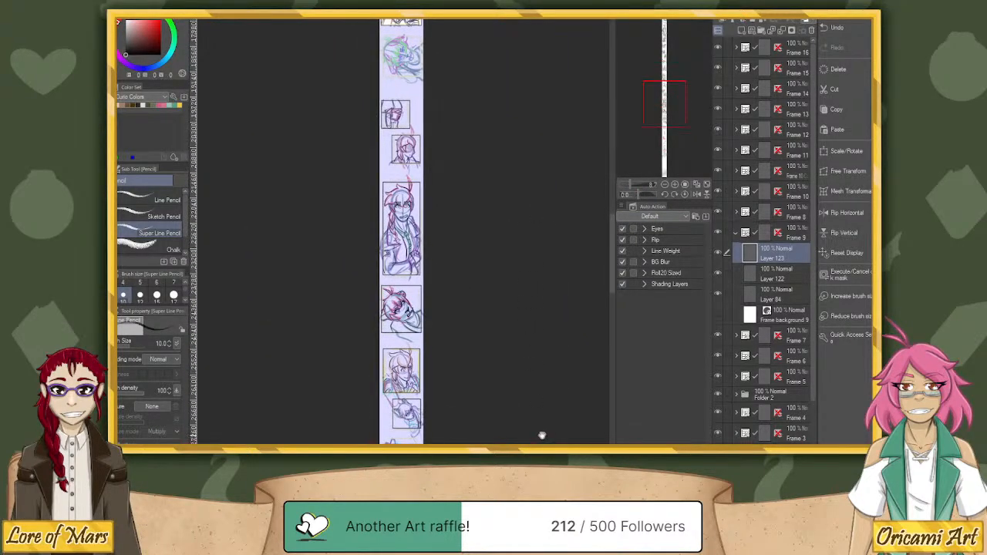
pyautogui.moveTo(542, 437); pyautogui.dragTo(471, 260)
pyautogui.moveTo(486, 385); pyautogui.dragTo(498, 233)
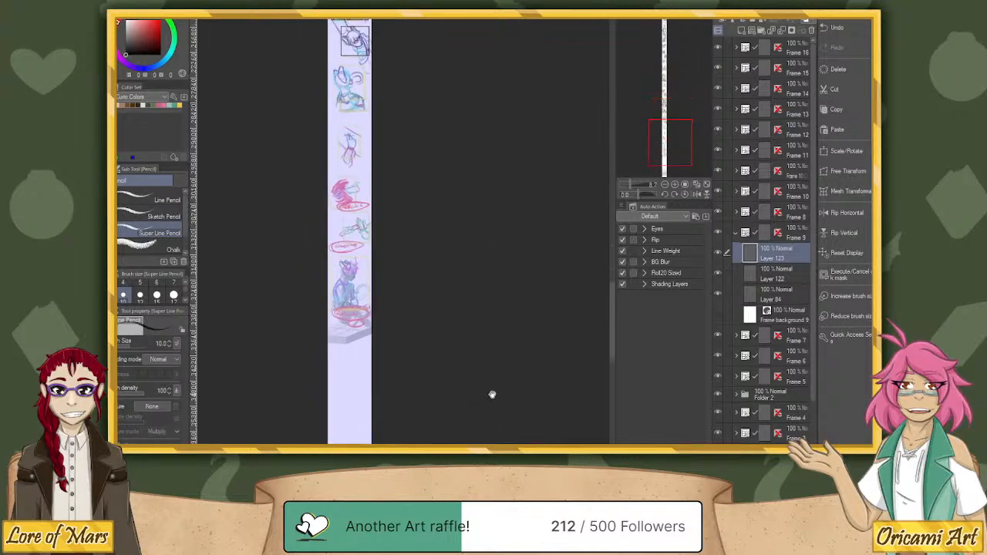
pyautogui.moveTo(492, 395); pyautogui.dragTo(497, 439)
pyautogui.moveTo(474, 259); pyautogui.dragTo(491, 410)
pyautogui.moveTo(501, 215); pyautogui.dragTo(518, 370)
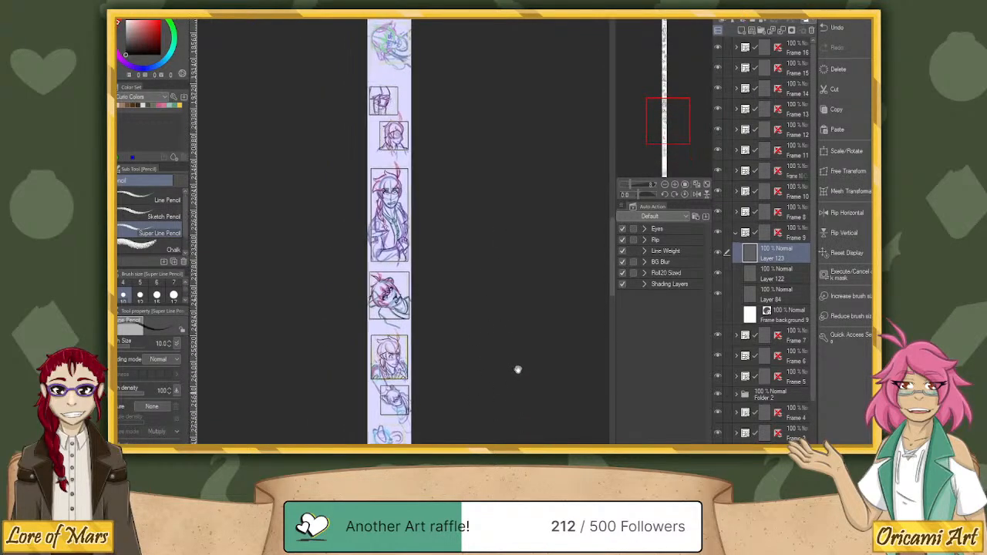
pyautogui.moveTo(542, 302)
pyautogui.mouseDown()
pyautogui.moveTo(527, 442)
pyautogui.moveTo(529, 342)
pyautogui.moveTo(526, 398)
pyautogui.mouseUp()
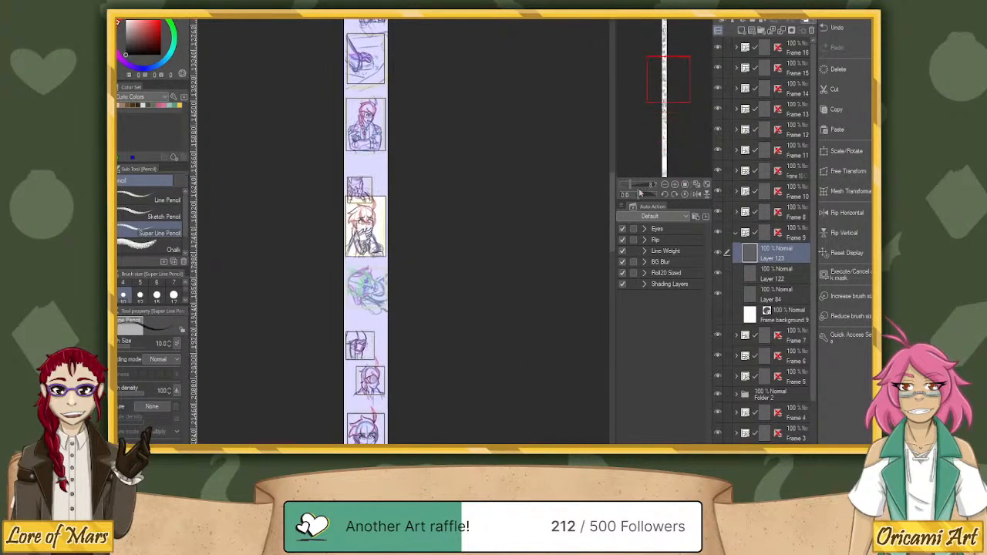
# Draw a rectangular frame border around the sideways green-haired character sketch below Frame 9, as a new frame above Frame 16 in the layer order.
pyautogui.click(637, 186)
pyautogui.moveTo(443, 407); pyautogui.dragTo(563, 205)
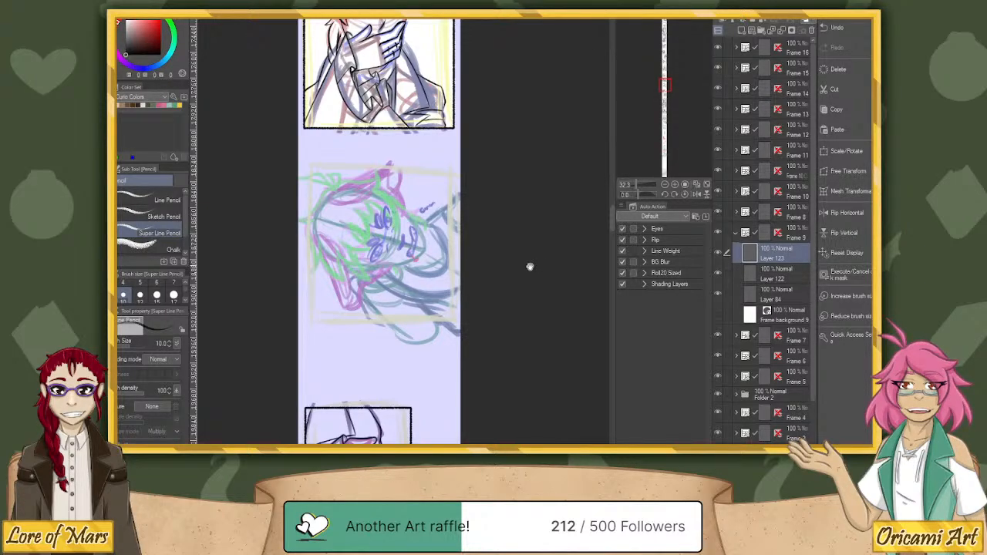
pyautogui.moveTo(530, 267); pyautogui.dragTo(582, 270)
pyautogui.moveTo(637, 186); pyautogui.dragTo(638, 185)
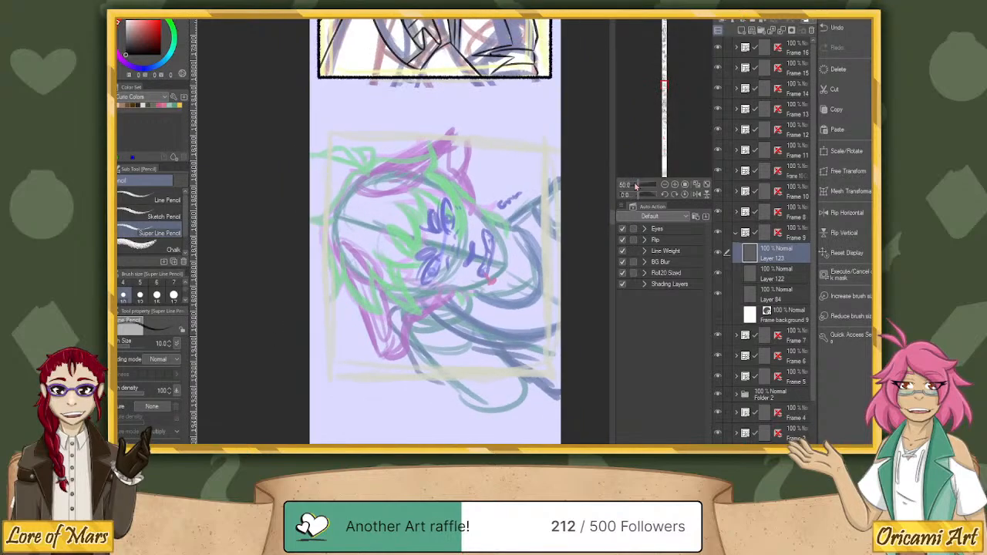
pyautogui.moveTo(584, 301); pyautogui.dragTo(564, 286)
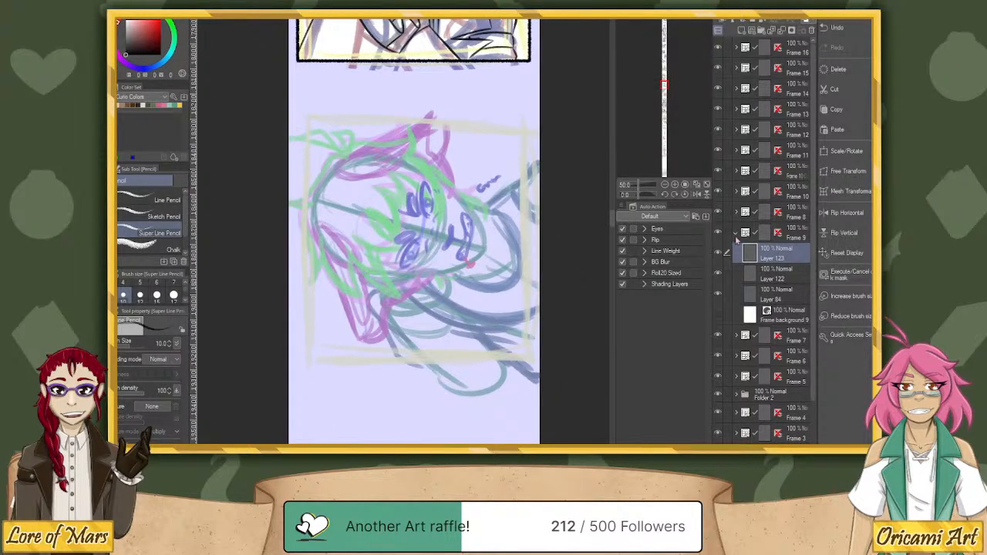
pyautogui.click(736, 236)
pyautogui.click(805, 49)
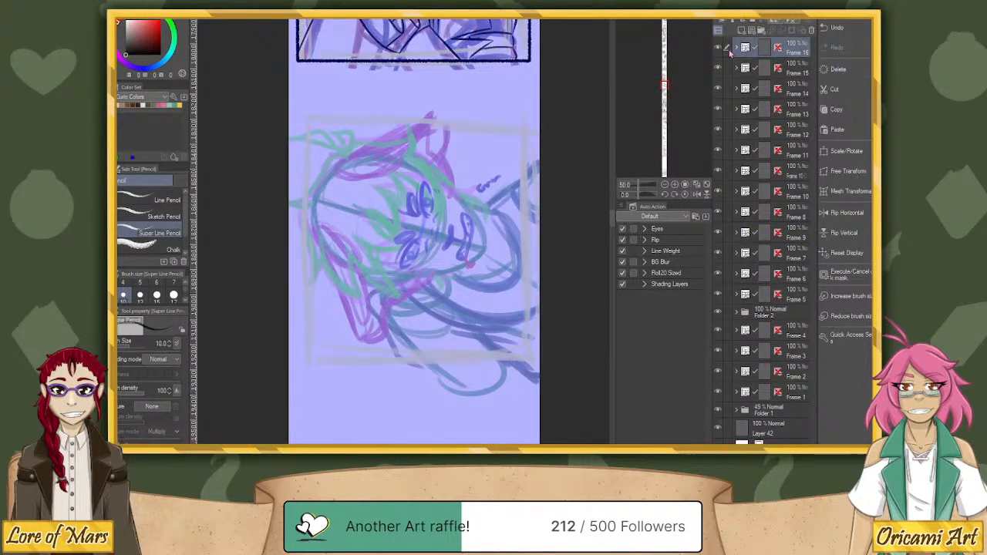
pyautogui.press('u')
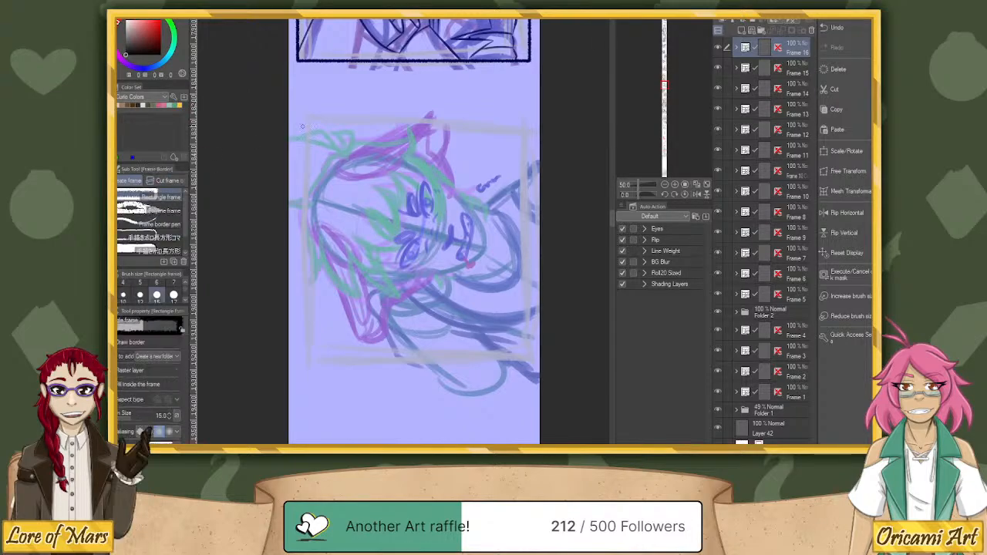
pyautogui.moveTo(305, 117); pyautogui.dragTo(528, 359)
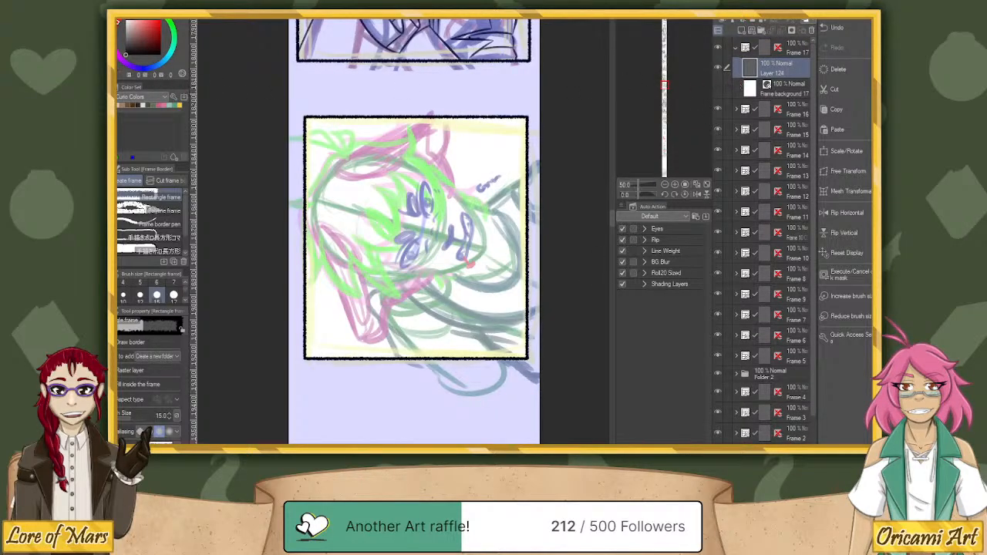
# Ink the first pointed hair locks near the new frame's edge with the Super Line Pencil.
pyautogui.press('p')
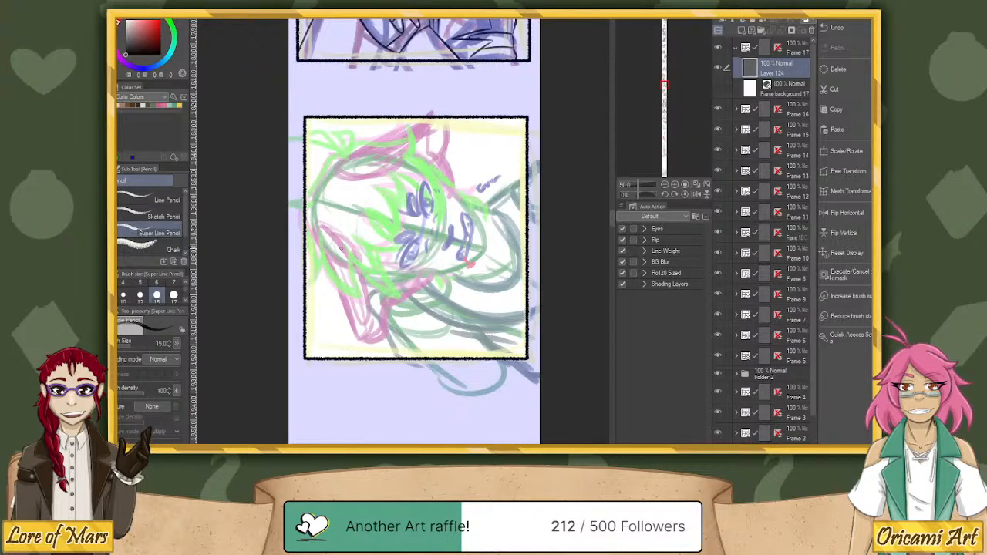
pyautogui.moveTo(306, 233)
pyautogui.mouseDown()
pyautogui.moveTo(312, 282)
pyautogui.moveTo(316, 272)
pyautogui.mouseUp()
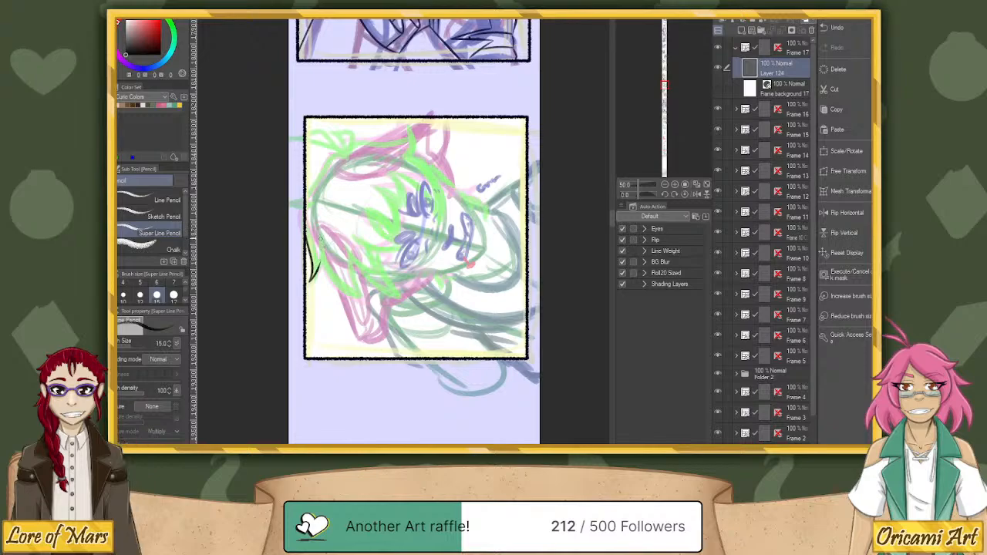
pyautogui.moveTo(319, 236)
pyautogui.mouseDown()
pyautogui.moveTo(323, 267)
pyautogui.moveTo(362, 295)
pyautogui.moveTo(349, 257)
pyautogui.mouseUp()
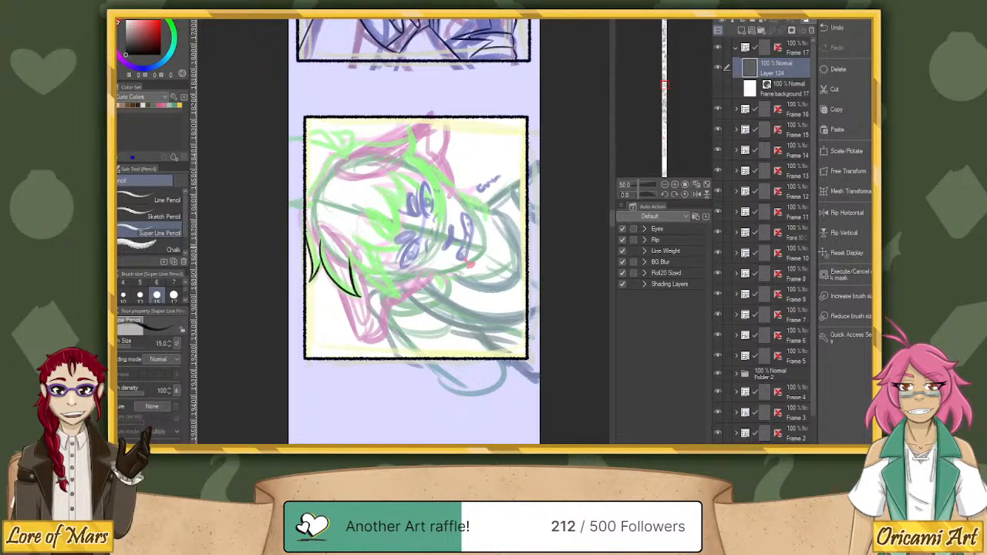
# Rotate the canvas to bring the face nearly upright and ink the pointed fringe locks across the forehead over the green sketch.
pyautogui.moveTo(640, 196); pyautogui.dragTo(645, 196)
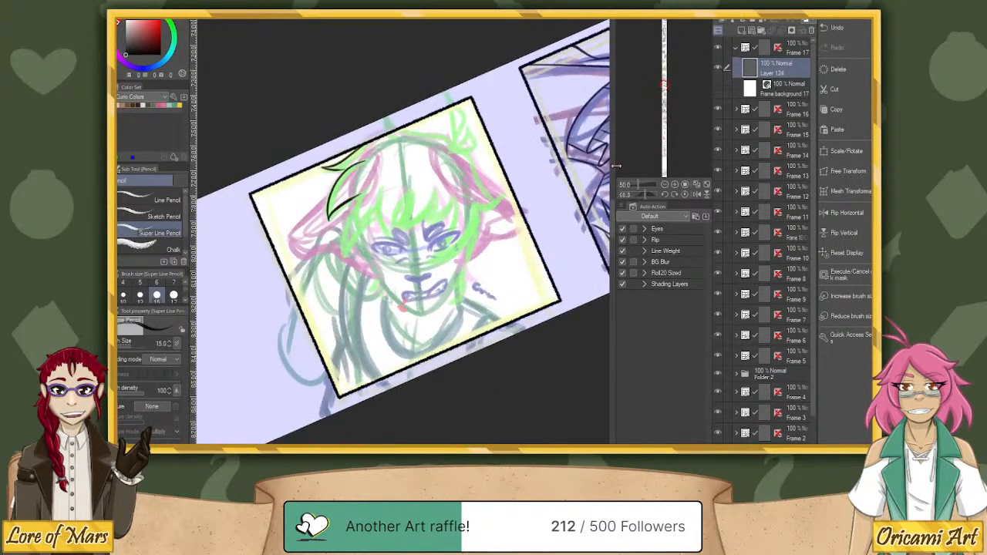
pyautogui.moveTo(367, 192)
pyautogui.mouseDown()
pyautogui.moveTo(345, 253)
pyautogui.moveTo(374, 215)
pyautogui.mouseUp()
pyautogui.hotkey('ctrl', 'z')
pyautogui.hotkey('ctrl', 'y')
pyautogui.moveTo(378, 185)
pyautogui.mouseDown()
pyautogui.moveTo(394, 248)
pyautogui.moveTo(402, 202)
pyautogui.moveTo(404, 227)
pyautogui.moveTo(394, 237)
pyautogui.moveTo(436, 185)
pyautogui.moveTo(422, 232)
pyautogui.moveTo(453, 191)
pyautogui.moveTo(436, 263)
pyautogui.mouseUp()
pyautogui.hotkey('ctrl', 'z')
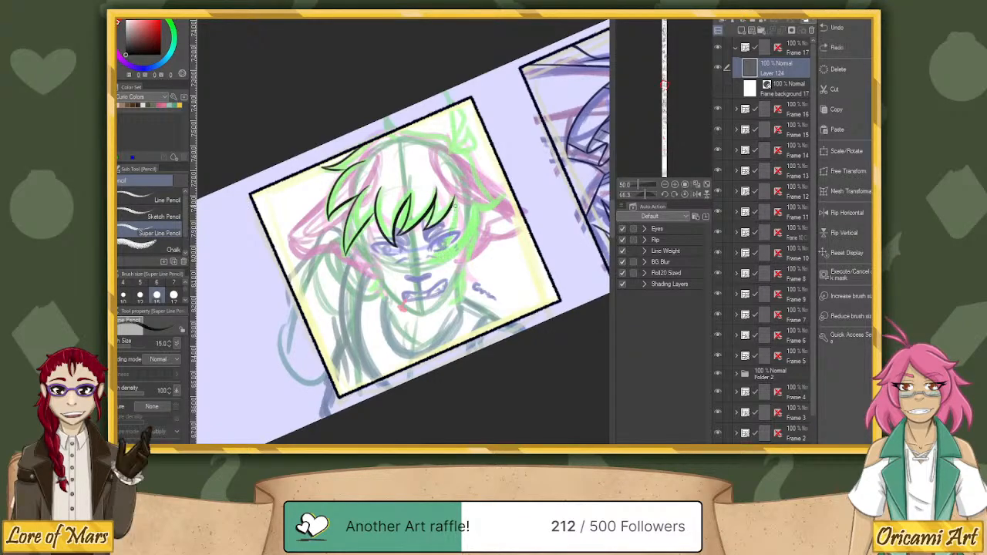
pyautogui.moveTo(454, 195)
pyautogui.mouseDown()
pyautogui.moveTo(430, 262)
pyautogui.moveTo(452, 252)
pyautogui.moveTo(475, 206)
pyautogui.mouseUp()
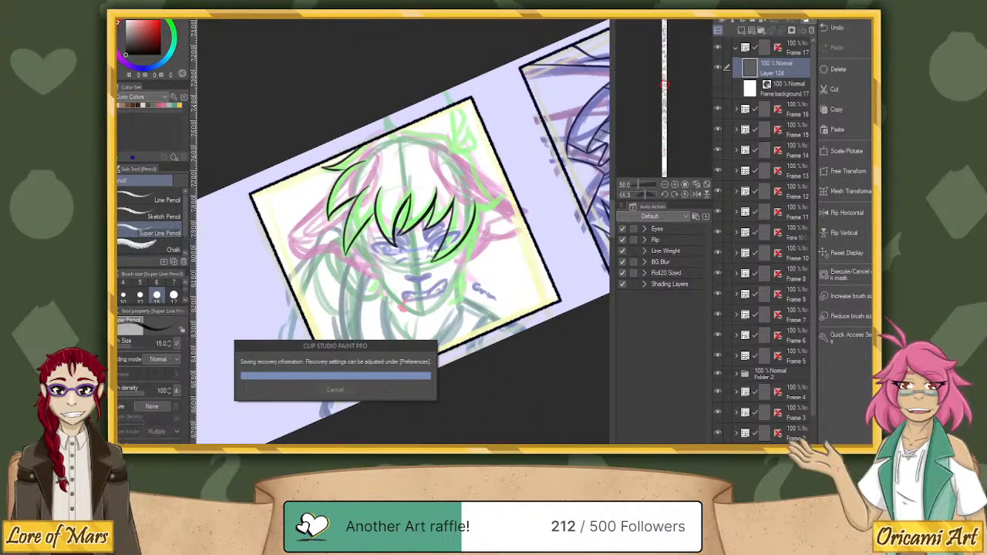
# Switch to File Explorer, check the page folders in Comic > Outcaste > 1 - Main Comic > Journal 1, and return to the drawing.
pyautogui.press('super+e')
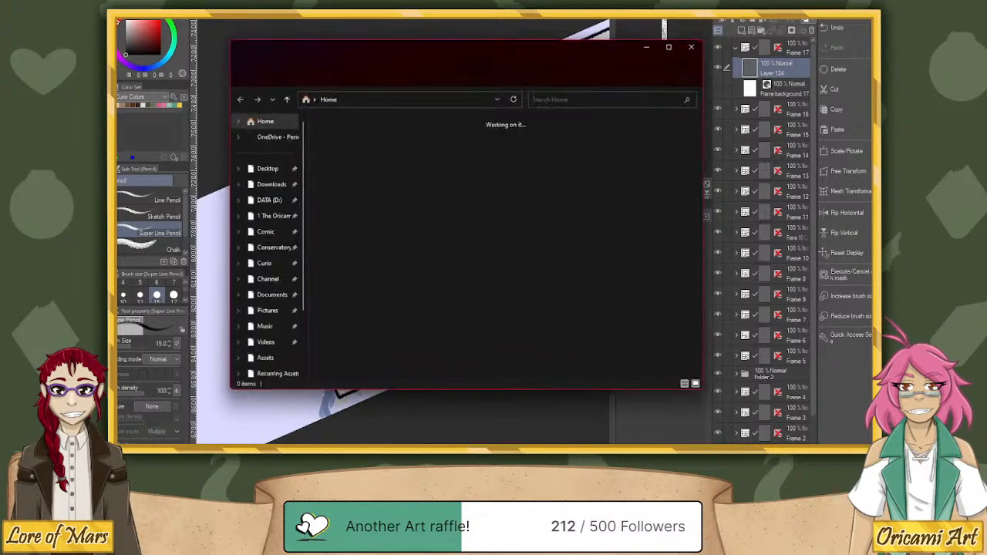
pyautogui.click(269, 254)
pyautogui.click(262, 232)
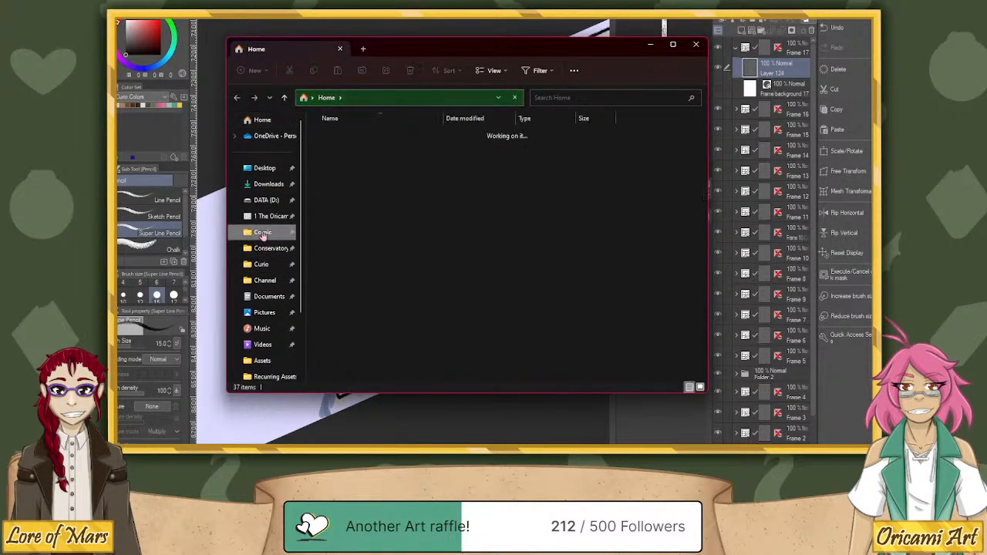
pyautogui.doubleClick(350, 164)
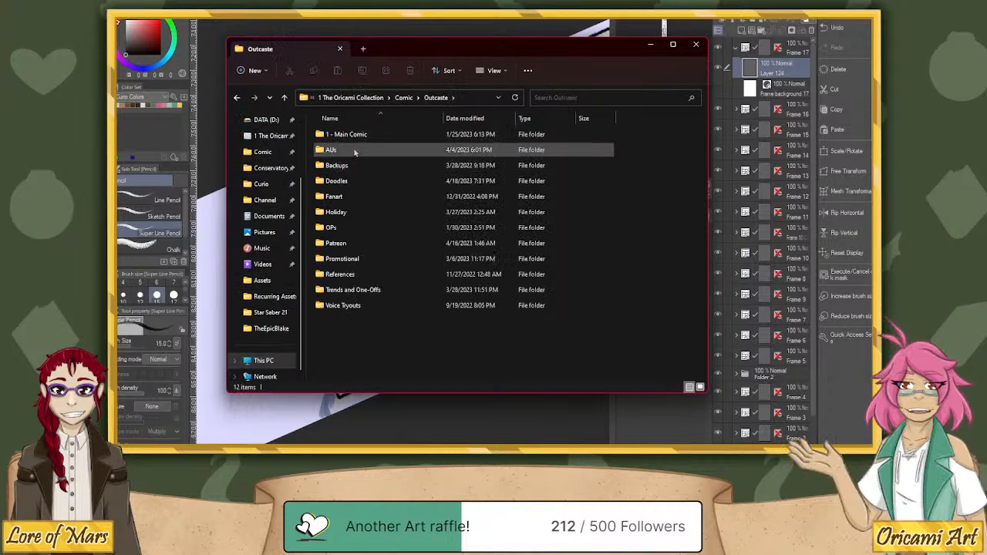
pyautogui.doubleClick(349, 135)
pyautogui.click(350, 213)
pyautogui.doubleClick(349, 212)
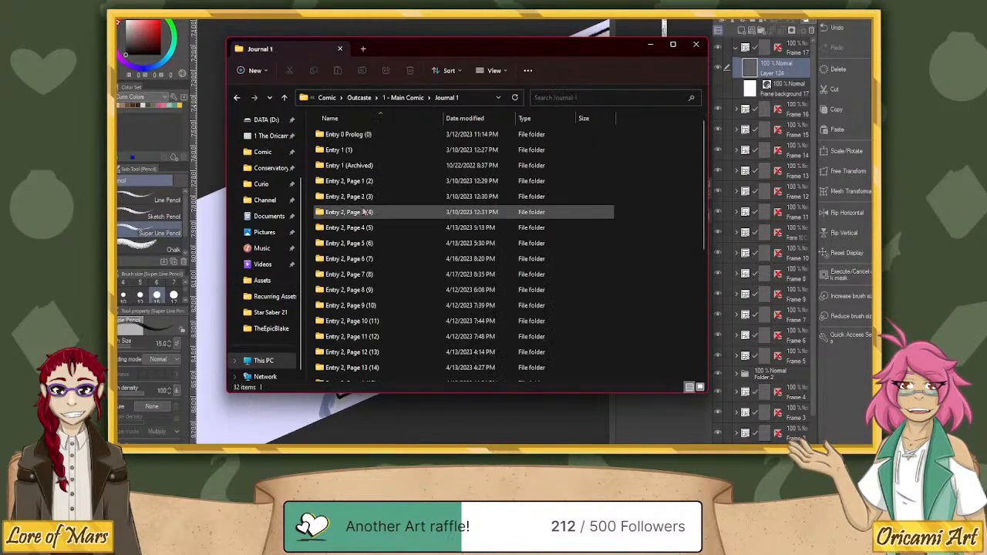
pyautogui.scroll(-5, 375, 216)
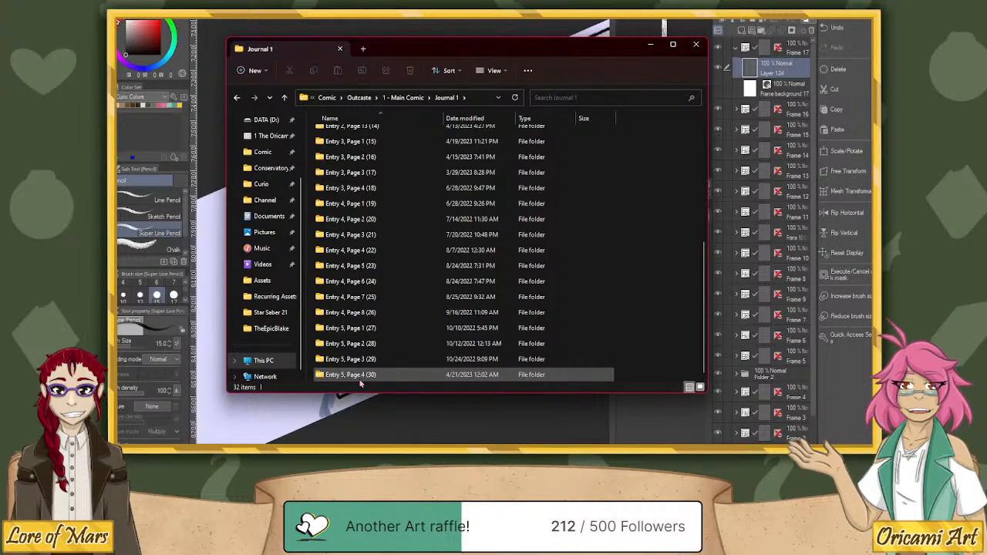
pyautogui.click(657, 48)
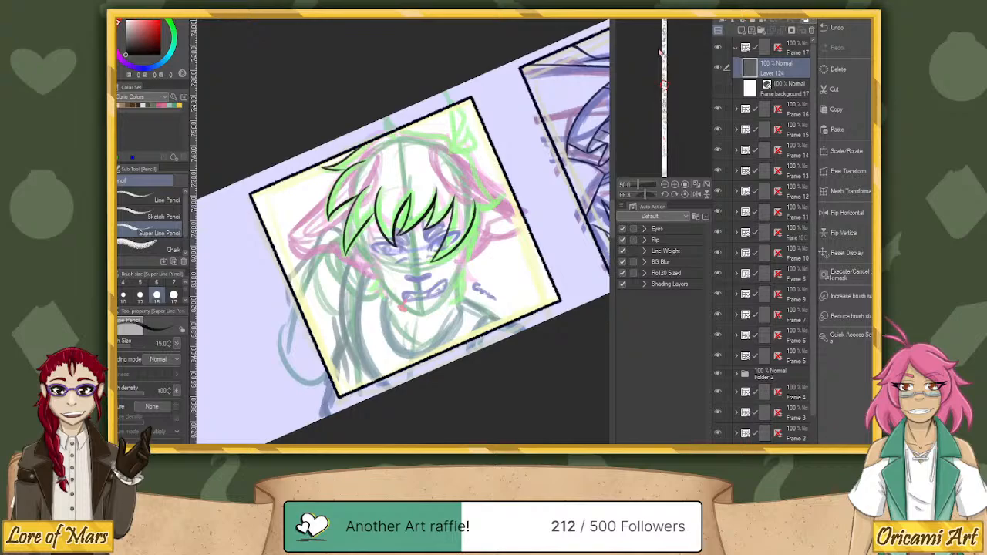
# Reset the canvas rotation and ink the outer hair contour over the crown, ending in a pointed lock above the ear.
pyautogui.click(684, 195)
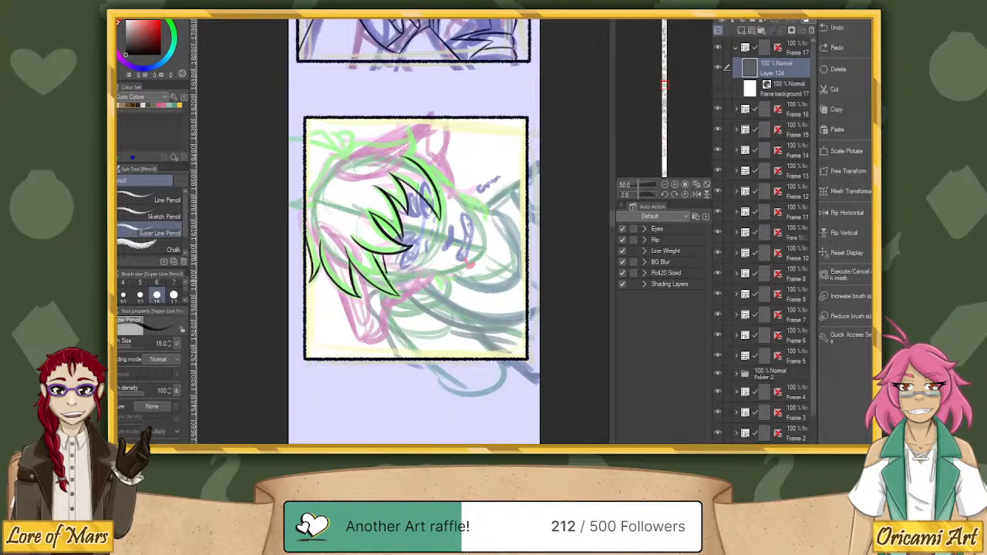
pyautogui.hotkey('ctrl', 'z')
pyautogui.moveTo(383, 253); pyautogui.dragTo(386, 282)
pyautogui.hotkey('ctrl', 'z')
pyautogui.moveTo(348, 155); pyautogui.dragTo(307, 202)
pyautogui.hotkey('ctrl', 'z')
pyautogui.hotkey('ctrl', 'z')
pyautogui.moveTo(339, 162)
pyautogui.mouseDown()
pyautogui.moveTo(356, 146)
pyautogui.moveTo(390, 142)
pyautogui.mouseUp()
pyautogui.moveTo(411, 132); pyautogui.dragTo(401, 154)
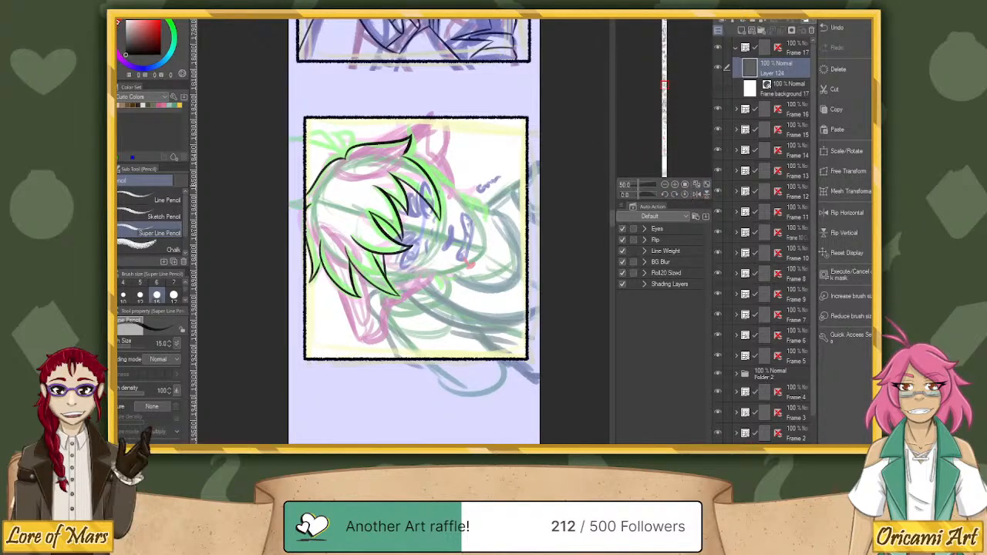
# Rotate the canvas to ink the side lock below the hair's outer point, and reset the rotation.
pyautogui.moveTo(640, 195); pyautogui.dragTo(646, 195)
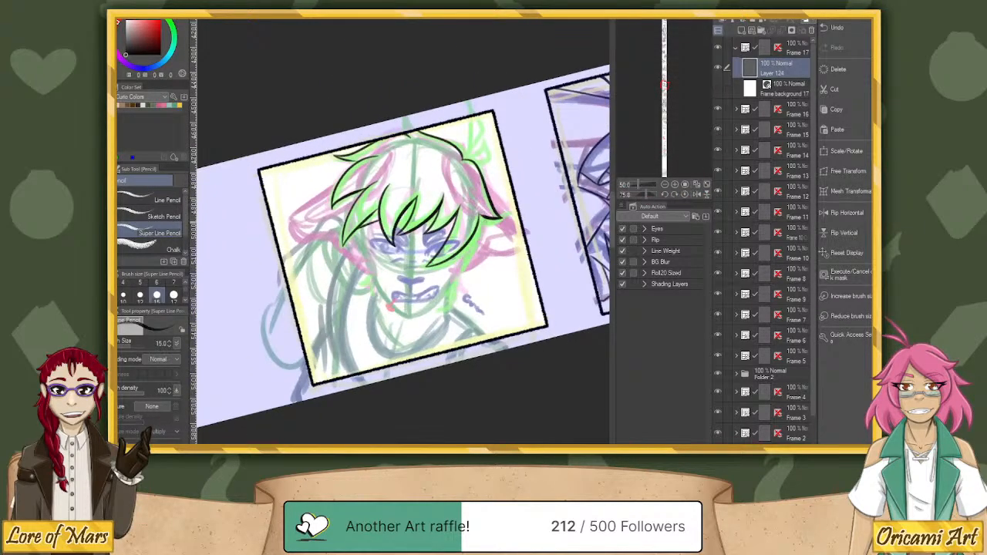
pyautogui.hotkey('ctrl', 'z')
pyautogui.moveTo(479, 216); pyautogui.dragTo(506, 219)
pyautogui.hotkey('ctrl', 'z')
pyautogui.moveTo(483, 219)
pyautogui.mouseDown()
pyautogui.moveTo(465, 264)
pyautogui.moveTo(484, 219)
pyautogui.mouseUp()
pyautogui.hotkey('ctrl', 'z')
pyautogui.click(684, 194)
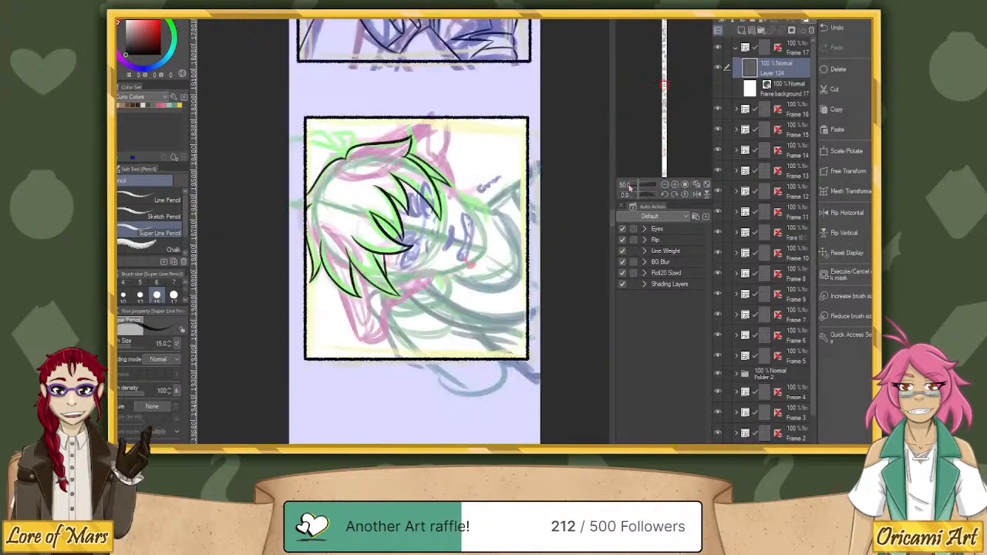
# Rotate the canvas and ink the sprouting hair tuft on the crown and the small pointed tufts on both sides of the jaw.
pyautogui.moveTo(638, 195); pyautogui.dragTo(643, 195)
pyautogui.moveTo(411, 139)
pyautogui.mouseDown()
pyautogui.moveTo(408, 90)
pyautogui.moveTo(416, 123)
pyautogui.moveTo(425, 125)
pyautogui.moveTo(428, 103)
pyautogui.moveTo(417, 136)
pyautogui.mouseUp()
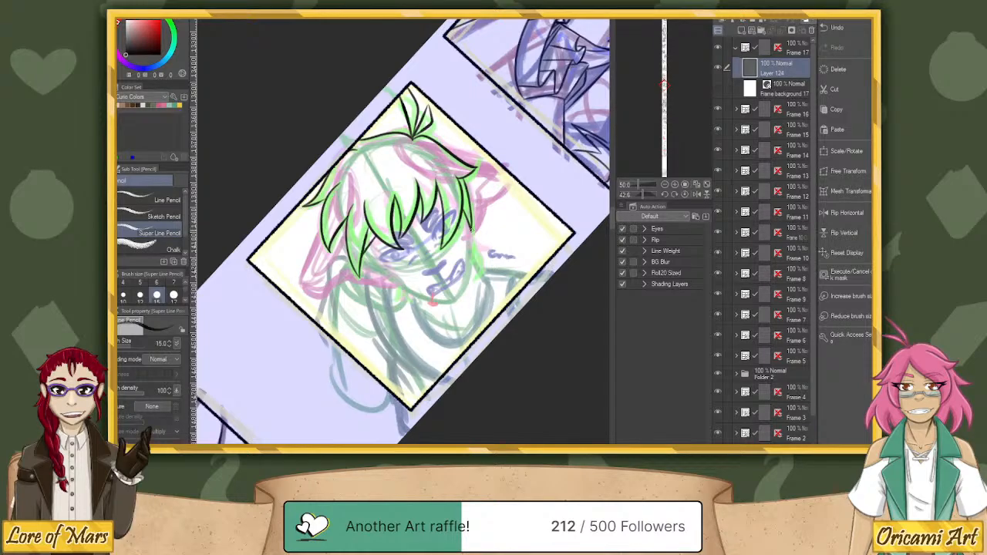
pyautogui.moveTo(472, 238)
pyautogui.mouseDown()
pyautogui.moveTo(481, 247)
pyautogui.moveTo(474, 270)
pyautogui.moveTo(470, 251)
pyautogui.mouseUp()
pyautogui.moveTo(395, 291); pyautogui.dragTo(421, 306)
# Ink the outline of the long drooping ear that lies fully inside the frame, from the hair to the rounded tip and back to the cheek.
pyautogui.moveTo(321, 227)
pyautogui.mouseDown()
pyautogui.moveTo(300, 276)
pyautogui.moveTo(330, 292)
pyautogui.mouseUp()
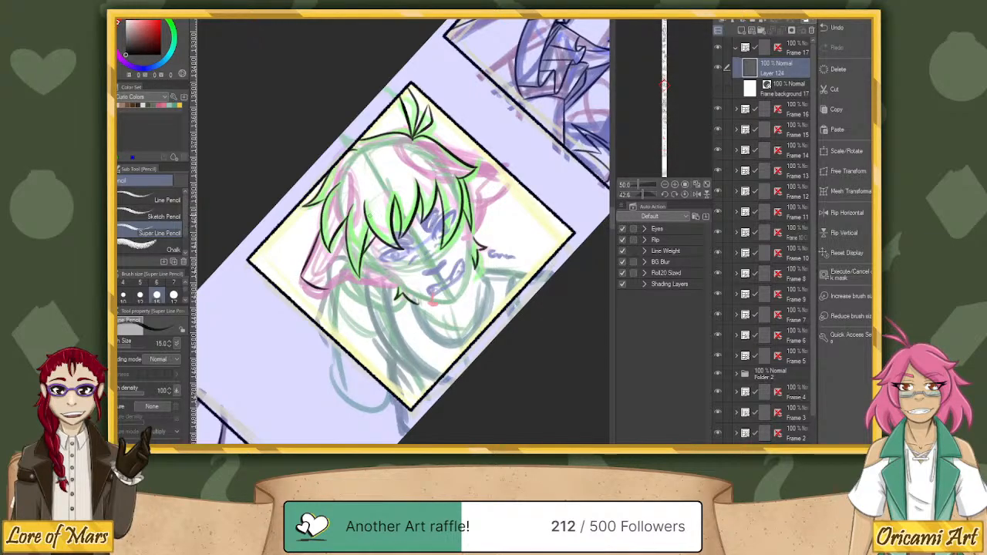
pyautogui.hotkey('ctrl', 'z')
pyautogui.moveTo(321, 220)
pyautogui.mouseDown()
pyautogui.moveTo(301, 279)
pyautogui.moveTo(312, 289)
pyautogui.moveTo(358, 274)
pyautogui.moveTo(390, 282)
pyautogui.mouseUp()
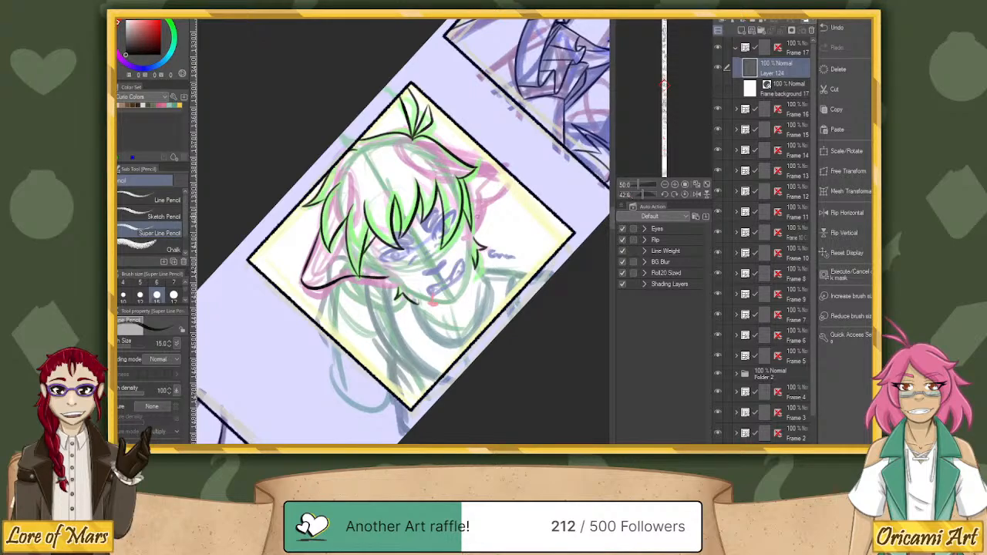
# Ink the upper and lower edges of the other ear out to the frame border, and turn the canvas to 90 degrees.
pyautogui.moveTo(472, 231); pyautogui.dragTo(485, 195)
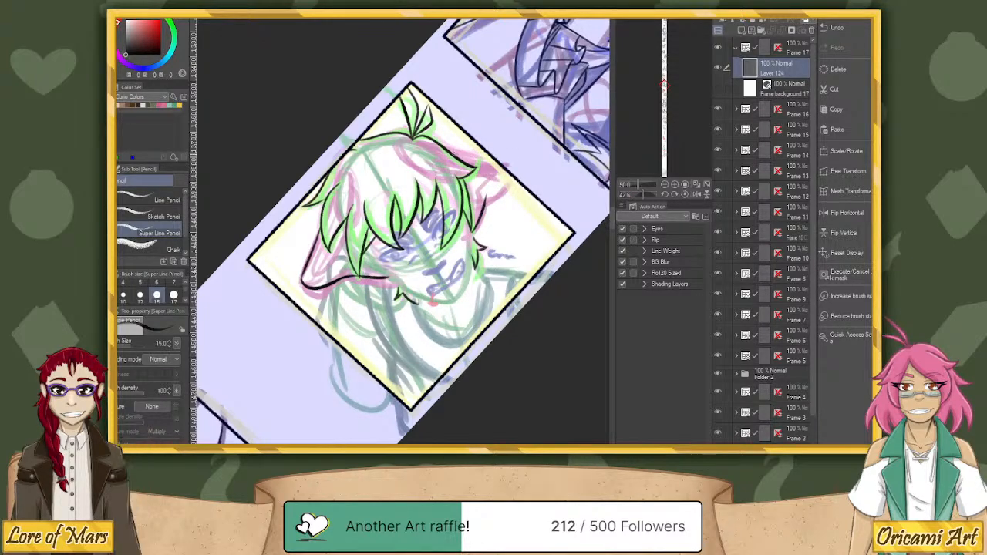
pyautogui.moveTo(458, 157)
pyautogui.mouseDown()
pyautogui.moveTo(498, 163)
pyautogui.moveTo(483, 159)
pyautogui.moveTo(496, 163)
pyautogui.moveTo(485, 202)
pyautogui.moveTo(514, 176)
pyautogui.moveTo(484, 205)
pyautogui.moveTo(514, 174)
pyautogui.moveTo(484, 206)
pyautogui.moveTo(515, 175)
pyautogui.mouseUp()
pyautogui.hotkey('ctrl', 'z')
pyautogui.hotkey('ctrl', 'z')
pyautogui.hotkey('ctrl', 'z')
pyautogui.hotkey('ctrl', 'z')
pyautogui.hotkey('ctrl', 'z')
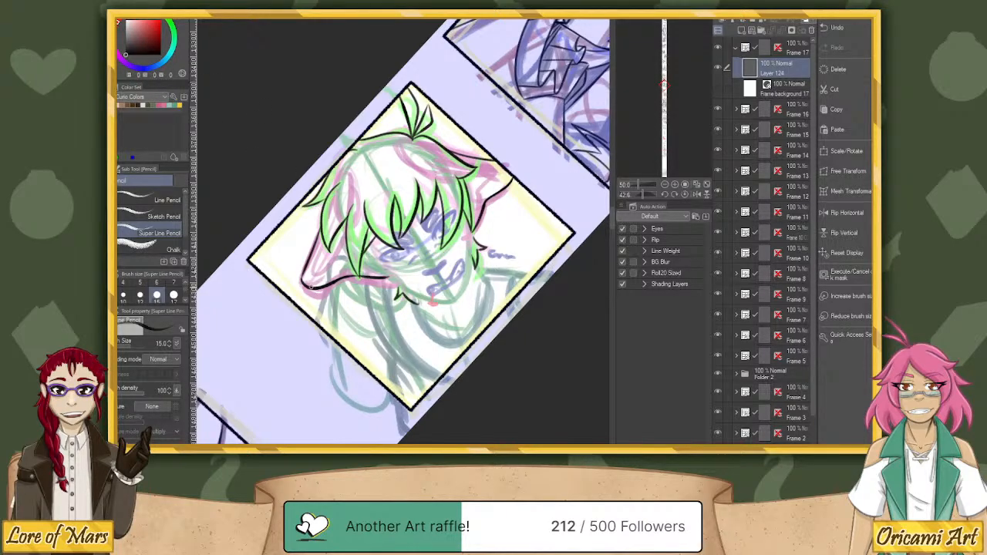
pyautogui.click(683, 195)
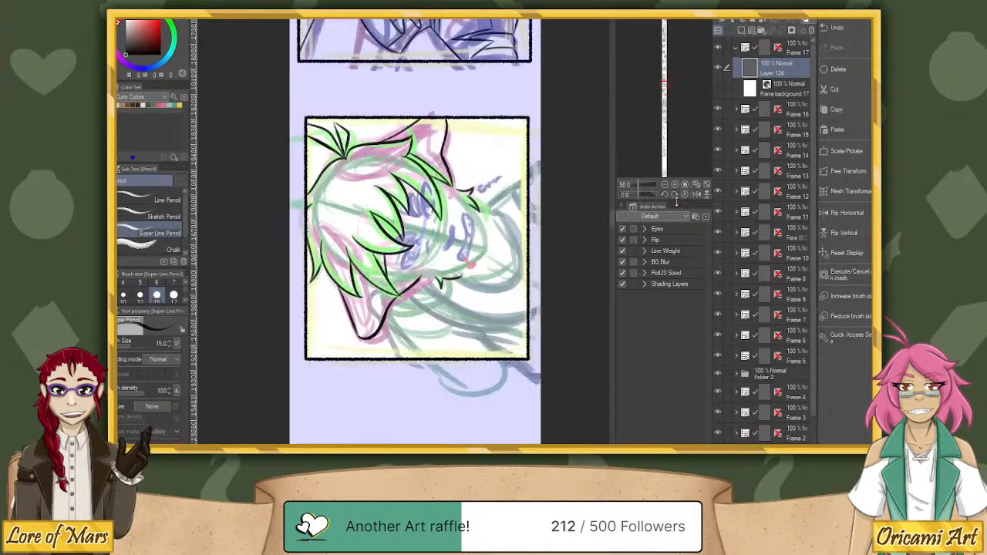
pyautogui.click(649, 195)
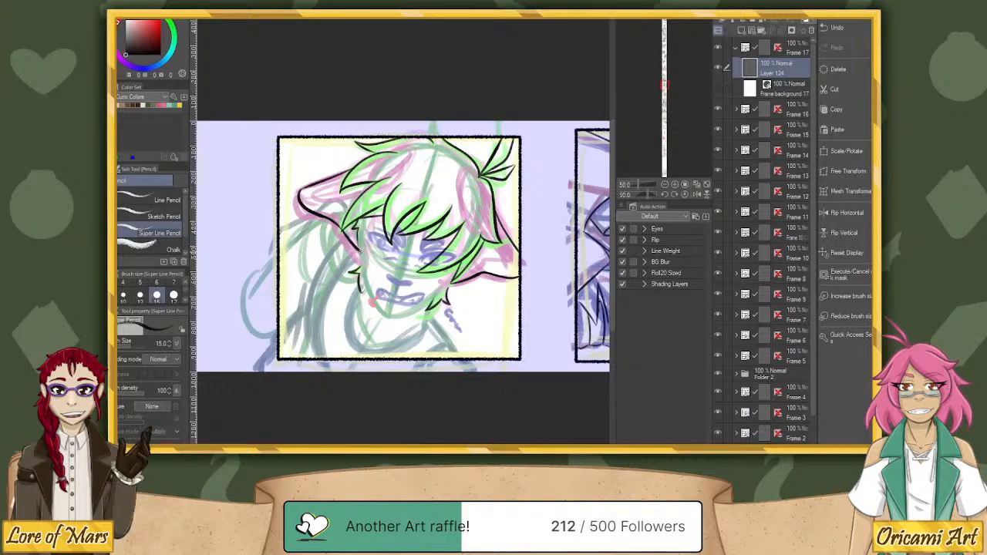
# Try to ink the jaw line from the hair beside the fully visible drooping ear down to the chin.
pyautogui.hotkey('ctrl', 'z')
pyautogui.moveTo(362, 214)
pyautogui.mouseDown()
pyautogui.moveTo(353, 236)
pyautogui.moveTo(370, 297)
pyautogui.mouseUp()
pyautogui.hotkey('ctrl', 'z')
pyautogui.hotkey('ctrl', 'z')
pyautogui.moveTo(360, 245); pyautogui.dragTo(375, 299)
pyautogui.hotkey('ctrl', 'z')
pyautogui.hotkey('ctrl', 'z')
pyautogui.moveTo(360, 248)
pyautogui.mouseDown()
pyautogui.moveTo(374, 298)
pyautogui.moveTo(388, 312)
pyautogui.mouseUp()
pyautogui.hotkey('ctrl', 'z')
pyautogui.moveTo(360, 268)
pyautogui.mouseDown()
pyautogui.moveTo(388, 312)
pyautogui.moveTo(419, 309)
pyautogui.moveTo(450, 279)
pyautogui.mouseUp()
pyautogui.hotkey('ctrl', 'z')
pyautogui.hotkey('ctrl', 'z')
pyautogui.hotkey('ctrl', 'z')
pyautogui.hotkey('ctrl', 'z')
pyautogui.moveTo(359, 244)
pyautogui.mouseDown()
pyautogui.moveTo(365, 289)
pyautogui.moveTo(382, 312)
pyautogui.mouseUp()
pyautogui.hotkey('ctrl', 'z')
pyautogui.moveTo(360, 270); pyautogui.dragTo(388, 315)
pyautogui.hotkey('ctrl', 'z')
pyautogui.moveTo(360, 240)
pyautogui.mouseDown()
pyautogui.moveTo(361, 270)
pyautogui.moveTo(388, 316)
pyautogui.mouseUp()
pyautogui.hotkey('ctrl', 'z')
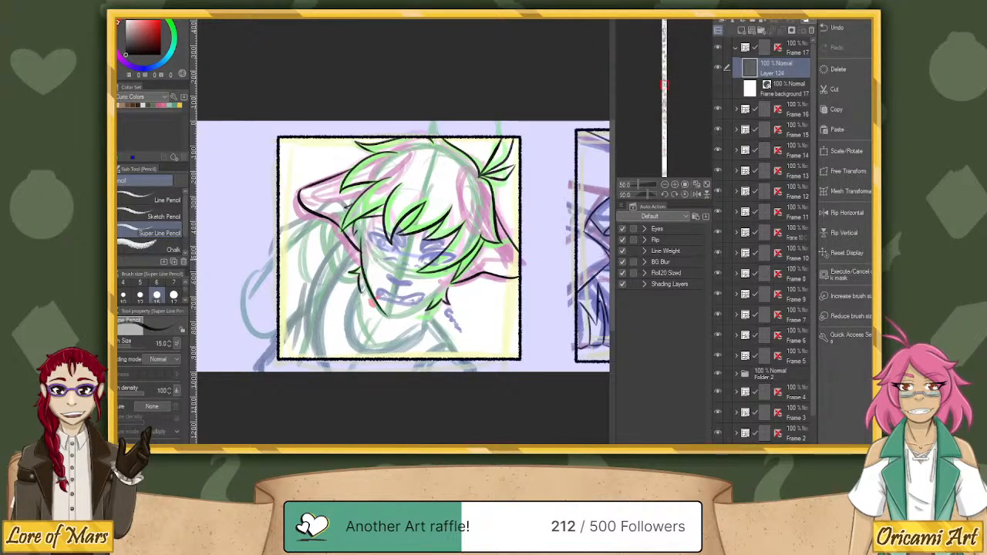
pyautogui.hotkey('ctrl', 'z')
pyautogui.hotkey('ctrl', 'z')
# Ink the cheek and jaw line in one stroke, from the hair at the fully visible ear down to the chin.
pyautogui.moveTo(361, 233); pyautogui.dragTo(388, 314)
pyautogui.hotkey('ctrl', 'z')
pyautogui.hotkey('ctrl', 'z')
pyautogui.moveTo(361, 233)
pyautogui.mouseDown()
pyautogui.moveTo(367, 284)
pyautogui.moveTo(388, 319)
pyautogui.mouseUp()
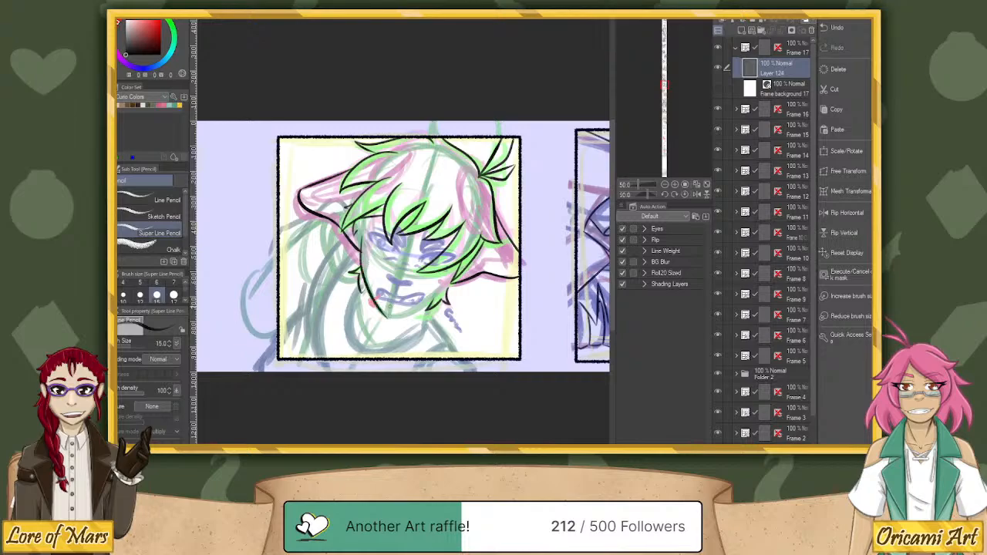
pyautogui.hotkey('ctrl', 'z')
pyautogui.moveTo(361, 236)
pyautogui.mouseDown()
pyautogui.moveTo(364, 276)
pyautogui.moveTo(387, 316)
pyautogui.mouseUp()
pyautogui.hotkey('ctrl', 'z')
pyautogui.moveTo(361, 236)
pyautogui.mouseDown()
pyautogui.moveTo(362, 268)
pyautogui.moveTo(387, 315)
pyautogui.moveTo(361, 272)
pyautogui.moveTo(361, 235)
pyautogui.moveTo(366, 283)
pyautogui.moveTo(387, 317)
pyautogui.mouseUp()
pyautogui.hotkey('ctrl', 'z')
# Rotate the canvas to about 43 degrees and ink the other side of the jaw, from the chin up to the side hair.
pyautogui.hotkey('ctrl', 'z')
pyautogui.hotkey('ctrl', 'z')
pyautogui.moveTo(389, 318); pyautogui.dragTo(430, 296)
pyautogui.hotkey('ctrl', 'z')
pyautogui.hotkey('ctrl', 'z')
pyautogui.click(643, 195)
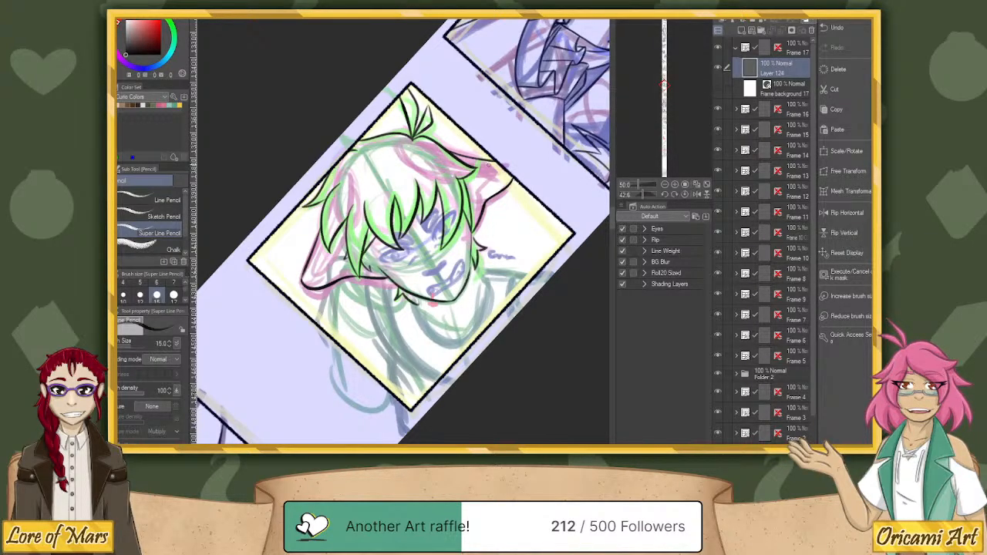
pyautogui.hotkey('ctrl', 'z')
pyautogui.moveTo(471, 232)
pyautogui.mouseDown()
pyautogui.moveTo(467, 278)
pyautogui.moveTo(472, 240)
pyautogui.mouseUp()
pyautogui.hotkey('ctrl', 'z')
pyautogui.moveTo(466, 279); pyautogui.dragTo(472, 227)
pyautogui.hotkey('ctrl', 'z')
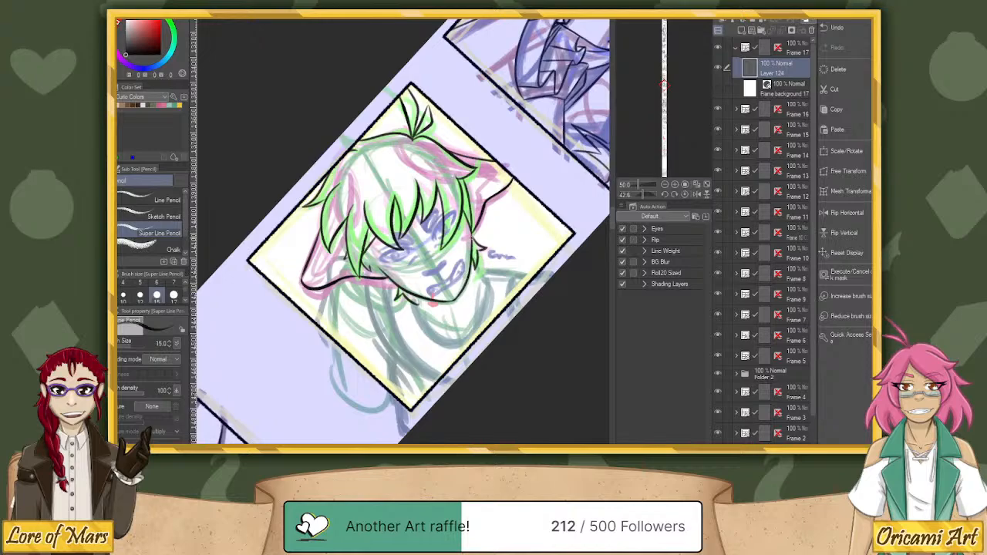
pyautogui.moveTo(468, 277); pyautogui.dragTo(472, 232)
# Rotate the canvas to about 47 degrees and ink the U-shaped neckline beneath the chin, between the pointed tufts on both sides of the jaw.
pyautogui.click(642, 196)
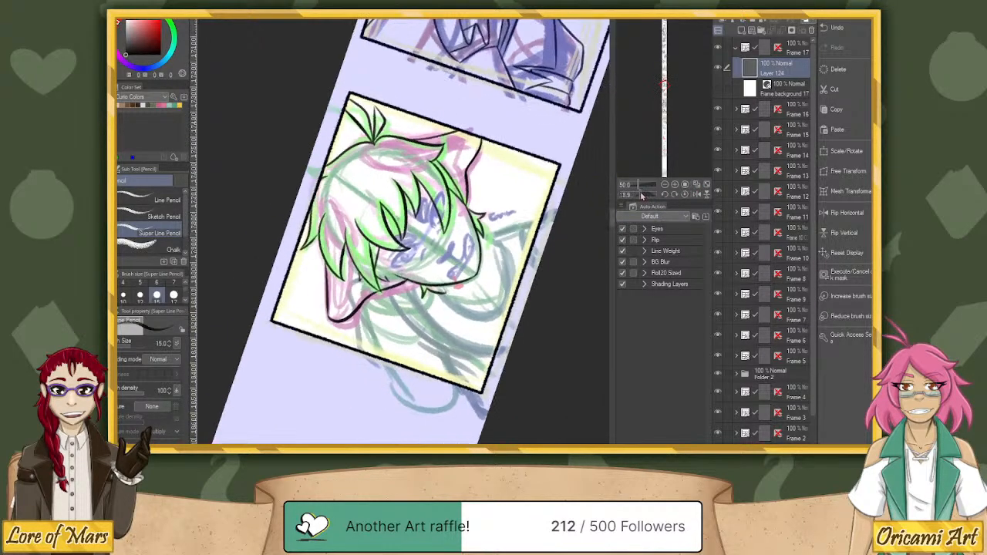
pyautogui.moveTo(642, 196); pyautogui.dragTo(644, 196)
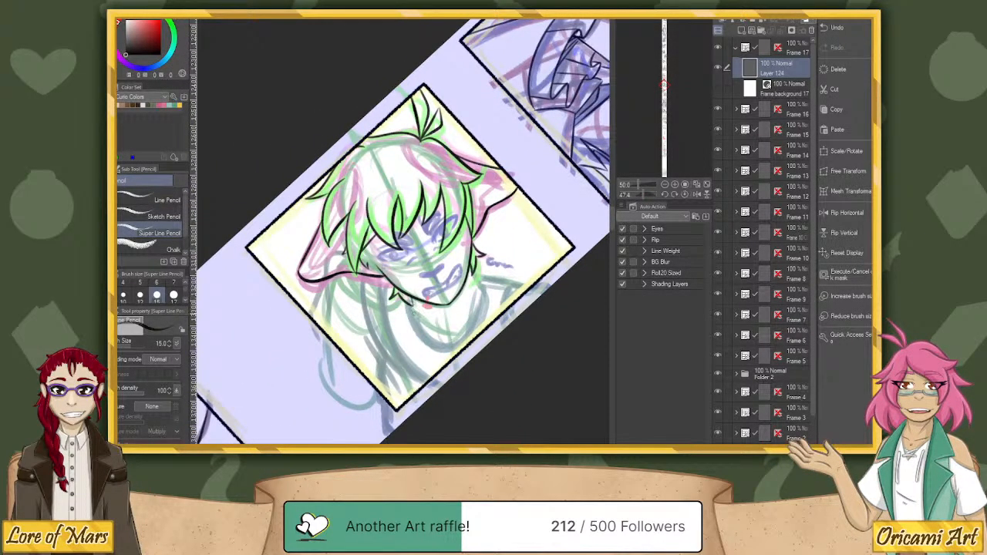
pyautogui.moveTo(410, 304)
pyautogui.mouseDown()
pyautogui.moveTo(429, 346)
pyautogui.moveTo(467, 334)
pyautogui.moveTo(478, 284)
pyautogui.mouseUp()
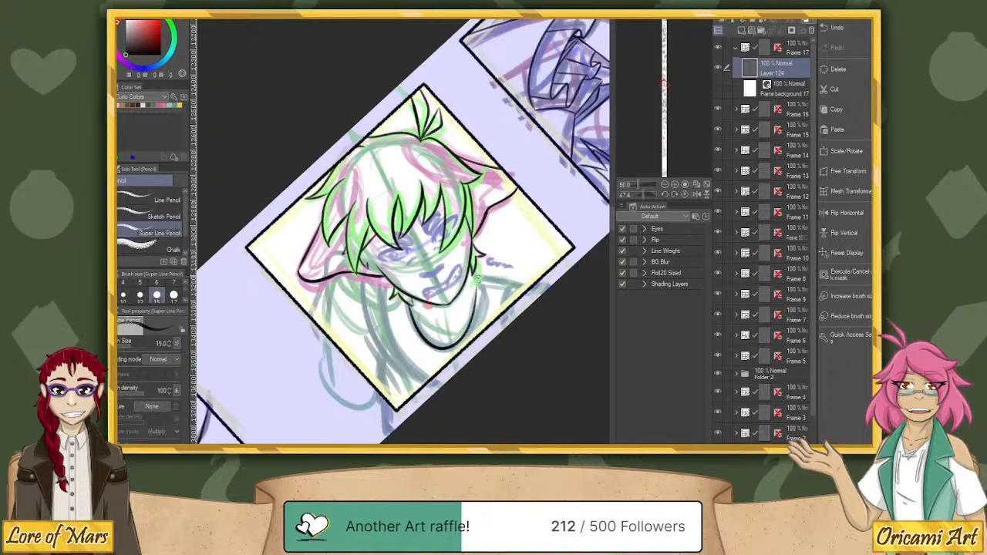
pyautogui.hotkey('ctrl', 'z')
pyautogui.moveTo(408, 301)
pyautogui.mouseDown()
pyautogui.moveTo(444, 350)
pyautogui.moveTo(472, 324)
pyautogui.moveTo(477, 278)
pyautogui.mouseUp()
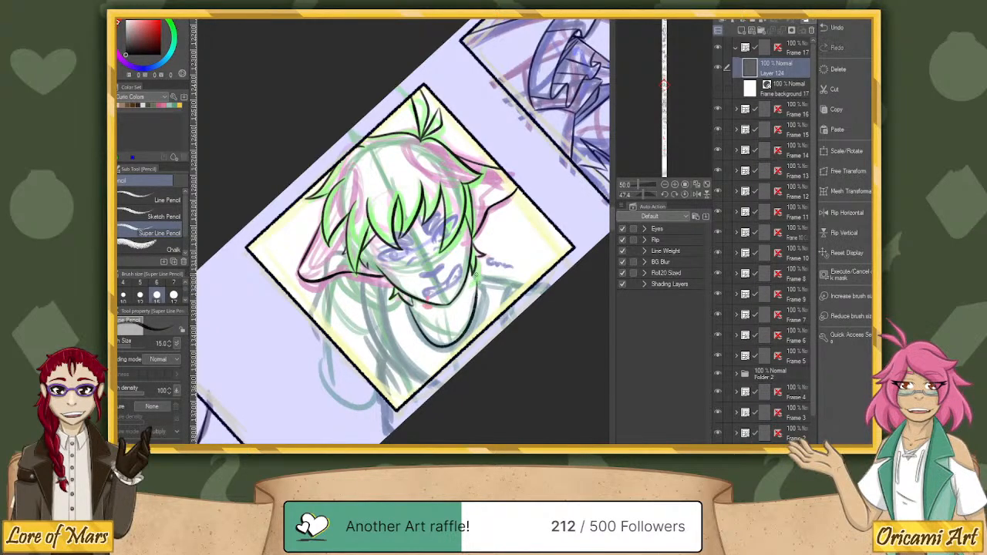
pyautogui.hotkey('ctrl', 'z')
pyautogui.moveTo(409, 304)
pyautogui.mouseDown()
pyautogui.moveTo(427, 342)
pyautogui.moveTo(452, 345)
pyautogui.moveTo(479, 274)
pyautogui.mouseUp()
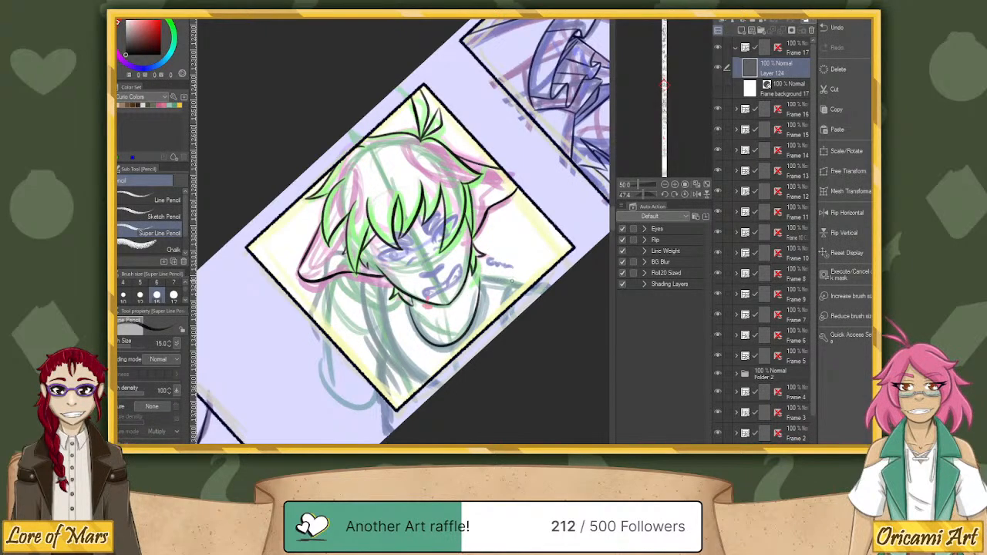
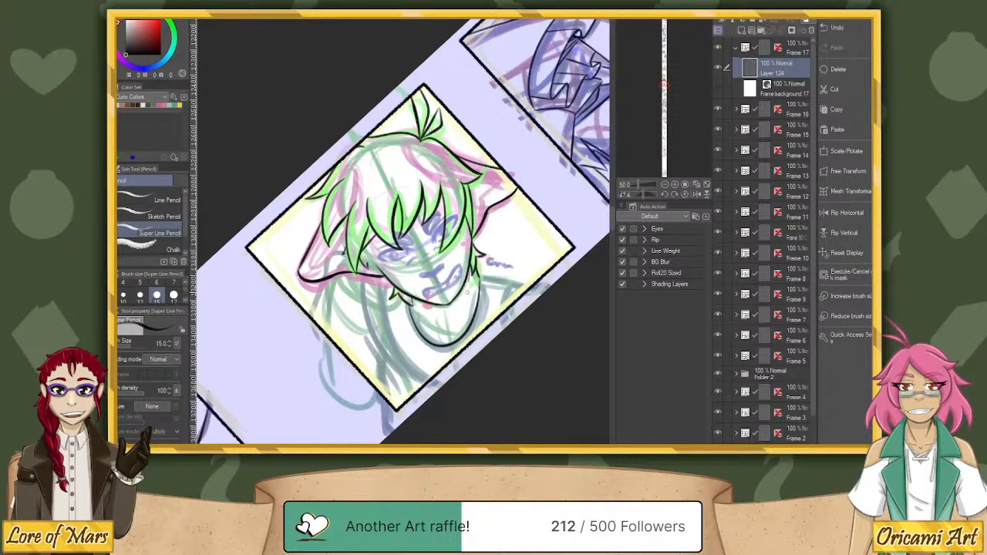
# Ink the two neck lines running from beneath the jaw down into the U-shaped neckline.
pyautogui.moveTo(468, 281); pyautogui.dragTo(458, 330)
pyautogui.moveTo(412, 302); pyautogui.dragTo(444, 338)
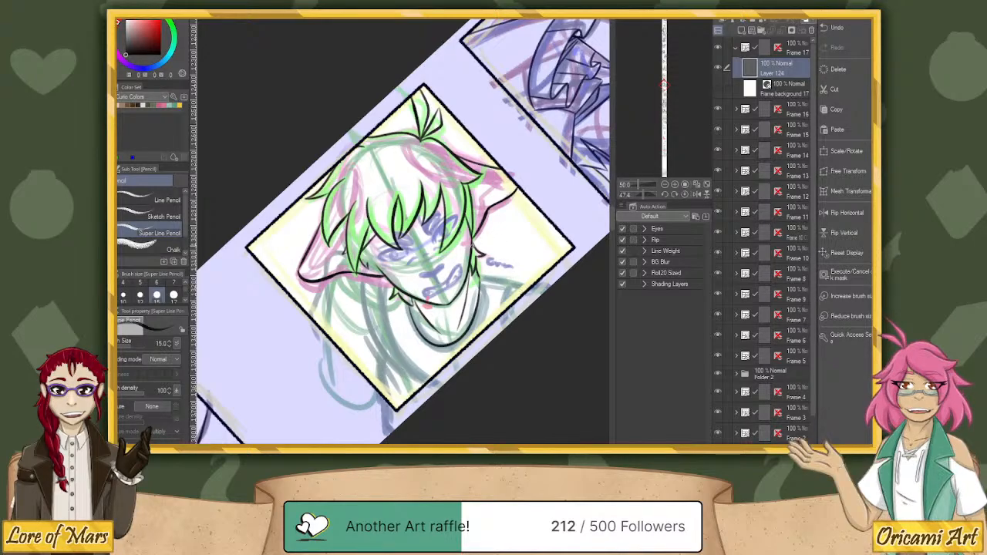
pyautogui.moveTo(411, 298); pyautogui.dragTo(445, 338)
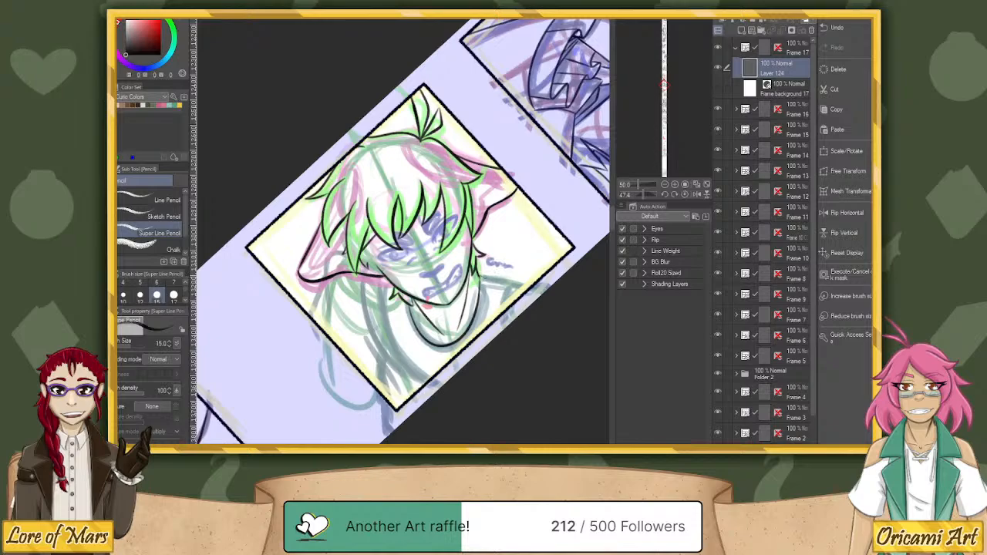
# Try to ink the shoulder line from the pointed hair tuft outward, on the side of the partly hidden ear.
pyautogui.moveTo(481, 276); pyautogui.dragTo(514, 282)
pyautogui.hotkey('ctrl', 'z')
pyautogui.moveTo(481, 276)
pyautogui.mouseDown()
pyautogui.moveTo(512, 279)
pyautogui.moveTo(510, 301)
pyautogui.moveTo(519, 274)
pyautogui.moveTo(511, 292)
pyautogui.moveTo(538, 288)
pyautogui.mouseUp()
pyautogui.hotkey('ctrl', 'z')
# Rotate the canvas so the head lies sideways and ink the shoulder line and short seam beside the neckline, up to the frame edge.
pyautogui.moveTo(643, 195); pyautogui.dragTo(639, 195)
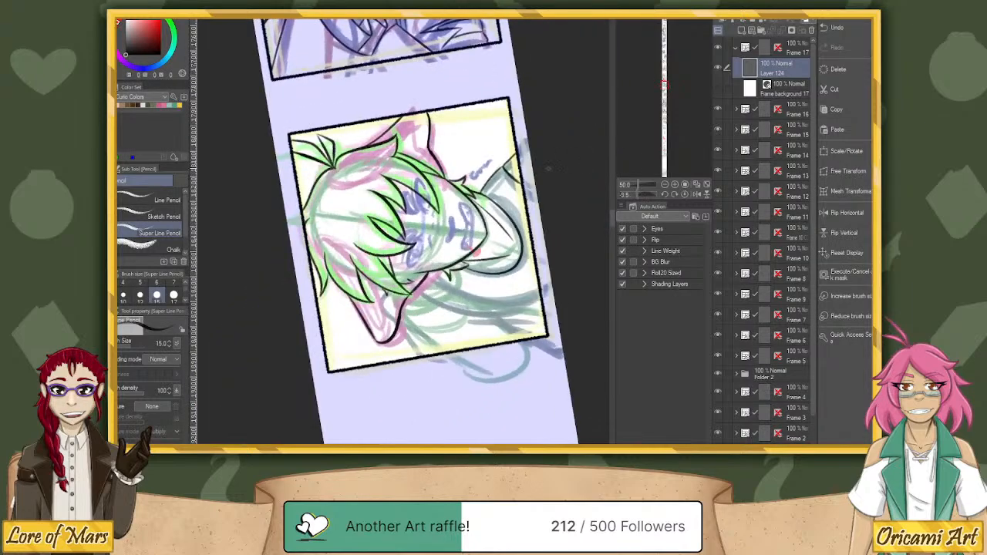
pyautogui.hotkey('ctrl', 'z')
pyautogui.moveTo(503, 168)
pyautogui.mouseDown()
pyautogui.moveTo(519, 155)
pyautogui.moveTo(510, 174)
pyautogui.moveTo(523, 183)
pyautogui.moveTo(519, 157)
pyautogui.mouseUp()
pyautogui.hotkey('ctrl', 'z')
pyautogui.hotkey('ctrl', 'z')
pyautogui.hotkey('ctrl', 'z')
pyautogui.hotkey('ctrl', 'z')
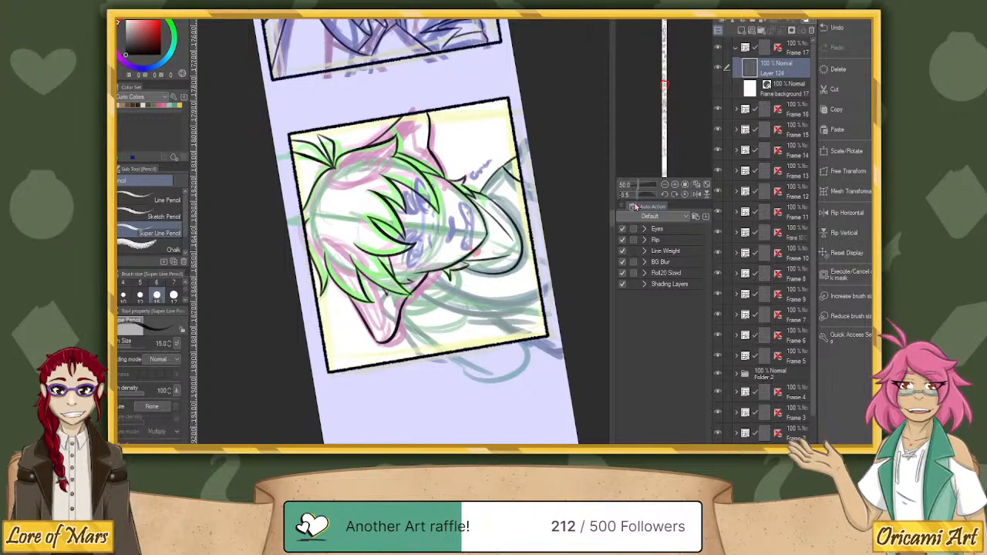
# Rotate the canvas to about 85 degrees and ink both edges of the curved grey band beside the neck, plus the shoulder line beneath the ear.
pyautogui.click(685, 194)
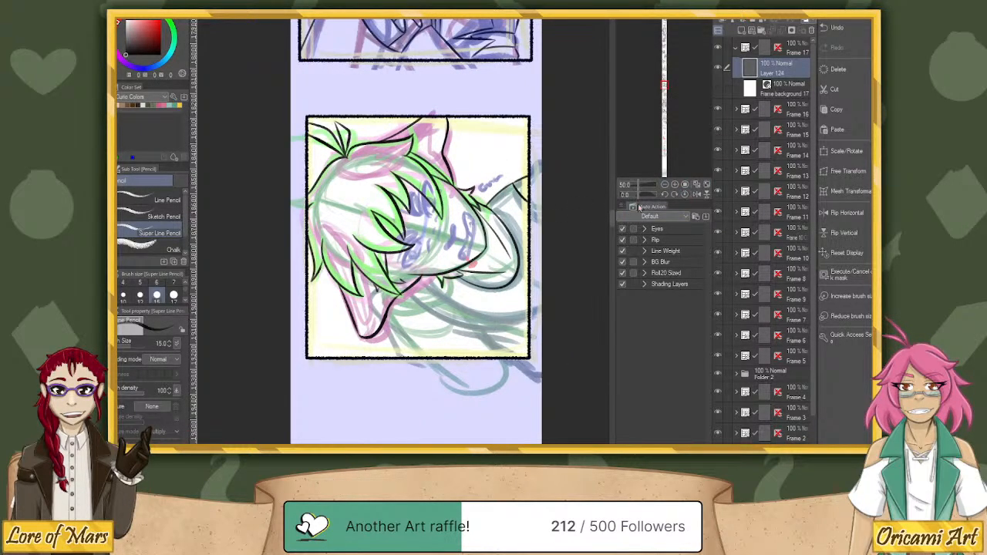
pyautogui.moveTo(639, 195); pyautogui.dragTo(647, 195)
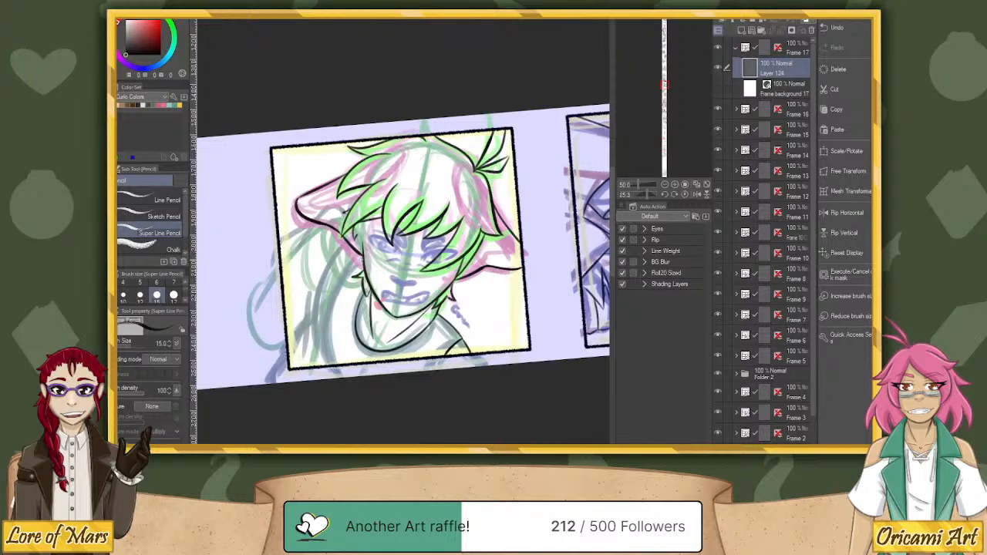
pyautogui.moveTo(366, 259)
pyautogui.mouseDown()
pyautogui.moveTo(347, 281)
pyautogui.moveTo(333, 342)
pyautogui.moveTo(339, 366)
pyautogui.mouseUp()
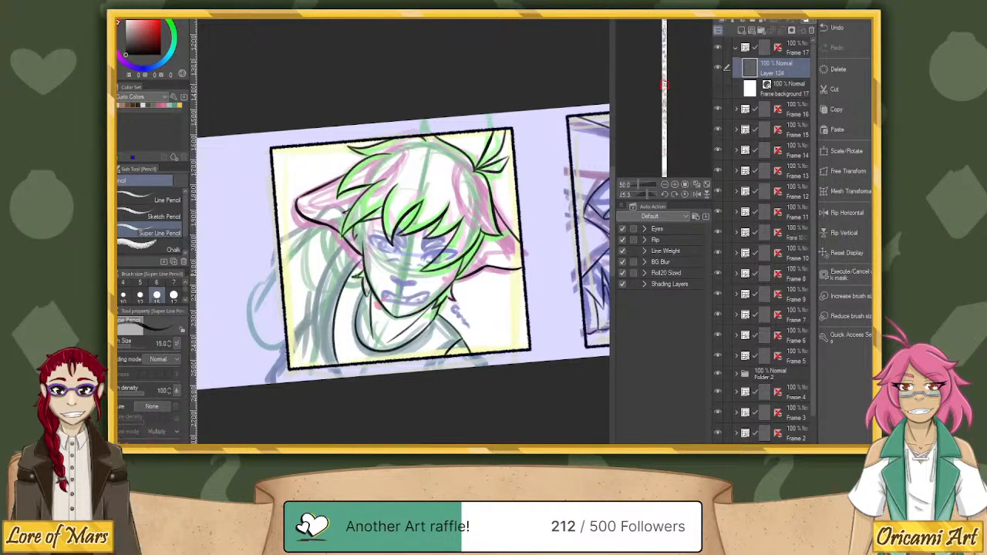
pyautogui.moveTo(348, 242)
pyautogui.mouseDown()
pyautogui.moveTo(318, 277)
pyautogui.moveTo(305, 369)
pyautogui.mouseUp()
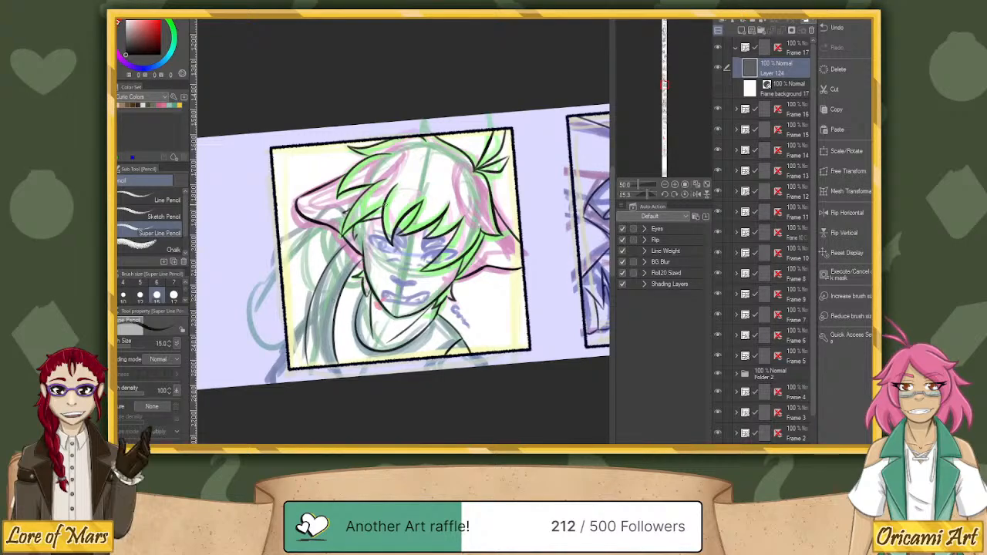
pyautogui.hotkey('ctrl', 'z')
pyautogui.moveTo(349, 241)
pyautogui.mouseDown()
pyautogui.moveTo(317, 310)
pyautogui.moveTo(320, 370)
pyautogui.moveTo(312, 316)
pyautogui.moveTo(350, 241)
pyautogui.moveTo(328, 267)
pyautogui.moveTo(316, 365)
pyautogui.mouseUp()
pyautogui.hotkey('ctrl', 'z')
pyautogui.hotkey('ctrl', 'z')
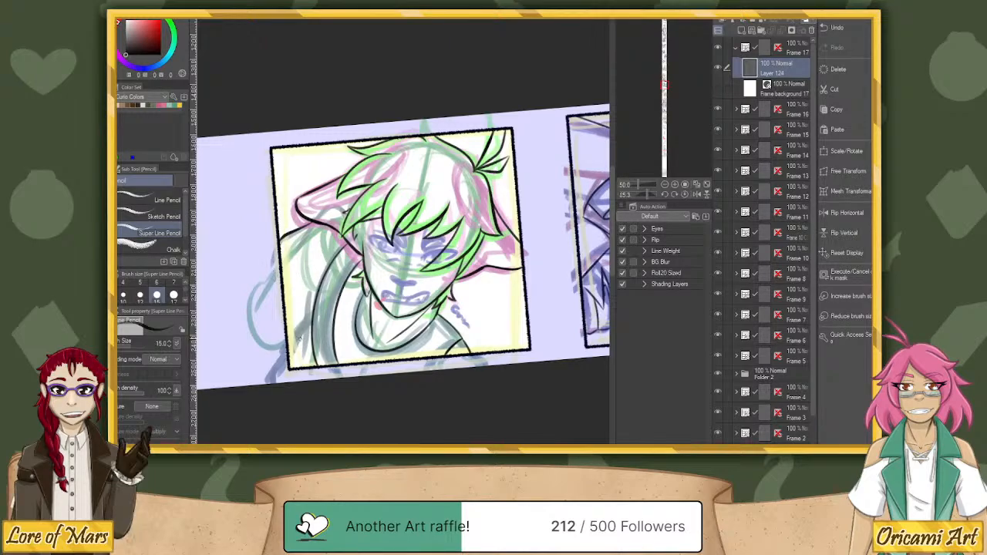
# Rotate the canvas to about 37 degrees and ink the fold line in the clothing between the curved band and the panel's lower corner.
pyautogui.click(686, 194)
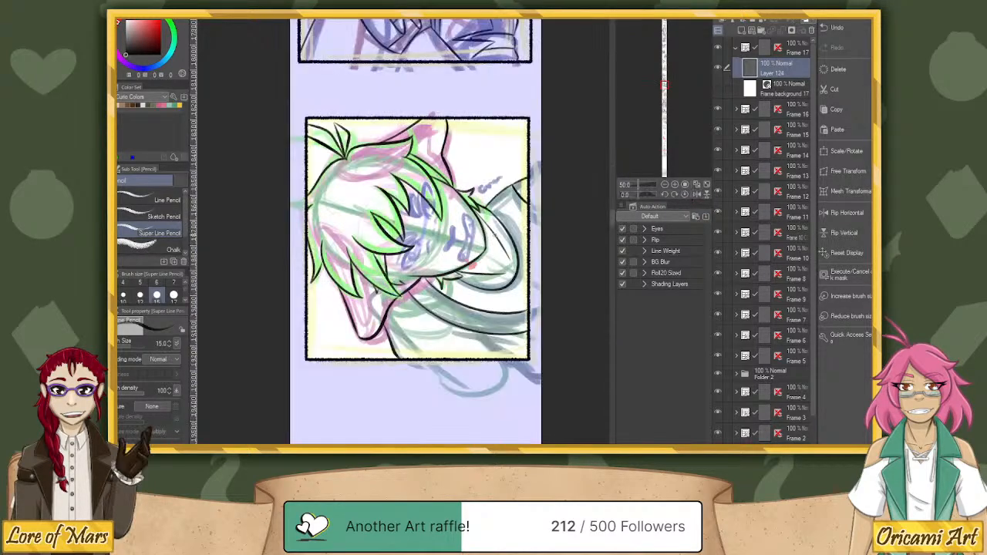
pyautogui.moveTo(635, 195); pyautogui.dragTo(645, 197)
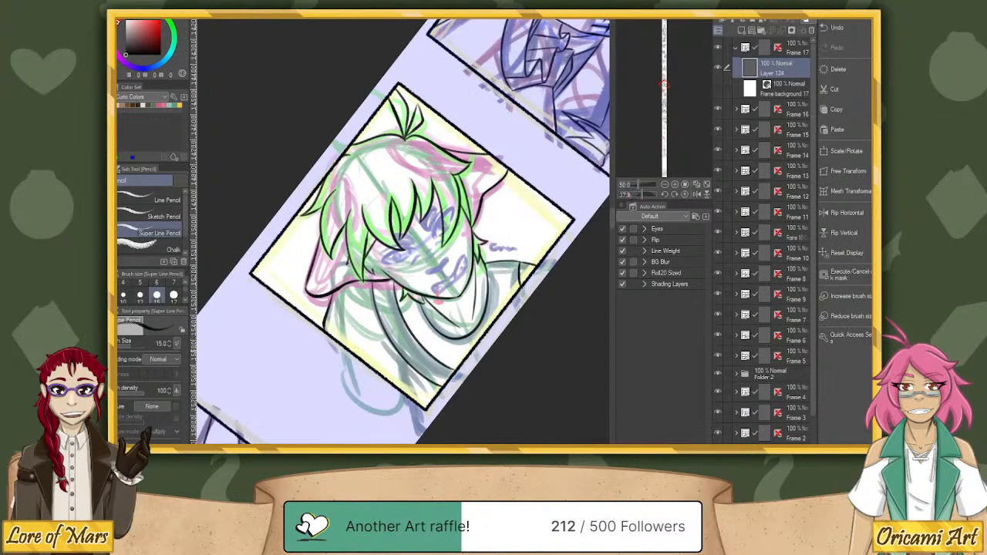
pyautogui.moveTo(413, 399); pyautogui.dragTo(383, 337)
pyautogui.moveTo(409, 377); pyautogui.dragTo(411, 361)
pyautogui.hotkey('ctrl', 'z')
pyautogui.hotkey('ctrl', 'z')
pyautogui.moveTo(414, 401); pyautogui.dragTo(405, 360)
pyautogui.moveTo(413, 398); pyautogui.dragTo(408, 373)
pyautogui.hotkey('ctrl', 'z')
pyautogui.hotkey('ctrl', 'z')
pyautogui.moveTo(407, 398); pyautogui.dragTo(398, 353)
# Collapse the Frame 17 folder, straighten the canvas and review the other panels along the comic strip.
pyautogui.click(741, 53)
pyautogui.click(685, 195)
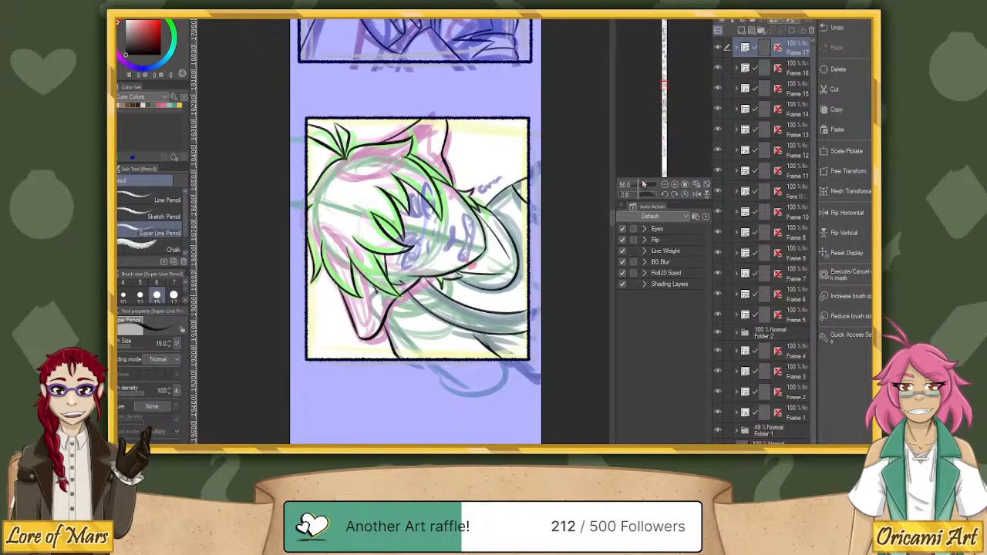
pyautogui.moveTo(640, 184); pyautogui.dragTo(636, 184)
pyautogui.moveTo(551, 392); pyautogui.dragTo(557, 209)
pyautogui.moveTo(564, 371); pyautogui.dragTo(558, 187)
pyautogui.moveTo(548, 386); pyautogui.dragTo(542, 406)
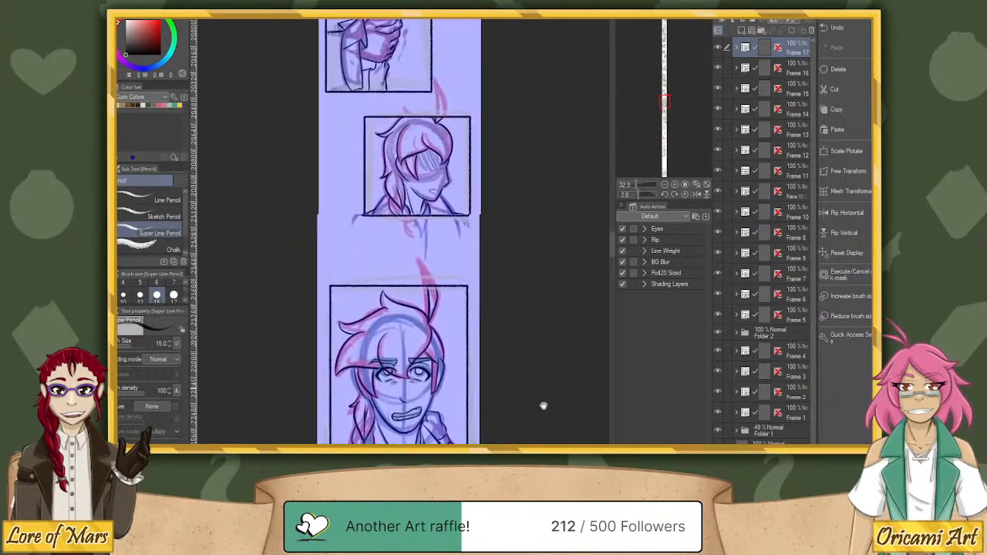
pyautogui.moveTo(538, 232); pyautogui.dragTo(538, 385)
pyautogui.moveTo(544, 163); pyautogui.dragTo(544, 275)
pyautogui.moveTo(555, 139); pyautogui.dragTo(568, 269)
# Zoom back in on the green-haired character's face and add a new layer above the line art in Frame 17.
pyautogui.moveTo(641, 194); pyautogui.dragTo(640, 187)
pyautogui.moveTo(559, 343); pyautogui.dragTo(528, 324)
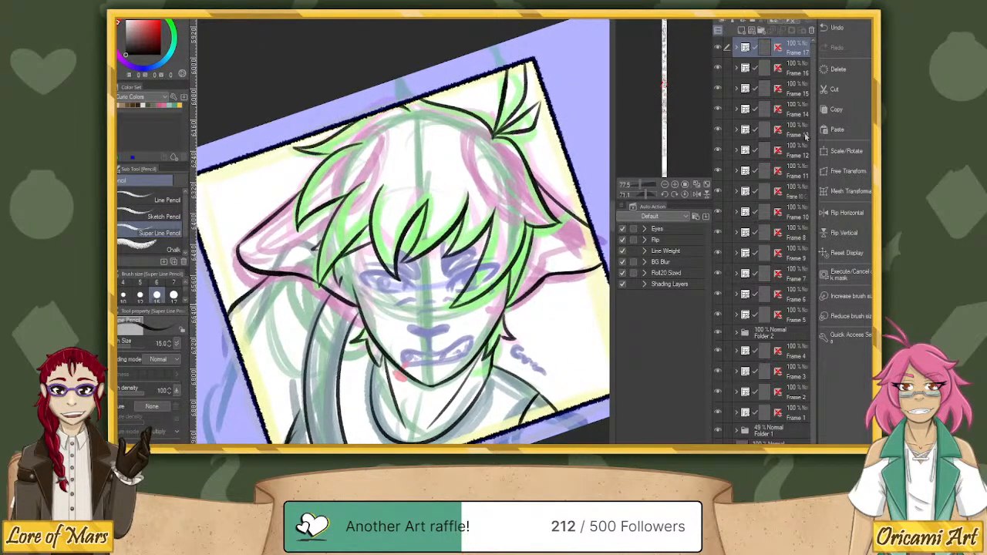
pyautogui.click(738, 50)
pyautogui.click(743, 30)
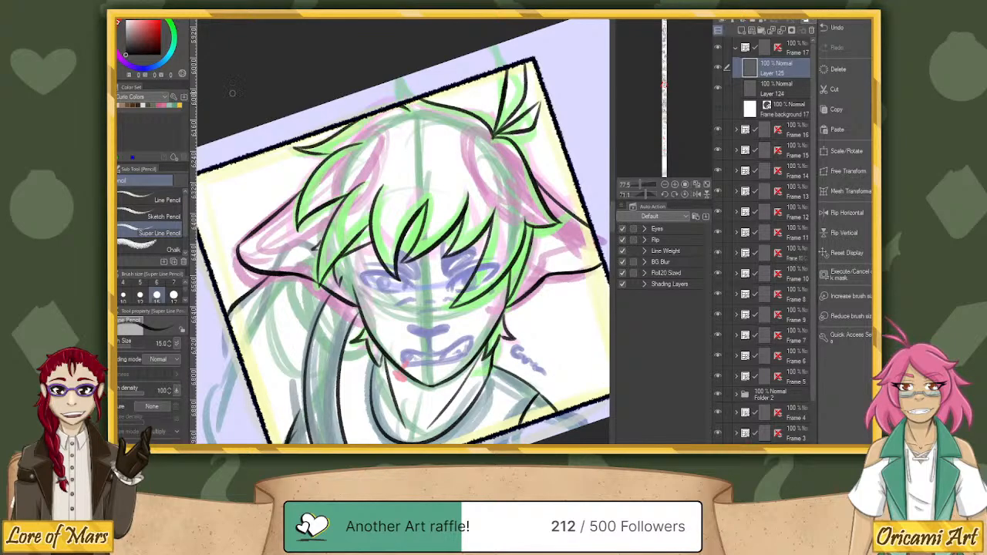
# Ink the thick upper lid of the eye nearest the partly hidden ear, redoing the curved stroke until it follows the sketch.
pyautogui.moveTo(647, 197); pyautogui.dragTo(617, 188)
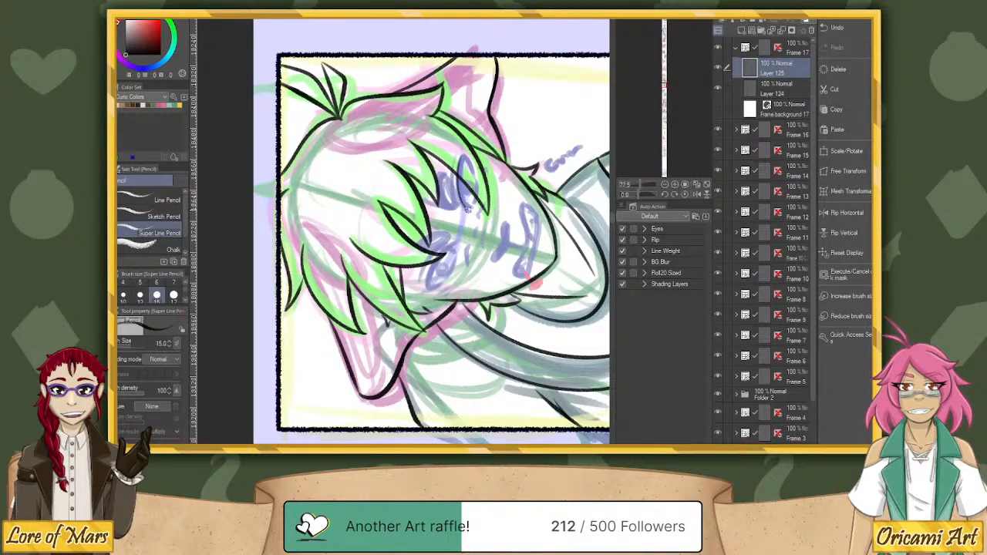
pyautogui.moveTo(468, 210)
pyautogui.mouseDown()
pyautogui.moveTo(458, 166)
pyautogui.moveTo(476, 56)
pyautogui.moveTo(471, 208)
pyautogui.moveTo(460, 174)
pyautogui.mouseUp()
pyautogui.hotkey('ctrl', 'z')
pyautogui.hotkey('ctrl', 'z')
pyautogui.moveTo(467, 208)
pyautogui.mouseDown()
pyautogui.moveTo(460, 174)
pyautogui.moveTo(474, 220)
pyautogui.moveTo(463, 160)
pyautogui.mouseUp()
pyautogui.hotkey('ctrl', 'z')
pyautogui.hotkey('ctrl', 'z')
# Refine the ends of the upper lid with short tapering strokes at the eye's outer and inner corners.
pyautogui.hotkey('ctrl', 'z')
pyautogui.moveTo(462, 200); pyautogui.dragTo(465, 154)
pyautogui.hotkey('ctrl', 'z')
pyautogui.hotkey('ctrl', 'z')
pyautogui.moveTo(464, 154)
pyautogui.mouseDown()
pyautogui.moveTo(476, 173)
pyautogui.moveTo(461, 194)
pyautogui.mouseUp()
pyautogui.hotkey('ctrl', 'z')
pyautogui.hotkey('ctrl', 'z')
pyautogui.hotkey('ctrl', 'z')
pyautogui.hotkey('ctrl', 'z')
pyautogui.hotkey('ctrl', 'z')
pyautogui.hotkey('ctrl', 'z')
pyautogui.moveTo(466, 158); pyautogui.dragTo(474, 177)
pyautogui.hotkey('ctrl', 'z')
pyautogui.moveTo(460, 194); pyautogui.dragTo(471, 208)
pyautogui.hotkey('ctrl', 'z')
pyautogui.moveTo(460, 190); pyautogui.dragTo(468, 207)
pyautogui.hotkey('ctrl', 'z')
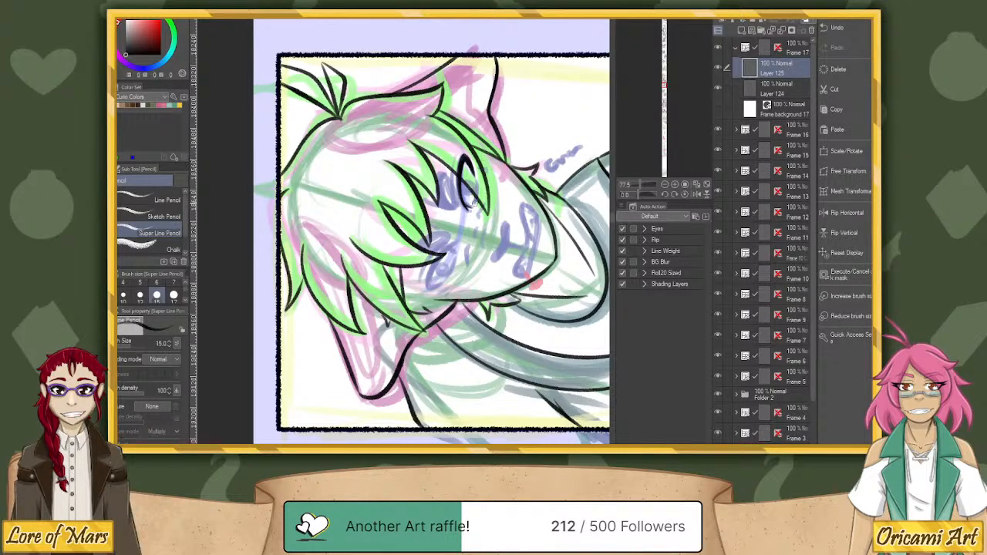
pyautogui.hotkey('ctrl', 'z')
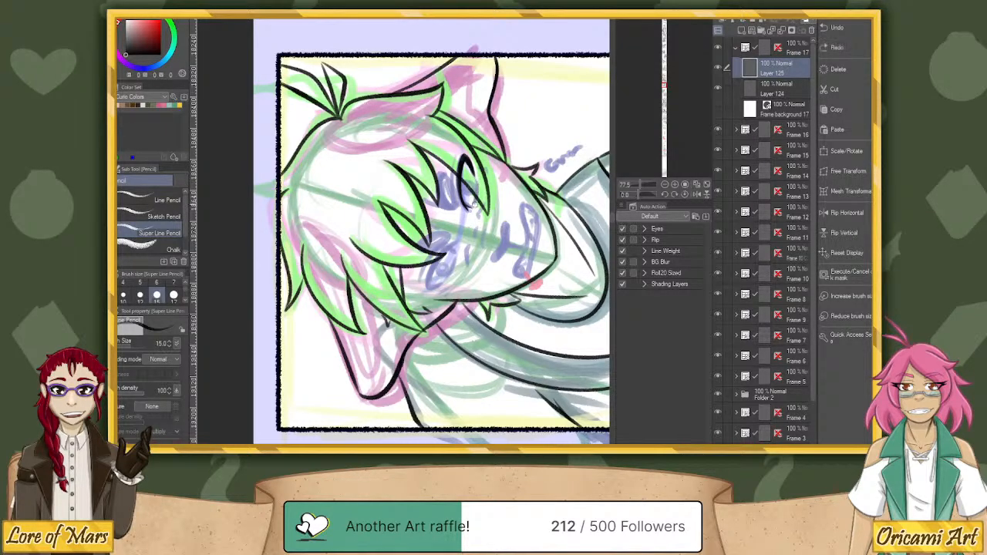
# Ink the thin lower lid of the same eye, turning the canvas around for the stroke and resetting its rotation.
pyautogui.moveTo(475, 182); pyautogui.dragTo(472, 206)
pyautogui.moveTo(640, 195); pyautogui.dragTo(662, 214)
pyautogui.hotkey('ctrl', 'z')
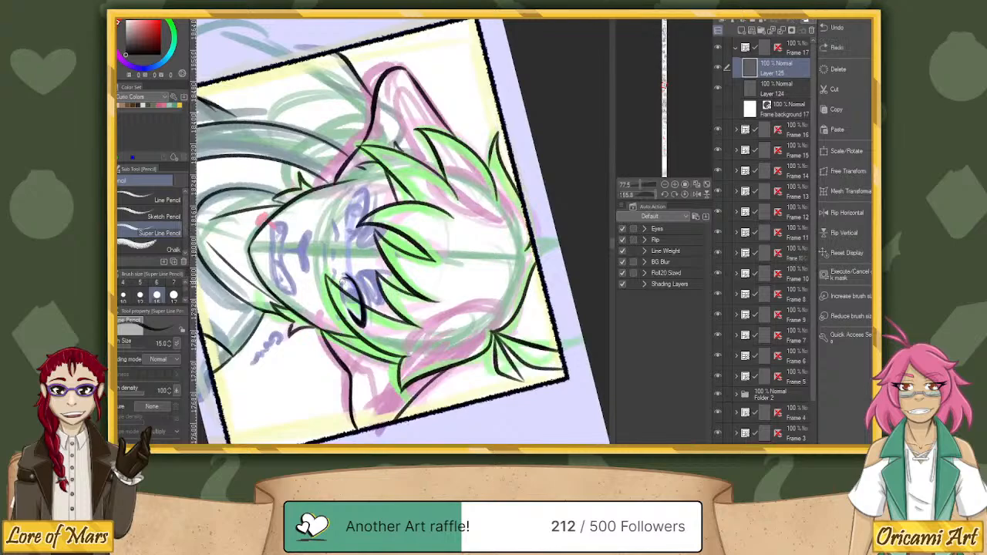
pyautogui.moveTo(341, 286)
pyautogui.mouseDown()
pyautogui.moveTo(347, 307)
pyautogui.moveTo(341, 284)
pyautogui.mouseUp()
pyautogui.hotkey('ctrl', 'z')
pyautogui.click(687, 194)
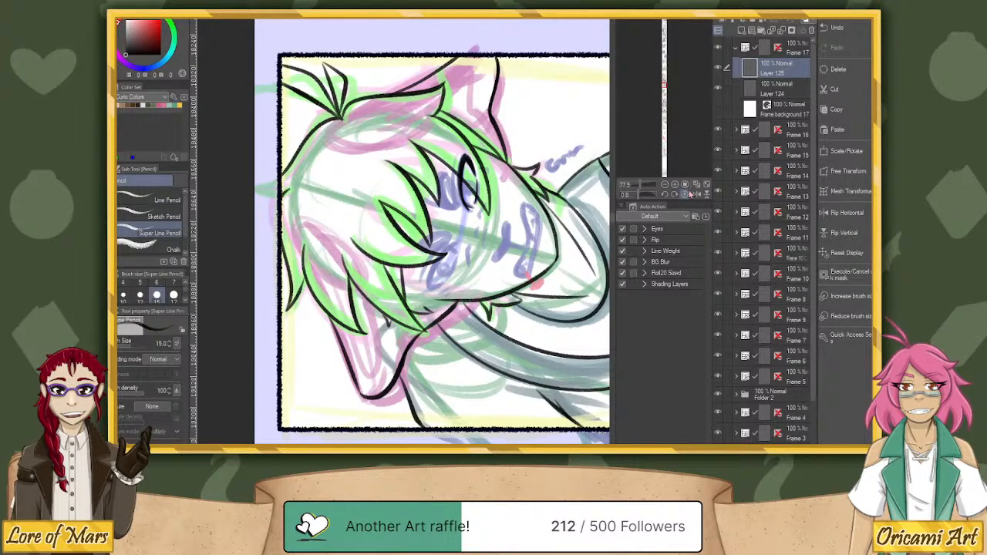
# Duplicate the inked eye layer and place the mirrored copy over the other eye's sketch, beside the fully visible ear.
pyautogui.hotkey('ctrl', 'v')
pyautogui.press('k')
pyautogui.moveTo(525, 187)
pyautogui.mouseDown()
pyautogui.moveTo(506, 272)
pyautogui.moveTo(489, 235)
pyautogui.mouseUp()
pyautogui.hotkey('ctrl', 't')
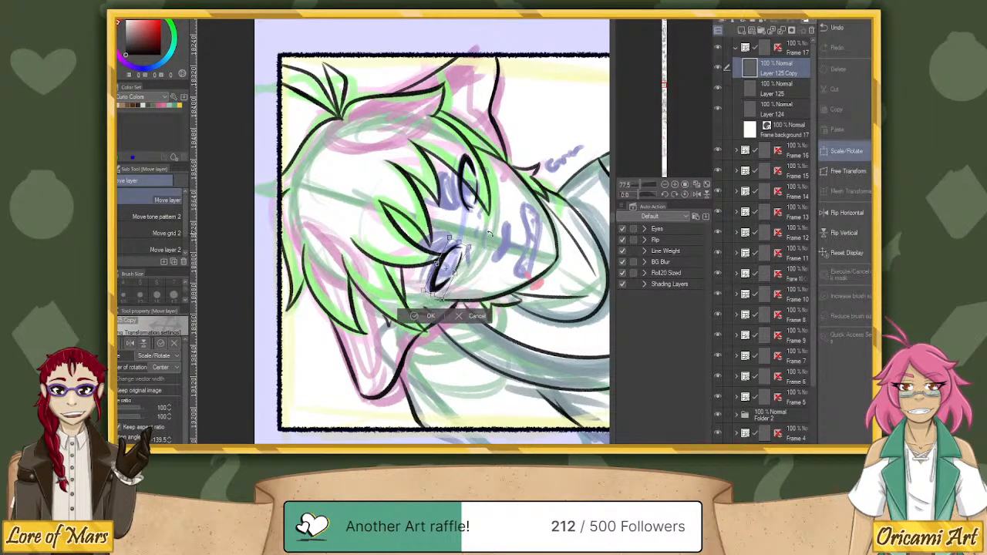
# Rotate the copied eye to -151.5 degrees, nudge it into line with the first eye and apply the transformation.
pyautogui.moveTo(638, 196); pyautogui.dragTo(648, 205)
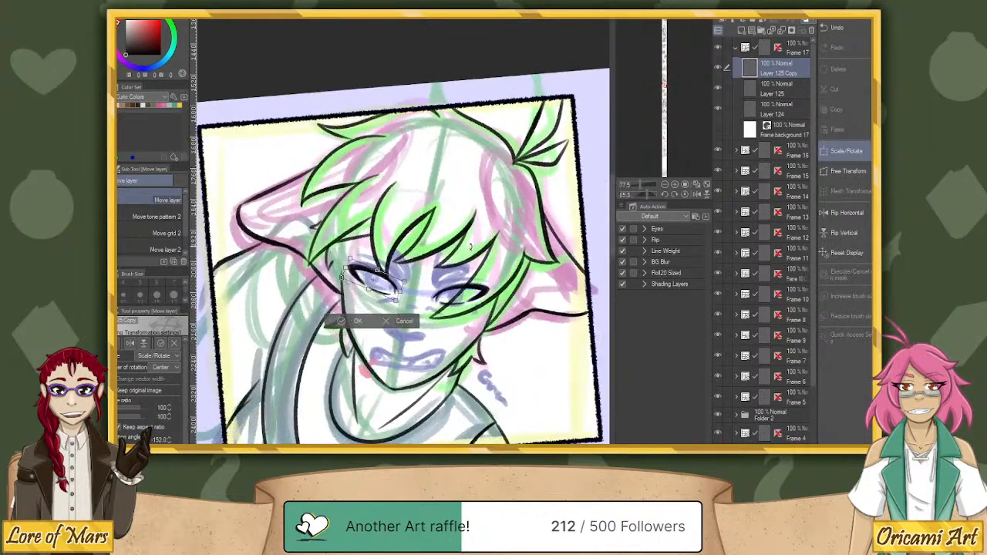
pyautogui.moveTo(471, 246); pyautogui.dragTo(474, 255)
pyautogui.moveTo(399, 286)
pyautogui.mouseDown()
pyautogui.moveTo(465, 299)
pyautogui.moveTo(396, 289)
pyautogui.mouseUp()
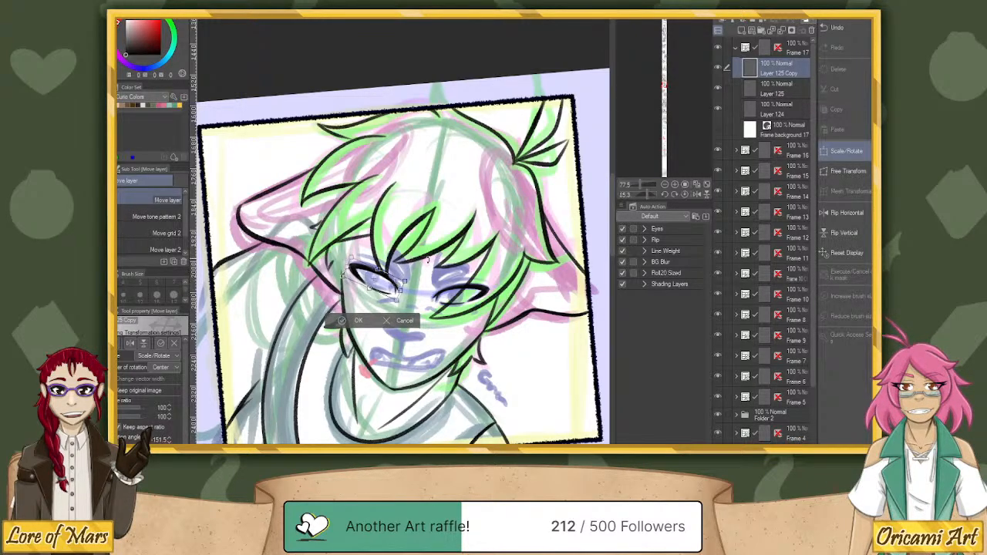
pyautogui.click(342, 322)
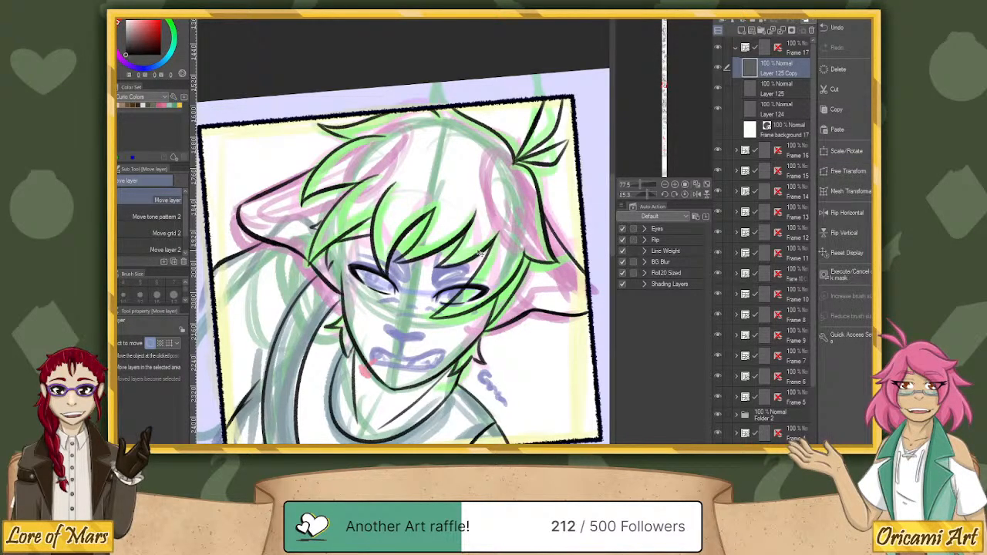
pyautogui.hotkey('ctrl', 't')
pyautogui.click(351, 317)
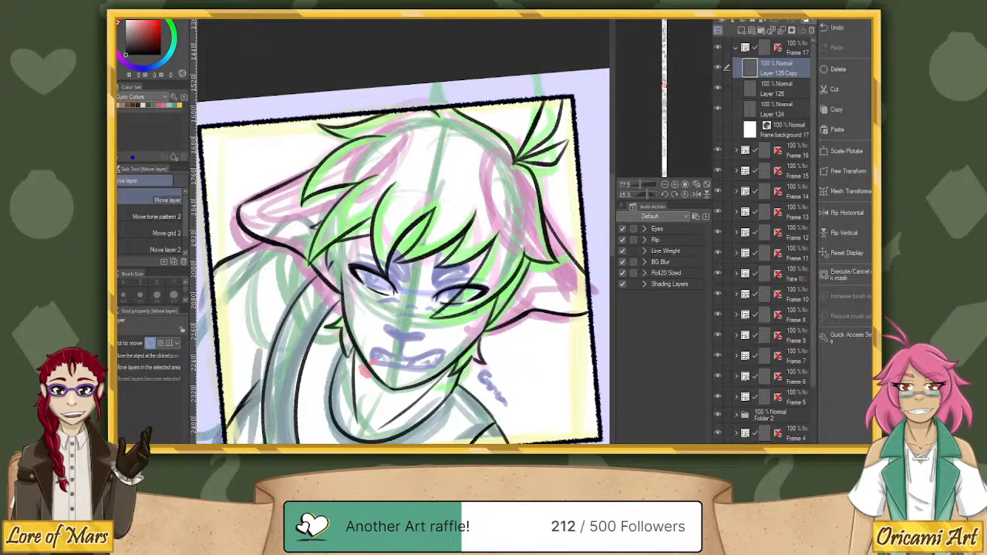
# Switch to the Google image results for "kamina nendoroid" and examine the figure's photos, including the Solaris Japan and Kahotan's Blog ones.
pyautogui.scroll(-4, 525, 297)
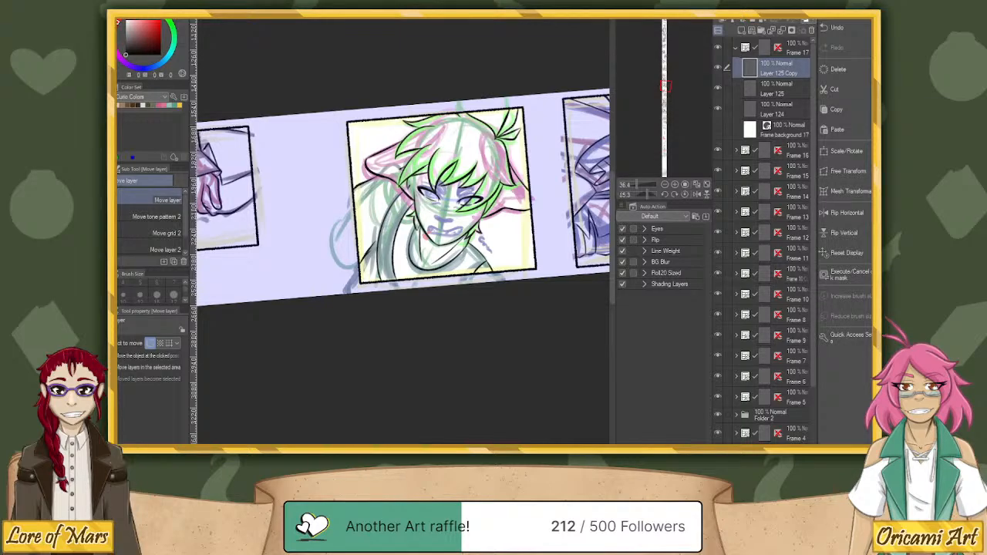
pyautogui.moveTo(986, 96); pyautogui.dragTo(382, 22)
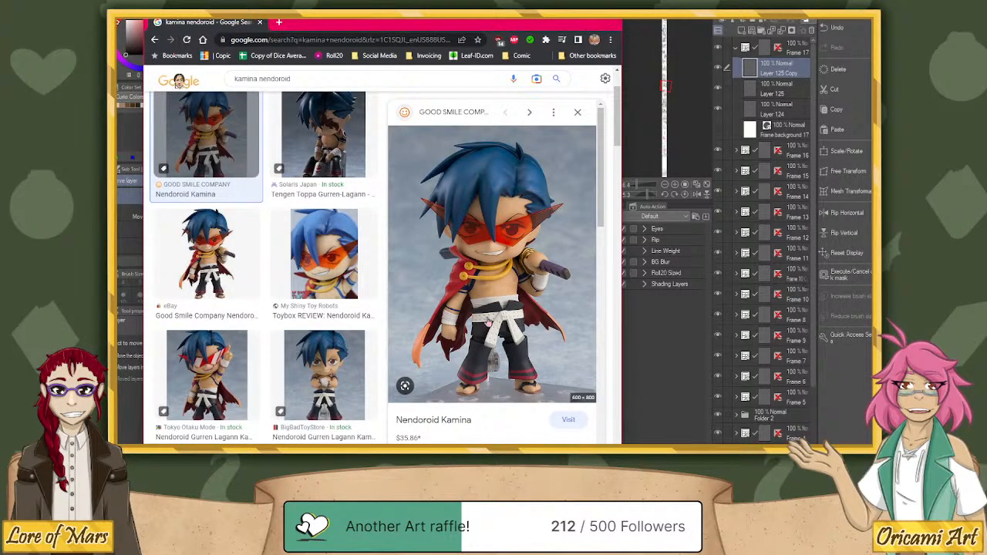
pyautogui.click(339, 143)
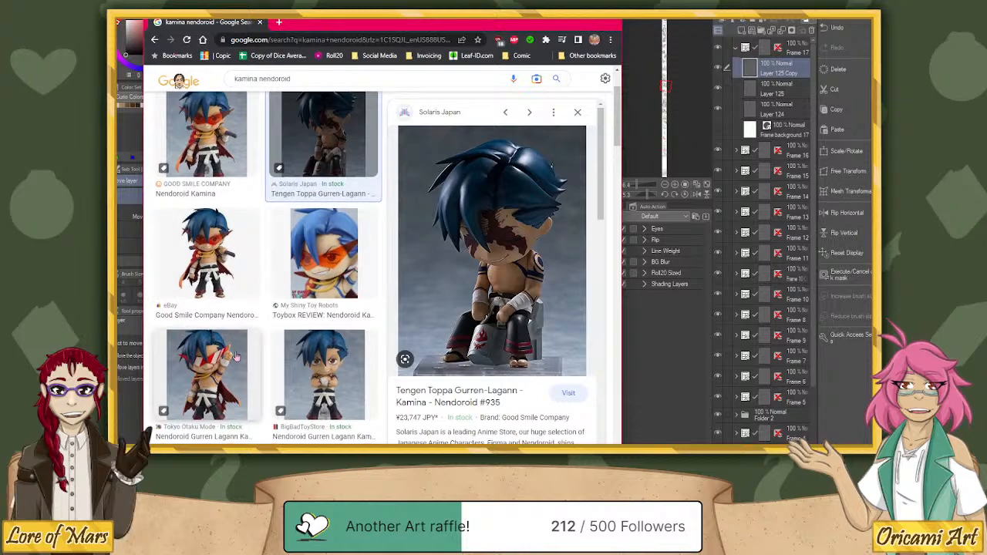
pyautogui.scroll(-3, 232, 359)
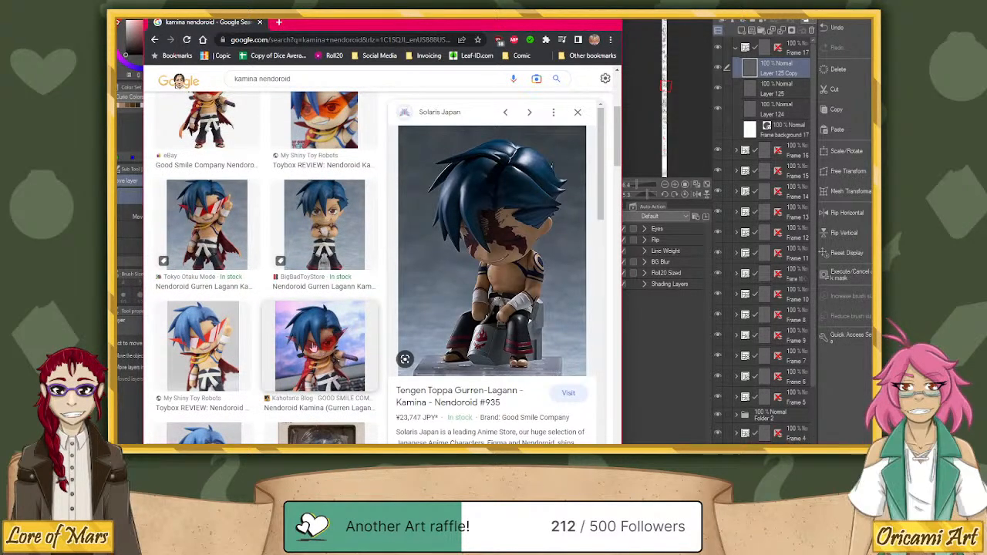
pyautogui.click(311, 349)
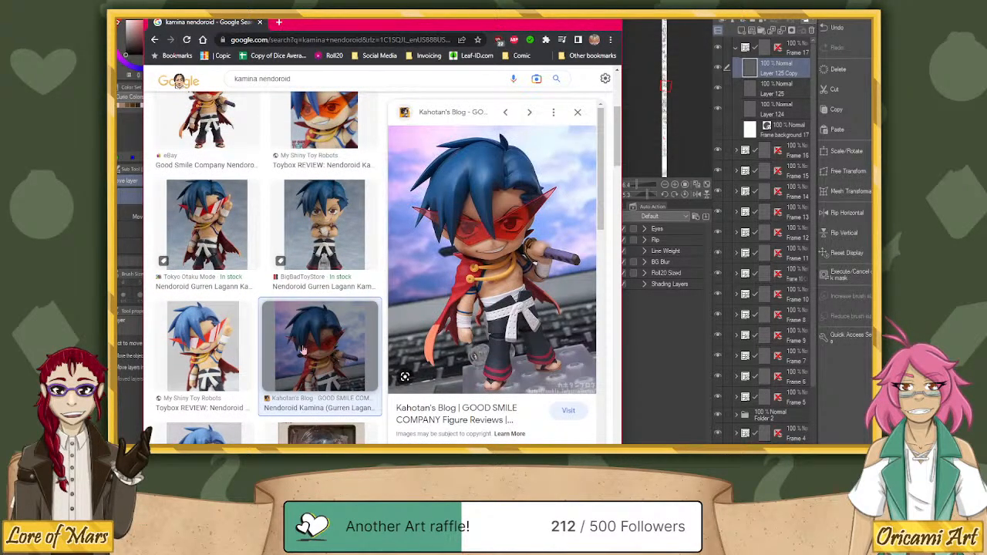
pyautogui.scroll(-2, 305, 351)
pyautogui.scroll(-7, 303, 349)
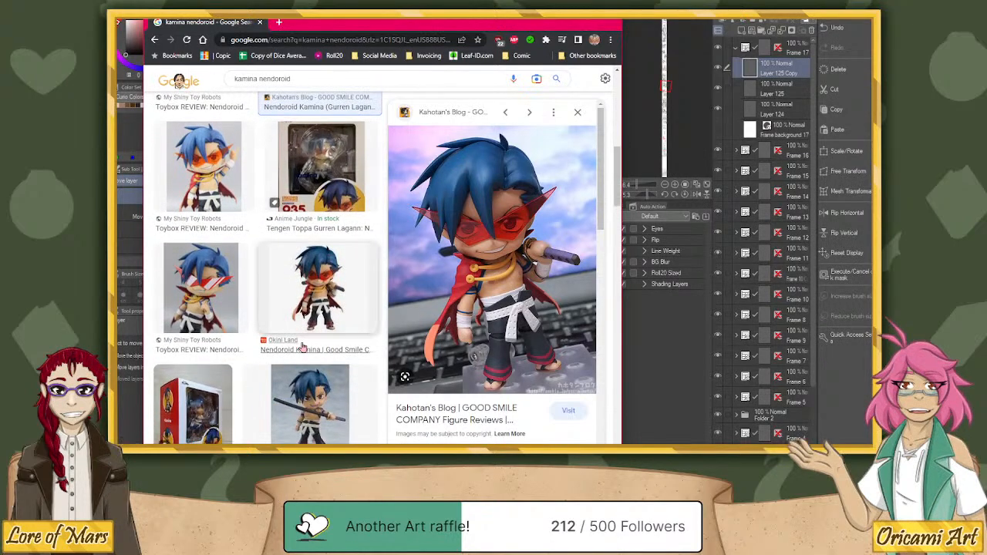
pyautogui.scroll(2, 304, 349)
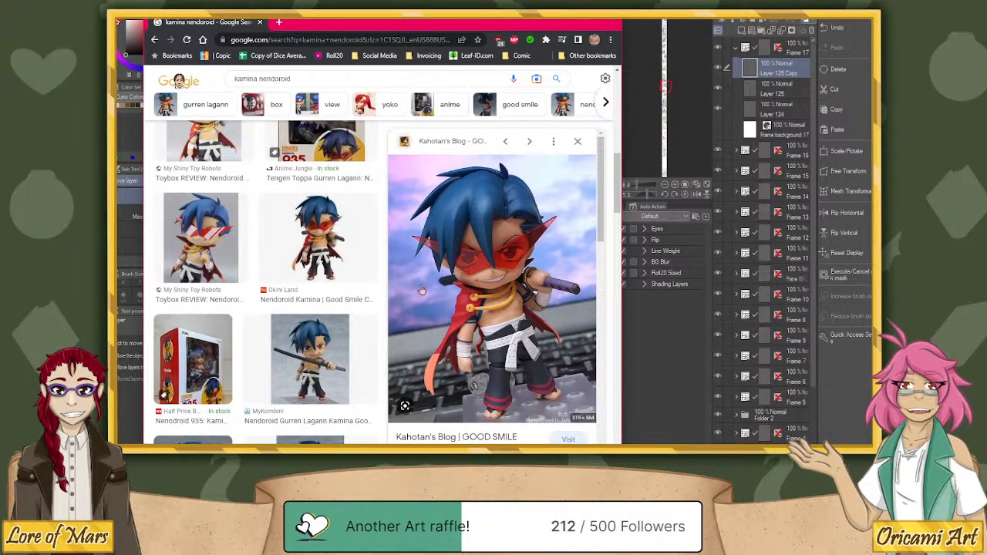
pyautogui.scroll(3, 282, 300)
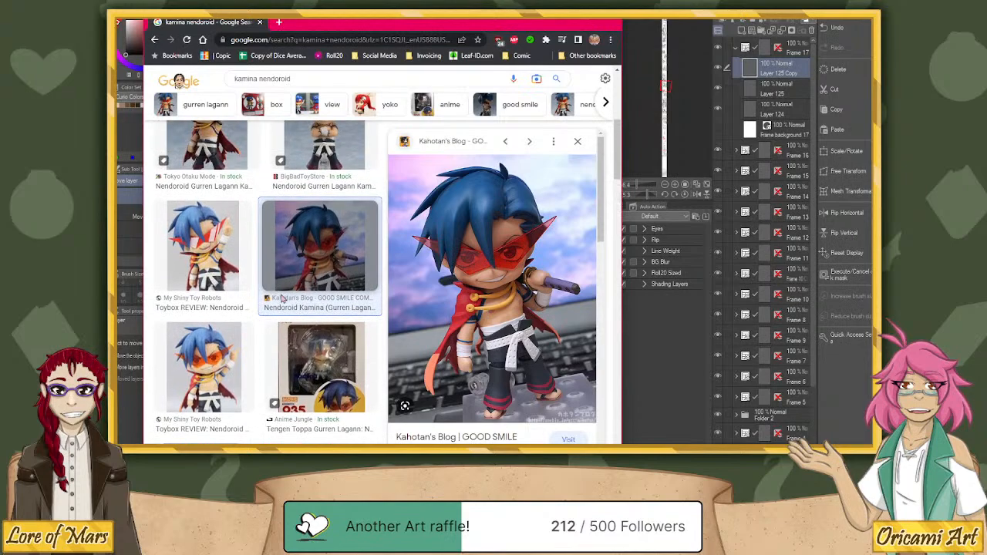
pyautogui.scroll(-2, 282, 300)
pyautogui.scroll(-3, 452, 288)
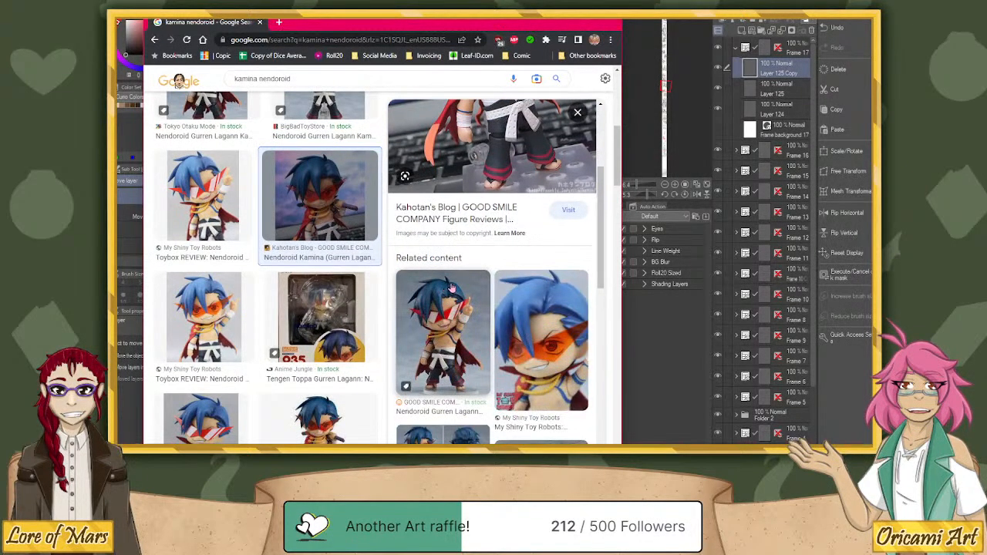
pyautogui.scroll(-4, 308, 300)
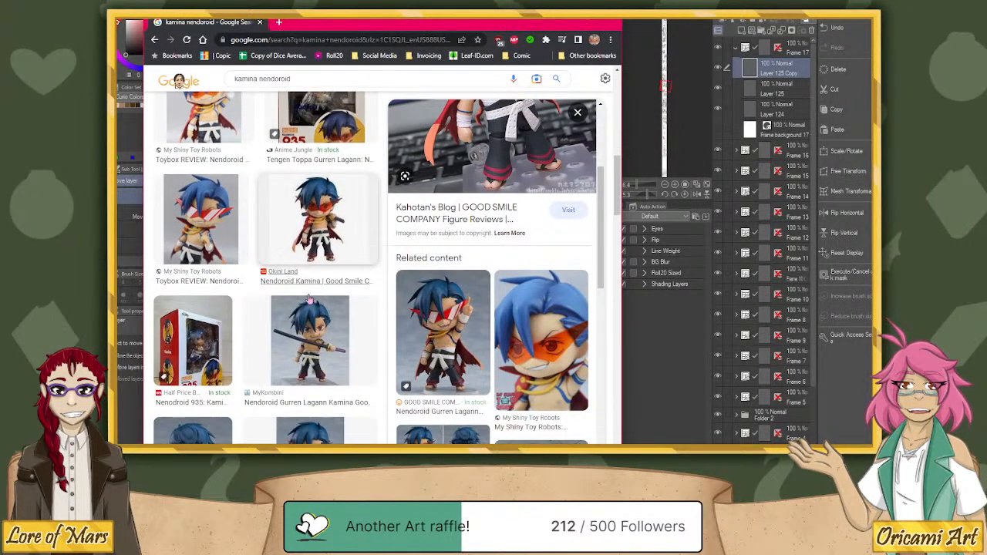
# Look through further Kamina nendoroid image results, previewing the My Shiny Toy Robots review and the four-view Pinterest picture.
pyautogui.scroll(-4, 308, 299)
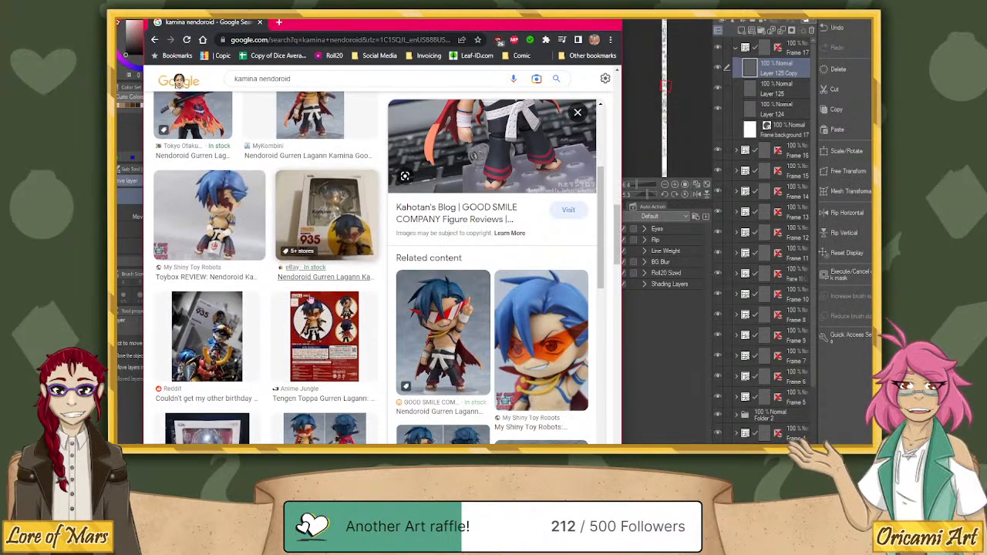
pyautogui.click(257, 236)
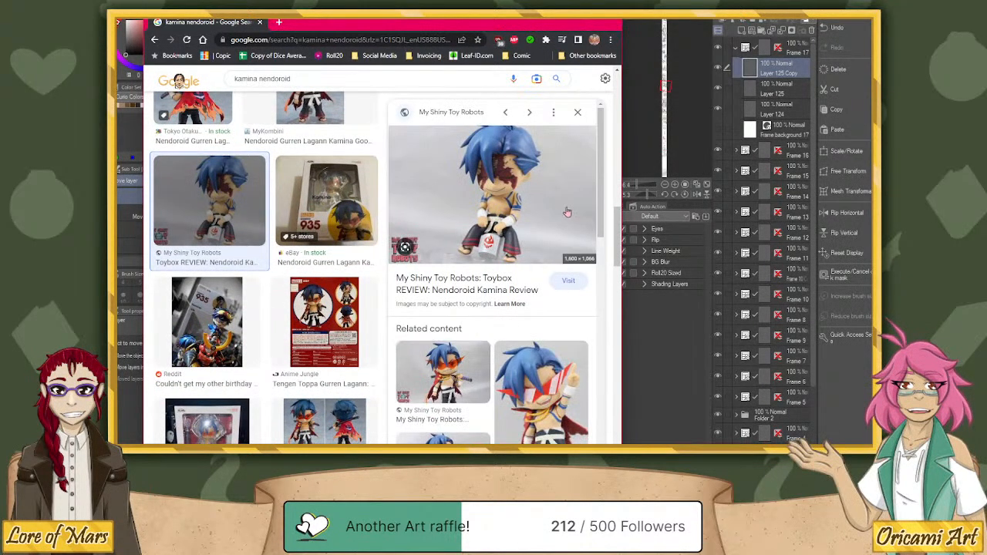
pyautogui.scroll(-2, 343, 232)
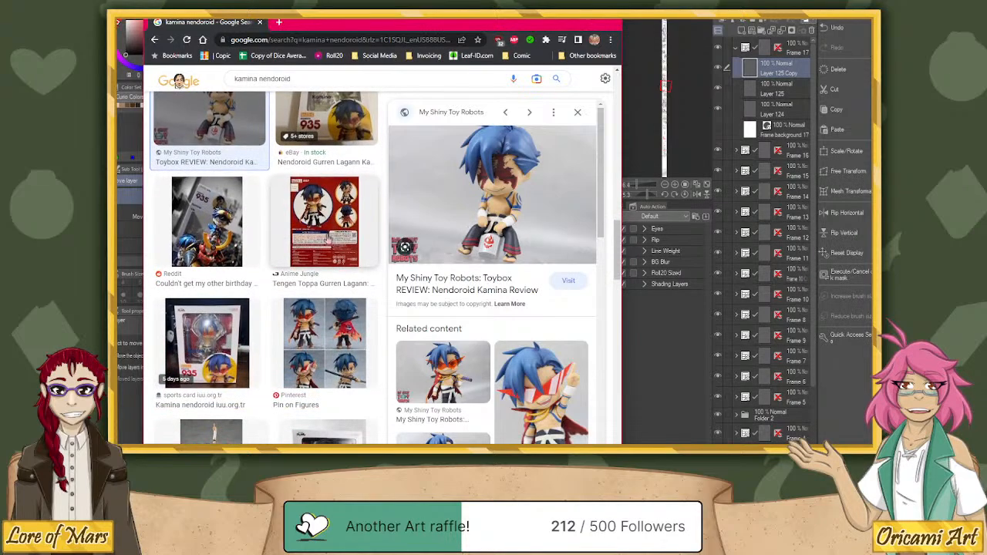
pyautogui.scroll(-2, 312, 266)
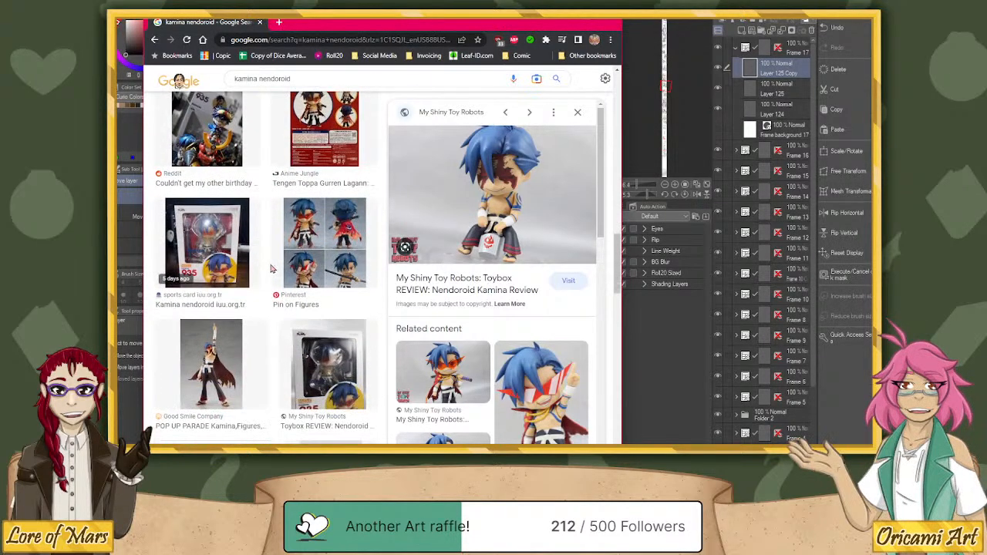
pyautogui.click(314, 266)
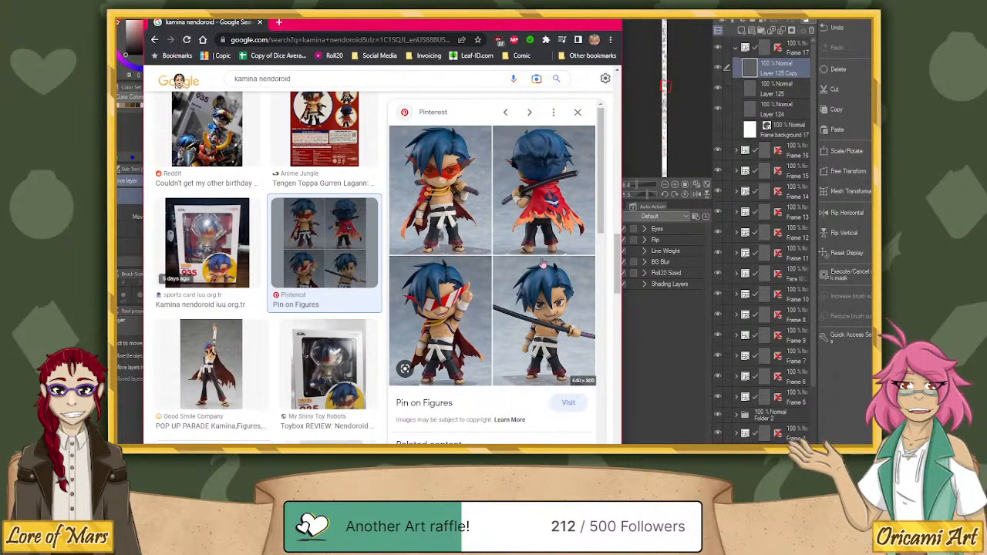
# Search Google for "vash pop up parade" and open the Good Smile Company product page for POP UP PARADE Vash the Stampede.
pyautogui.click(357, 42)
pyautogui.write('vash')
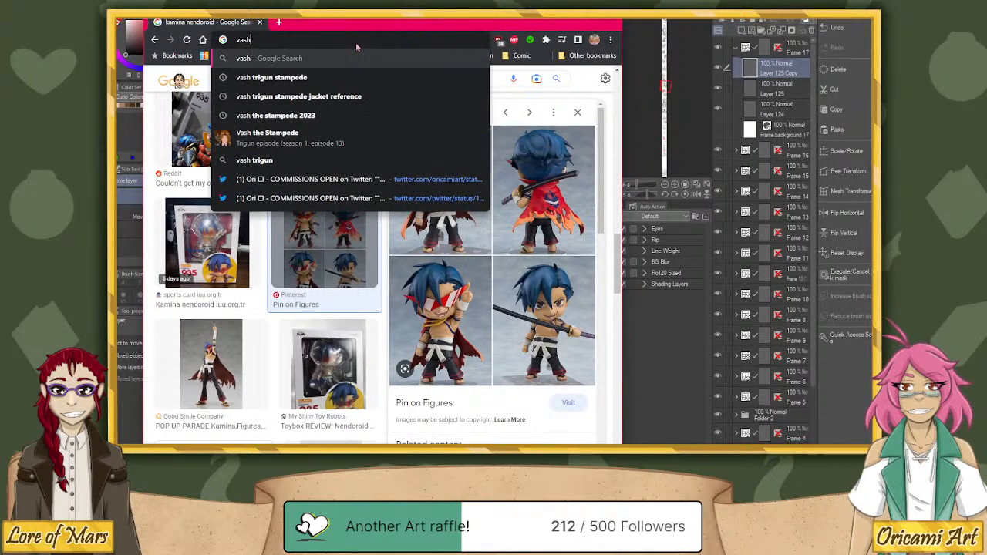
pyautogui.write(' pop')
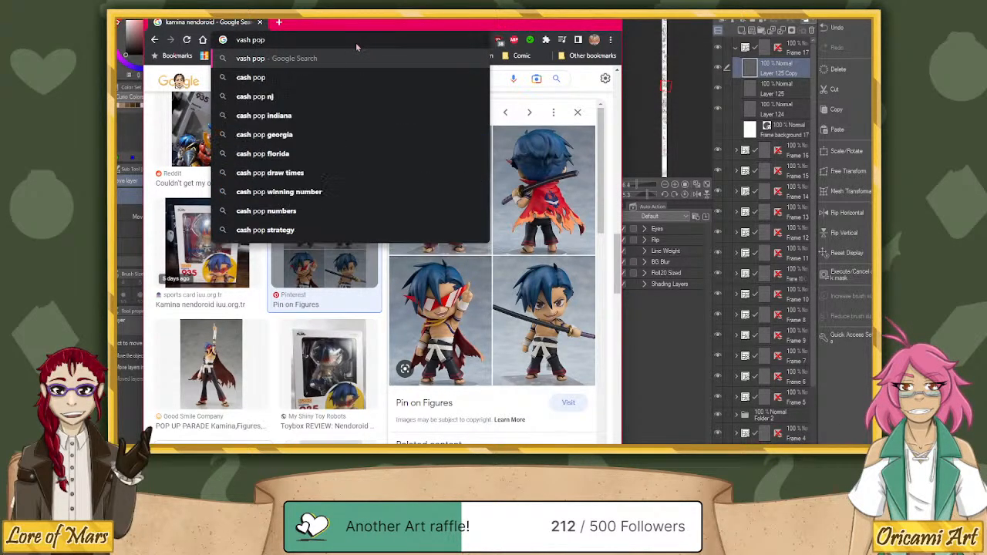
pyautogui.write(' up p')
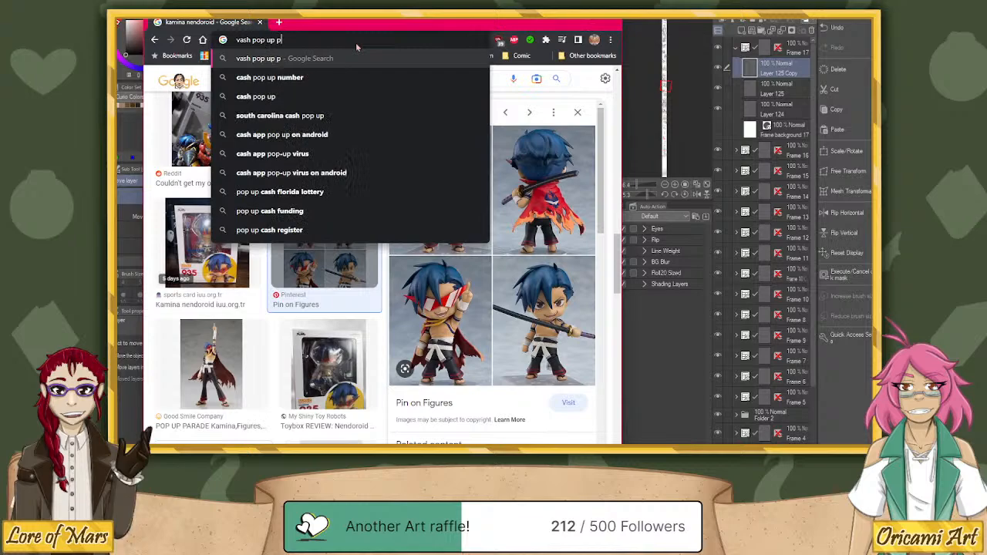
pyautogui.write('arade')
pyautogui.press('Return')
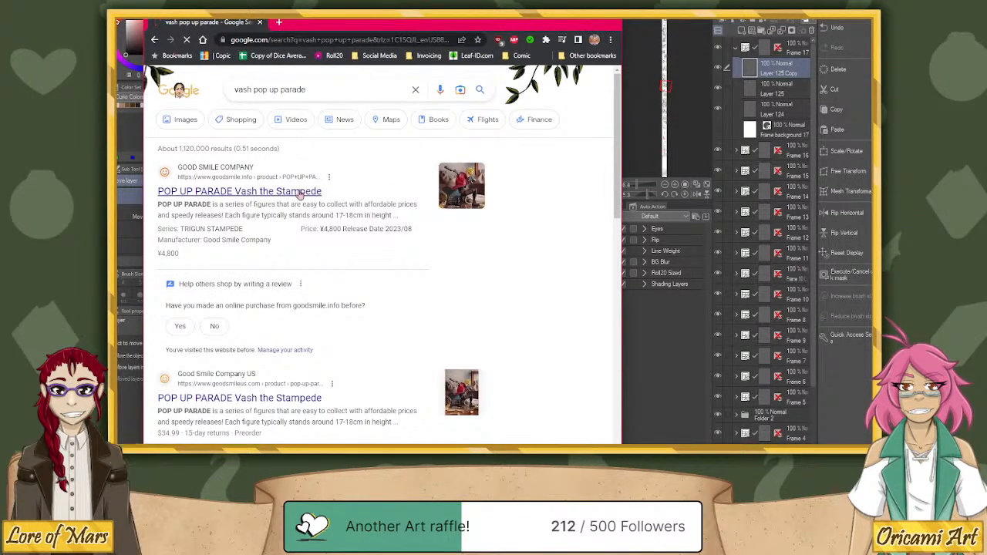
pyautogui.click(305, 192)
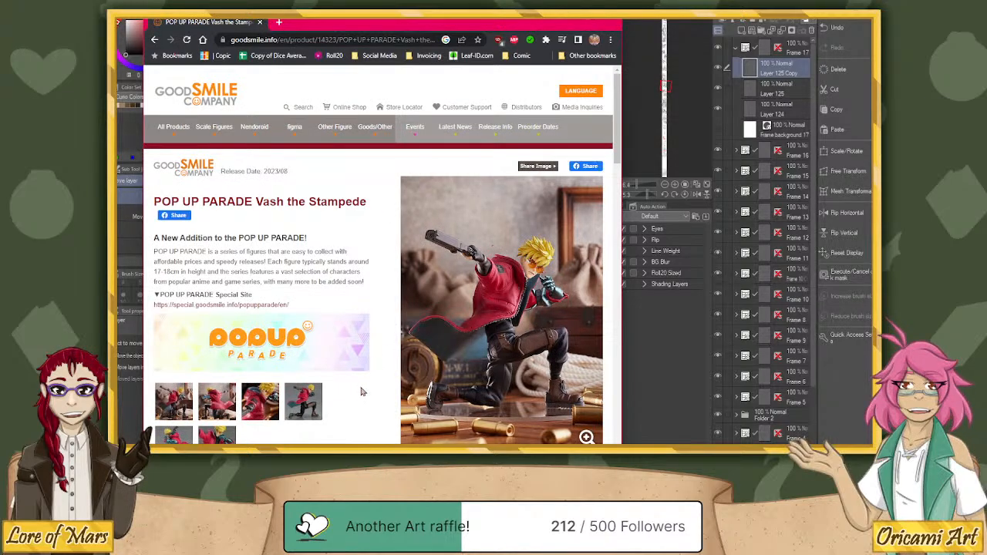
# Examine the Vash the Stampede figure's product photos, enlarging the kneeling pose, and switch back to the comic canvas.
pyautogui.click(540, 316)
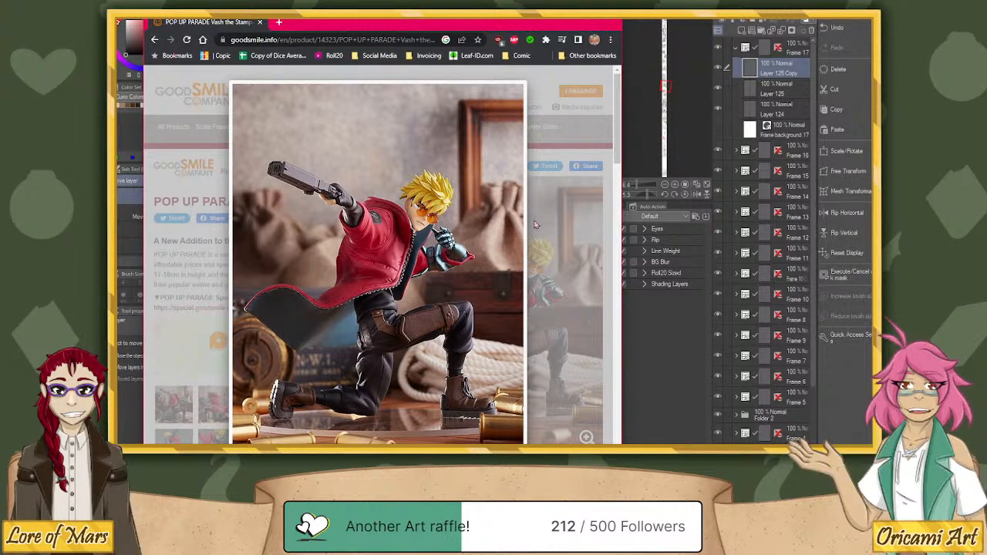
pyautogui.click(575, 278)
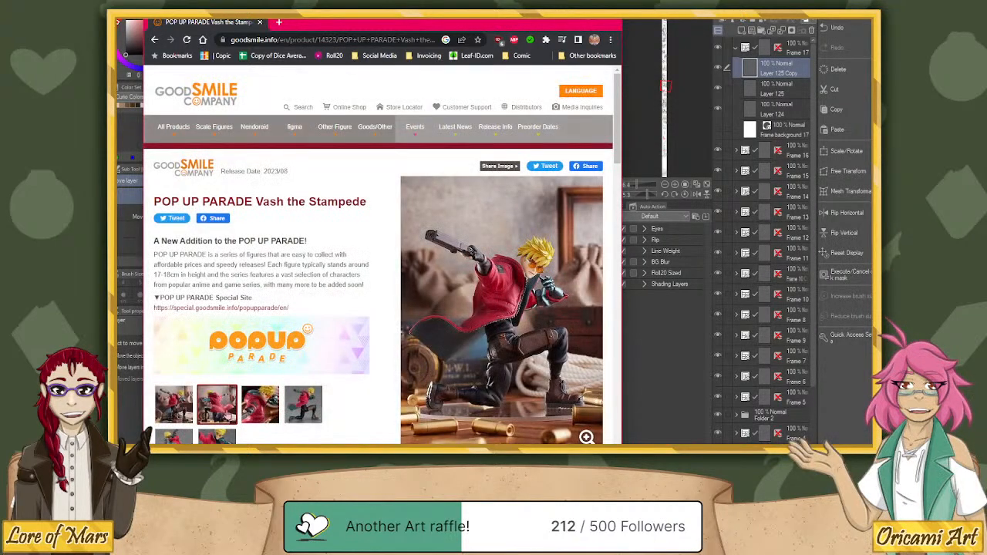
pyautogui.scroll(-5, 445, 288)
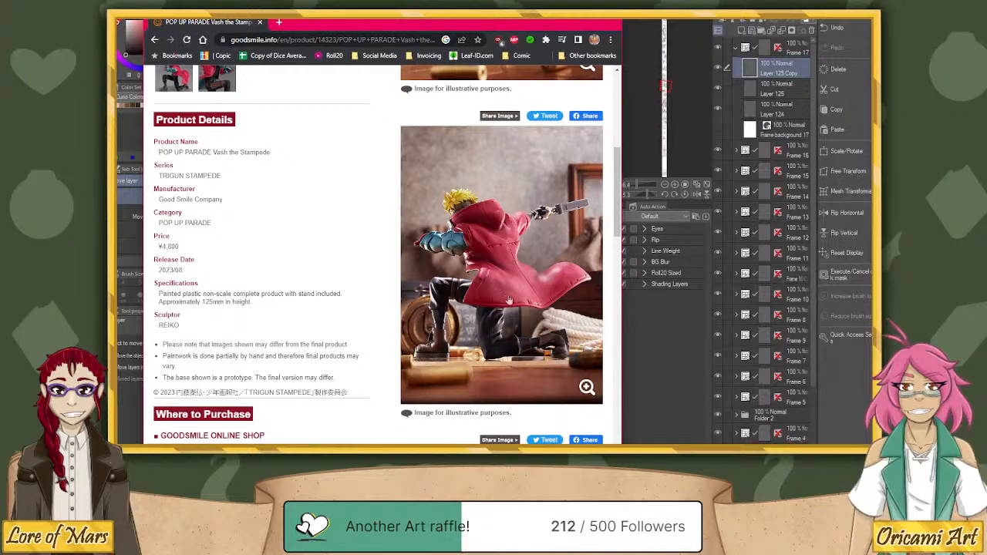
pyautogui.scroll(-3, 526, 313)
pyautogui.scroll(-5, 503, 295)
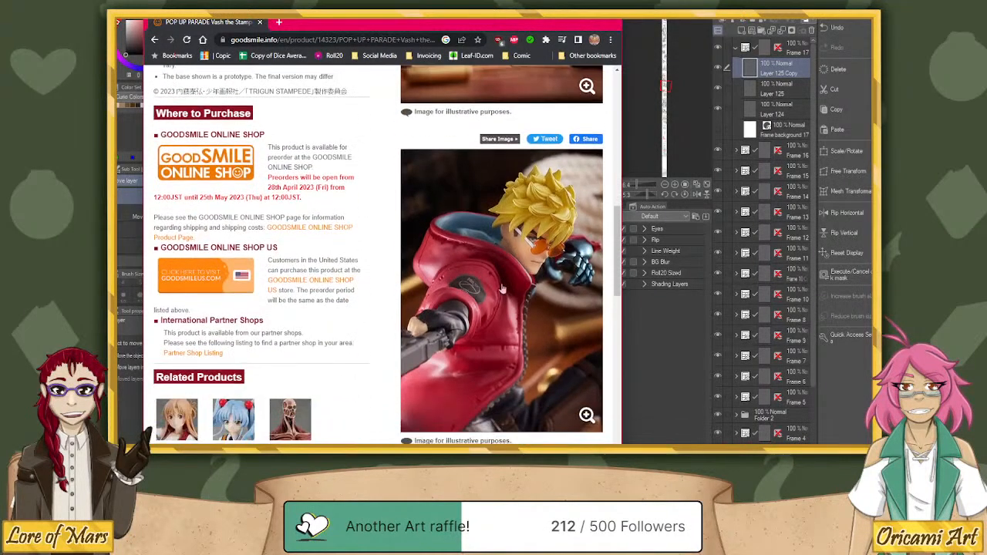
pyautogui.scroll(-3, 502, 289)
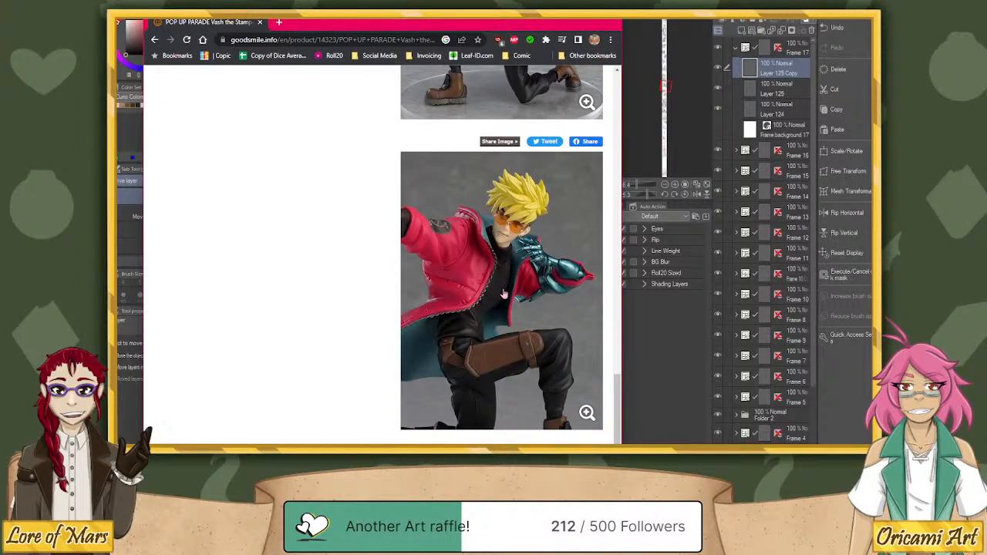
pyautogui.scroll(-2, 503, 296)
pyautogui.scroll(7, 503, 296)
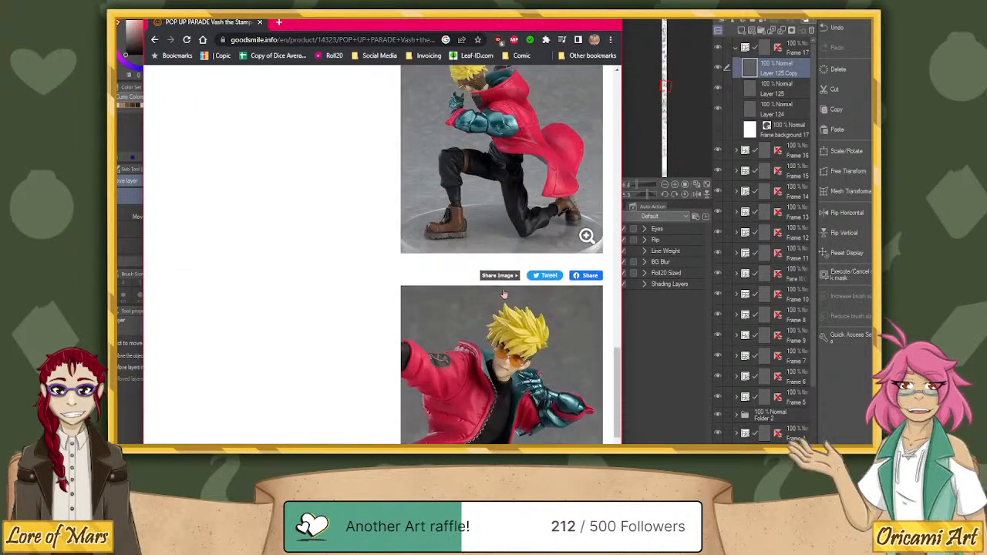
pyautogui.scroll(4, 503, 289)
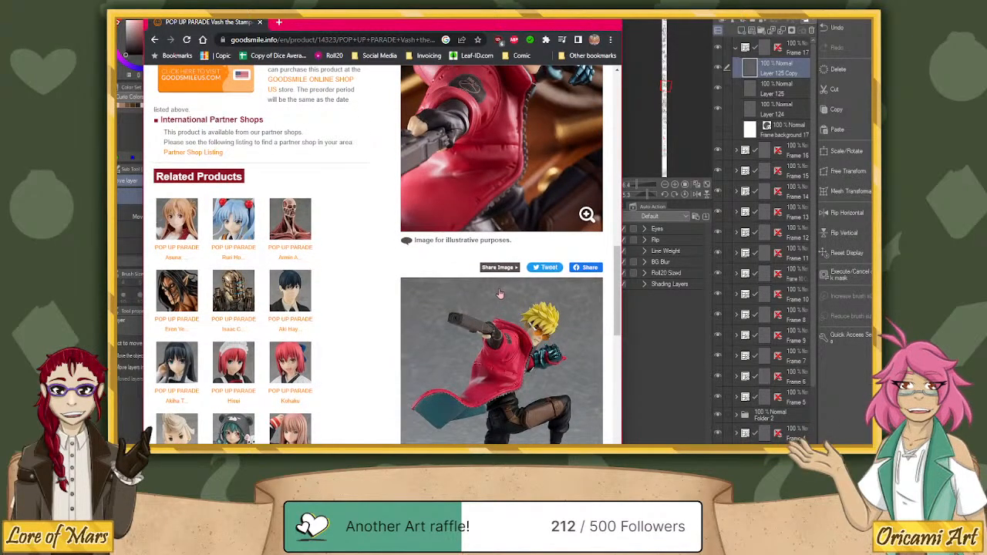
pyautogui.scroll(2, 500, 291)
pyautogui.scroll(1, 498, 286)
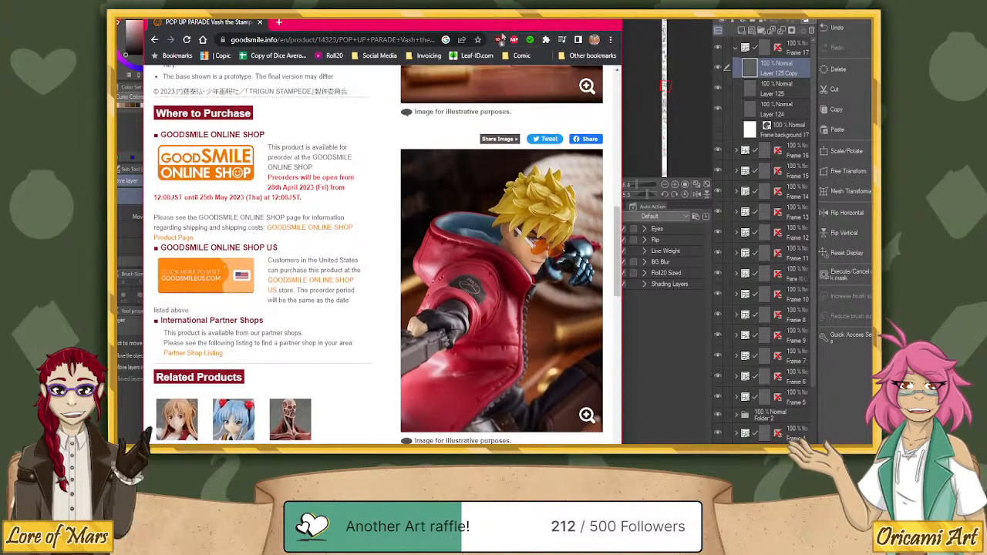
pyautogui.hotkey('alt', 'Tab')
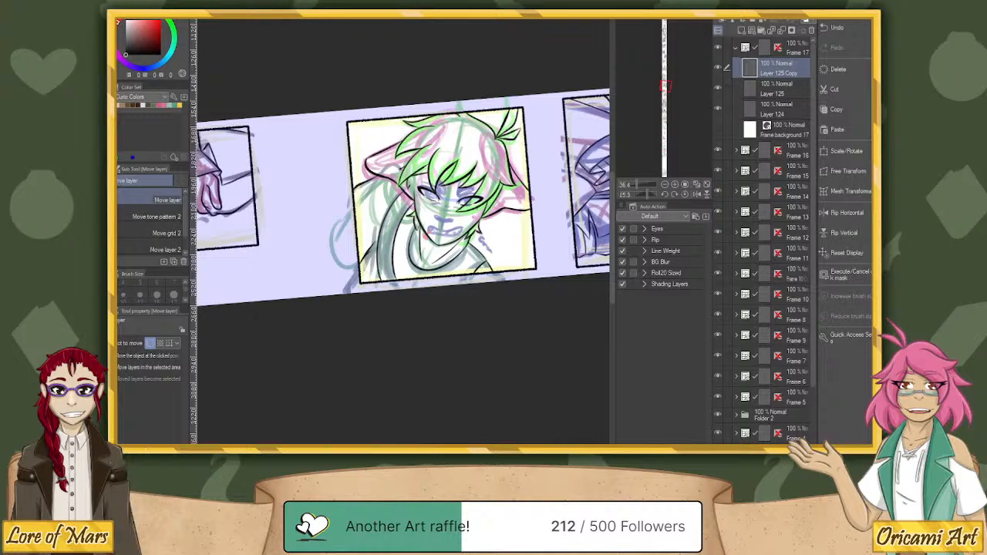
# Bring up the Good Smile page for the Grand Magic POP UP PARADE figure in the purple outfit and examine its enlarged photos.
pyautogui.moveTo(871, 100); pyautogui.dragTo(388, 0)
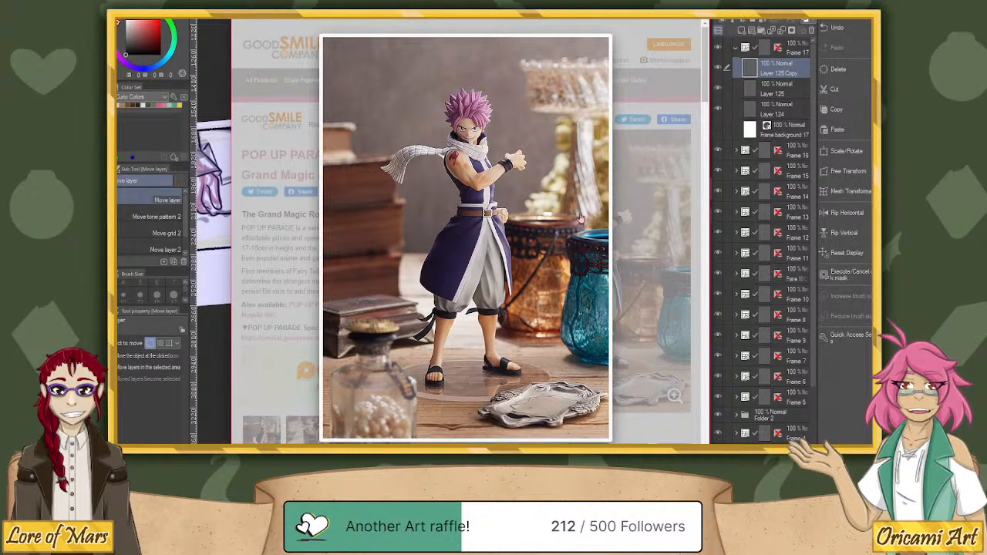
pyautogui.click(659, 266)
pyautogui.scroll(-3, 650, 287)
pyautogui.click(663, 262)
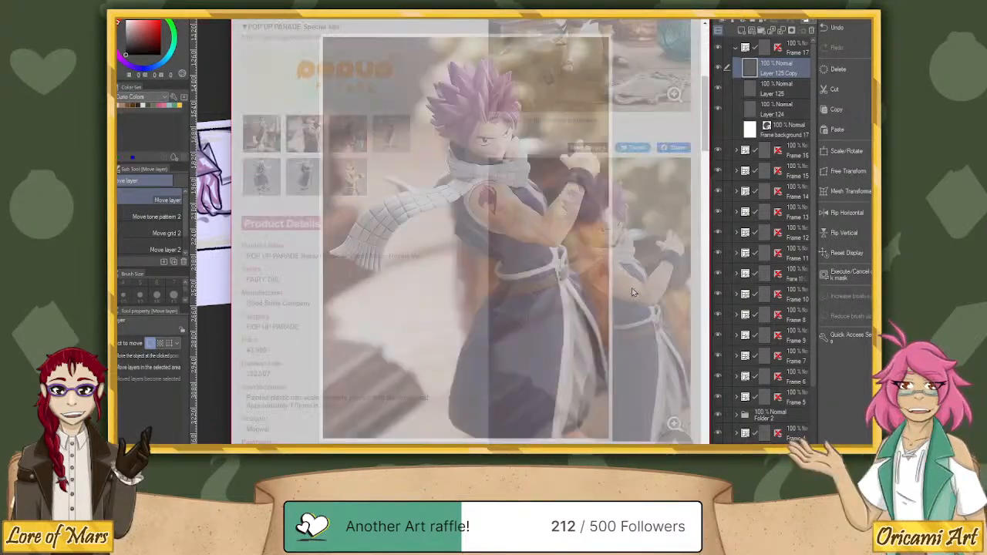
pyautogui.click(676, 249)
pyautogui.scroll(-10, 641, 254)
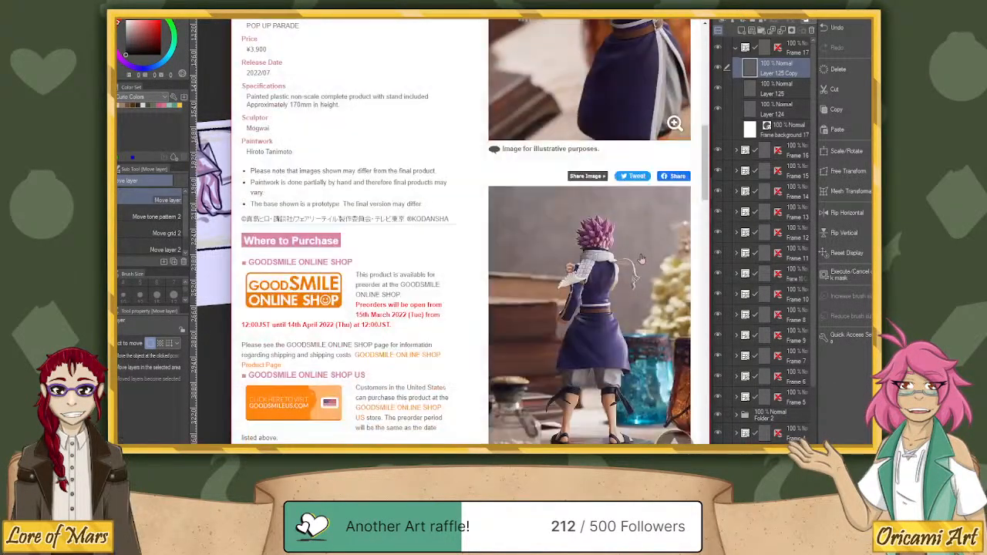
pyautogui.click(619, 285)
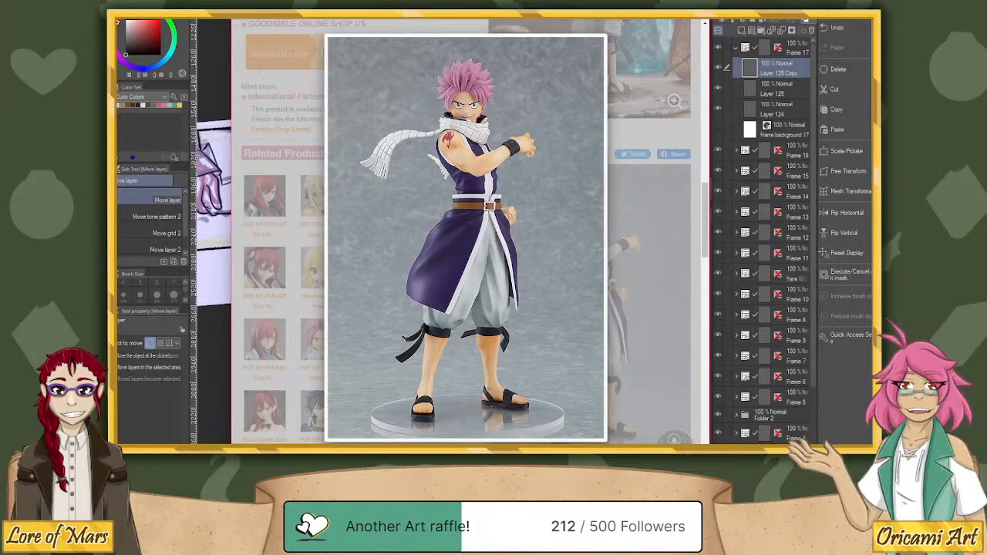
# Switch to the POP UP PARADE Natsu Dragneel XL page and view its close-up, back and front photos enlarged.
pyautogui.moveTo(873, 98); pyautogui.dragTo(118, 38)
pyautogui.hotkey('ctrl', 'Tab')
pyautogui.click(595, 229)
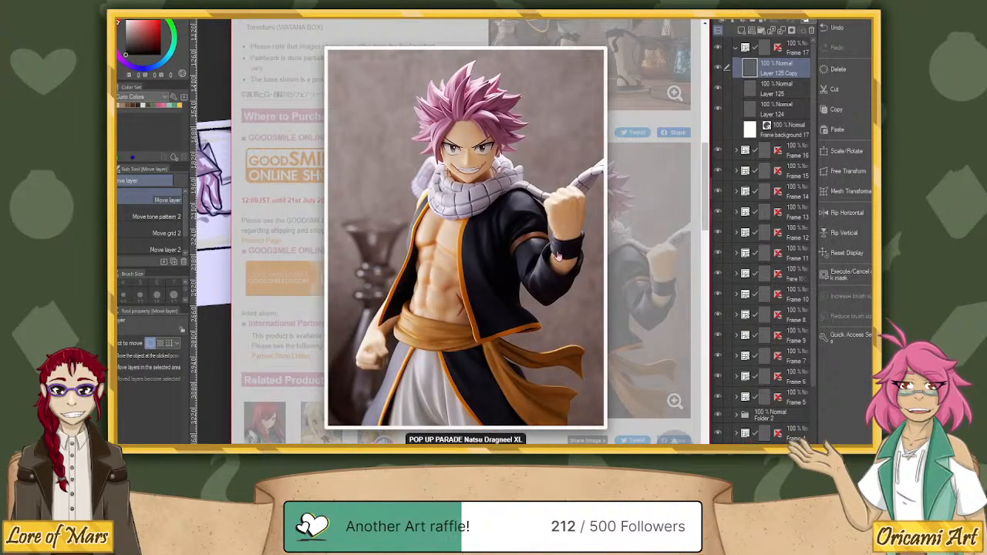
pyautogui.click(627, 231)
pyautogui.scroll(3, 627, 231)
pyautogui.click(580, 188)
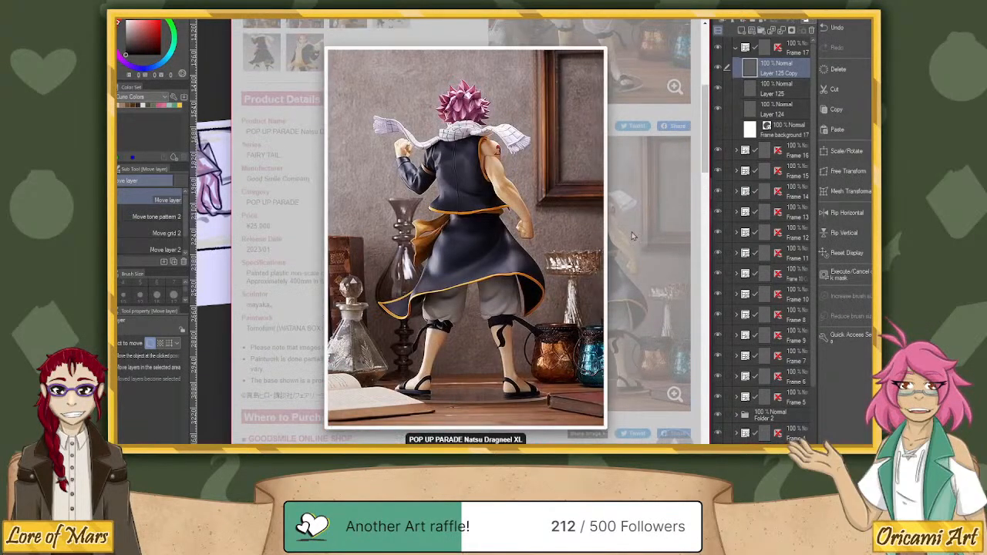
pyautogui.click(623, 208)
pyautogui.scroll(4, 640, 205)
pyautogui.click(651, 203)
pyautogui.scroll(-3, 652, 203)
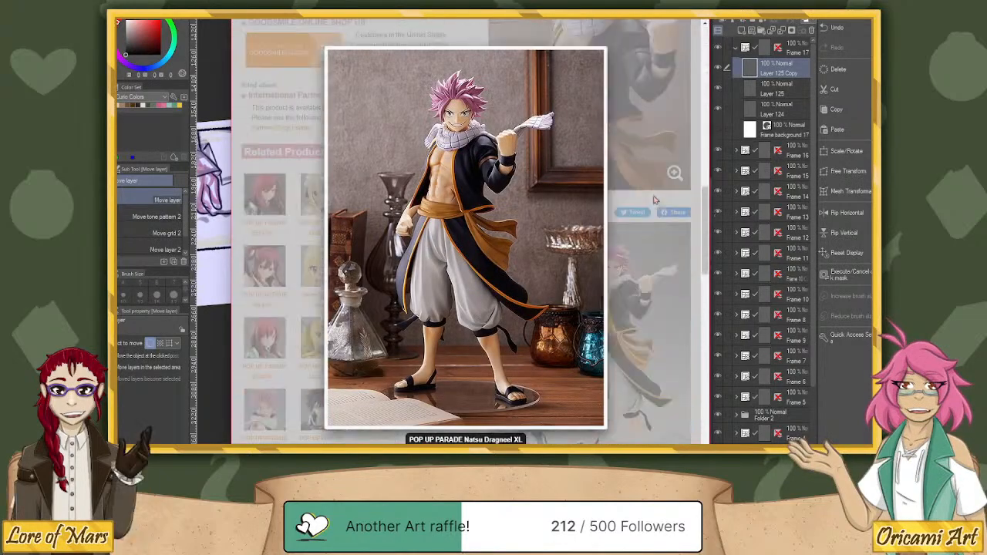
# Examine the Natsu Dragneel XL figure's grey-background photos, including the size comparison, and return to the start of the product page.
pyautogui.click(645, 276)
pyautogui.scroll(-5, 645, 293)
pyautogui.click(645, 305)
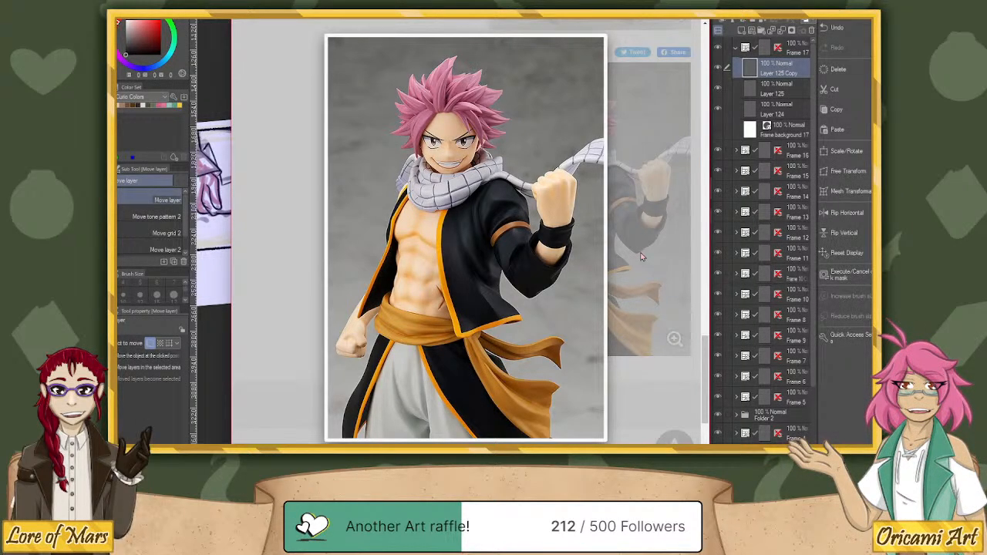
pyautogui.click(662, 147)
pyautogui.scroll(-4, 516, 159)
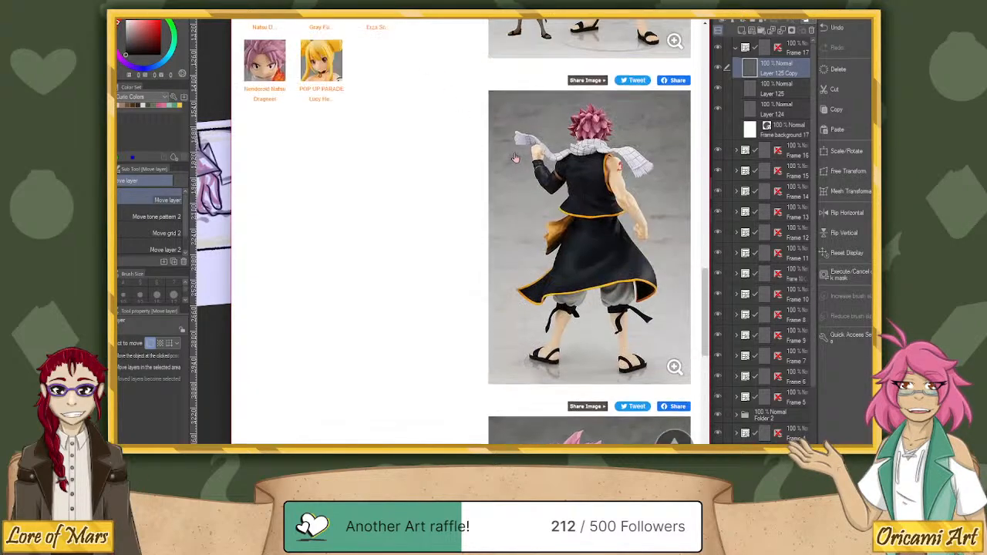
pyautogui.scroll(3, 515, 158)
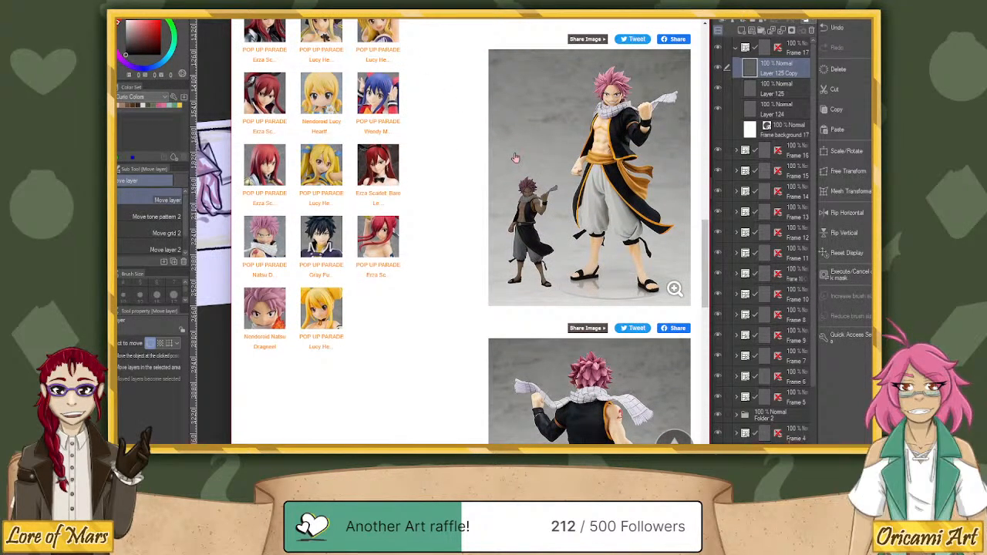
pyautogui.scroll(10, 512, 156)
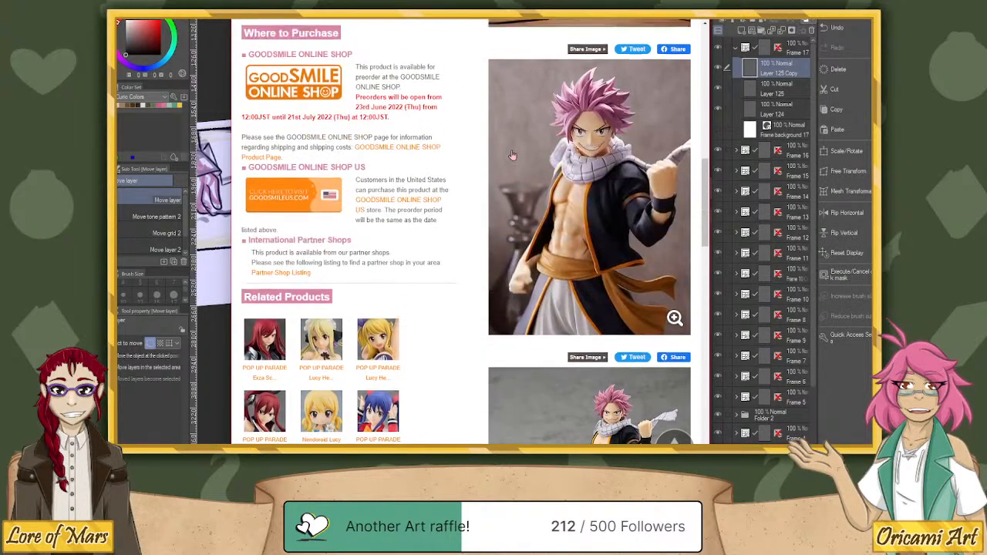
pyautogui.scroll(1, 515, 156)
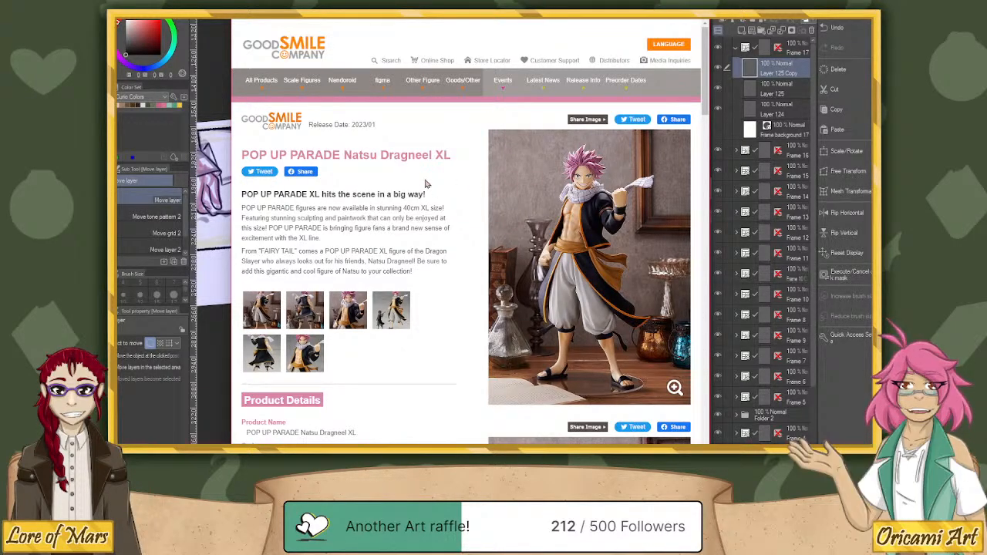
# Switch back to the comic canvas and reset its rotation to upright.
pyautogui.hotkey('alt', 'Tab')
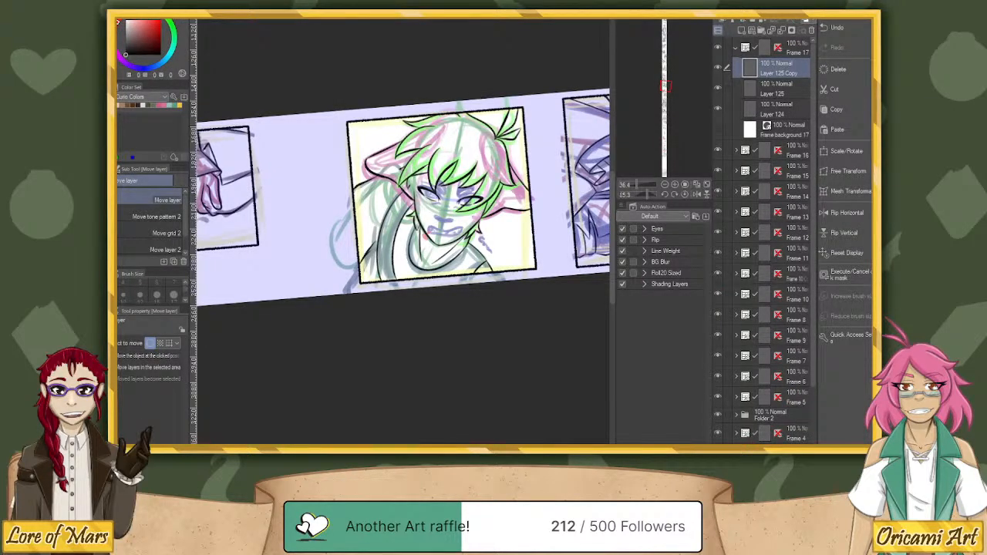
pyautogui.click(685, 194)
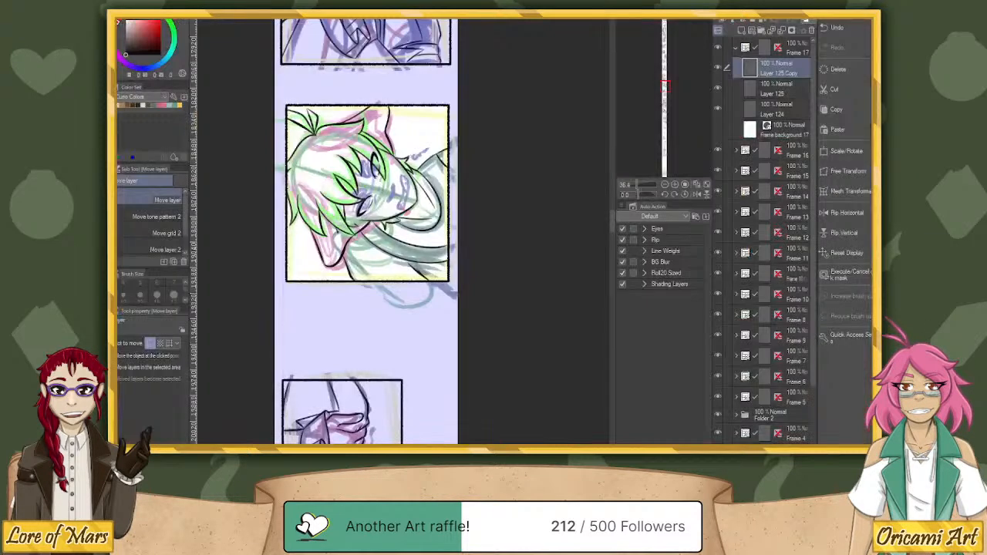
# Bring the POP UP PARADE Vash the Stampede page back over the canvas and enlarge its main photo.
pyautogui.moveTo(986, 37); pyautogui.dragTo(448, 1)
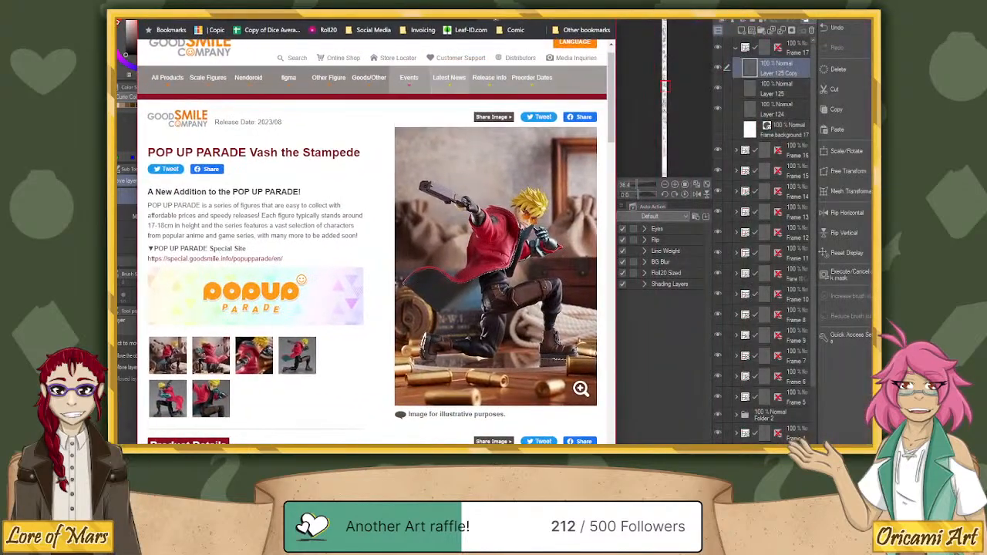
pyautogui.click(590, 247)
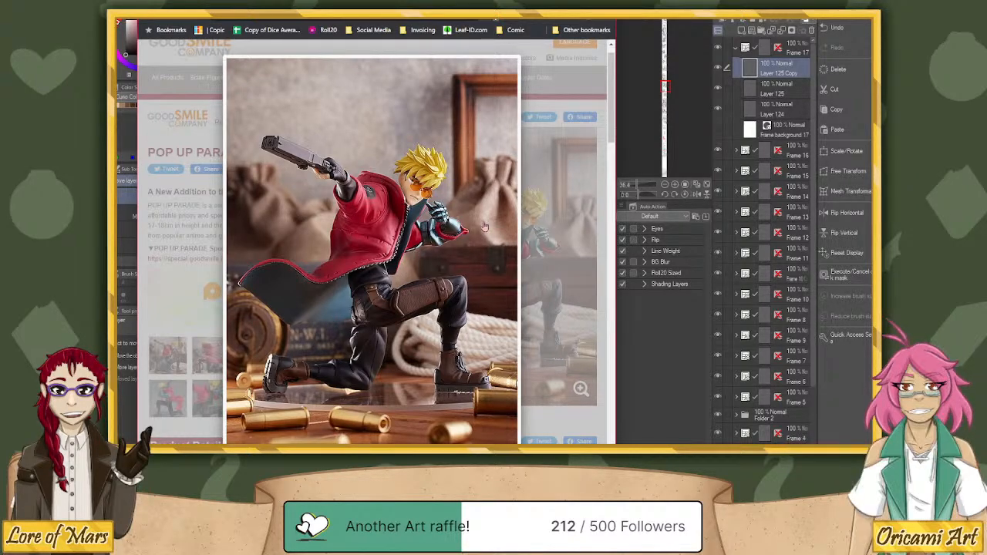
# View the Vash the Stampede figure's grey-background front and back photos enlarged and browse on to the last photo of the page.
pyautogui.click(577, 260)
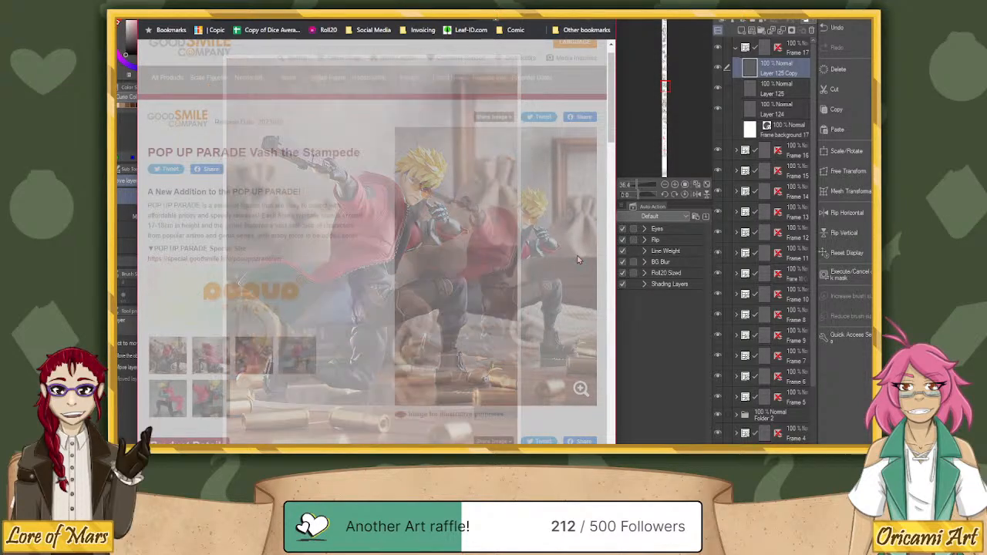
pyautogui.scroll(-3, 574, 253)
pyautogui.scroll(-7, 576, 253)
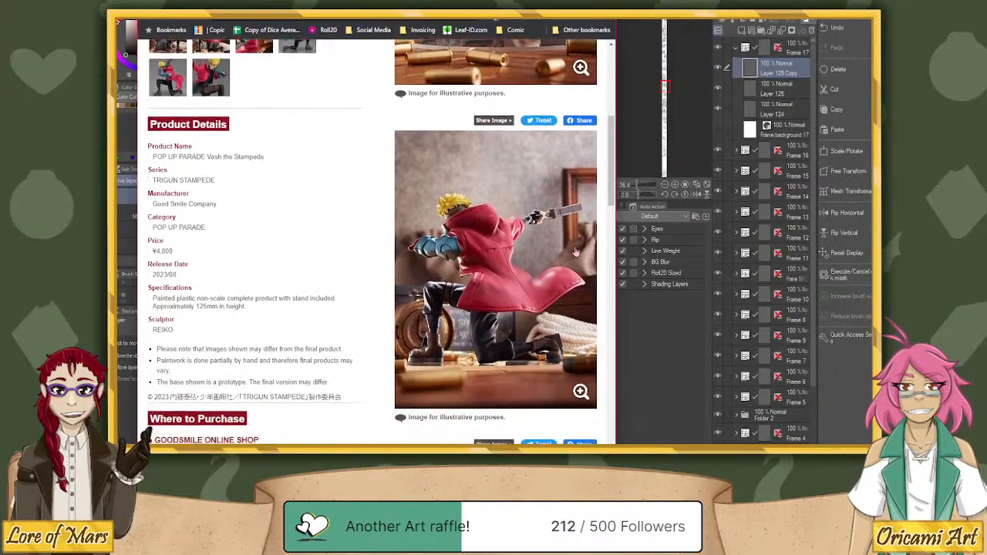
pyautogui.scroll(-4, 570, 254)
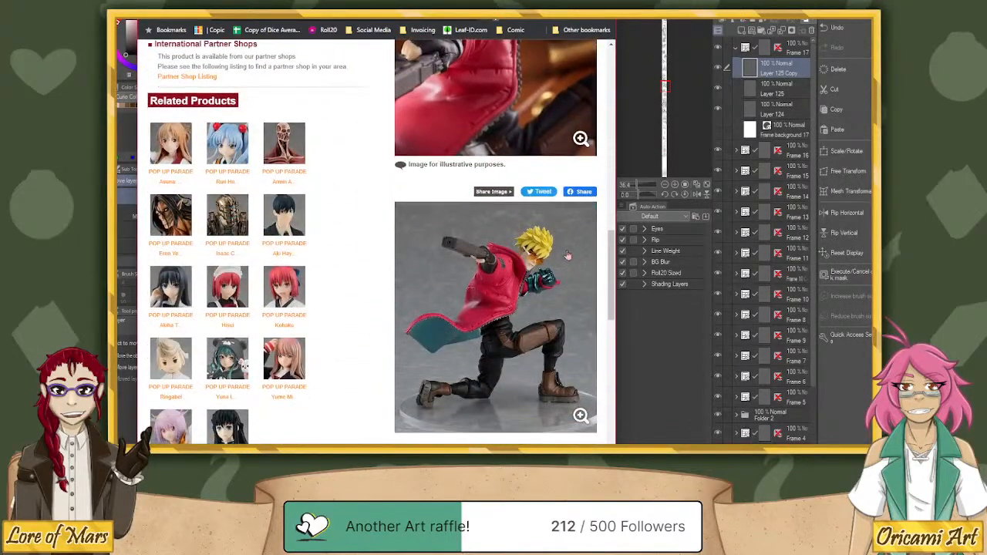
pyautogui.click(513, 261)
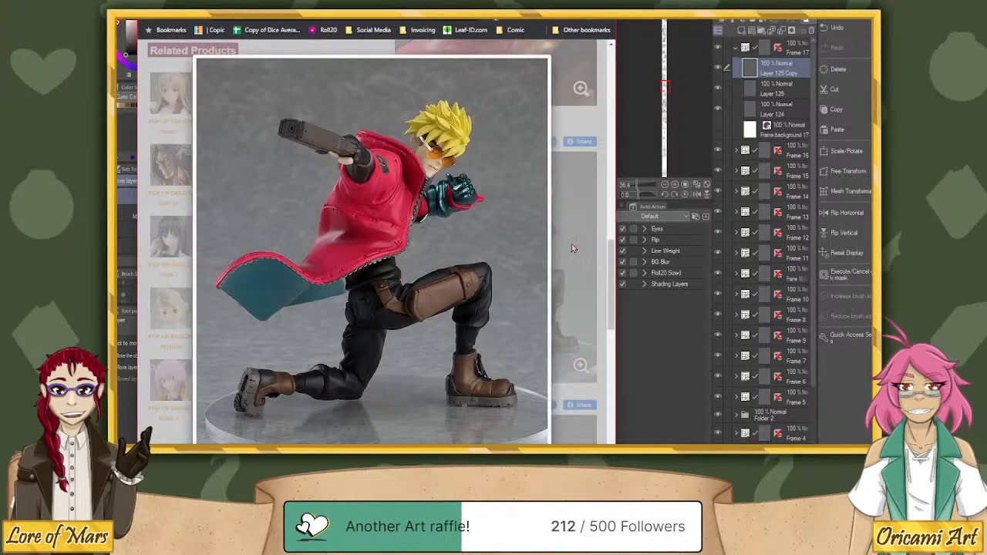
pyautogui.click(573, 248)
pyautogui.scroll(-3, 563, 259)
pyautogui.click(558, 263)
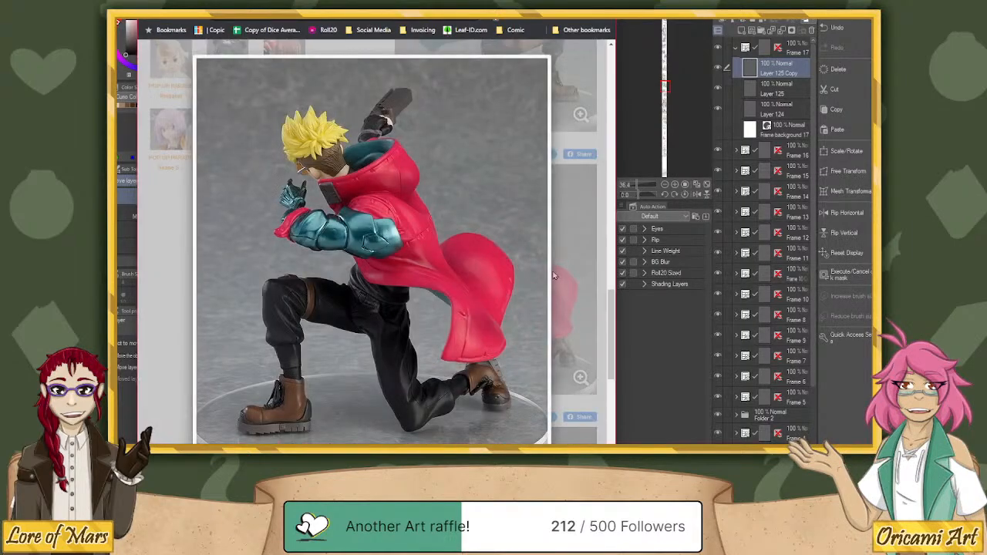
pyautogui.click(573, 268)
pyautogui.scroll(-3, 571, 266)
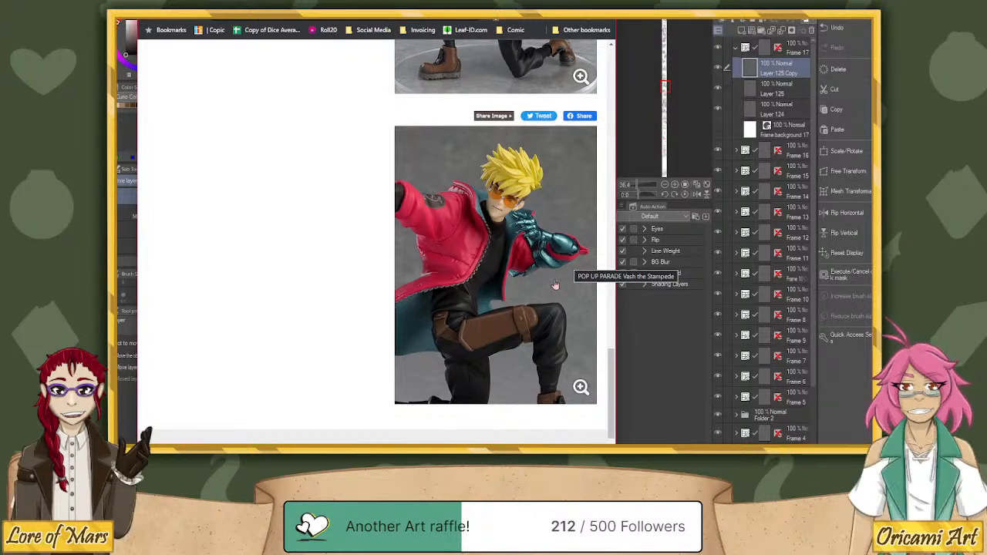
# Return to the start of the Vash the Stampede product page and clear it from the comic canvas.
pyautogui.scroll(1, 554, 285)
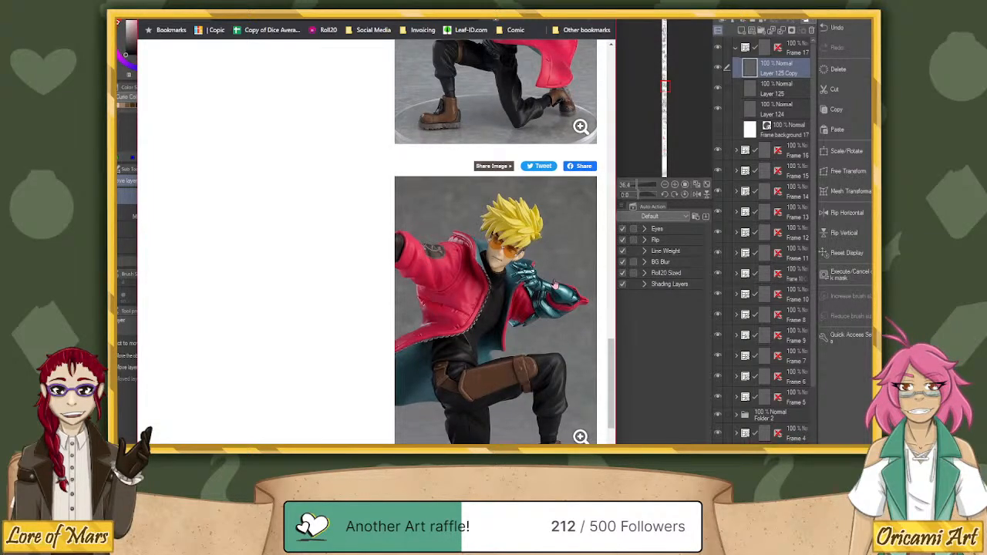
pyautogui.scroll(7, 553, 285)
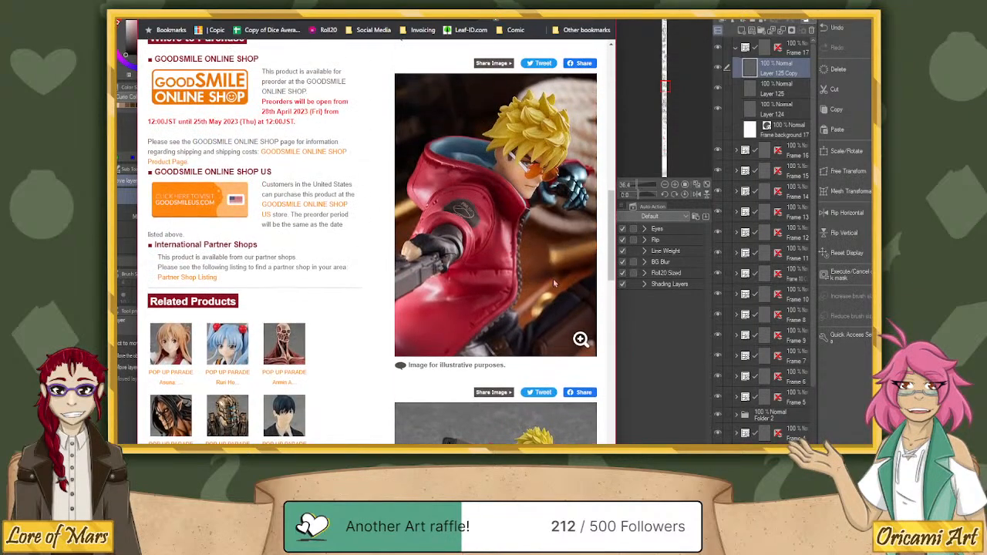
pyautogui.scroll(10, 552, 278)
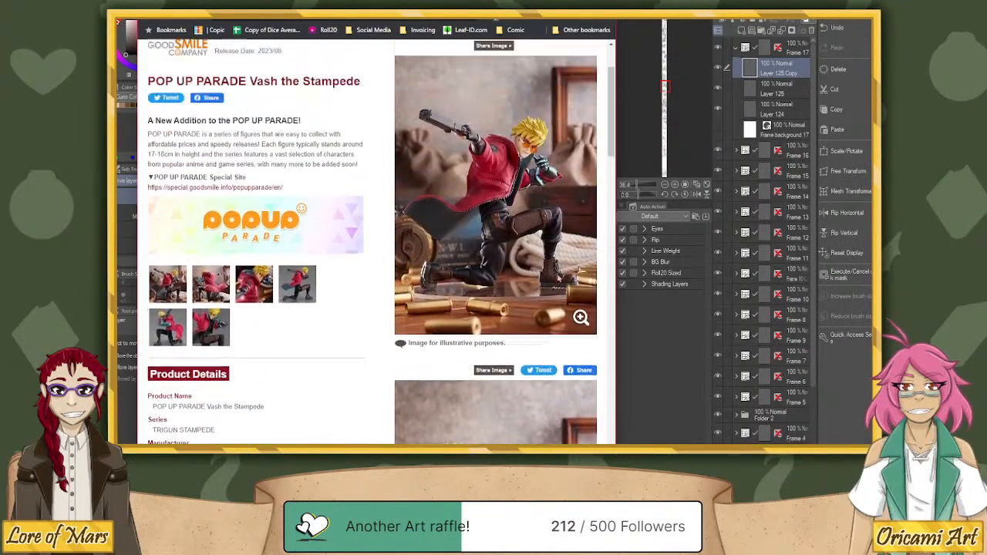
pyautogui.scroll(2, 554, 278)
pyautogui.click(549, 4)
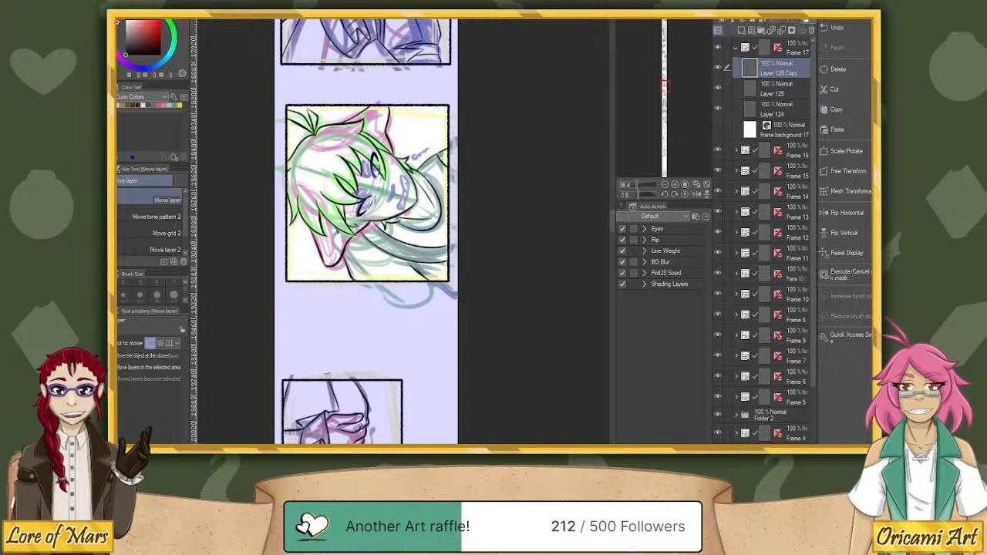
# Bring the POP UP PARADE Natsu Dragneel (Rerelease) page over the canvas and view its front and back photos.
pyautogui.moveTo(986, 202); pyautogui.dragTo(482, 0)
pyautogui.scroll(5, 486, 222)
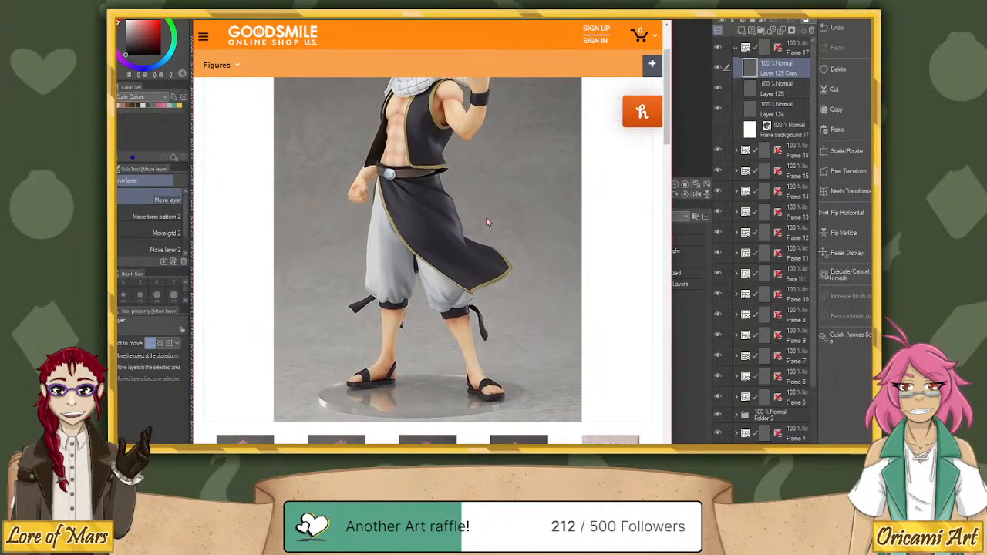
pyautogui.scroll(3, 486, 222)
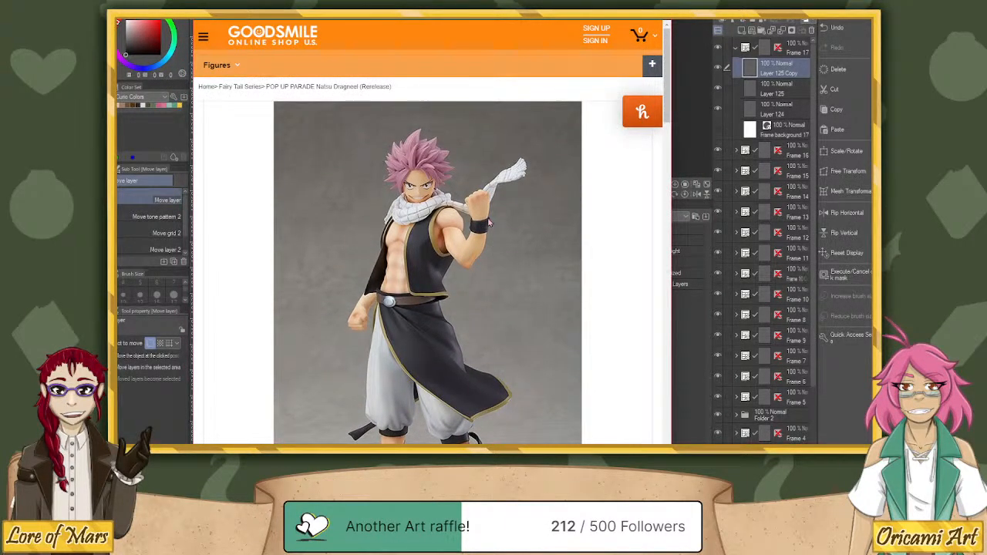
pyautogui.scroll(-2, 489, 222)
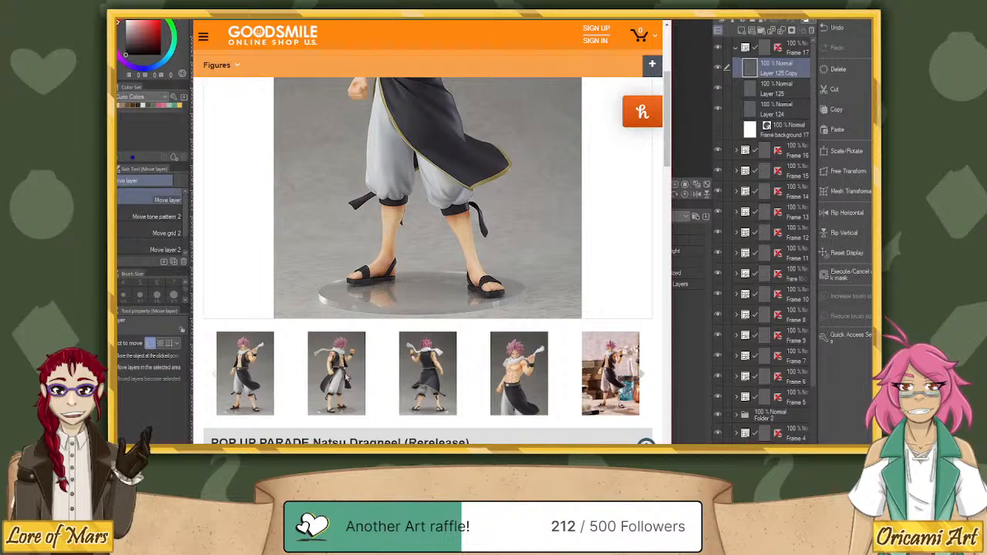
pyautogui.click(432, 383)
pyautogui.scroll(3, 442, 332)
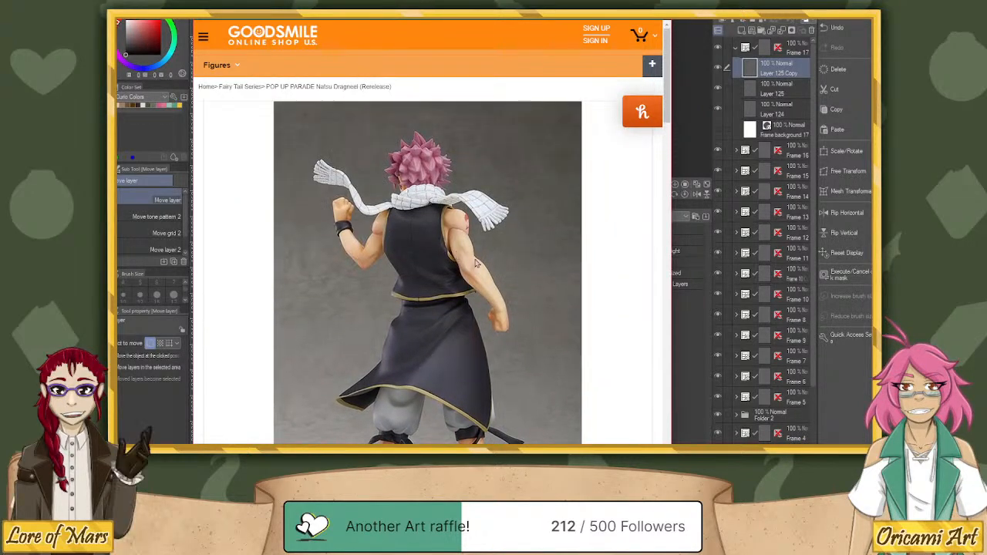
pyautogui.scroll(-5, 470, 277)
pyautogui.scroll(2, 247, 362)
# Display the Rerelease figure's grey-background front photo and its staged photo with books and glass jars.
pyautogui.click(236, 374)
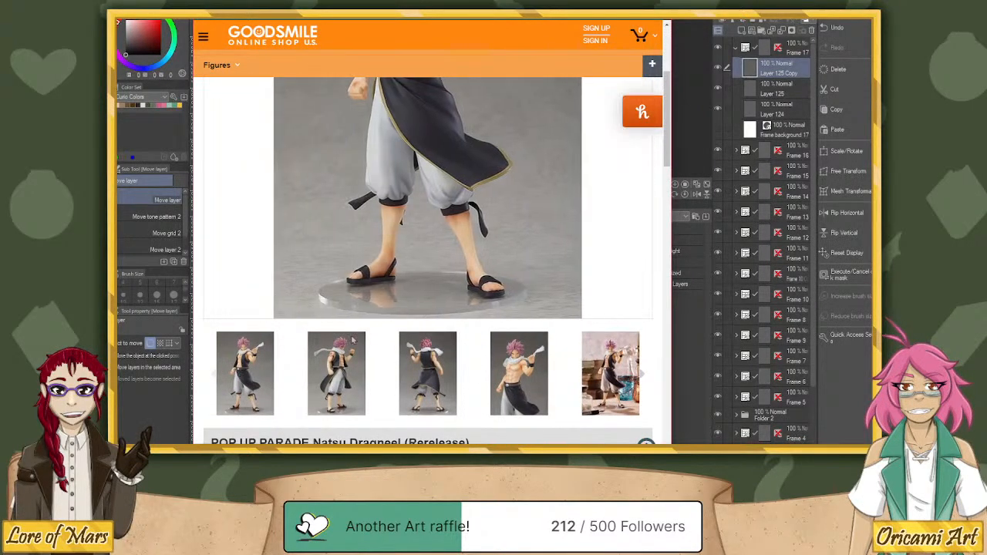
pyautogui.scroll(2, 355, 340)
pyautogui.scroll(-5, 359, 339)
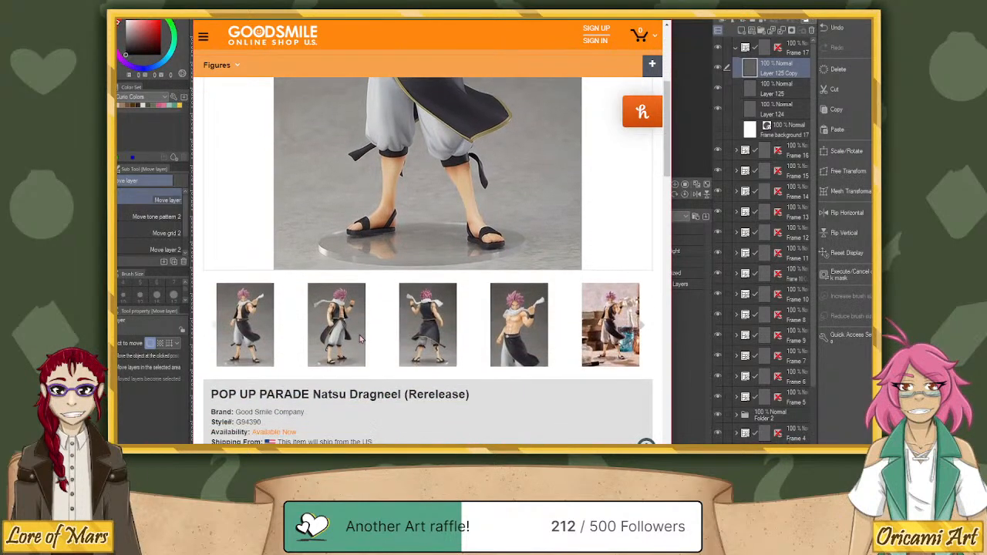
pyautogui.scroll(1, 482, 347)
pyautogui.click(606, 373)
pyautogui.scroll(4, 580, 245)
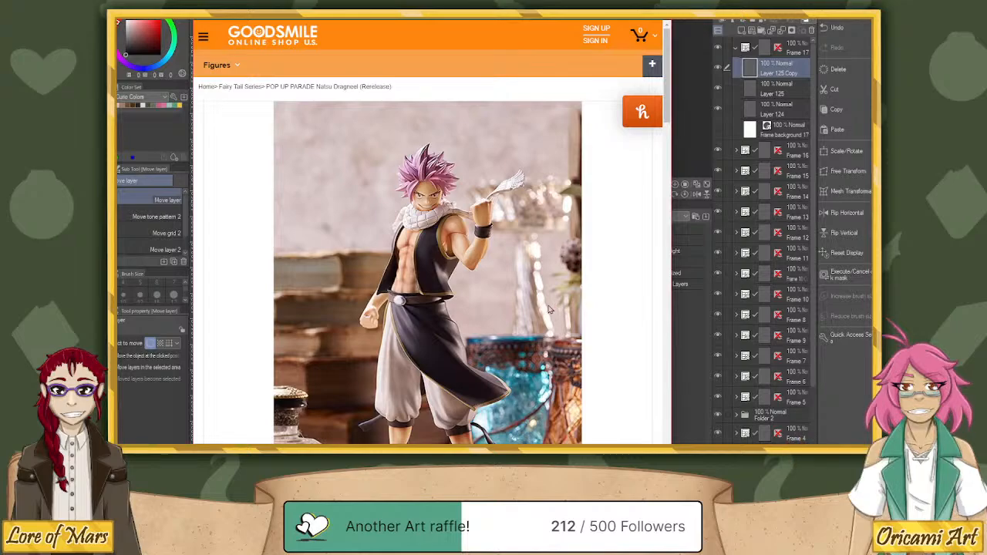
pyautogui.scroll(-5, 395, 271)
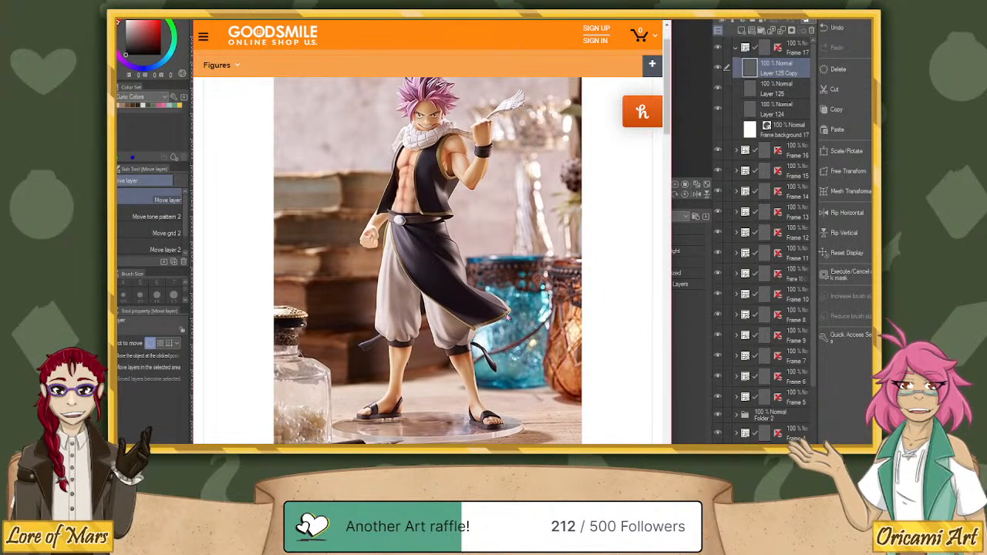
# Recheck the Rerelease figure's back view and set the main image to the grey-background front photo.
pyautogui.click(408, 272)
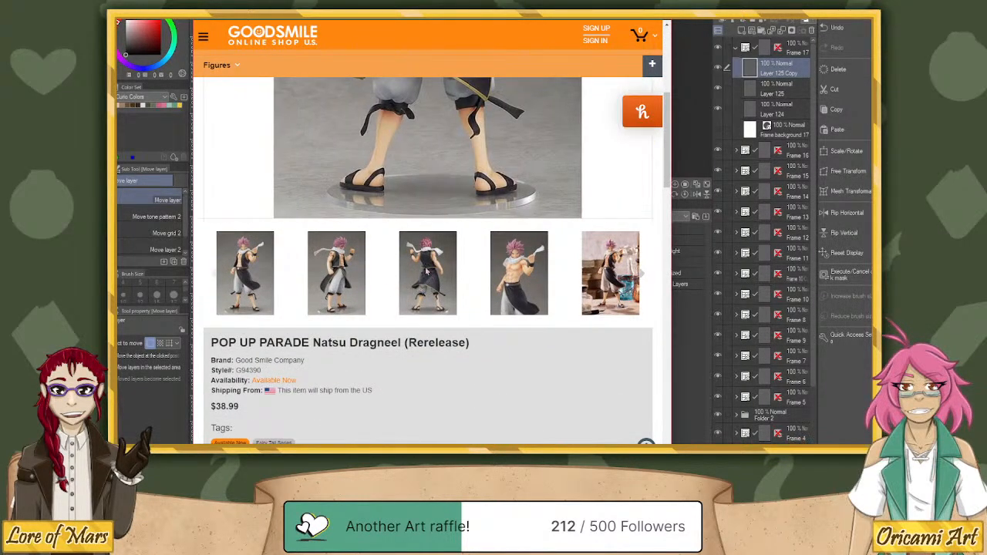
pyautogui.scroll(3, 505, 304)
pyautogui.scroll(-3, 510, 303)
pyautogui.click(347, 408)
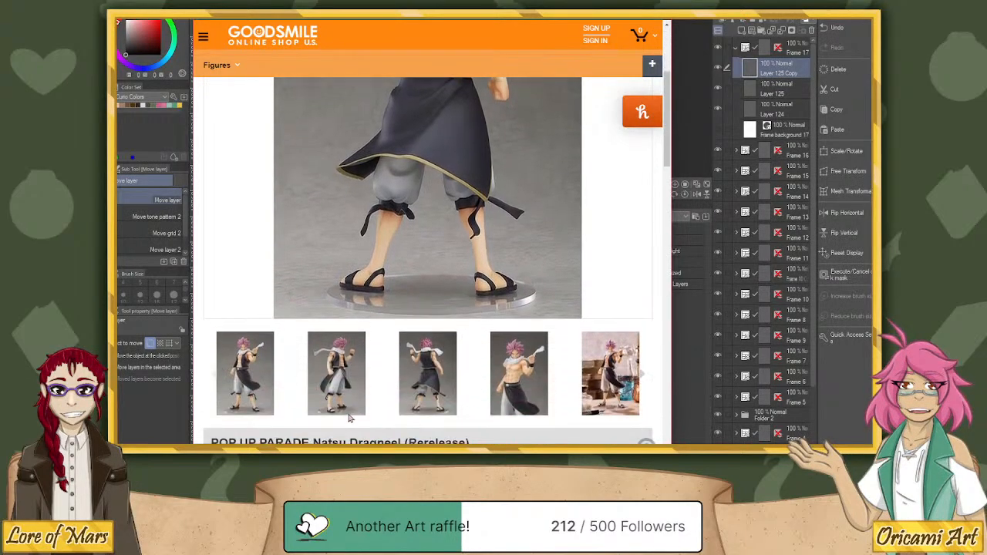
pyautogui.click(268, 379)
pyautogui.scroll(3, 564, 226)
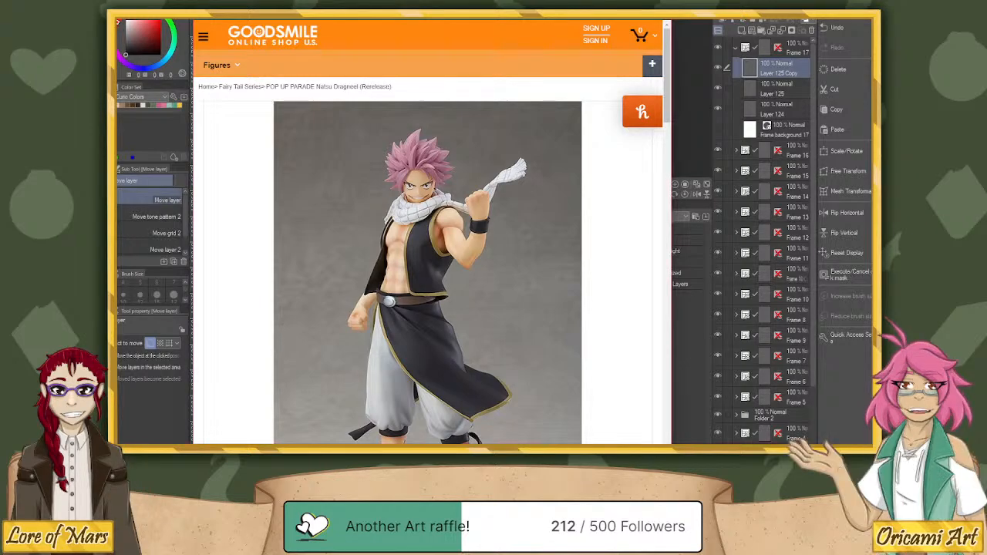
# Arrange the Natsu Dragneel (Rerelease) and Natsu Dragneel XL pages side by side to compare their front photos.
pyautogui.moveTo(979, 50); pyautogui.dragTo(613, 21)
pyautogui.moveTo(355, 17); pyautogui.dragTo(76, 11)
pyautogui.moveTo(370, 104)
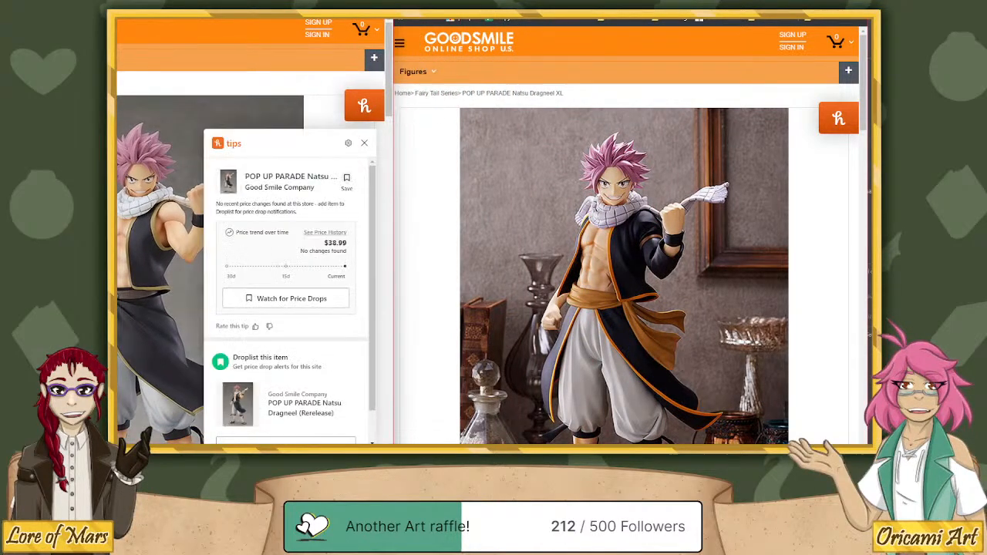
pyautogui.moveTo(617, 22); pyautogui.dragTo(628, 10)
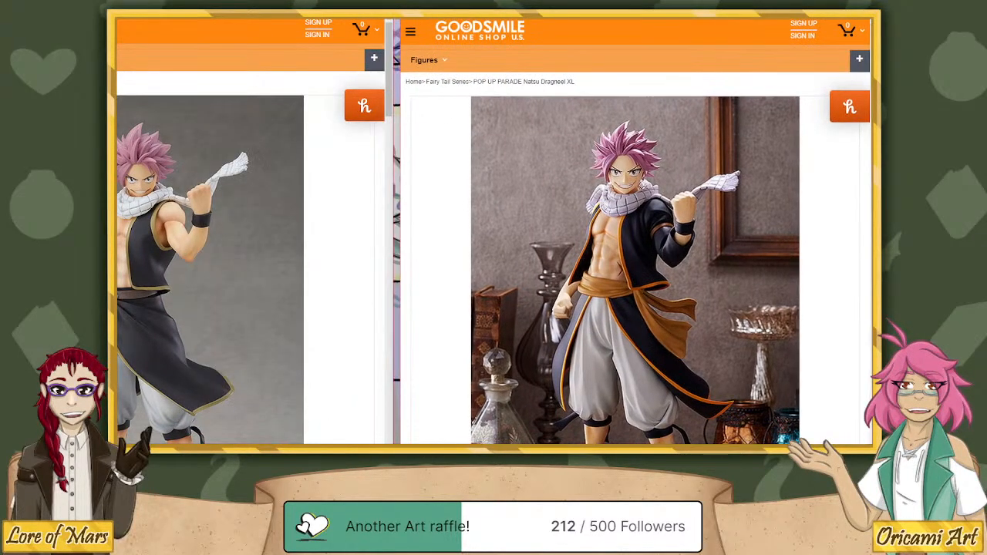
pyautogui.moveTo(309, 10); pyautogui.dragTo(439, 14)
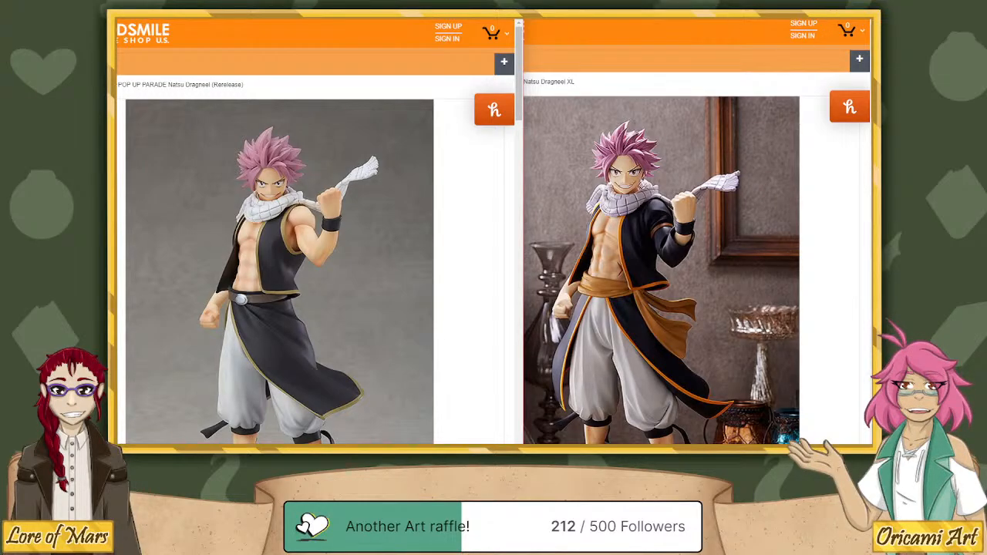
# Look through the Available now listing on the Natsu Dragneel XL page and go back to its recommended figures.
pyautogui.click(718, 222)
pyautogui.scroll(-12, 718, 223)
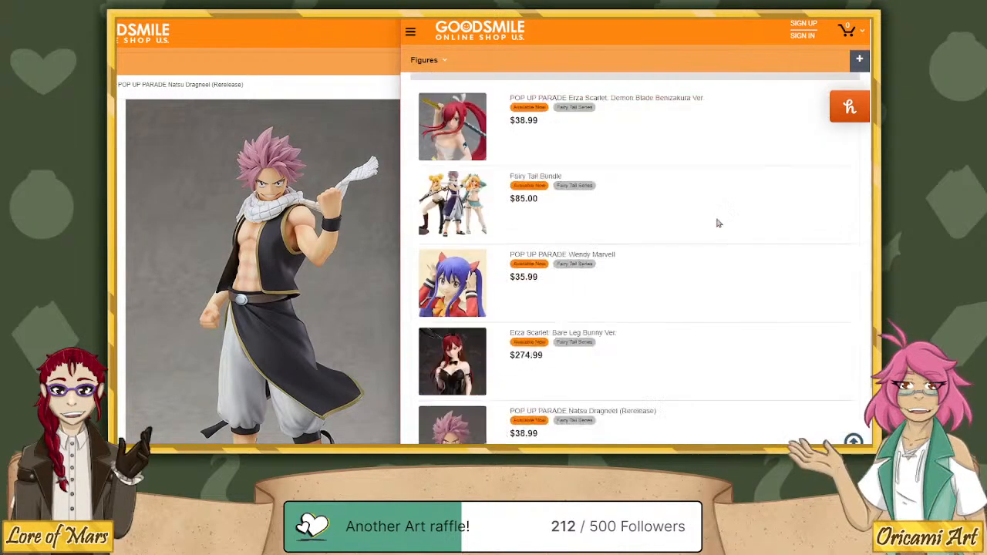
pyautogui.scroll(-2, 717, 223)
pyautogui.scroll(1, 705, 225)
pyautogui.scroll(-1, 704, 224)
pyautogui.scroll(3, 702, 226)
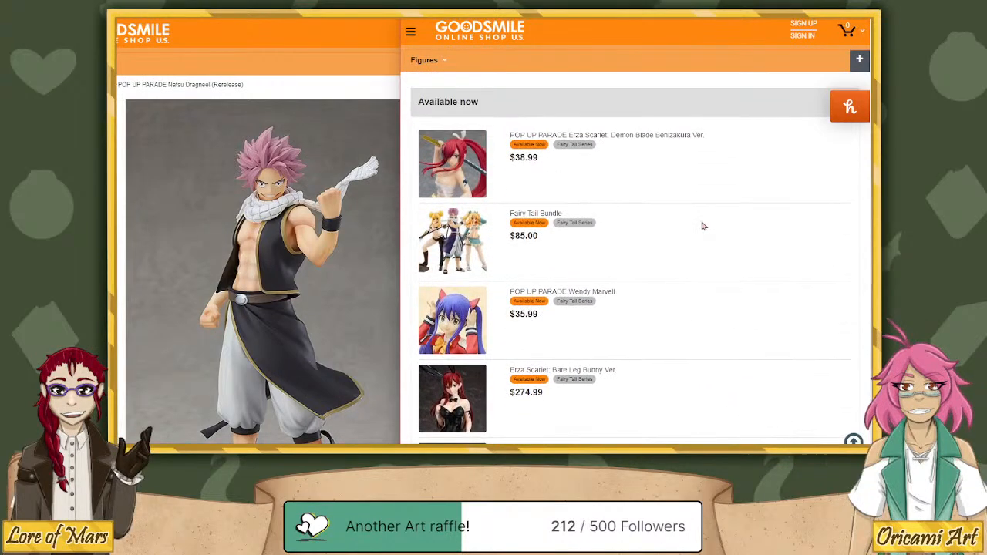
pyautogui.scroll(3, 703, 226)
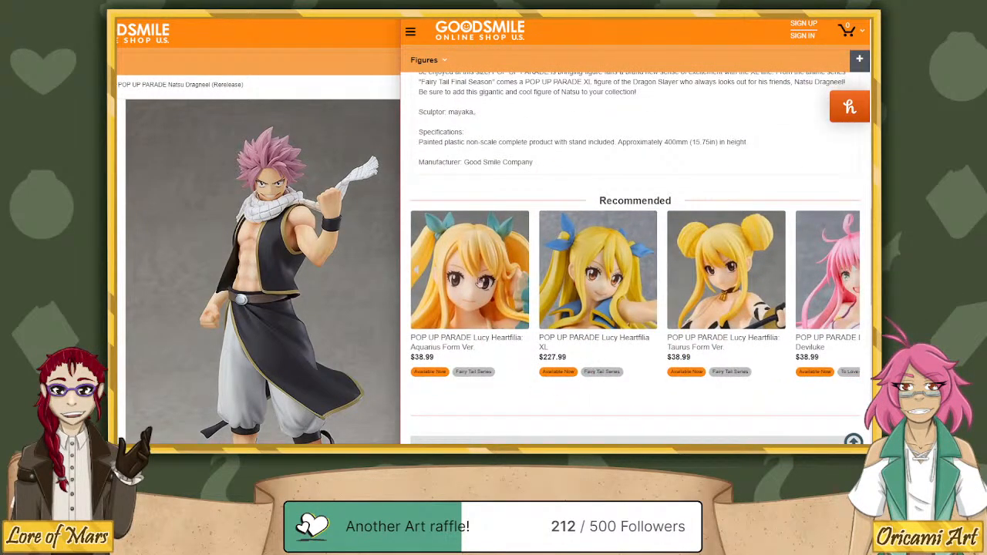
# Find POP UP PARADE Natsu Dragneel: Grand Magic Royale Ver. among the recommended figures and open its page in a new tab.
pyautogui.moveTo(480, 283); pyautogui.dragTo(812, 299)
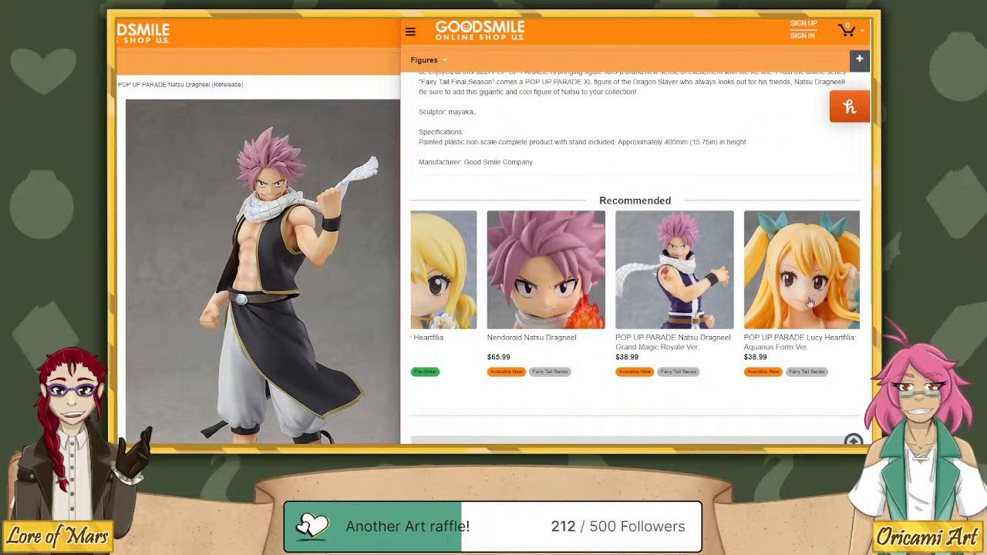
pyautogui.rightClick(694, 296)
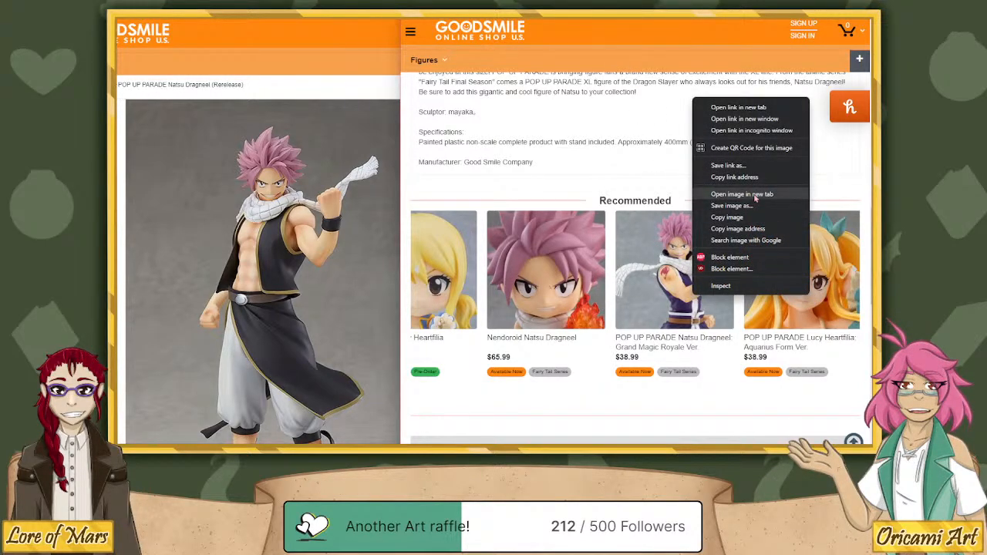
pyautogui.click(765, 108)
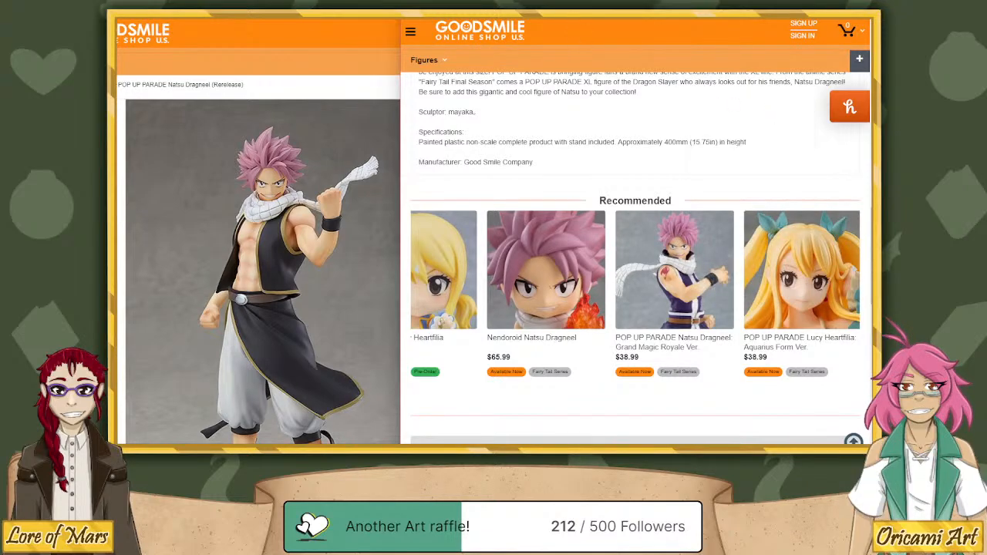
pyautogui.scroll(1, 628, 214)
pyautogui.hotkey('ctrl', 'Tab')
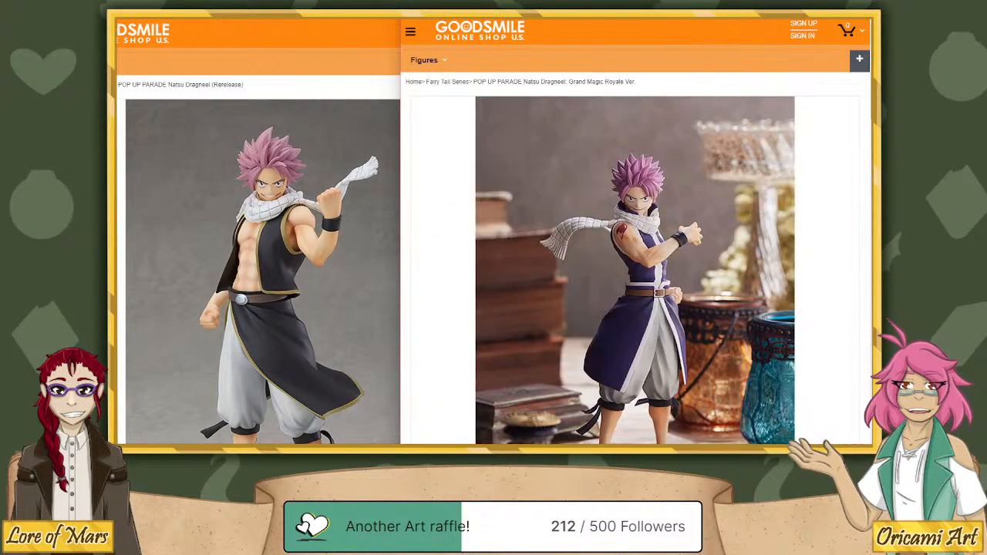
# Examine the Grand Magic Royale Ver. main photo and return to the XL page with the Rerelease page in front beside it.
pyautogui.scroll(-1, 722, 185)
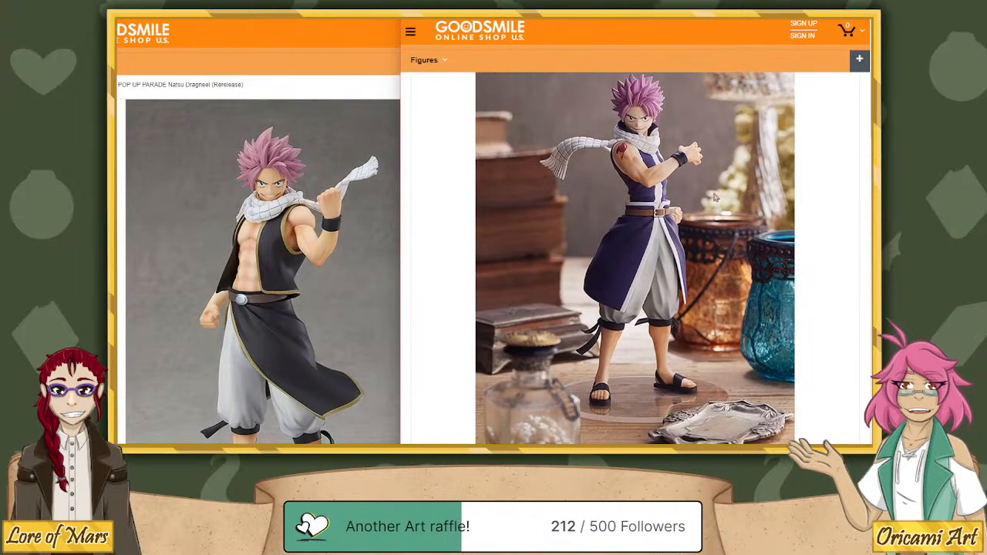
pyautogui.scroll(1, 715, 203)
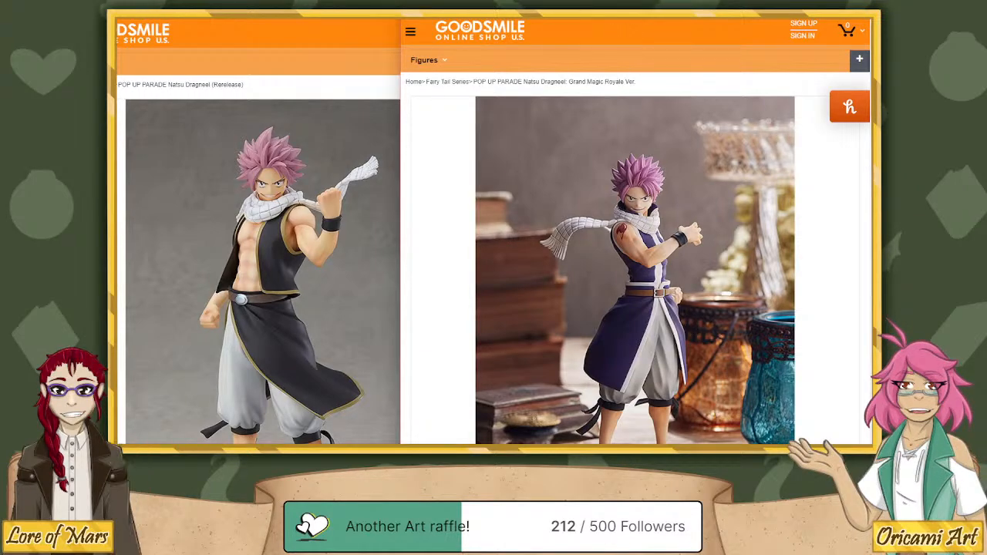
pyautogui.scroll(-5, 693, 332)
pyautogui.scroll(5, 659, 279)
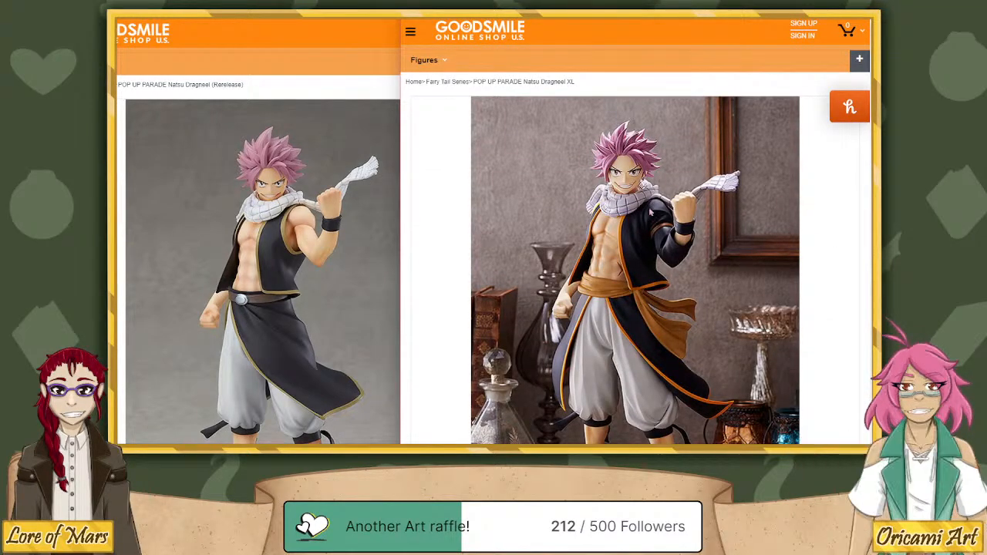
pyautogui.hotkey('alt', 'Tab')
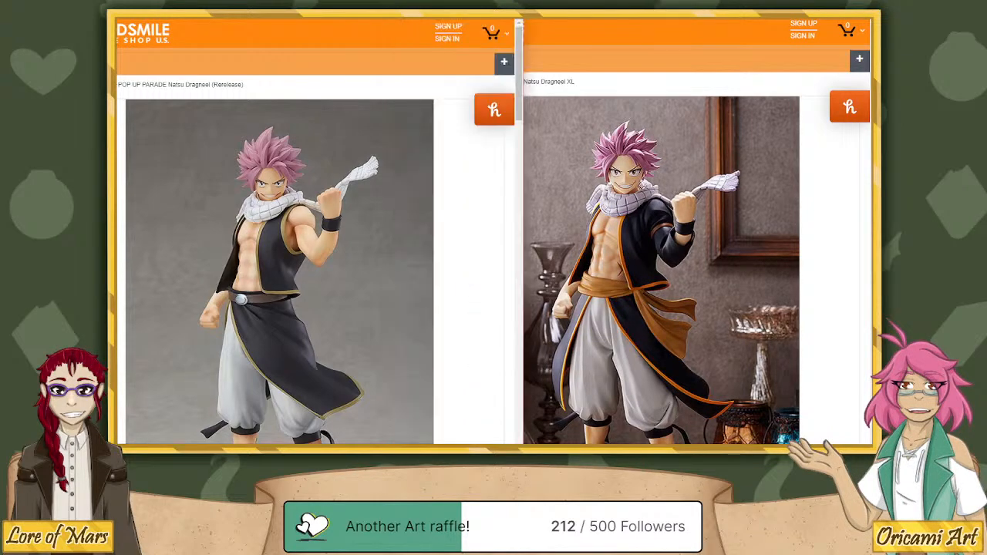
# Move both Natsu Dragneel pages off the comic canvas and enlarge the view of the green-haired character in Frame 17.
pyautogui.moveTo(308, 20); pyautogui.dragTo(117, 20)
pyautogui.moveTo(586, 20); pyautogui.dragTo(985, 26)
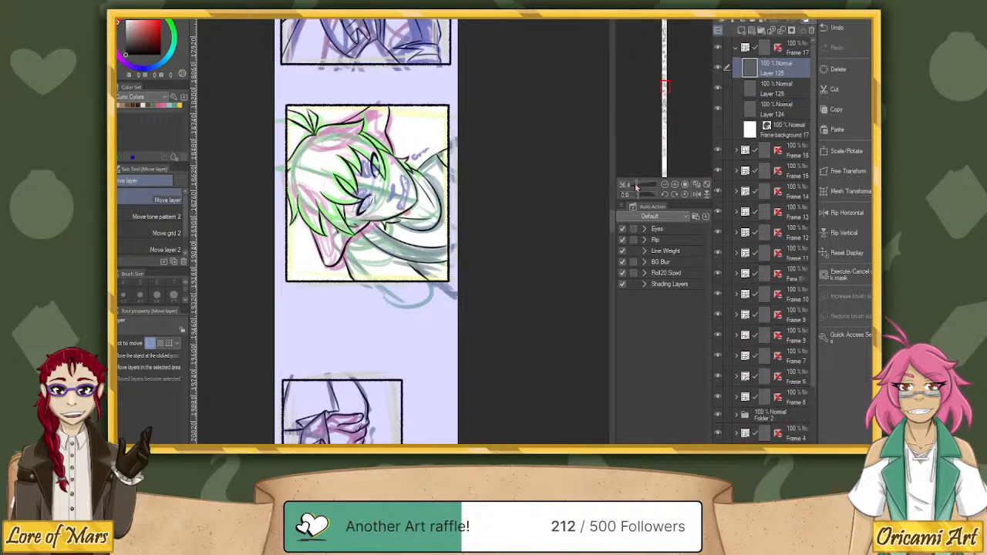
pyautogui.moveTo(636, 185); pyautogui.dragTo(640, 185)
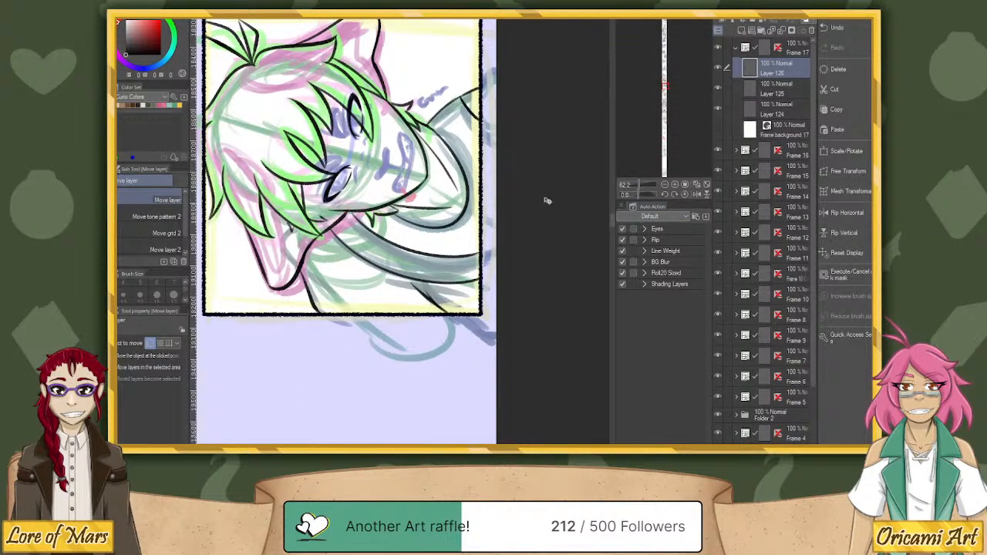
pyautogui.moveTo(513, 205); pyautogui.dragTo(570, 302)
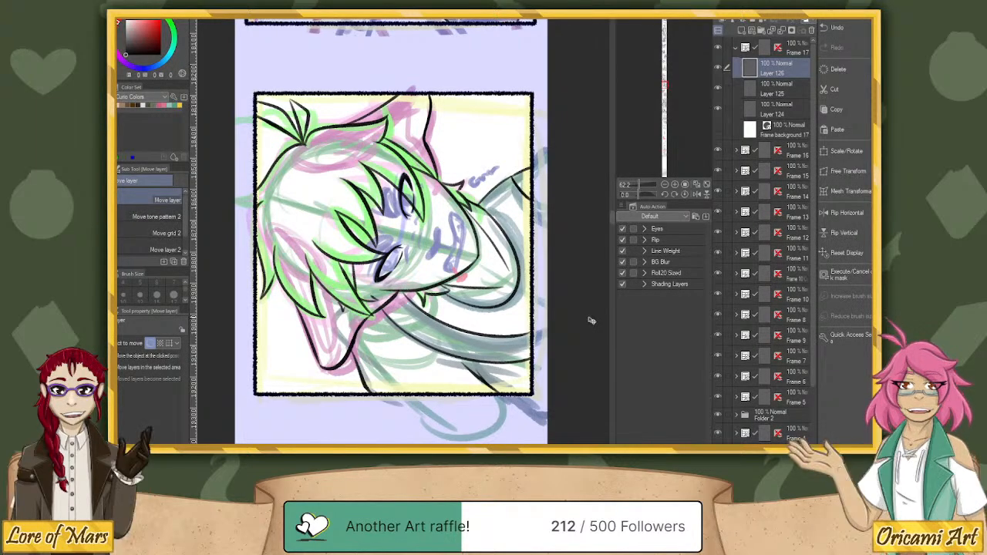
# Ink the green-haired character's nose on Layer 126 with the Super Line Pencil at size 15, redoing strokes that miss the sketch.
pyautogui.press('p')
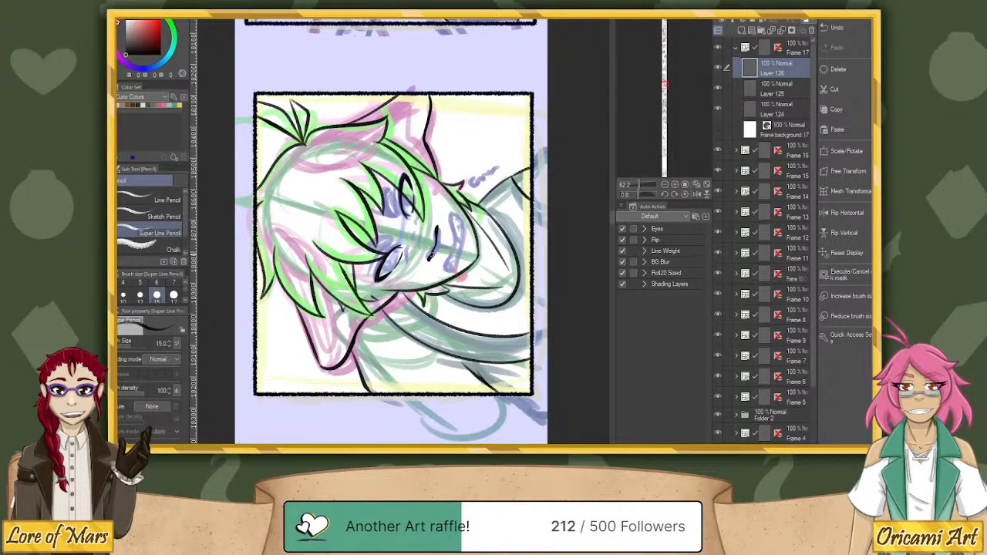
pyautogui.hotkey('ctrl', 'z')
pyautogui.moveTo(435, 245); pyautogui.dragTo(428, 253)
pyautogui.hotkey('ctrl', 'z')
pyautogui.hotkey('ctrl', 'z')
pyautogui.moveTo(436, 245); pyautogui.dragTo(429, 253)
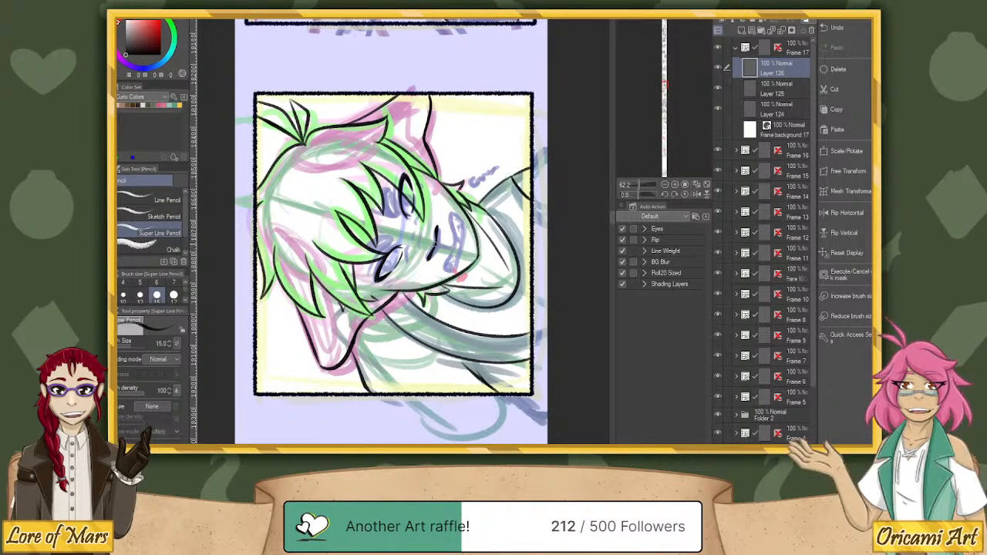
pyautogui.hotkey('ctrl', 'z')
pyautogui.moveTo(438, 227); pyautogui.dragTo(436, 237)
pyautogui.hotkey('ctrl', 'z')
pyautogui.moveTo(436, 246); pyautogui.dragTo(444, 245)
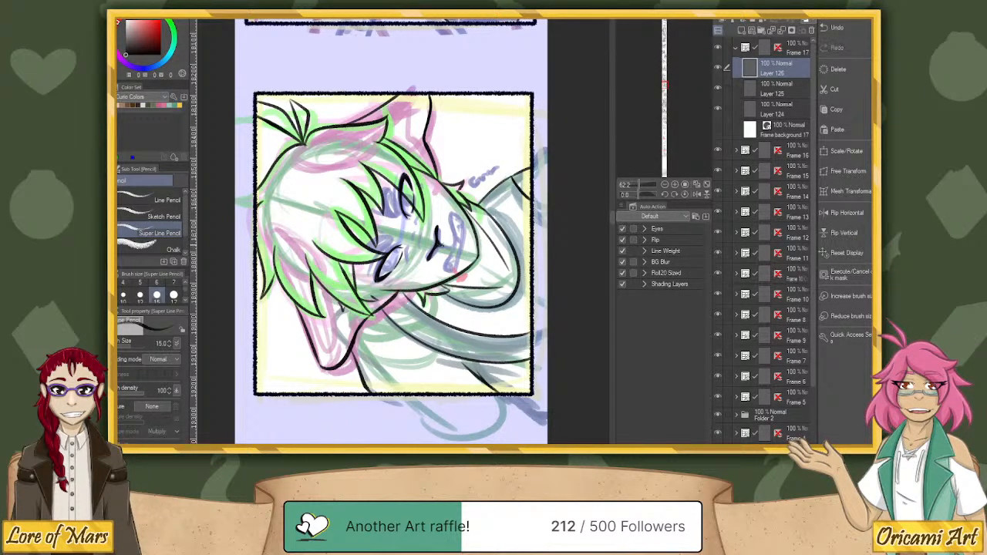
pyautogui.hotkey('ctrl', 'z')
pyautogui.moveTo(437, 242); pyautogui.dragTo(445, 247)
pyautogui.hotkey('ctrl', 'z')
pyautogui.hotkey('ctrl', 'z')
pyautogui.hotkey('ctrl', 'z')
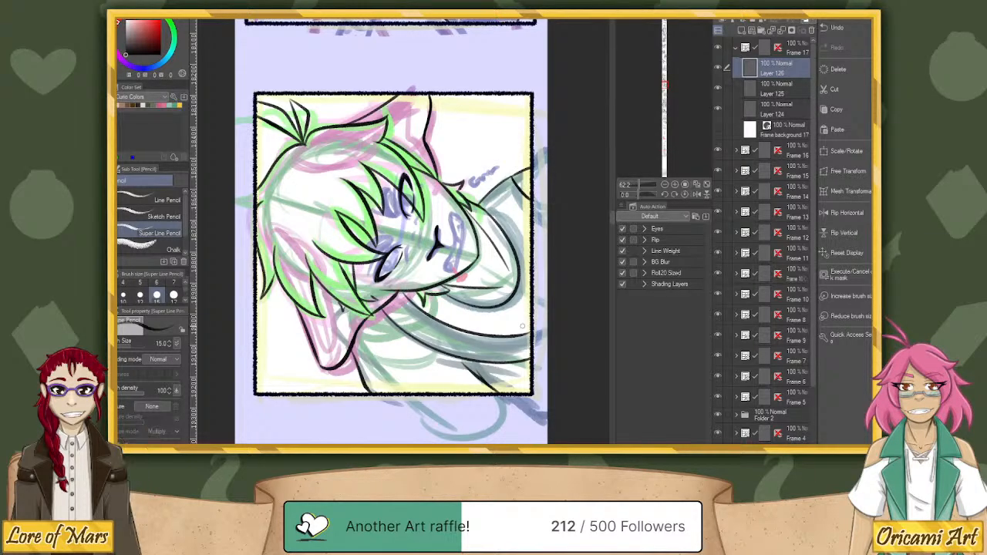
# Ink the short line running from the nose to the mouth and outline the snarling mouth over the purple sketch.
pyautogui.moveTo(640, 196); pyautogui.dragTo(642, 185)
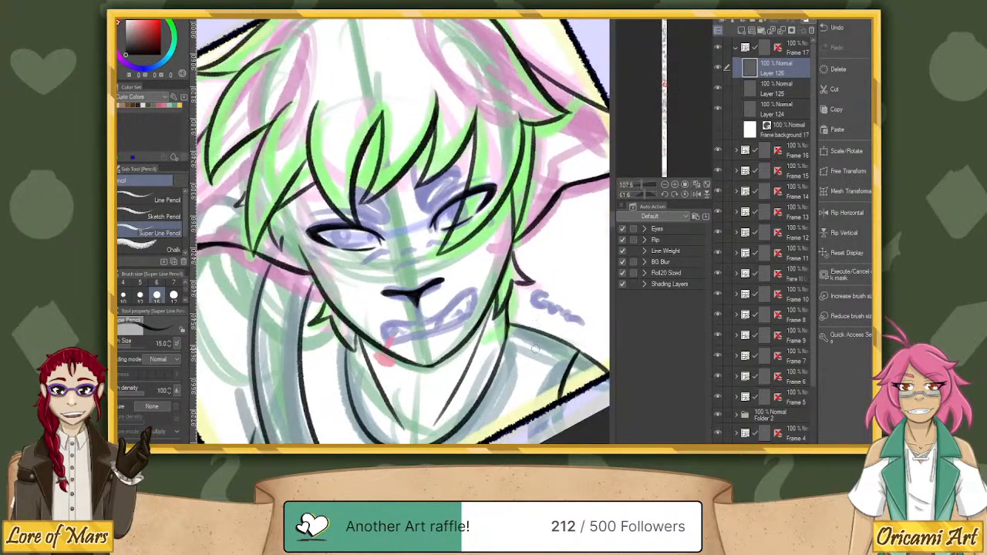
pyautogui.moveTo(532, 350); pyautogui.dragTo(521, 272)
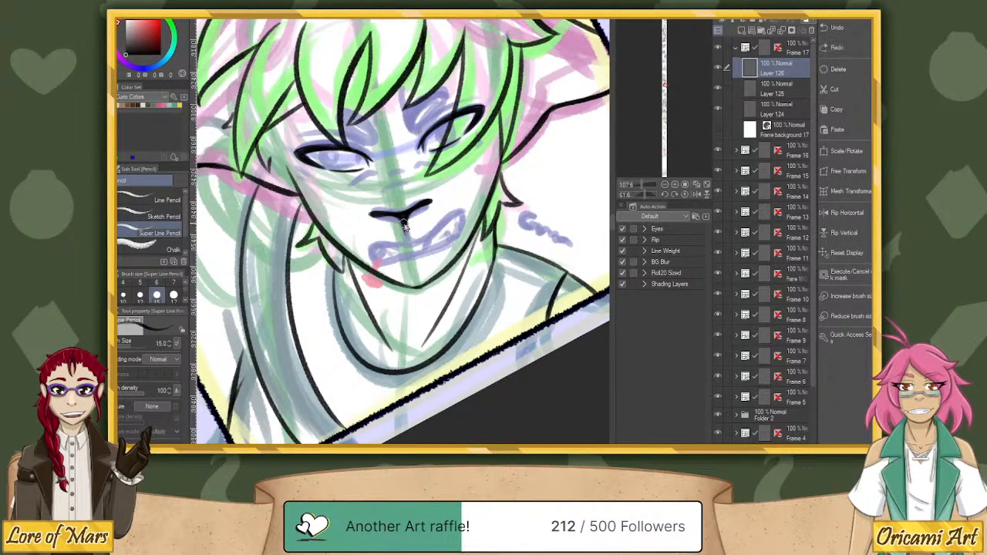
pyautogui.moveTo(404, 223); pyautogui.dragTo(409, 243)
pyautogui.hotkey('ctrl', 'z')
pyautogui.moveTo(645, 195); pyautogui.dragTo(641, 195)
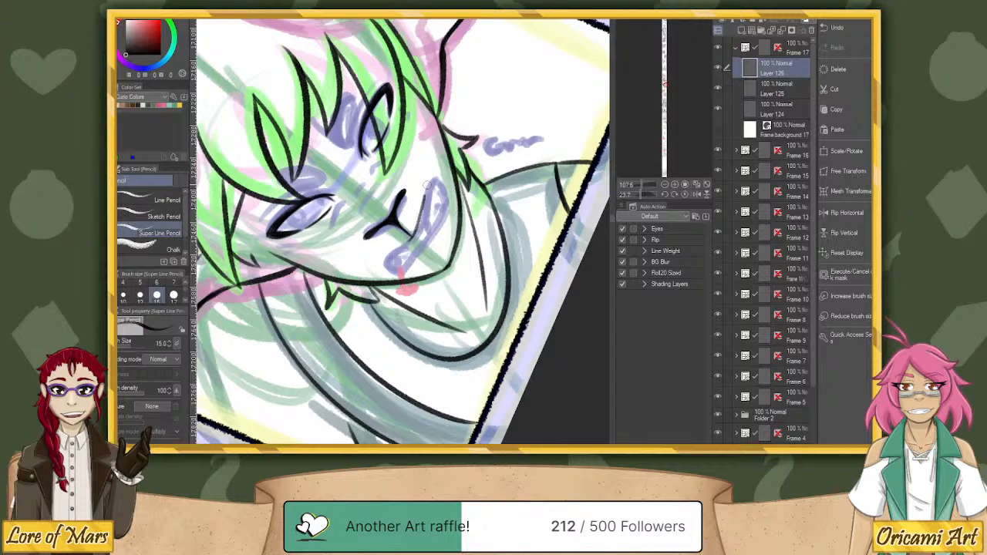
pyautogui.moveTo(427, 185); pyautogui.dragTo(437, 180)
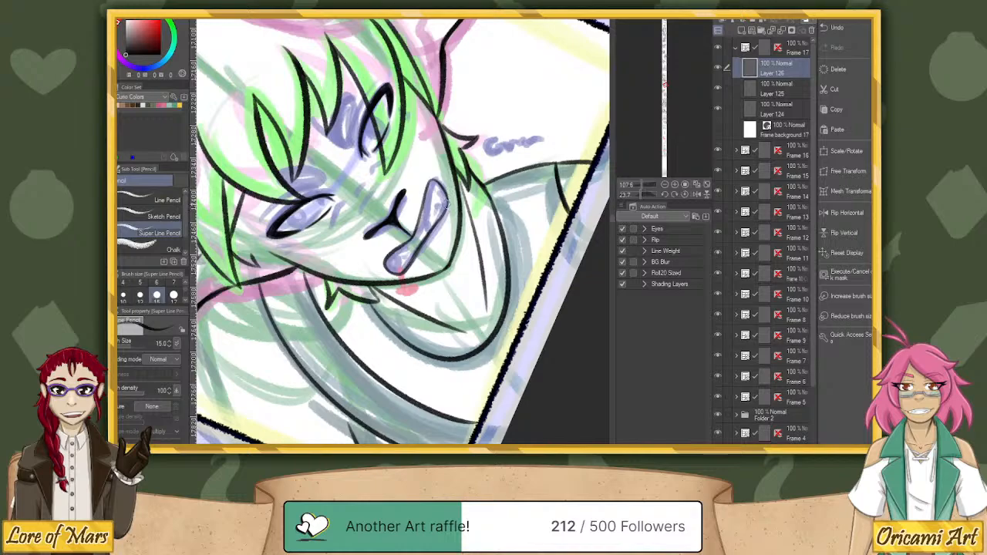
pyautogui.moveTo(448, 197); pyautogui.dragTo(409, 264)
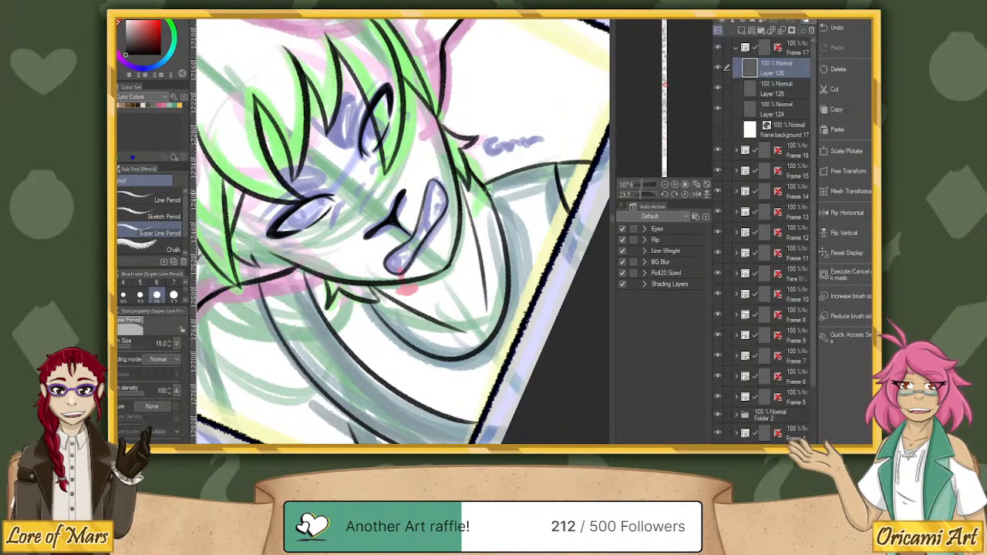
# Draw the jagged, sharp teeth inside the mouth outline with zigzag strokes, redoing strokes that do not fit.
pyautogui.click(687, 195)
pyautogui.moveTo(640, 195); pyautogui.dragTo(649, 194)
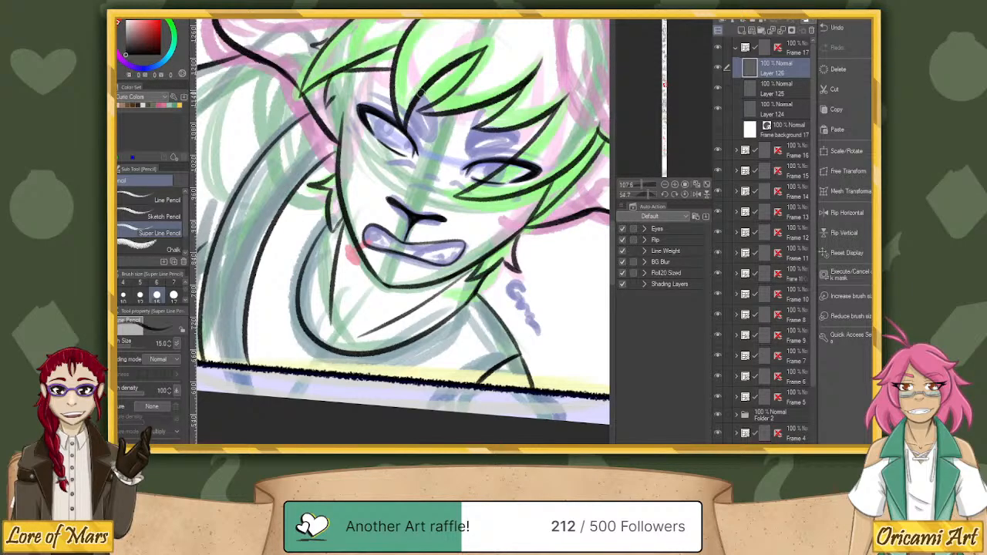
pyautogui.moveTo(648, 194); pyautogui.dragTo(639, 194)
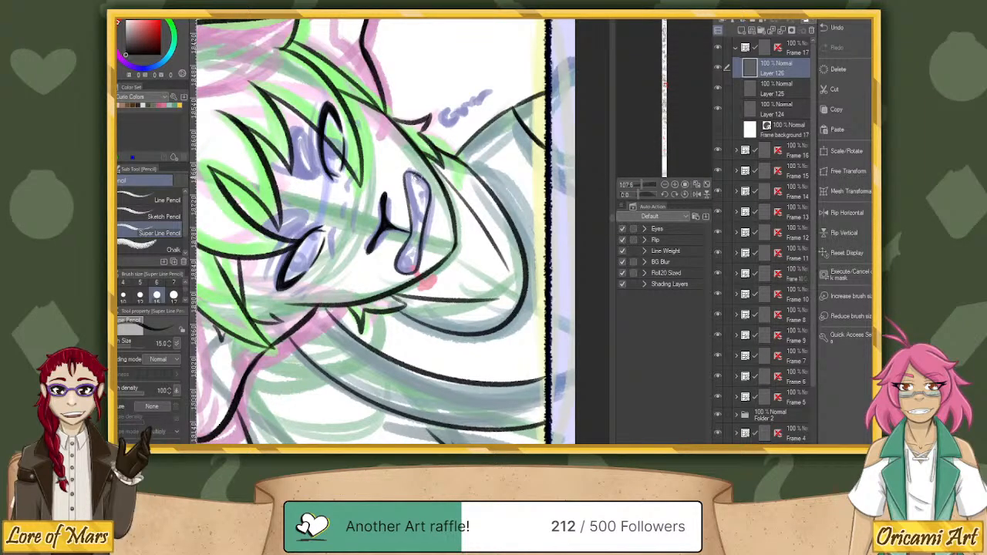
pyautogui.moveTo(413, 171); pyautogui.dragTo(420, 199)
pyautogui.moveTo(410, 261)
pyautogui.mouseDown()
pyautogui.moveTo(420, 194)
pyautogui.moveTo(412, 183)
pyautogui.mouseUp()
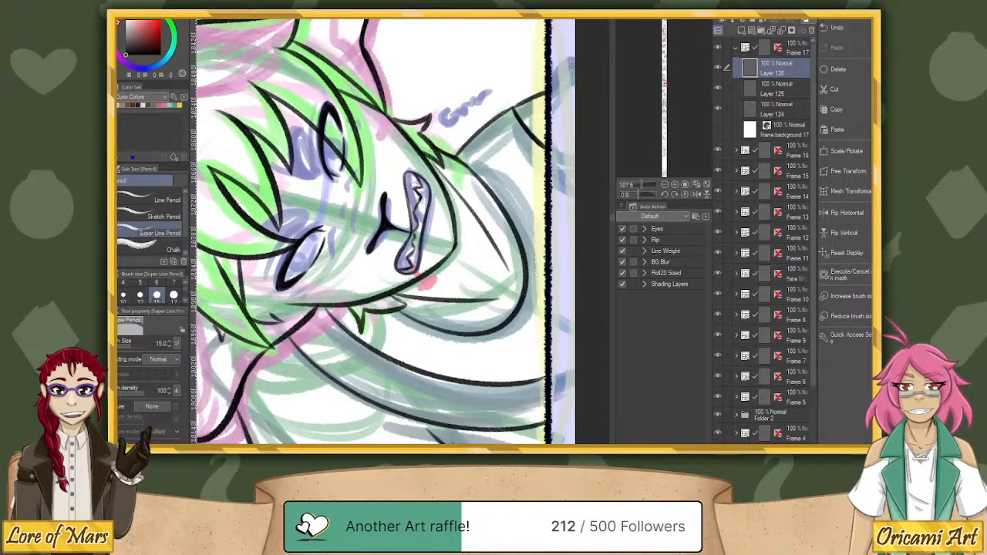
pyautogui.hotkey('ctrl', 'z')
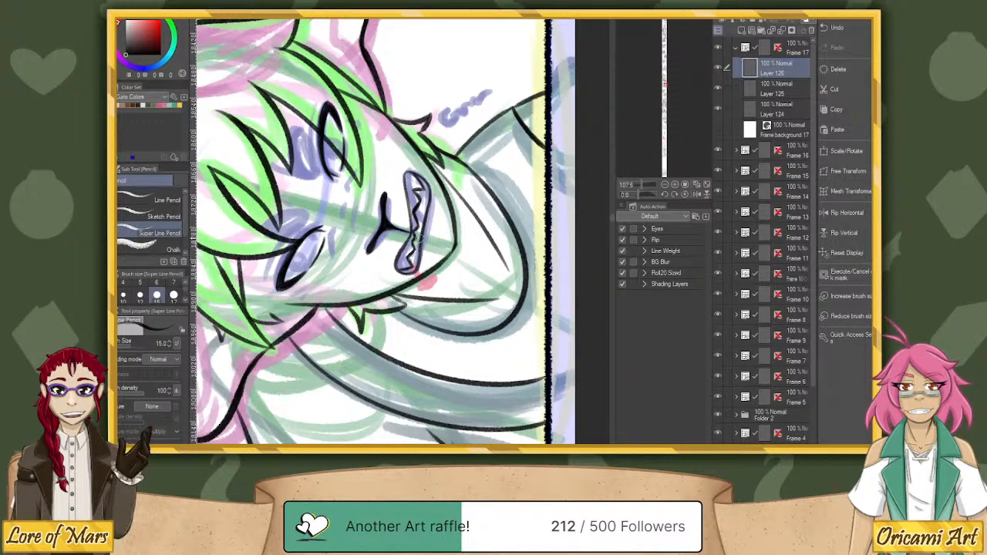
# Ink the short wrinkle lines across the bridge of the nose and the small creases beneath the eyes.
pyautogui.moveTo(638, 195); pyautogui.dragTo(648, 195)
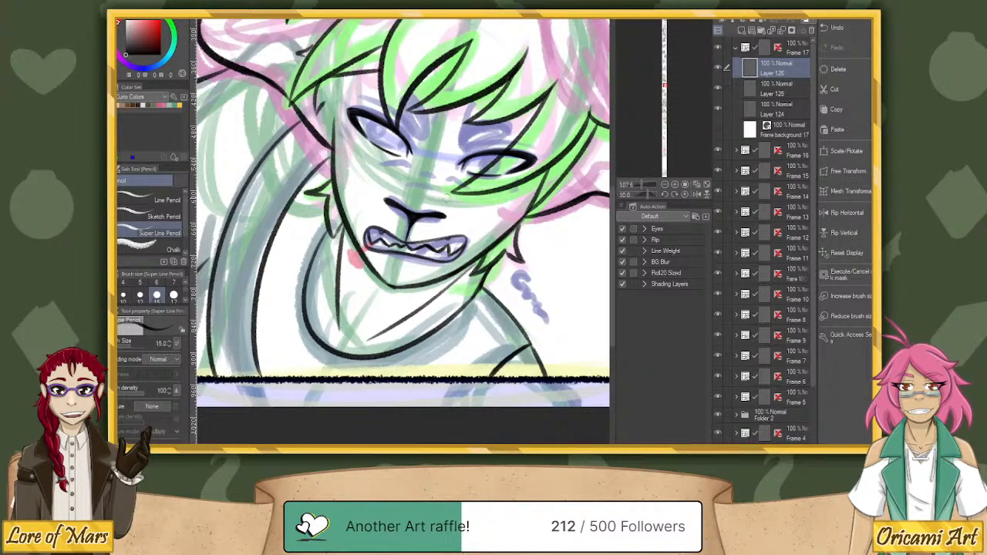
pyautogui.moveTo(650, 195); pyautogui.dragTo(640, 195)
pyautogui.moveTo(347, 212); pyautogui.dragTo(357, 257)
pyautogui.moveTo(337, 223)
pyautogui.mouseDown()
pyautogui.moveTo(341, 239)
pyautogui.moveTo(332, 198)
pyautogui.mouseUp()
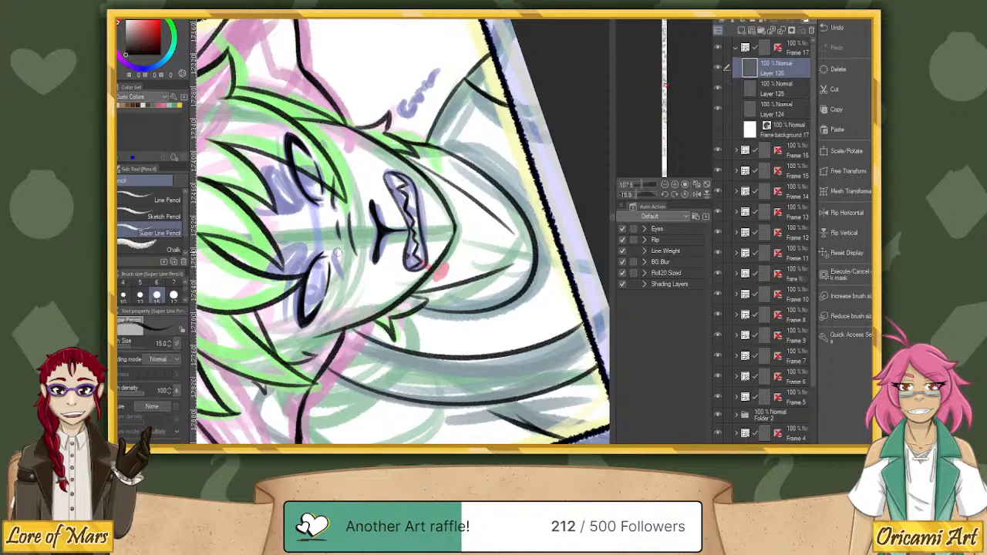
pyautogui.moveTo(337, 250)
pyautogui.mouseDown()
pyautogui.moveTo(341, 287)
pyautogui.moveTo(336, 253)
pyautogui.mouseUp()
pyautogui.hotkey('ctrl', 'z')
pyautogui.moveTo(337, 256); pyautogui.dragTo(344, 291)
pyautogui.hotkey('ctrl', 'z')
# Outline both thick, furrowed eyebrows over the purple sketch shapes above the eyes.
pyautogui.click(685, 195)
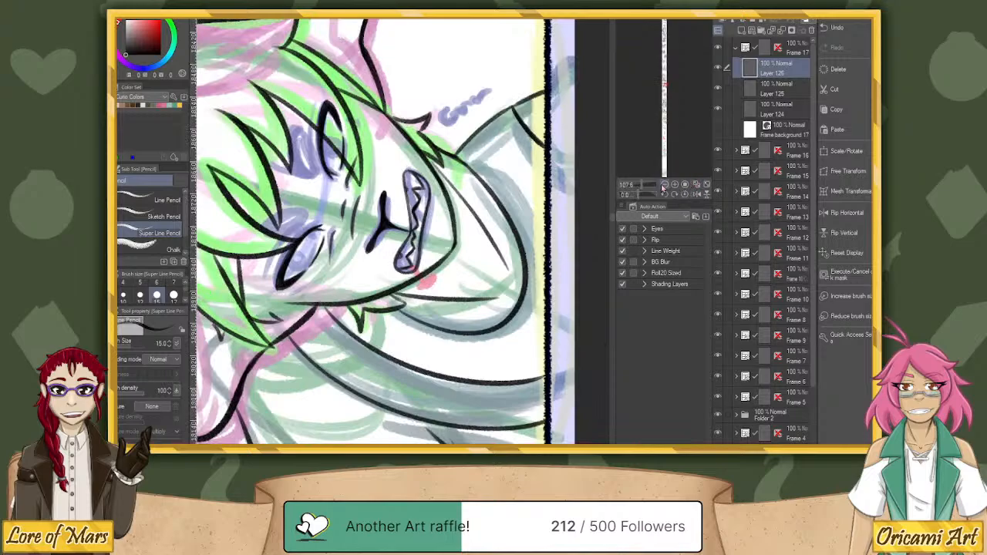
pyautogui.moveTo(640, 194)
pyautogui.mouseDown()
pyautogui.moveTo(649, 194)
pyautogui.moveTo(638, 193)
pyautogui.mouseUp()
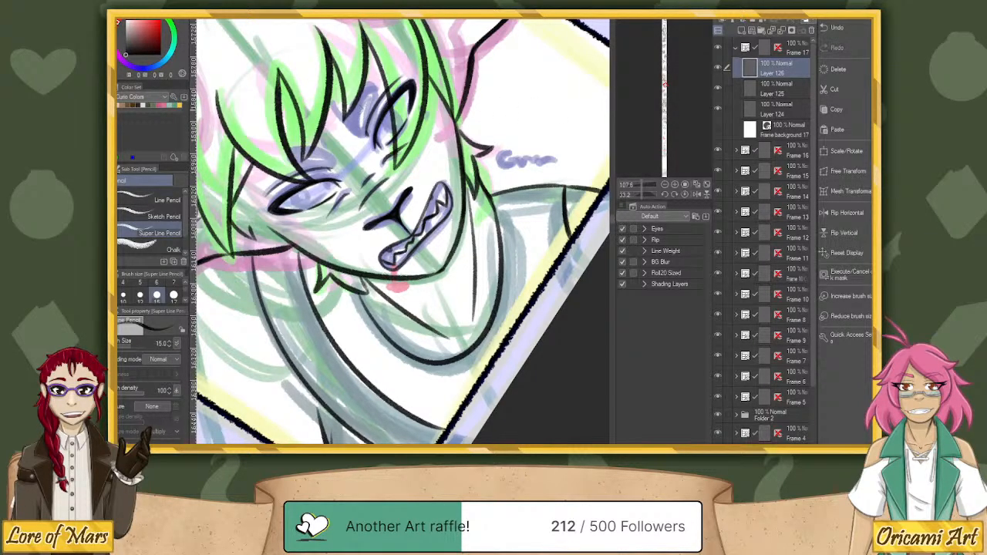
pyautogui.moveTo(355, 100)
pyautogui.mouseDown()
pyautogui.moveTo(351, 118)
pyautogui.moveTo(369, 116)
pyautogui.moveTo(375, 88)
pyautogui.mouseUp()
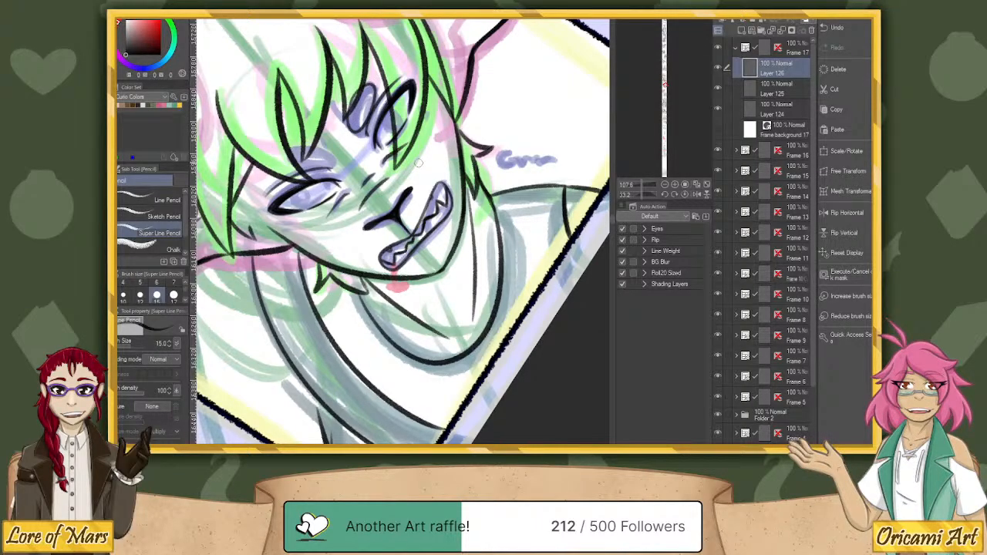
pyautogui.moveTo(641, 194); pyautogui.dragTo(636, 195)
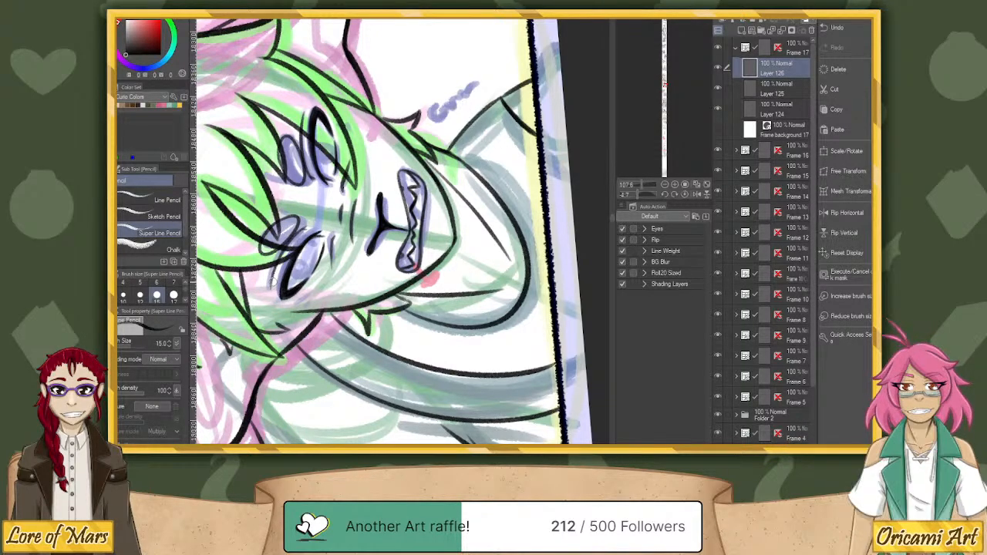
# Check the facial strokes by hiding and showing Layer 126, and add a new layer above it in Frame 17.
pyautogui.click(686, 194)
pyautogui.moveTo(639, 196); pyautogui.dragTo(647, 195)
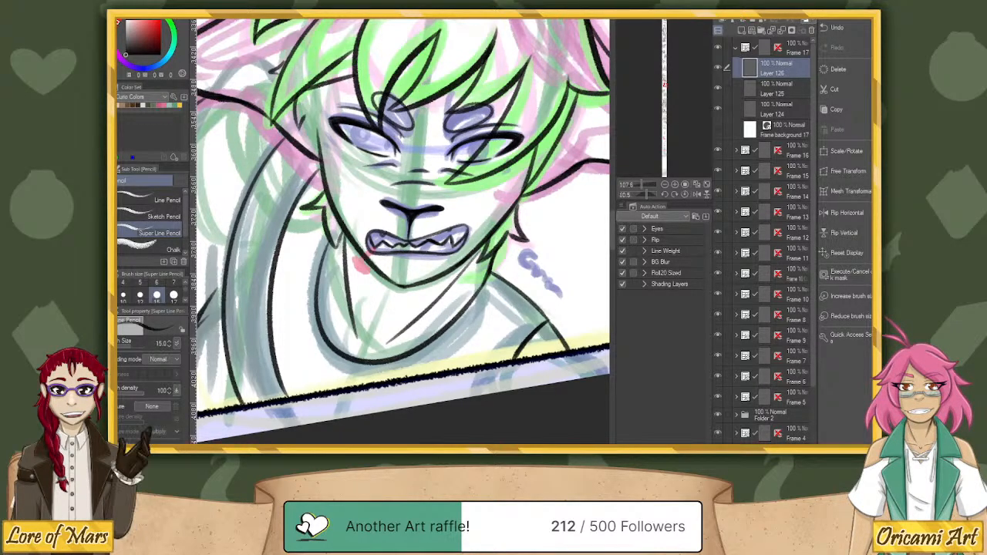
pyautogui.click(717, 68)
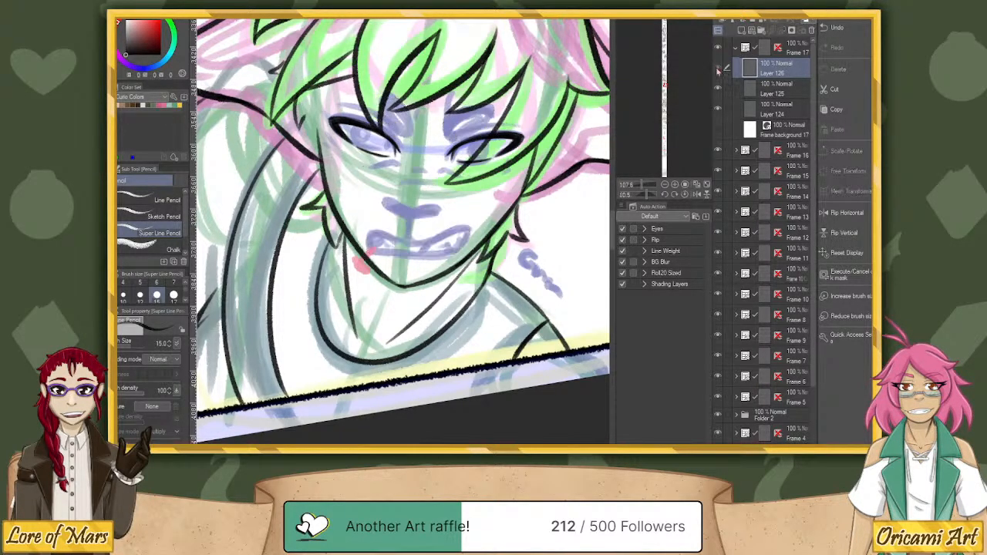
pyautogui.click(717, 67)
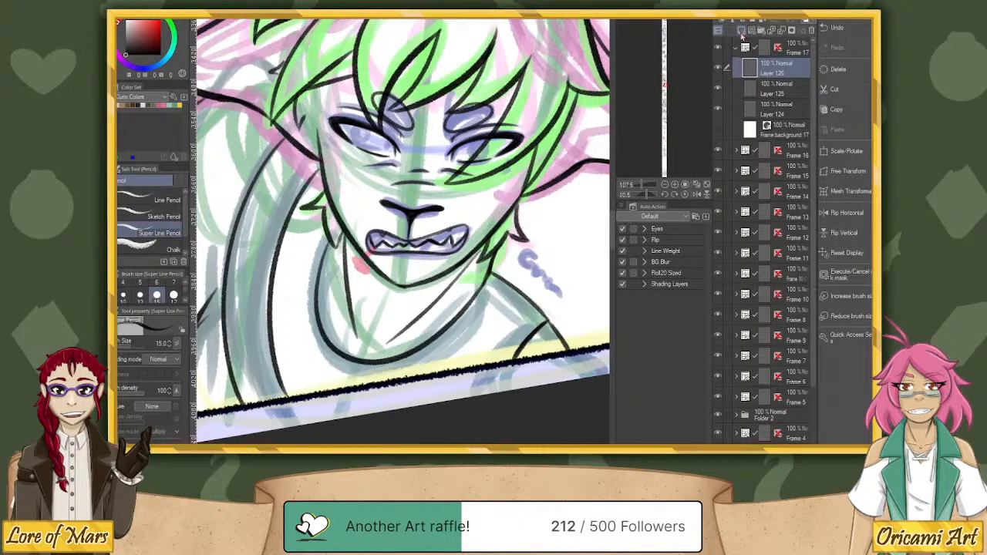
pyautogui.click(717, 68)
pyautogui.click(717, 68)
pyautogui.click(742, 31)
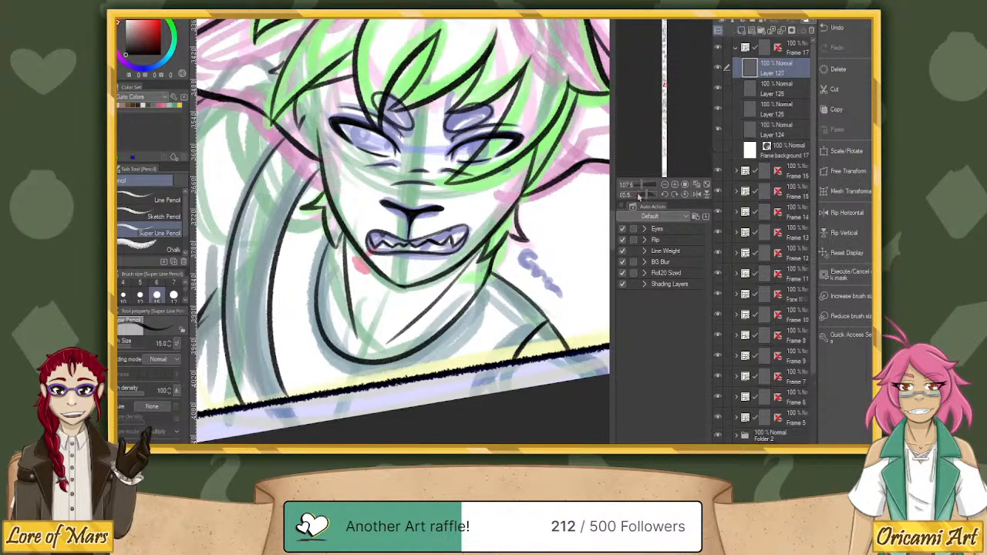
# Draw the round iris in the character's left eye on the new layer, undoing strokes that do not fit.
pyautogui.moveTo(640, 195); pyautogui.dragTo(644, 191)
pyautogui.moveTo(395, 112)
pyautogui.mouseDown()
pyautogui.moveTo(390, 123)
pyautogui.moveTo(410, 129)
pyautogui.moveTo(409, 113)
pyautogui.moveTo(398, 137)
pyautogui.moveTo(401, 105)
pyautogui.moveTo(401, 133)
pyautogui.moveTo(392, 133)
pyautogui.moveTo(413, 124)
pyautogui.moveTo(402, 107)
pyautogui.moveTo(403, 132)
pyautogui.moveTo(386, 123)
pyautogui.moveTo(397, 135)
pyautogui.moveTo(409, 112)
pyautogui.moveTo(402, 105)
pyautogui.moveTo(412, 125)
pyautogui.mouseUp()
pyautogui.hotkey('ctrl', 'z')
pyautogui.hotkey('ctrl', 'z')
pyautogui.hotkey('ctrl', 'z')
pyautogui.hotkey('ctrl', 'z')
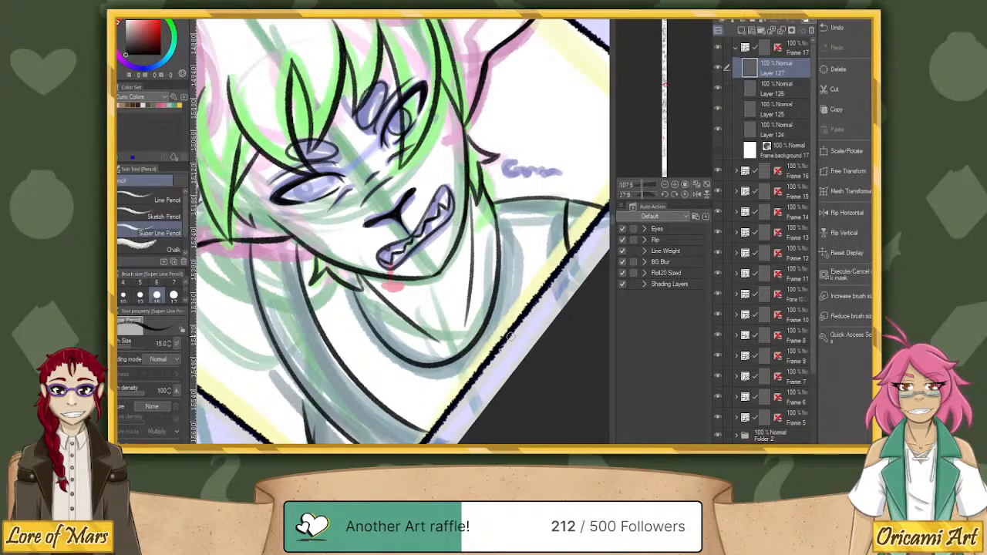
# Draw a matching iris in the character's right eye, undoing and redrawing the circle until it fits.
pyautogui.click(685, 195)
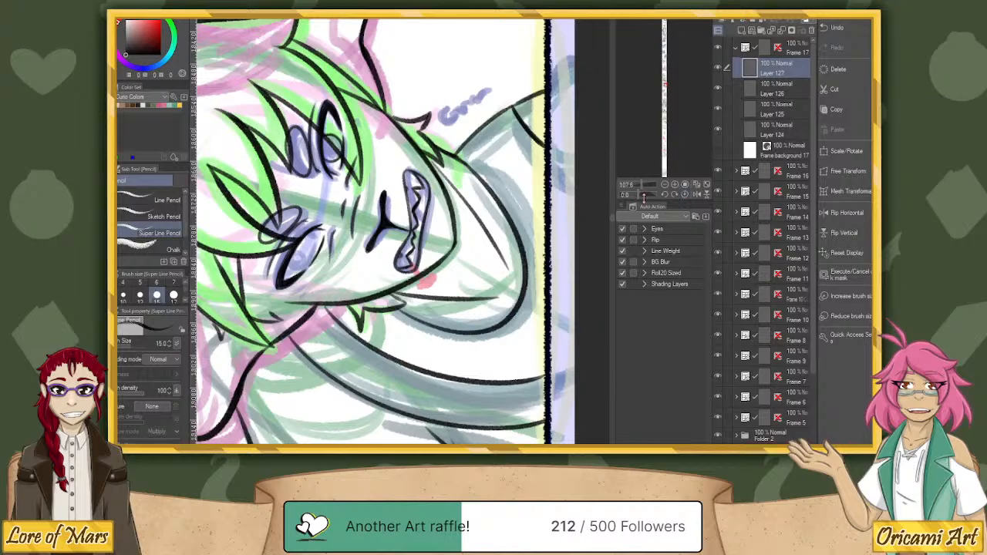
pyautogui.moveTo(643, 198); pyautogui.dragTo(648, 191)
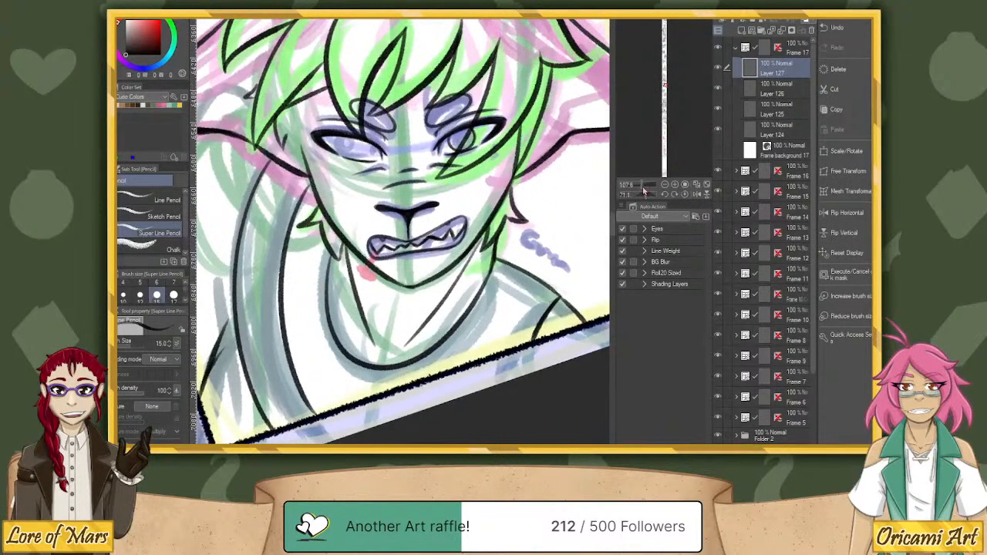
pyautogui.moveTo(347, 141)
pyautogui.mouseDown()
pyautogui.moveTo(349, 156)
pyautogui.moveTo(367, 147)
pyautogui.moveTo(355, 158)
pyautogui.moveTo(369, 145)
pyautogui.moveTo(365, 132)
pyautogui.moveTo(348, 154)
pyautogui.moveTo(366, 144)
pyautogui.mouseUp()
pyautogui.hotkey('ctrl', 'z')
pyautogui.hotkey('ctrl', 'z')
pyautogui.hotkey('ctrl', 'z')
pyautogui.hotkey('ctrl', 'z')
pyautogui.hotkey('ctrl', 'z')
pyautogui.hotkey('ctrl', 'z')
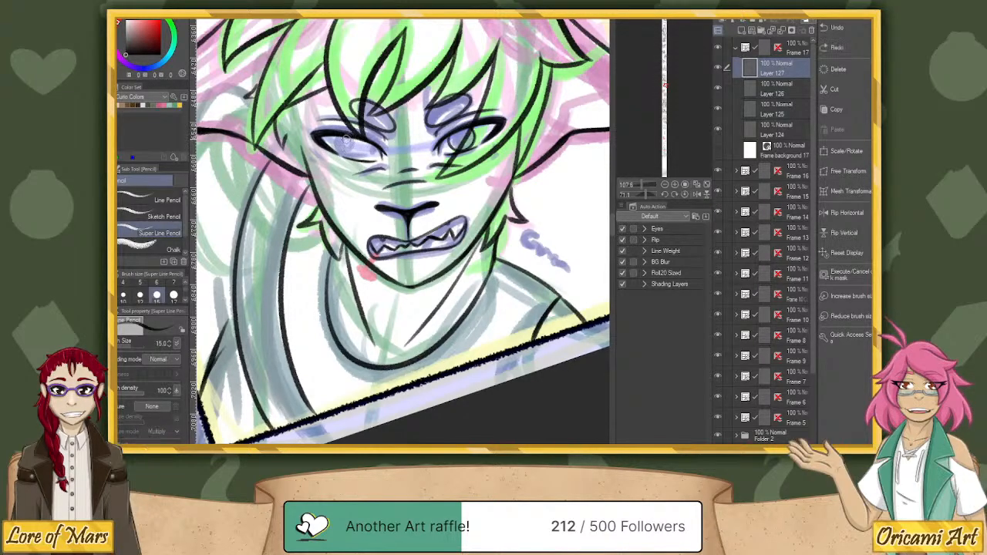
pyautogui.moveTo(347, 134)
pyautogui.mouseDown()
pyautogui.moveTo(361, 159)
pyautogui.moveTo(367, 143)
pyautogui.moveTo(354, 159)
pyautogui.moveTo(365, 139)
pyautogui.moveTo(359, 160)
pyautogui.moveTo(367, 139)
pyautogui.mouseUp()
pyautogui.hotkey('ctrl', 'z')
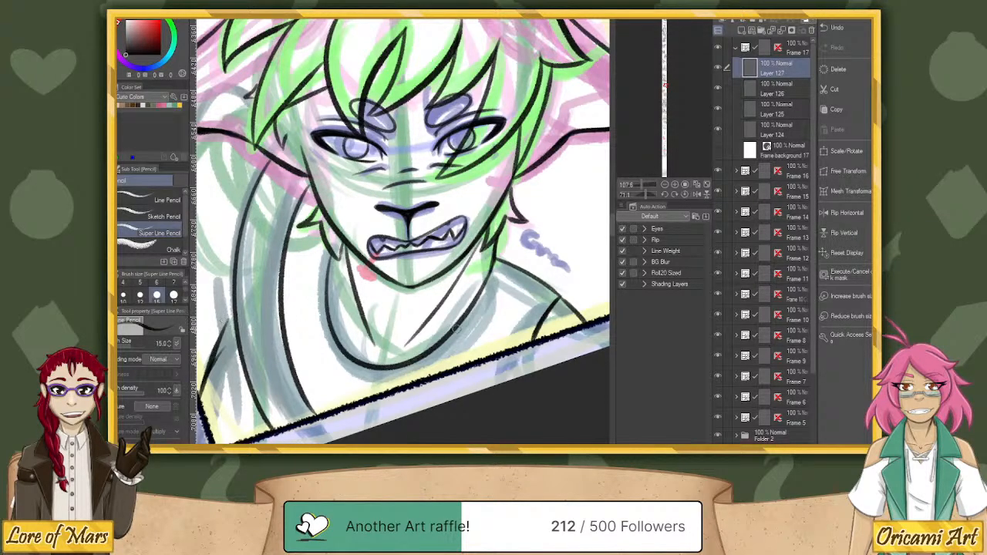
# Return the canvas to its upright orientation and go down the comic to the frame with the braided, red-haired character.
pyautogui.scroll(-3, 429, 250)
pyautogui.scroll(-3, 434, 250)
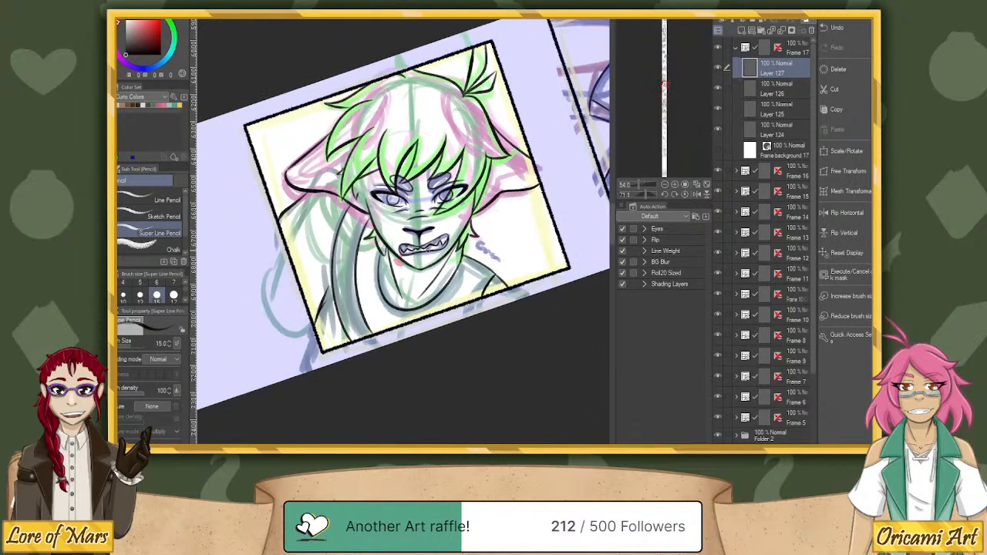
pyautogui.click(684, 195)
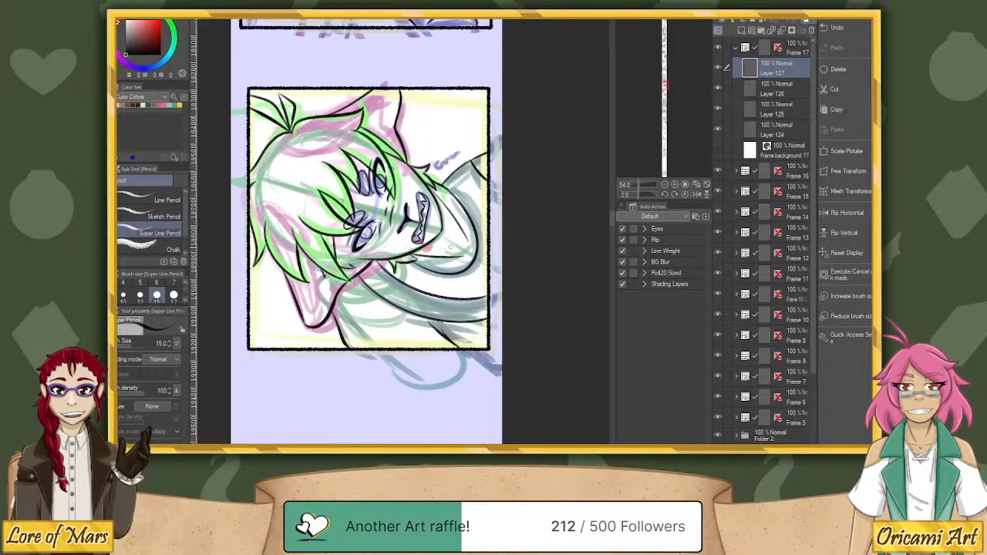
pyautogui.click(847, 212)
pyautogui.press('h')
pyautogui.moveTo(516, 399); pyautogui.dragTo(516, 97)
pyautogui.moveTo(542, 368); pyautogui.dragTo(550, 118)
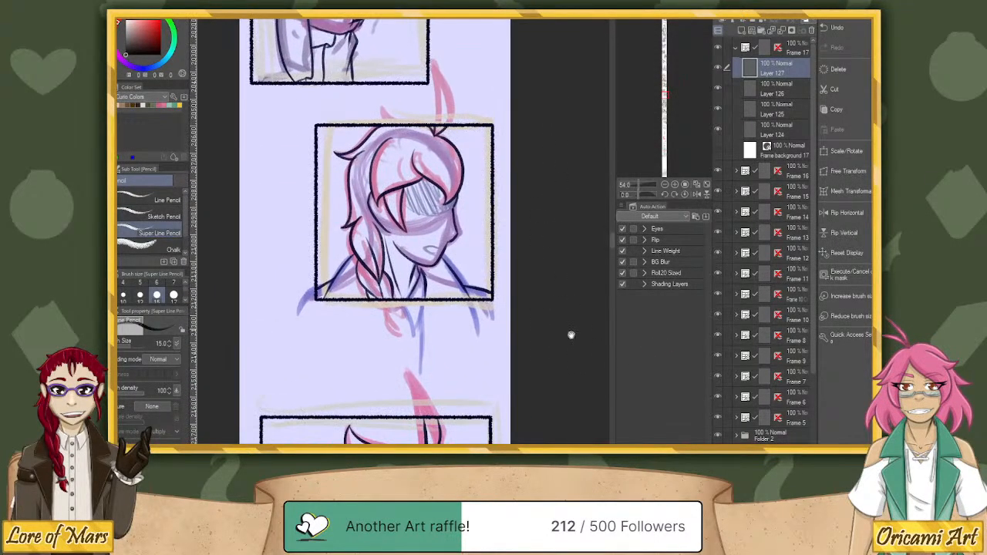
pyautogui.moveTo(568, 399); pyautogui.dragTo(566, 339)
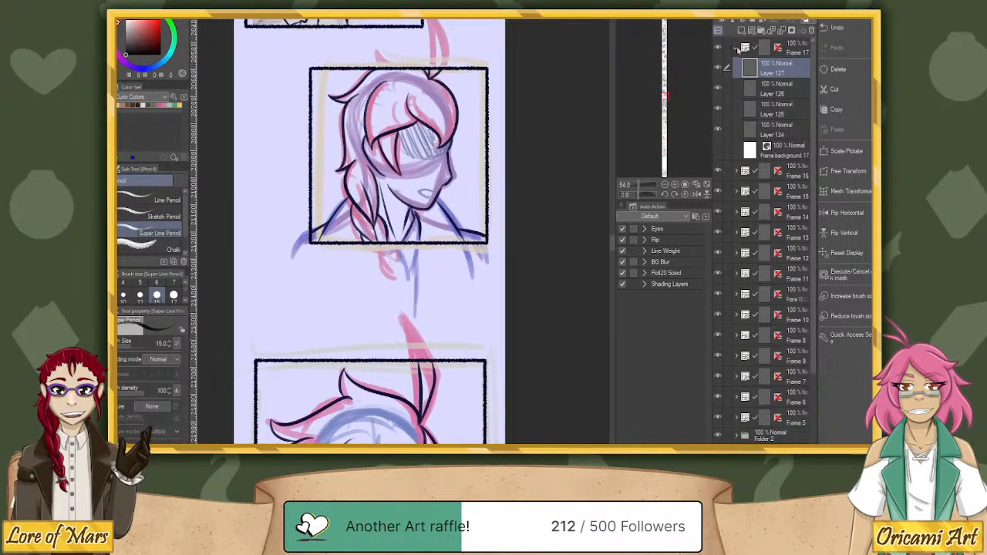
# Collapse the Frame 17 folder, then find and expand the braided character's frame folder, located directly above Frame 10.
pyautogui.click(736, 48)
pyautogui.click(799, 70)
pyautogui.click(799, 90)
pyautogui.click(799, 111)
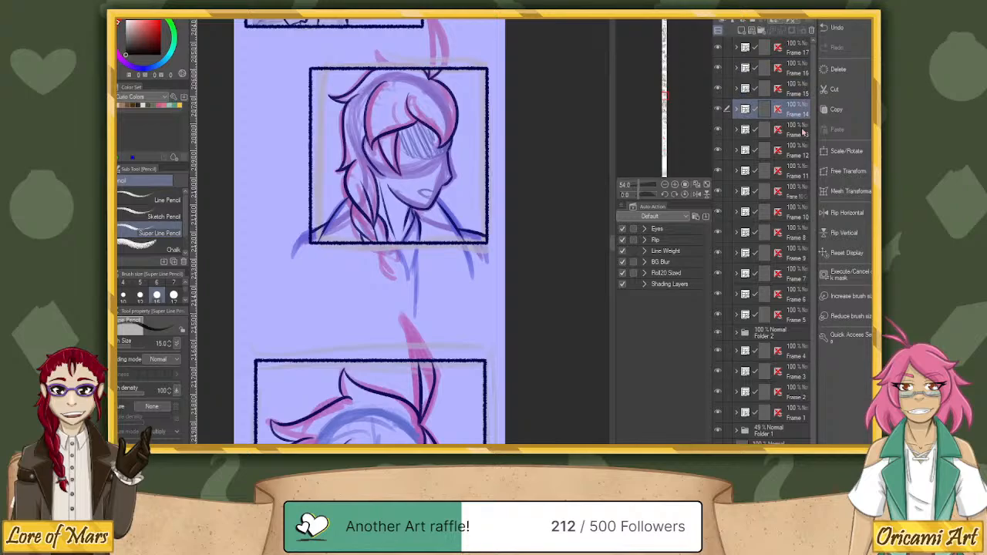
pyautogui.click(799, 131)
pyautogui.click(799, 151)
pyautogui.click(799, 172)
pyautogui.click(799, 192)
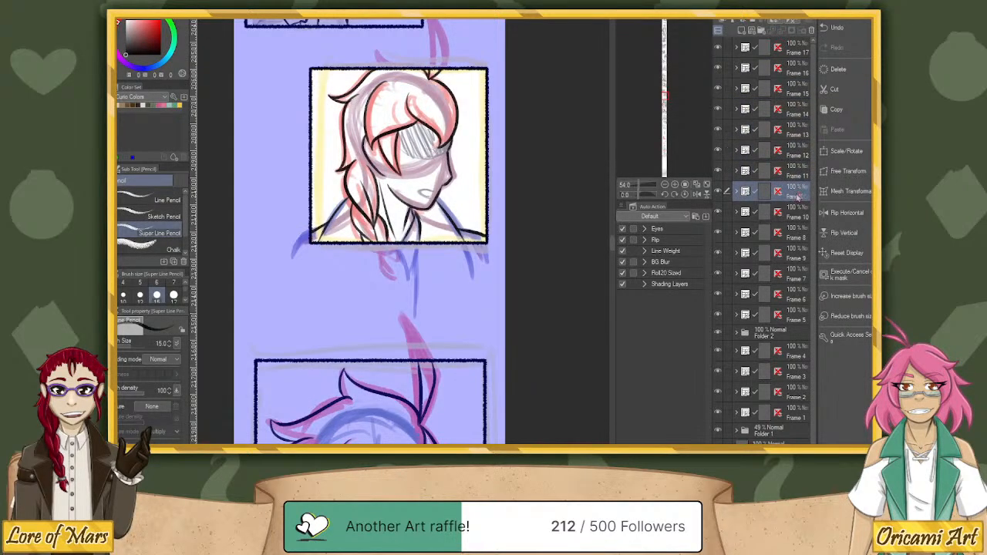
pyautogui.click(737, 191)
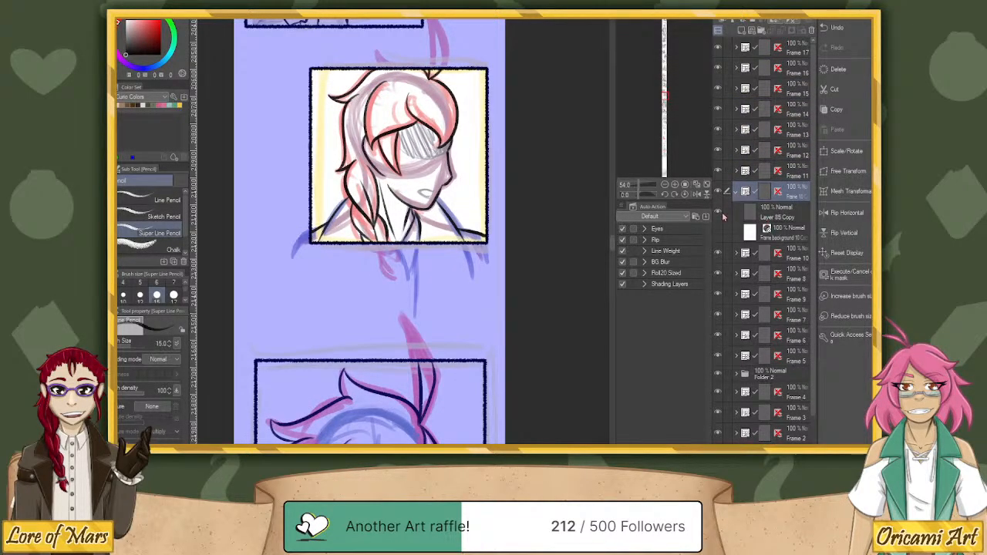
# Add a new layer directly above Layer 85 Copy in the braided character's frame folder.
pyautogui.click(787, 216)
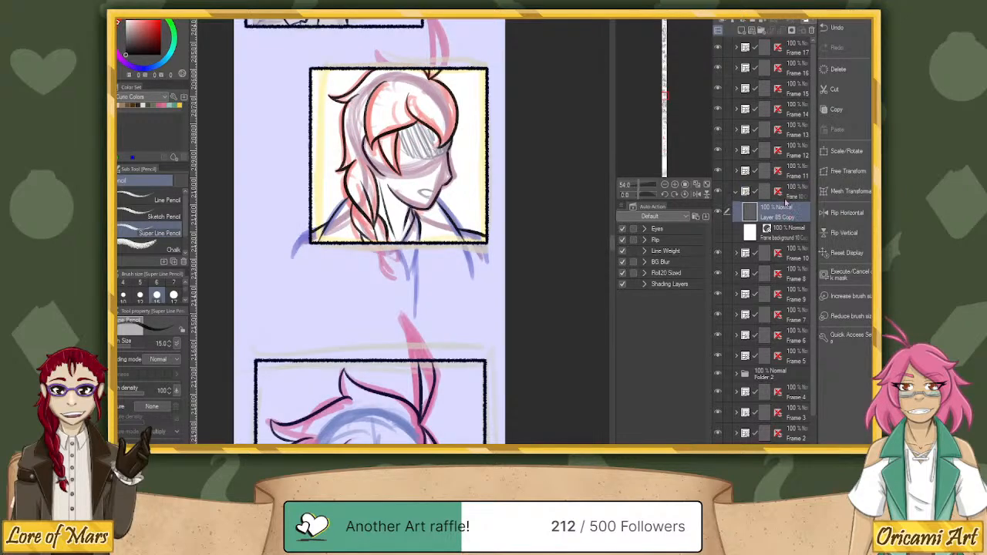
pyautogui.click(741, 30)
pyautogui.scroll(4, 431, 155)
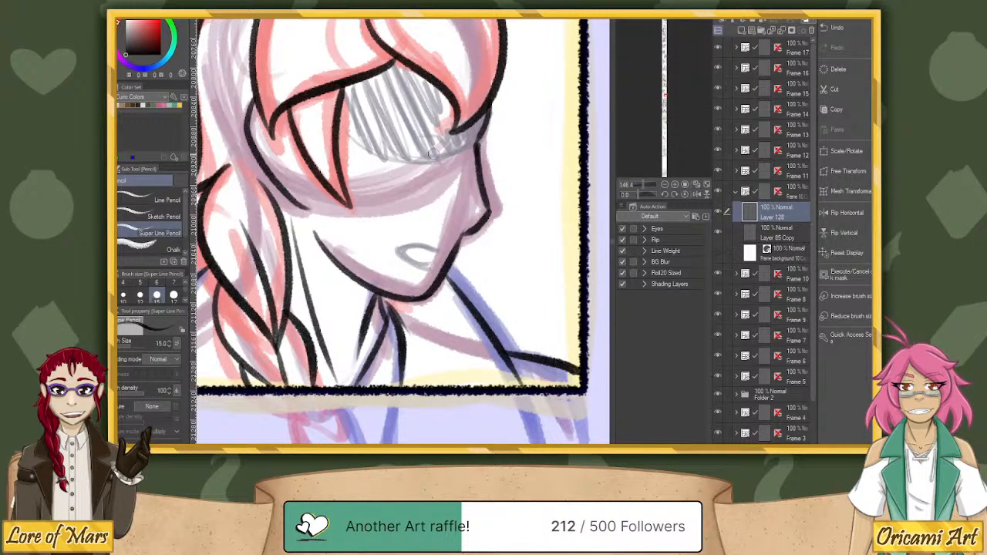
pyautogui.moveTo(433, 154); pyautogui.dragTo(453, 189)
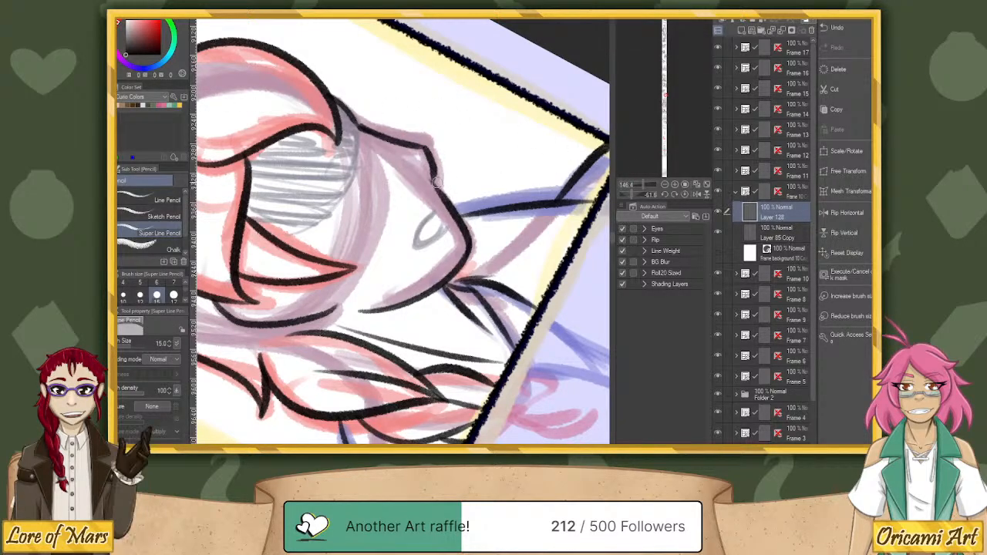
# Switch back to Layer 85 Copy, erase the braided character's nose lines, and redraw the bridge, tip and underside of the nose.
pyautogui.hotkey('alt', '[')
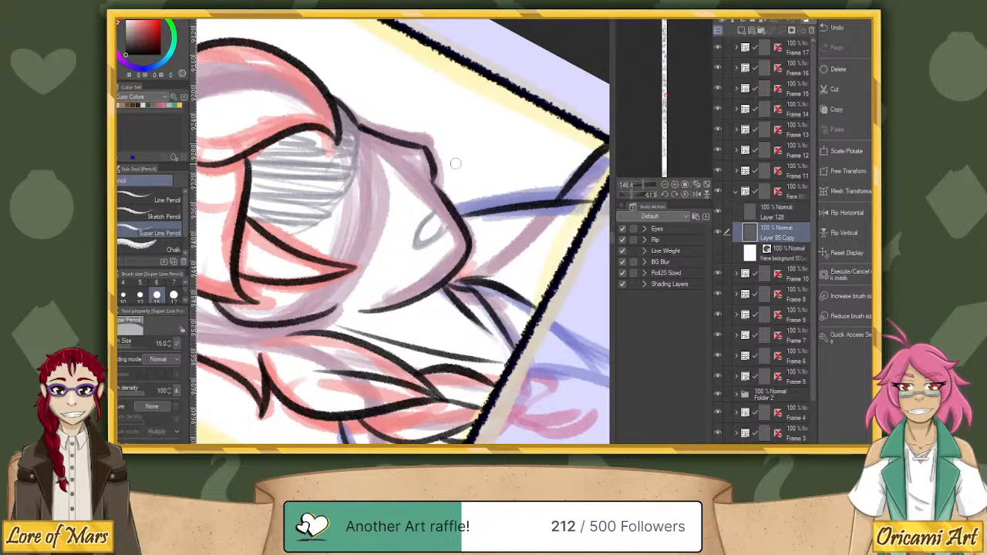
pyautogui.moveTo(455, 163)
pyautogui.mouseDown()
pyautogui.moveTo(426, 175)
pyautogui.moveTo(437, 178)
pyautogui.moveTo(425, 142)
pyautogui.moveTo(437, 177)
pyautogui.mouseUp()
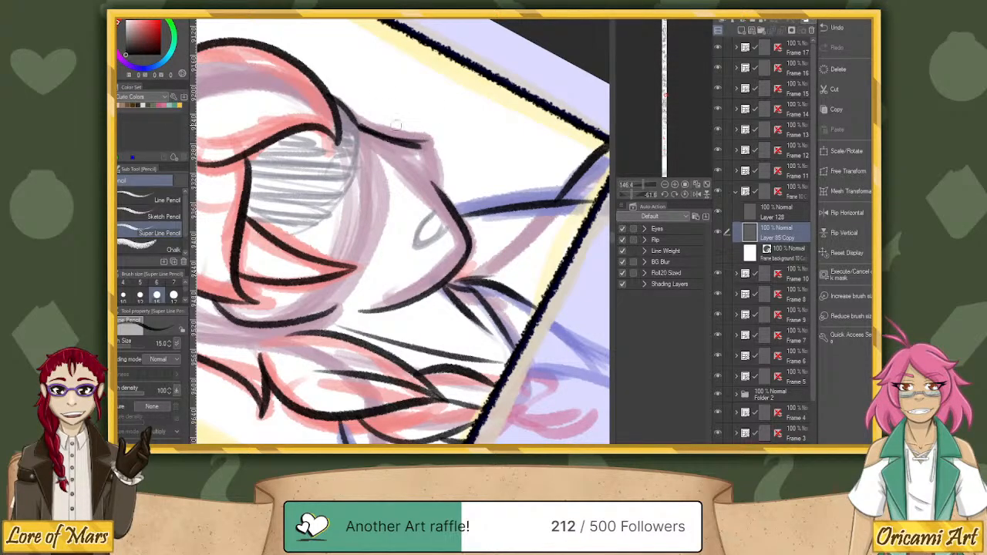
pyautogui.click(640, 194)
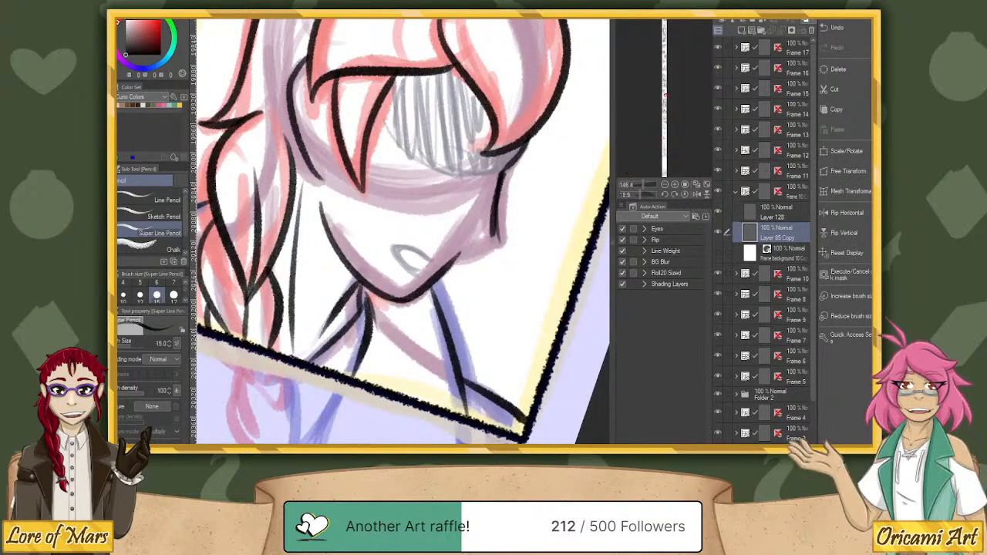
pyautogui.moveTo(501, 174); pyautogui.dragTo(492, 244)
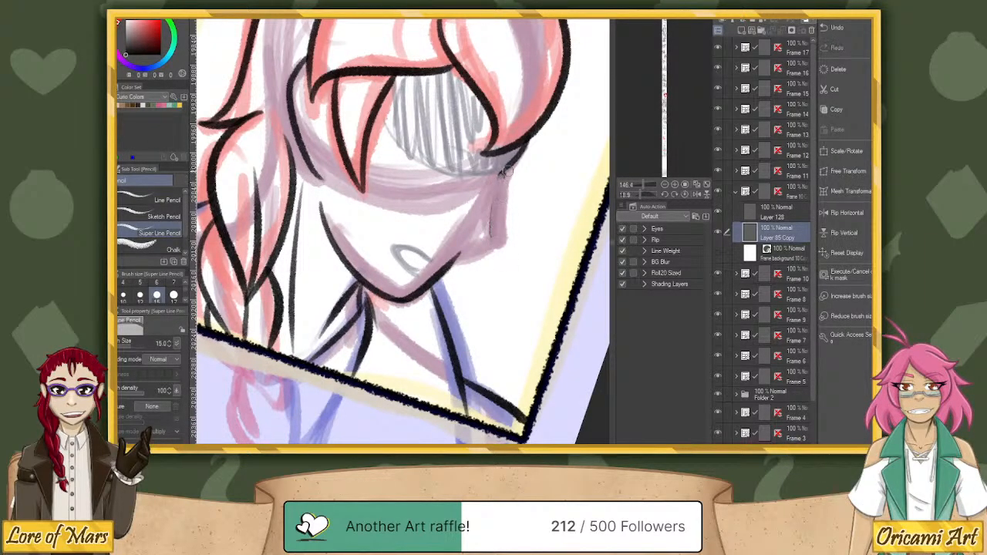
pyautogui.moveTo(506, 172); pyautogui.dragTo(492, 236)
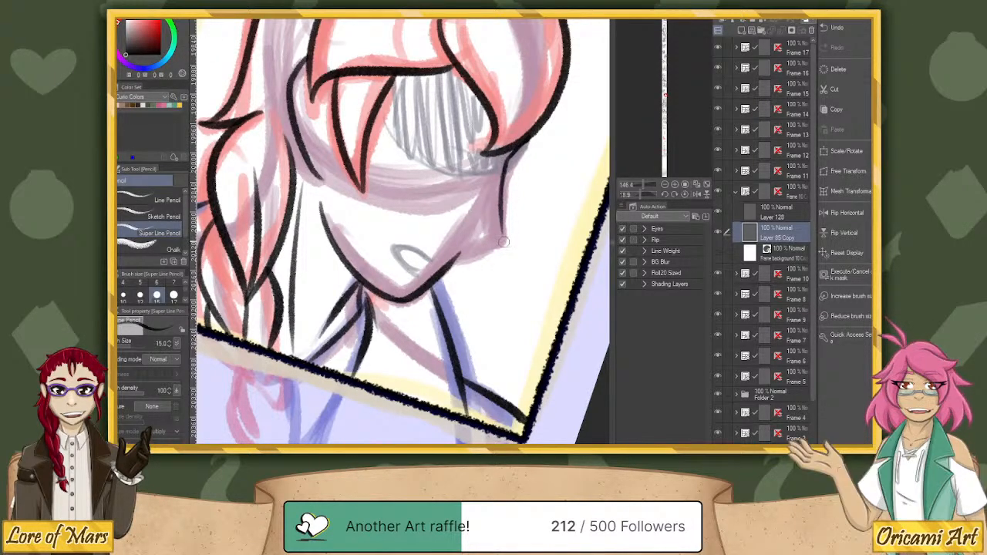
pyautogui.moveTo(641, 194); pyautogui.dragTo(638, 190)
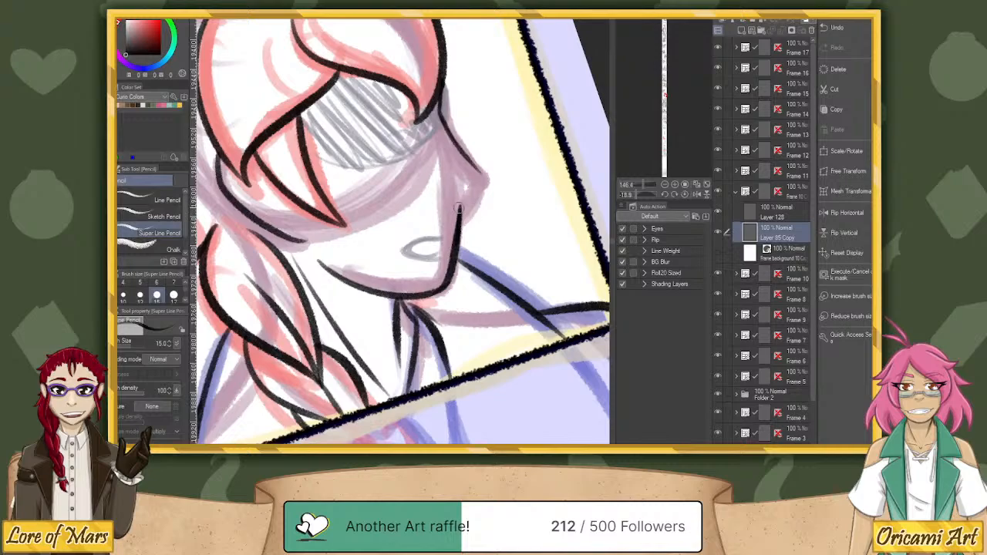
pyautogui.moveTo(460, 213); pyautogui.dragTo(484, 179)
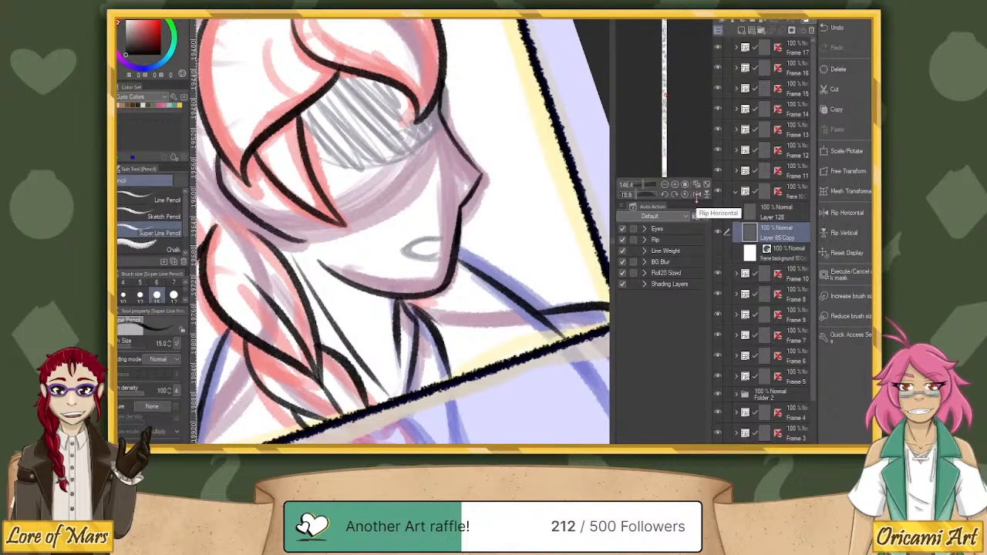
# Ink the braided character's small open mouth over the grey oval sketch, undoing strokes that do not fit.
pyautogui.moveTo(653, 195); pyautogui.dragTo(617, 189)
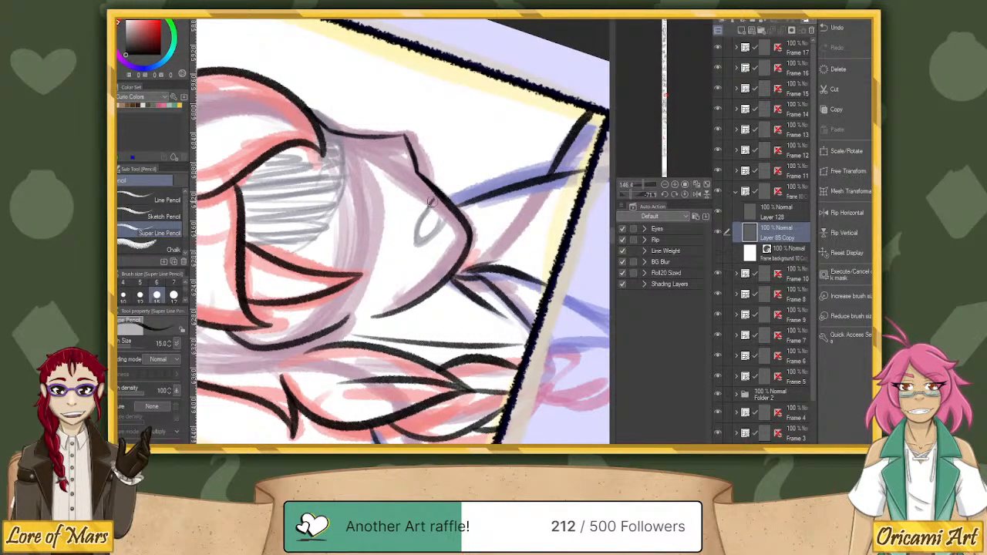
pyautogui.hotkey('ctrl', 'z')
pyautogui.moveTo(436, 204)
pyautogui.mouseDown()
pyautogui.moveTo(414, 238)
pyautogui.moveTo(431, 237)
pyautogui.moveTo(447, 213)
pyautogui.mouseUp()
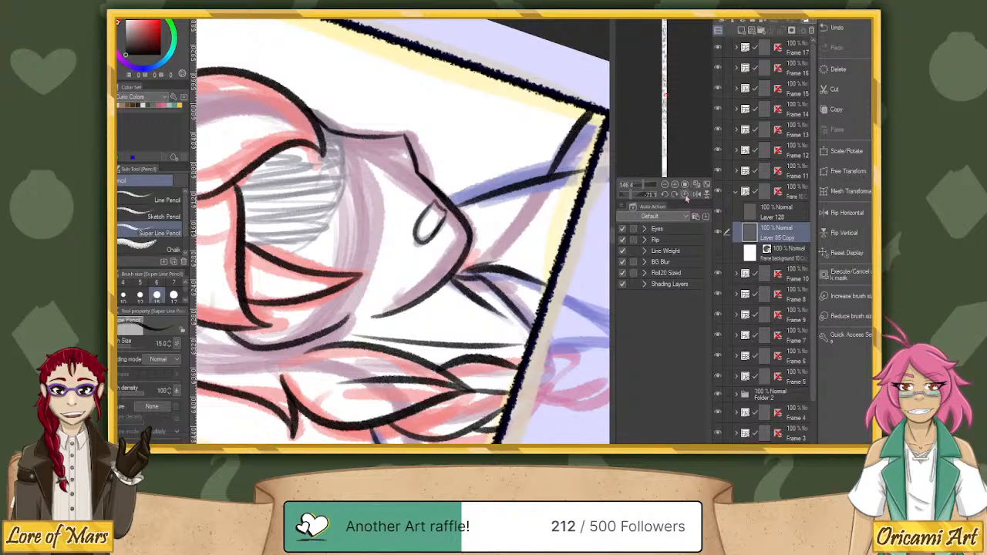
pyautogui.click(685, 195)
pyautogui.moveTo(440, 249)
pyautogui.mouseDown()
pyautogui.moveTo(436, 267)
pyautogui.moveTo(445, 253)
pyautogui.mouseUp()
pyautogui.hotkey('ctrl', 'z')
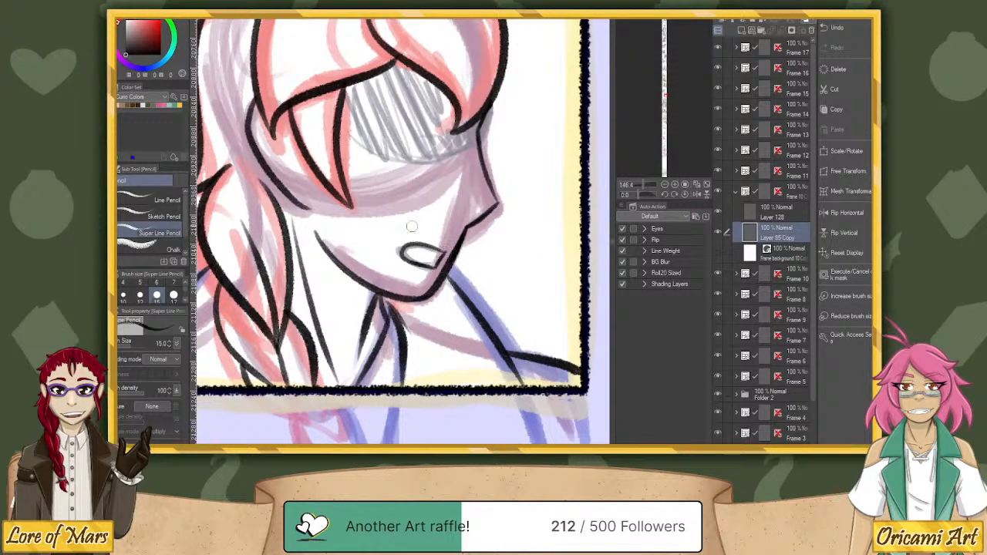
# Collapse the braided character's frame folder and go down the comic to the unframed blue-haired profile sketch with the large ear.
pyautogui.moveTo(644, 185); pyautogui.dragTo(640, 185)
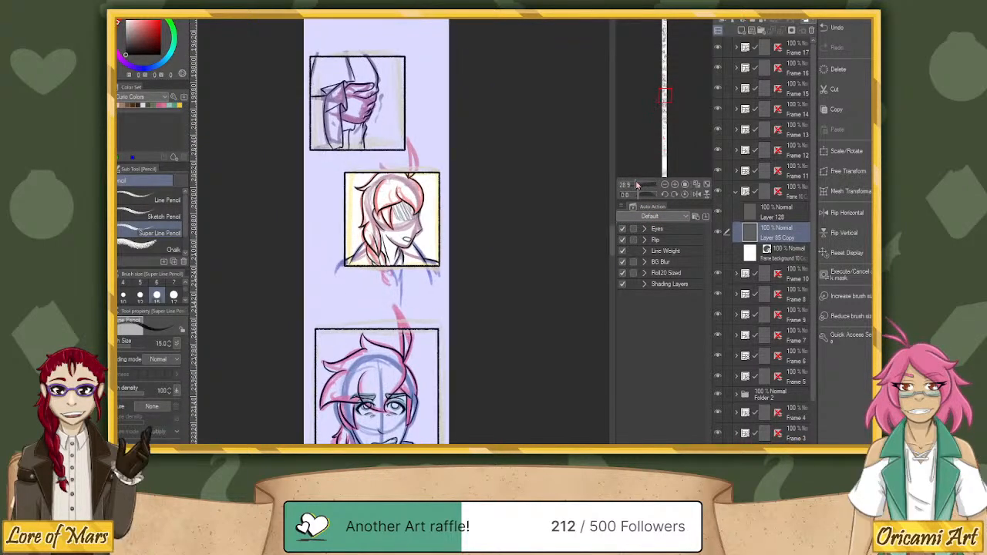
pyautogui.click(738, 192)
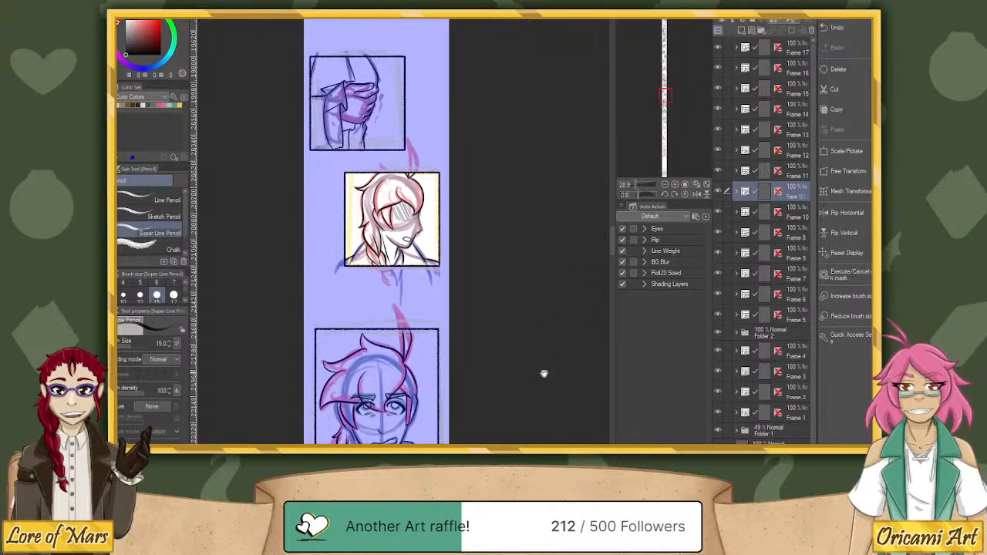
pyautogui.moveTo(544, 355); pyautogui.dragTo(522, 132)
pyautogui.scroll(-5, 535, 348)
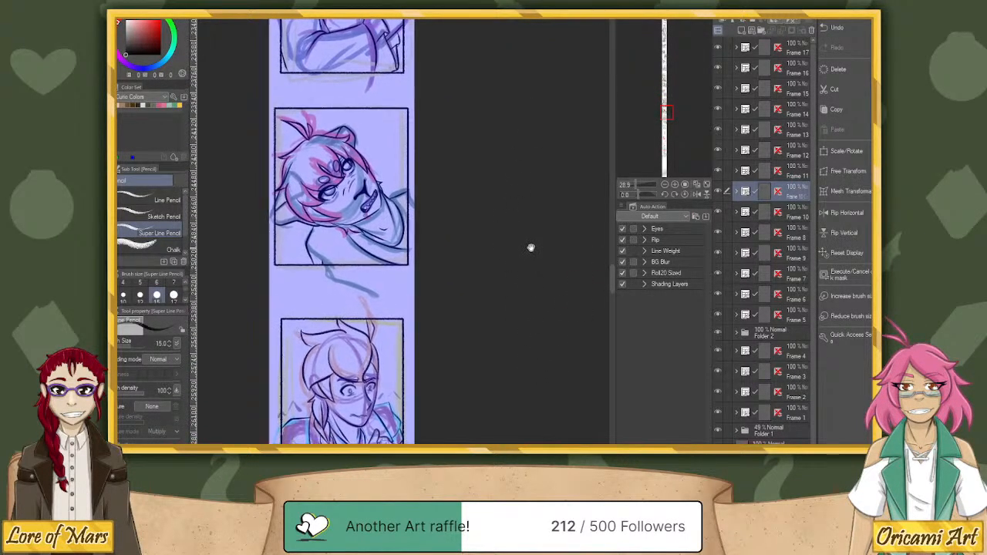
pyautogui.moveTo(528, 251); pyautogui.dragTo(532, 127)
pyautogui.moveTo(533, 293); pyautogui.dragTo(545, 139)
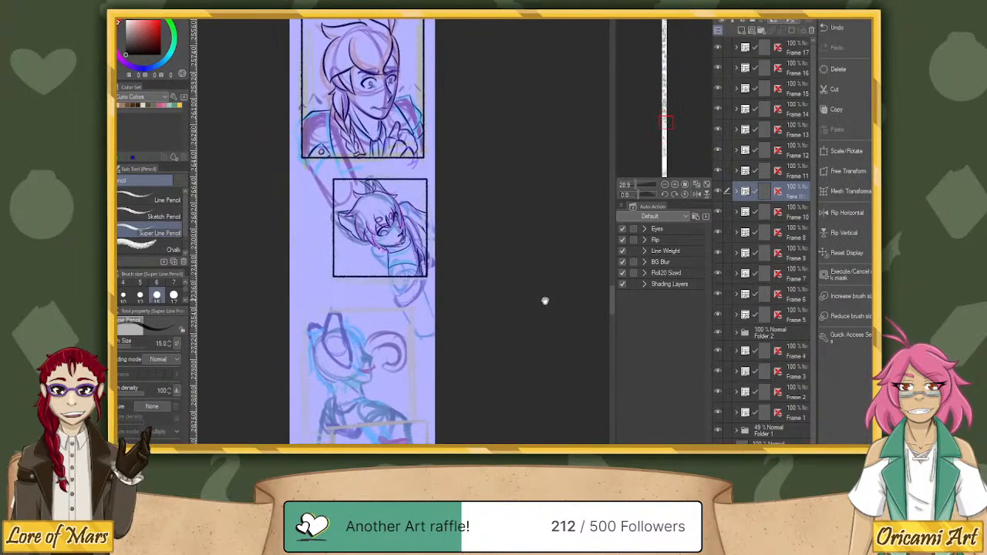
pyautogui.moveTo(549, 287); pyautogui.dragTo(546, 121)
pyautogui.moveTo(532, 256); pyautogui.dragTo(519, 144)
pyautogui.moveTo(533, 375); pyautogui.dragTo(532, 337)
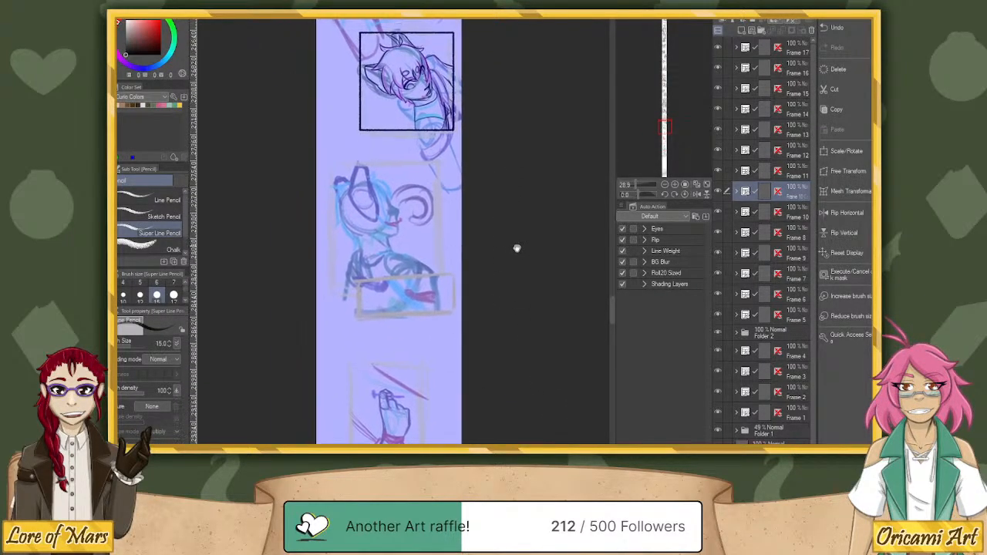
pyautogui.moveTo(511, 227); pyautogui.dragTo(515, 165)
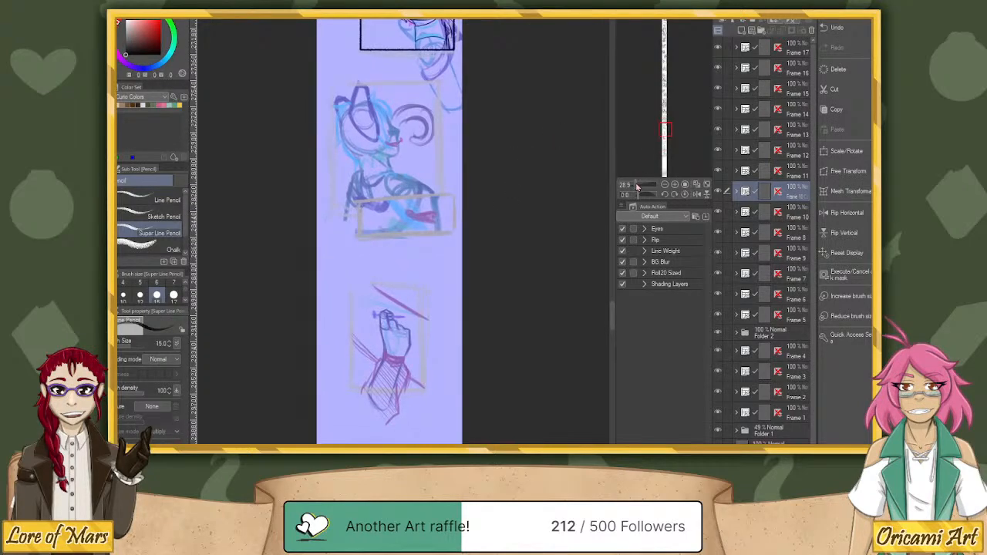
pyautogui.moveTo(633, 185); pyautogui.dragTo(639, 187)
pyautogui.moveTo(534, 146); pyautogui.dragTo(579, 192)
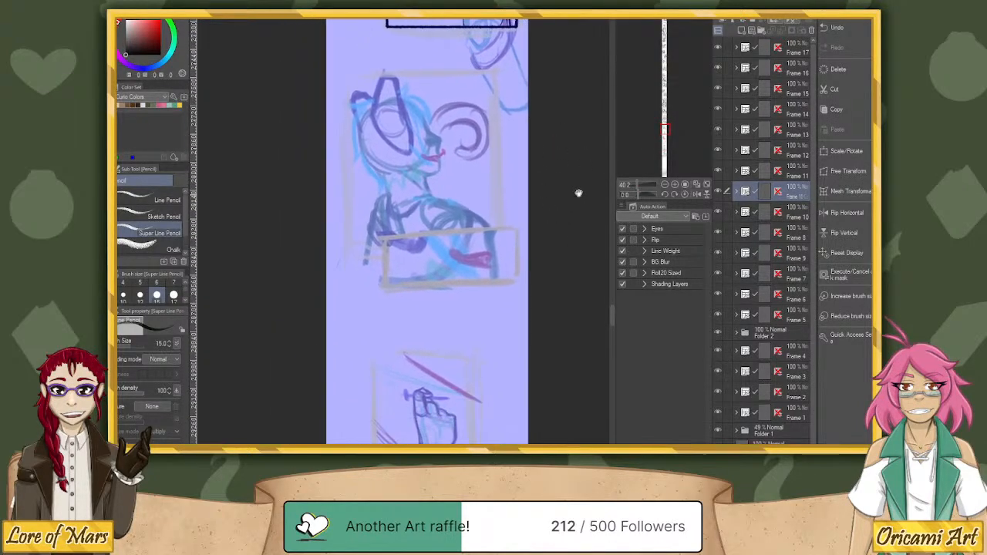
pyautogui.moveTo(639, 187); pyautogui.dragTo(644, 187)
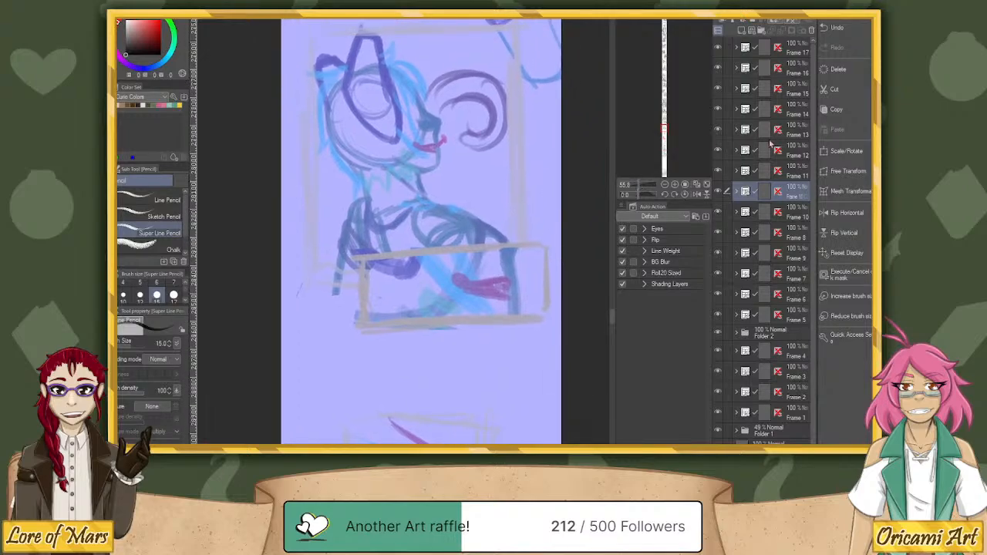
# Create a rectangular frame with its own folder above Frame 17, following the sketched border around the blue-haired profile character.
pyautogui.click(802, 48)
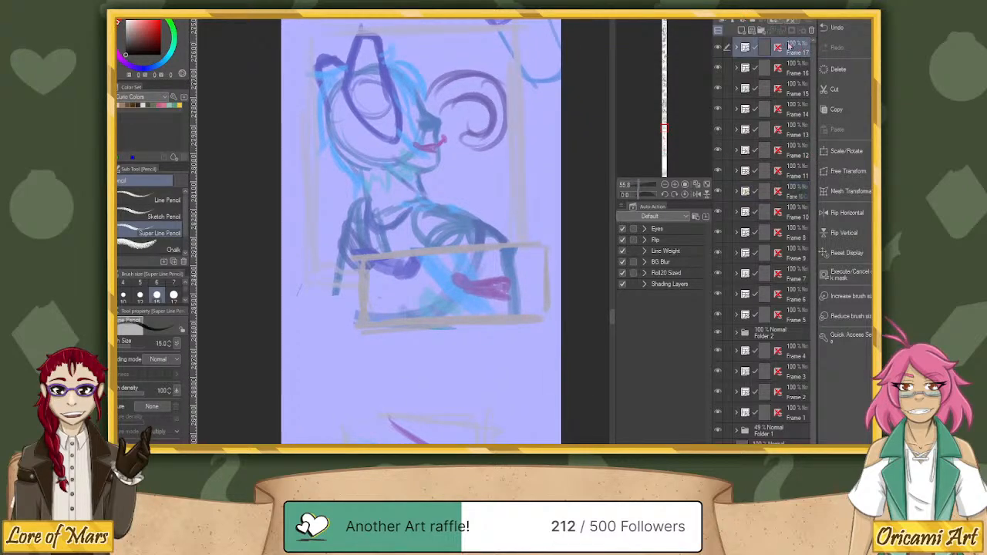
pyautogui.press('j')
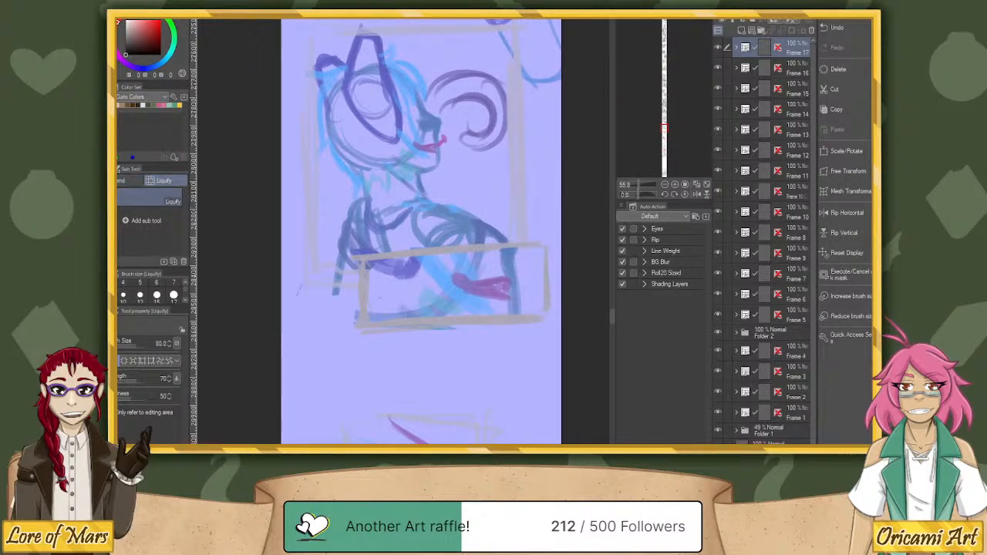
pyautogui.press('u')
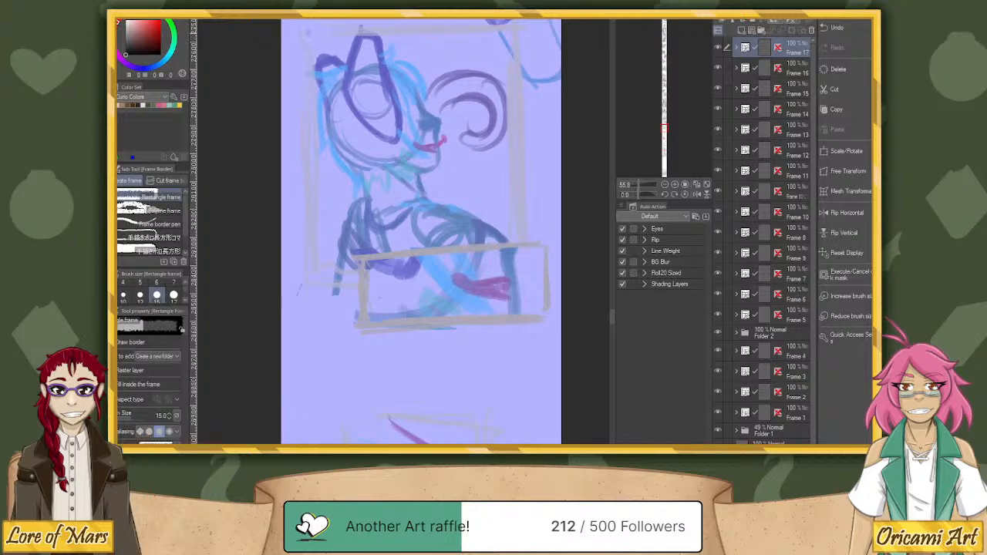
pyautogui.moveTo(309, 33); pyautogui.dragTo(517, 269)
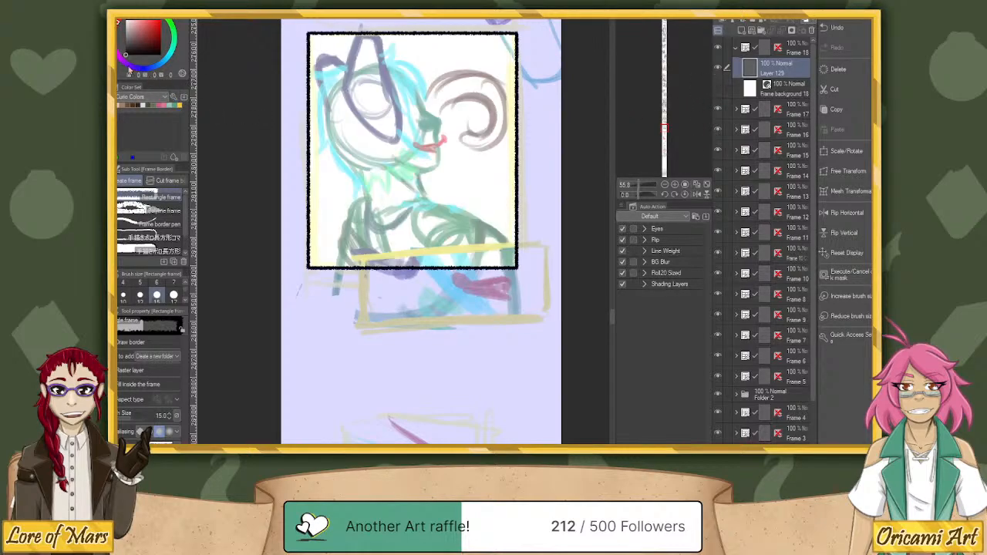
# With the Super Line Pencil, ink the fur edge at the ear's base and the hair from the back of the head to jagged neck tufts.
pyautogui.press('p')
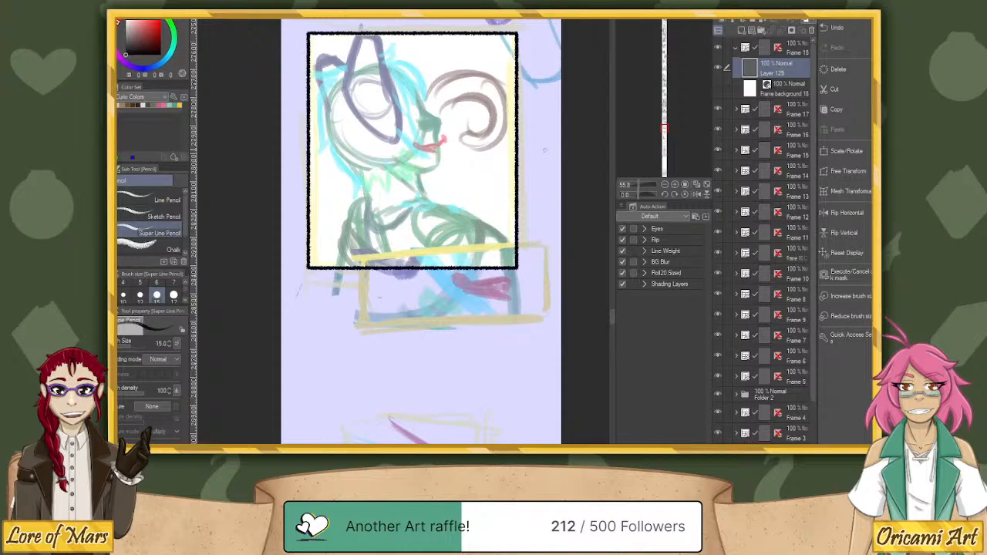
pyautogui.click(186, 300)
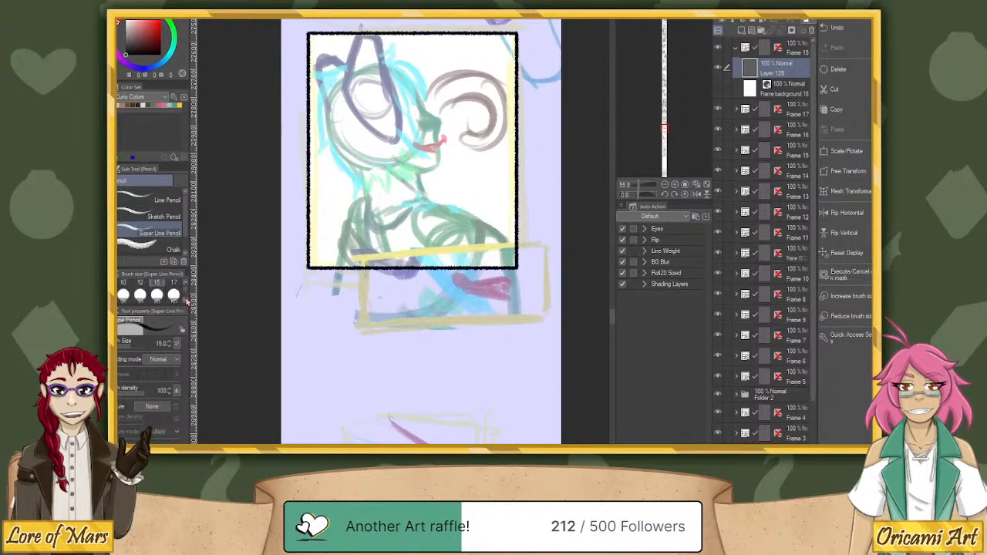
pyautogui.scroll(3, 556, 154)
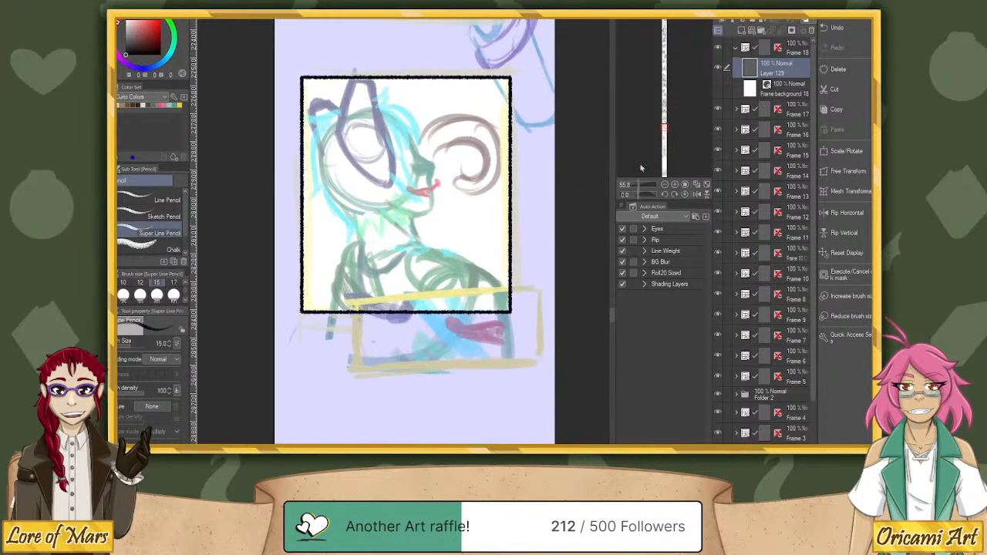
pyautogui.moveTo(491, 108); pyautogui.dragTo(493, 216)
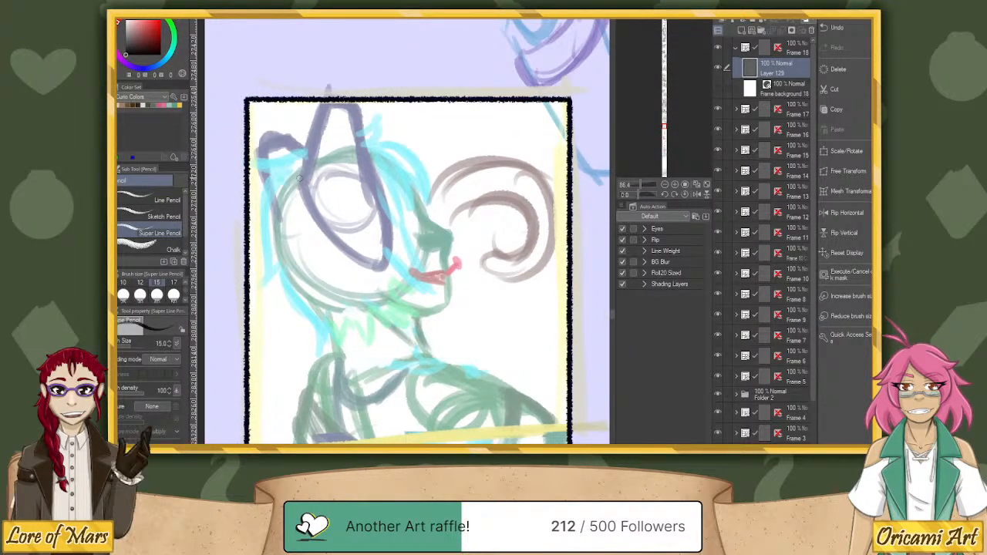
pyautogui.moveTo(296, 182)
pyautogui.mouseDown()
pyautogui.moveTo(326, 195)
pyautogui.moveTo(338, 189)
pyautogui.moveTo(319, 204)
pyautogui.moveTo(340, 210)
pyautogui.moveTo(374, 273)
pyautogui.mouseUp()
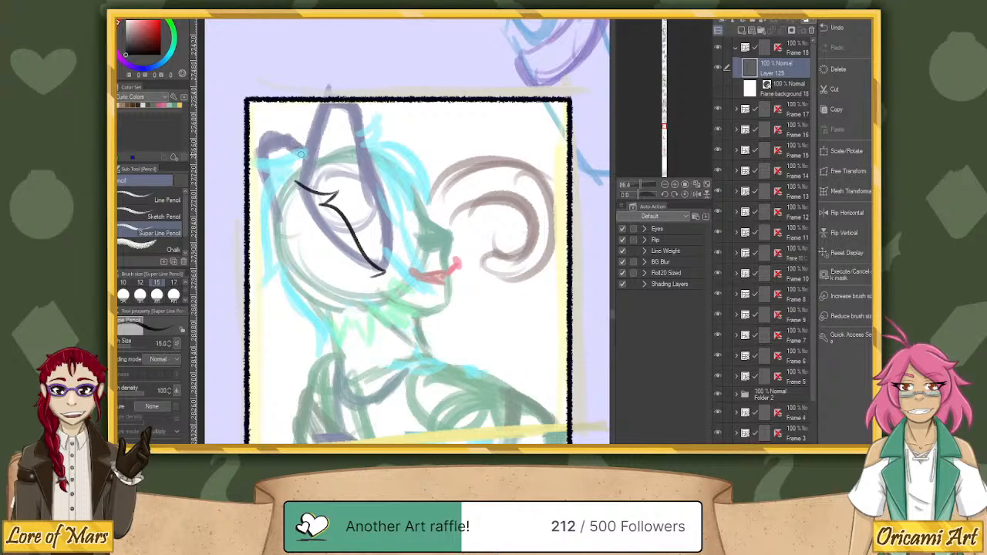
pyautogui.moveTo(306, 153)
pyautogui.mouseDown()
pyautogui.moveTo(247, 162)
pyautogui.moveTo(269, 171)
pyautogui.mouseUp()
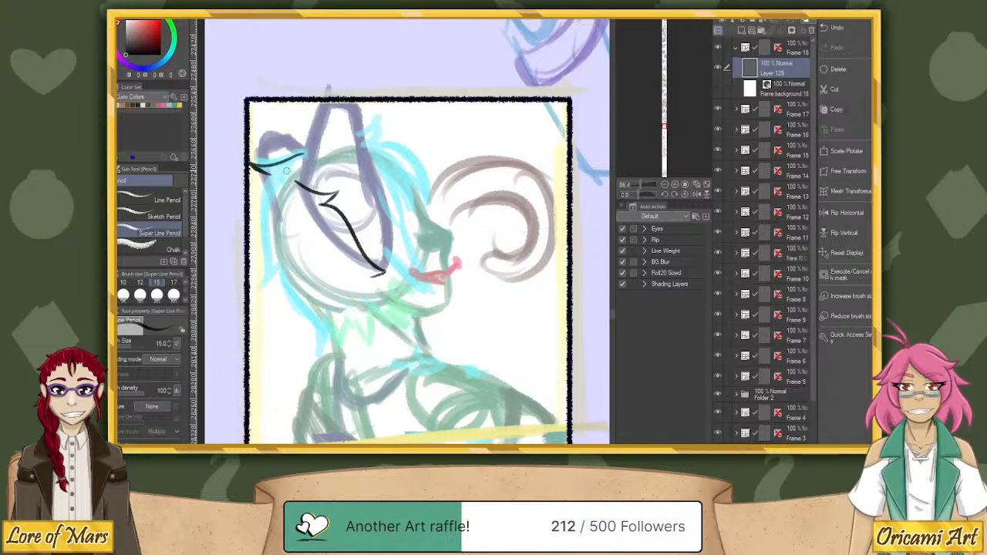
pyautogui.moveTo(285, 171)
pyautogui.mouseDown()
pyautogui.moveTo(263, 213)
pyautogui.moveTo(253, 283)
pyautogui.moveTo(278, 259)
pyautogui.moveTo(318, 349)
pyautogui.moveTo(324, 339)
pyautogui.moveTo(336, 350)
pyautogui.moveTo(340, 323)
pyautogui.moveTo(358, 354)
pyautogui.moveTo(370, 290)
pyautogui.moveTo(376, 331)
pyautogui.mouseUp()
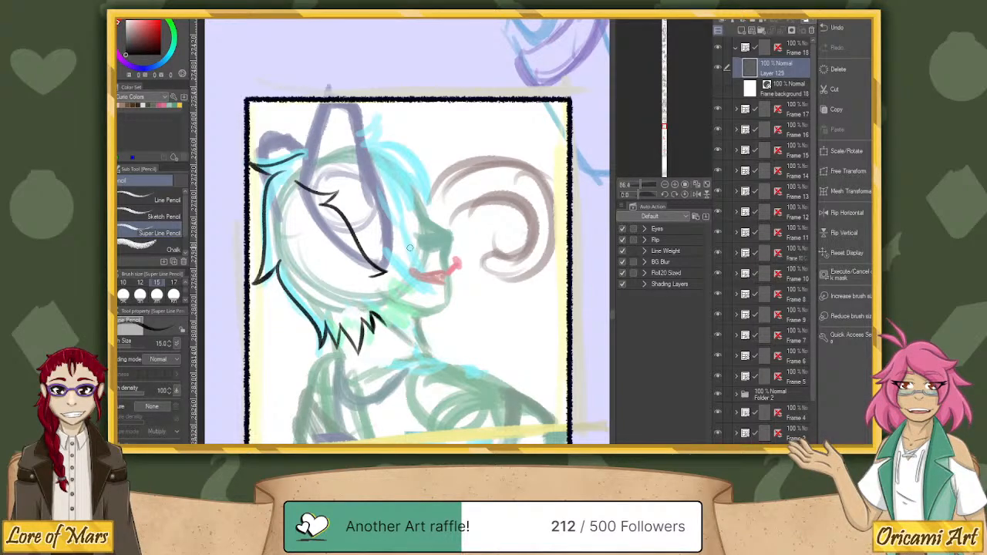
# Ink both sides of the profile character's tall pointed ear, undoing and redrawing the long front edge until it fits.
pyautogui.moveTo(300, 182); pyautogui.dragTo(317, 106)
pyautogui.moveTo(307, 144)
pyautogui.mouseDown()
pyautogui.moveTo(320, 101)
pyautogui.moveTo(364, 158)
pyautogui.moveTo(378, 200)
pyautogui.mouseUp()
pyautogui.hotkey('ctrl', 'z')
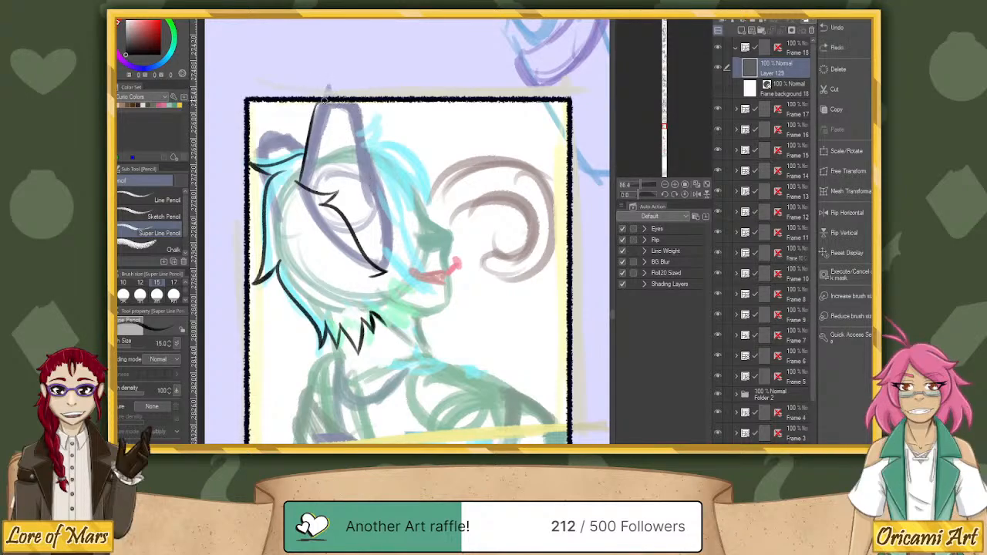
pyautogui.hotkey('ctrl', 'z')
pyautogui.moveTo(316, 105)
pyautogui.mouseDown()
pyautogui.moveTo(344, 115)
pyautogui.moveTo(361, 154)
pyautogui.moveTo(352, 123)
pyautogui.moveTo(384, 270)
pyautogui.mouseUp()
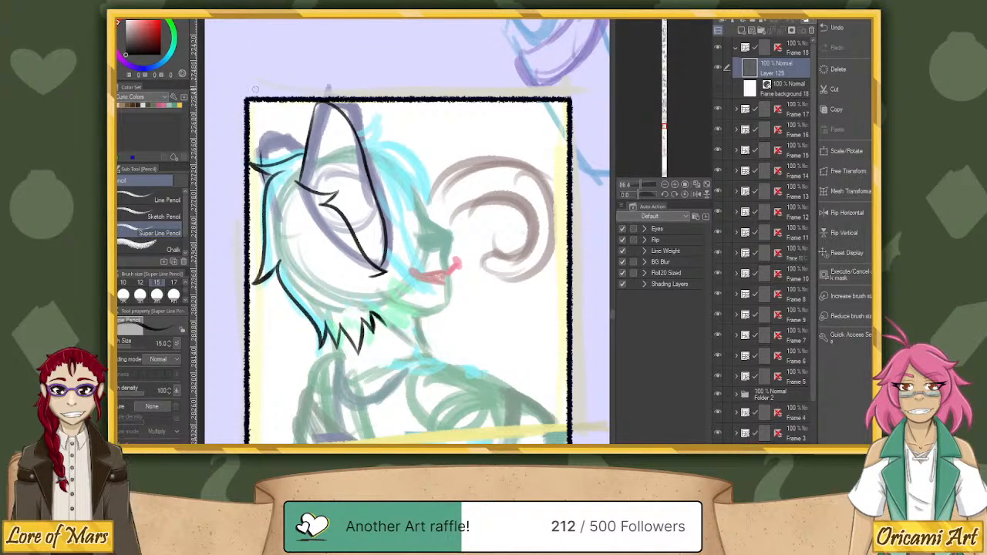
pyautogui.hotkey('ctrl', 'z')
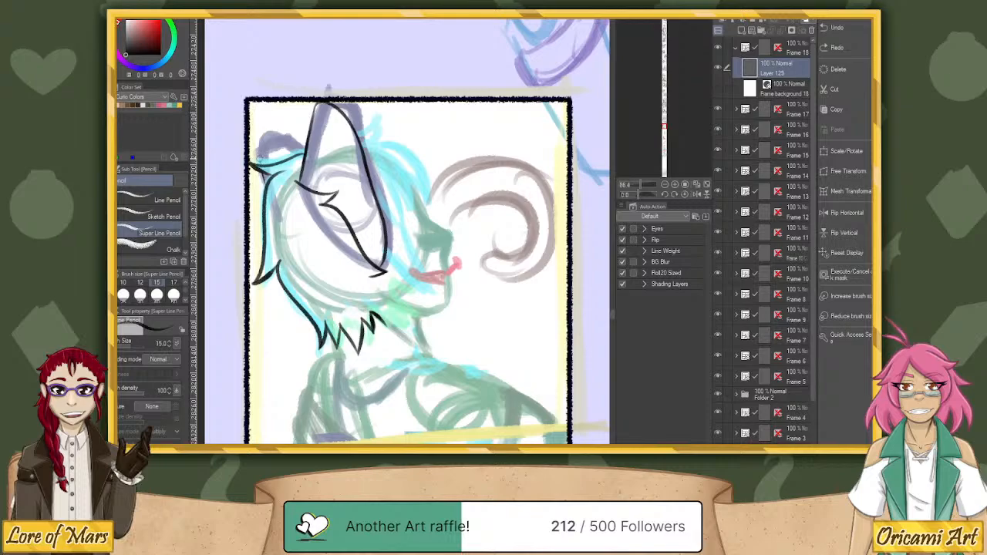
# Ink the far ear behind the profile character's head and the small hair tuft in front of the tall ear.
pyautogui.moveTo(263, 162)
pyautogui.mouseDown()
pyautogui.moveTo(262, 132)
pyautogui.moveTo(306, 152)
pyautogui.moveTo(267, 125)
pyautogui.moveTo(307, 148)
pyautogui.moveTo(259, 155)
pyautogui.moveTo(260, 132)
pyautogui.moveTo(305, 151)
pyautogui.mouseUp()
pyautogui.hotkey('ctrl', 'z')
pyautogui.hotkey('ctrl', 'z')
pyautogui.hotkey('ctrl', 'z')
pyautogui.moveTo(359, 133)
pyautogui.mouseDown()
pyautogui.moveTo(377, 109)
pyautogui.moveTo(369, 145)
pyautogui.mouseUp()
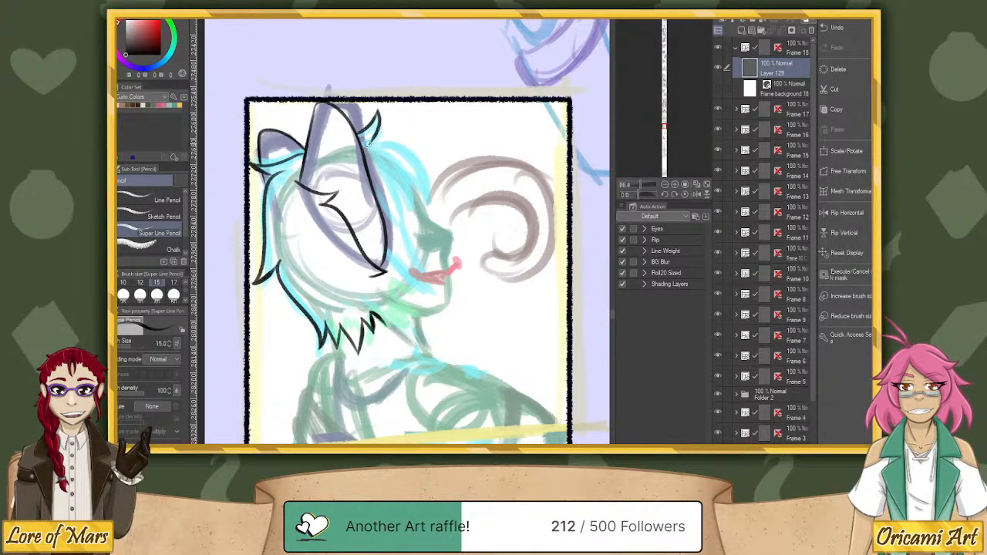
# Ink the swept bangs and pointed strands in front of the ear, plus the forehead line to the nose tip, redrawing unsatisfactory strokes.
pyautogui.moveTo(370, 143)
pyautogui.mouseDown()
pyautogui.moveTo(409, 156)
pyautogui.moveTo(428, 193)
pyautogui.mouseUp()
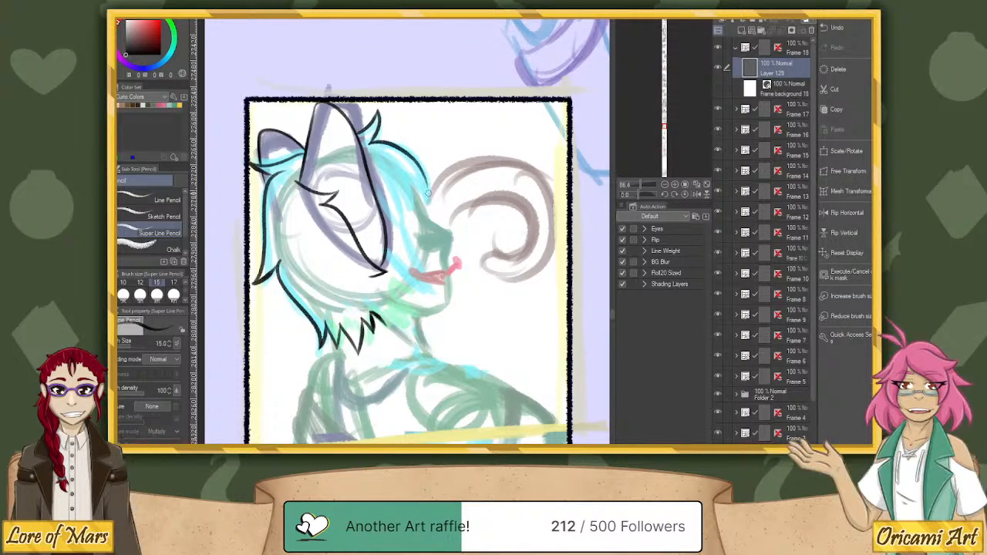
pyautogui.hotkey('ctrl', 'z')
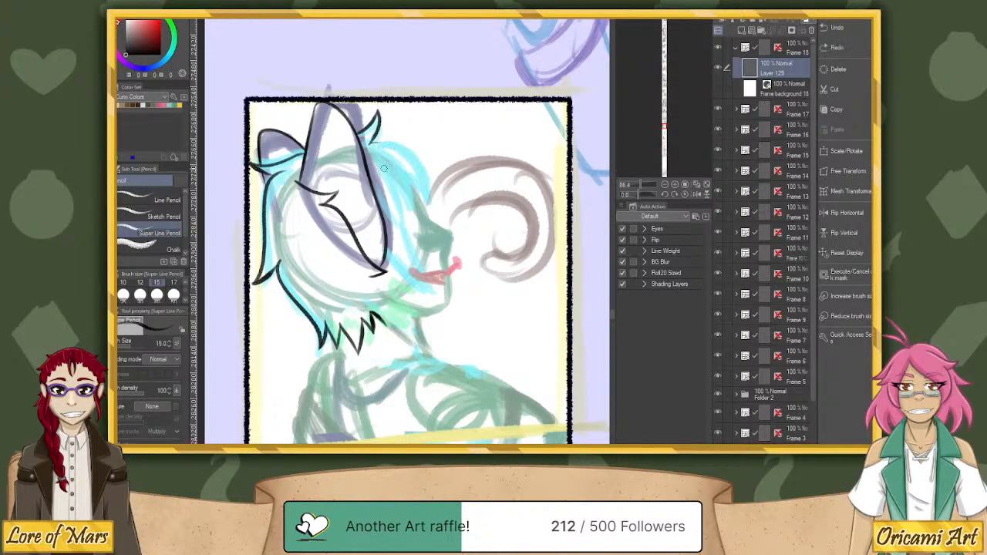
pyautogui.moveTo(383, 167)
pyautogui.mouseDown()
pyautogui.moveTo(421, 284)
pyautogui.moveTo(376, 158)
pyautogui.moveTo(410, 220)
pyautogui.moveTo(411, 191)
pyautogui.moveTo(384, 147)
pyautogui.mouseUp()
pyautogui.hotkey('ctrl', 'z')
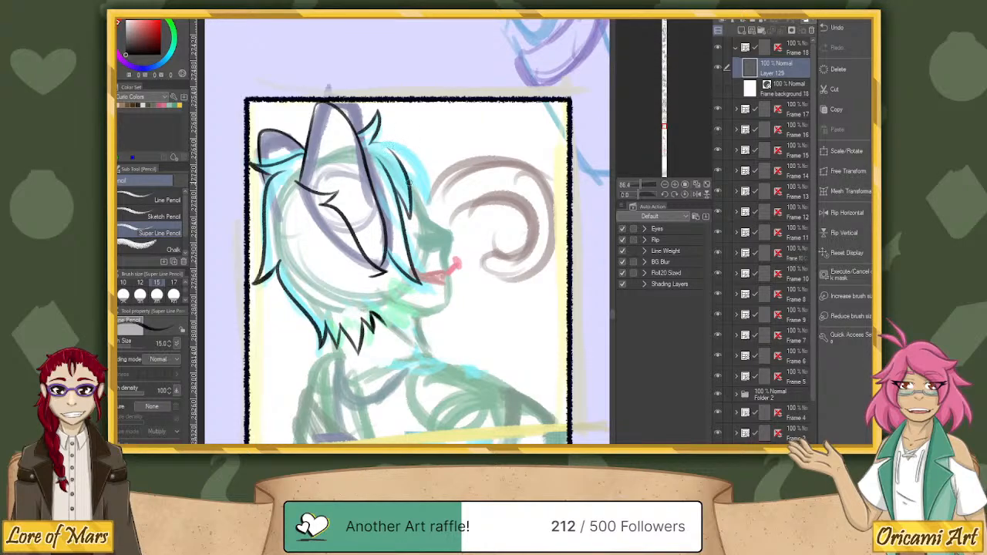
pyautogui.moveTo(414, 184)
pyautogui.mouseDown()
pyautogui.moveTo(427, 208)
pyautogui.moveTo(425, 172)
pyautogui.moveTo(402, 143)
pyautogui.moveTo(367, 142)
pyautogui.moveTo(427, 172)
pyautogui.mouseUp()
pyautogui.hotkey('ctrl', 'z')
pyautogui.hotkey('ctrl', 'z')
pyautogui.moveTo(371, 143)
pyautogui.mouseDown()
pyautogui.moveTo(410, 147)
pyautogui.moveTo(428, 222)
pyautogui.moveTo(450, 233)
pyautogui.mouseUp()
pyautogui.hotkey('ctrl', 'z')
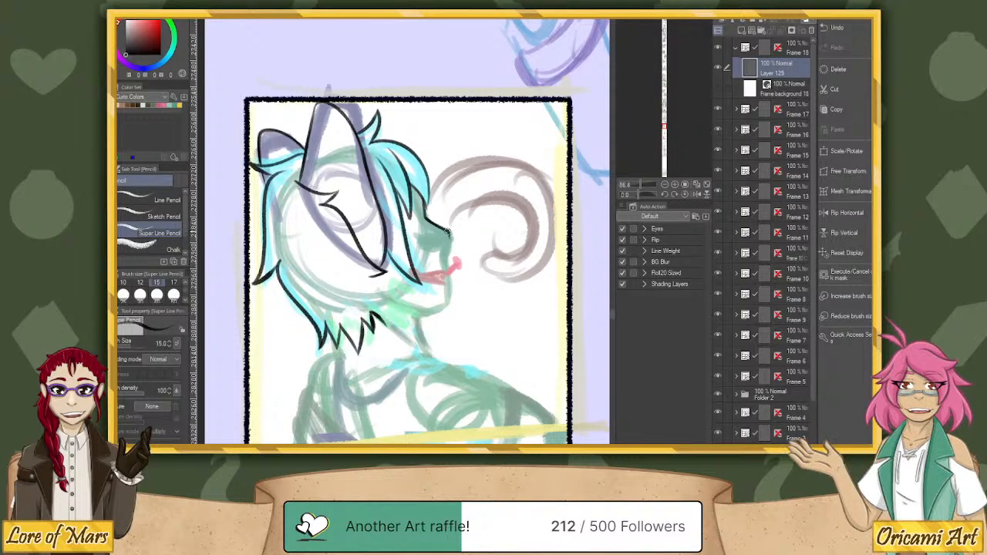
pyautogui.hotkey('ctrl', 'z')
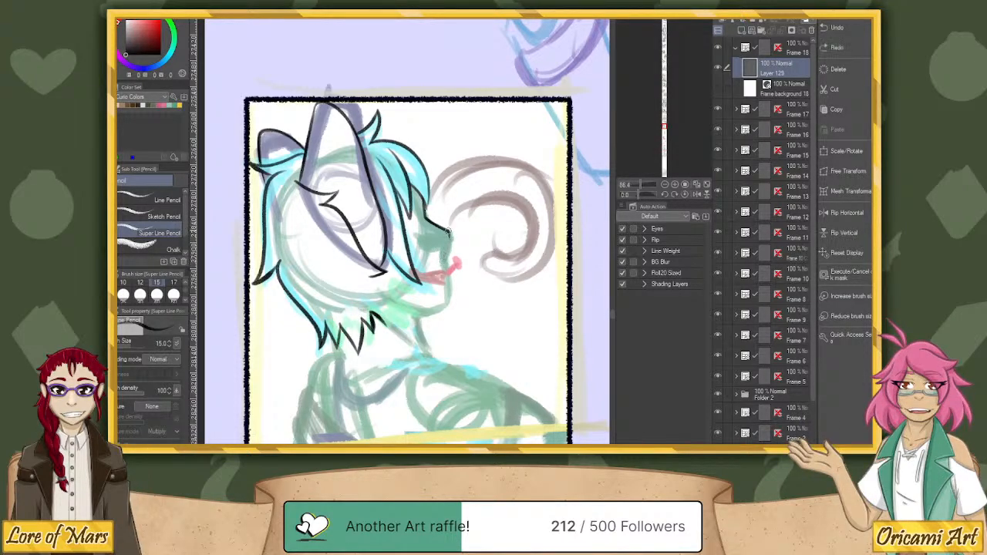
# Ink the profile from the nose tip to the mouth and build up the thick curved nostril line.
pyautogui.moveTo(450, 231); pyautogui.dragTo(448, 272)
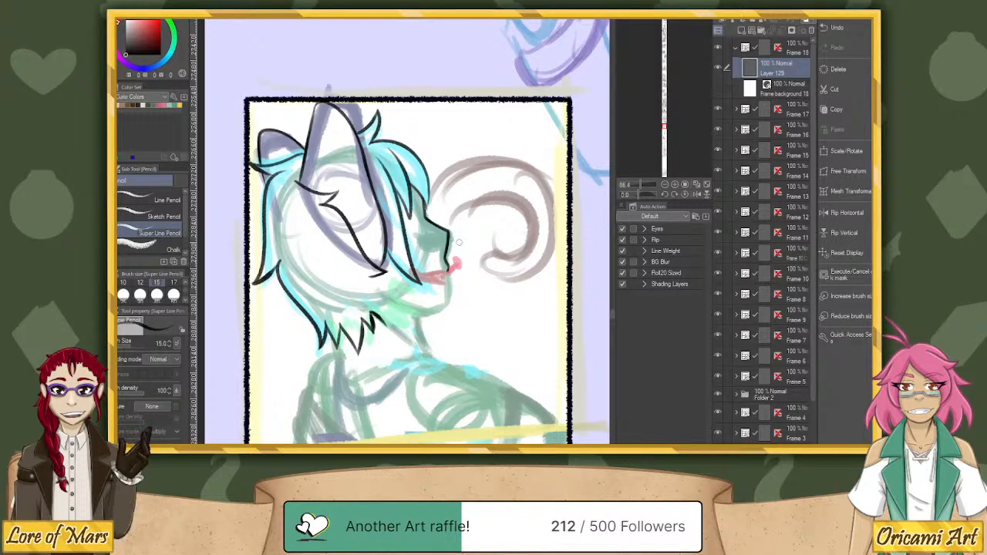
pyautogui.moveTo(643, 193); pyautogui.dragTo(632, 195)
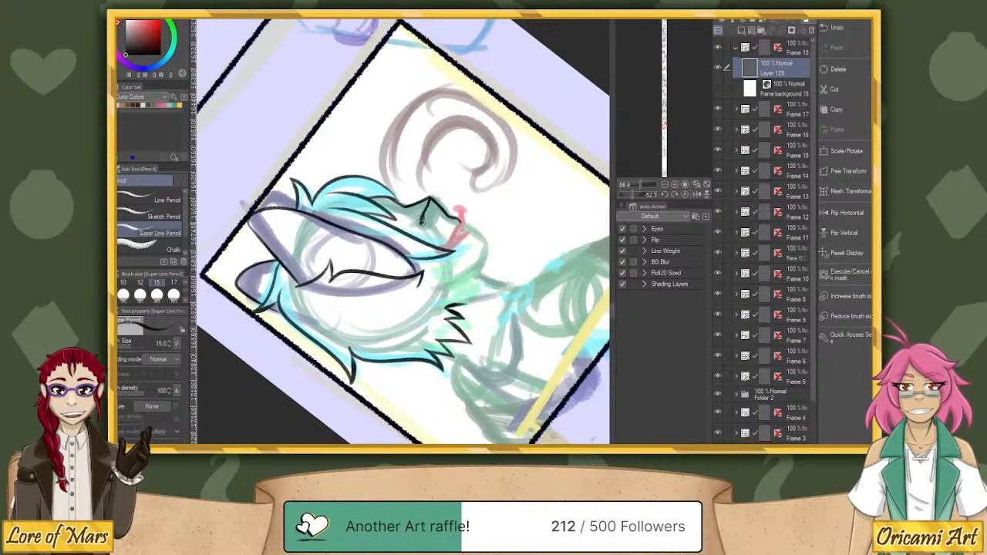
pyautogui.moveTo(422, 222)
pyautogui.mouseDown()
pyautogui.moveTo(431, 201)
pyautogui.moveTo(440, 207)
pyautogui.moveTo(425, 212)
pyautogui.moveTo(449, 217)
pyautogui.moveTo(425, 213)
pyautogui.moveTo(422, 223)
pyautogui.mouseUp()
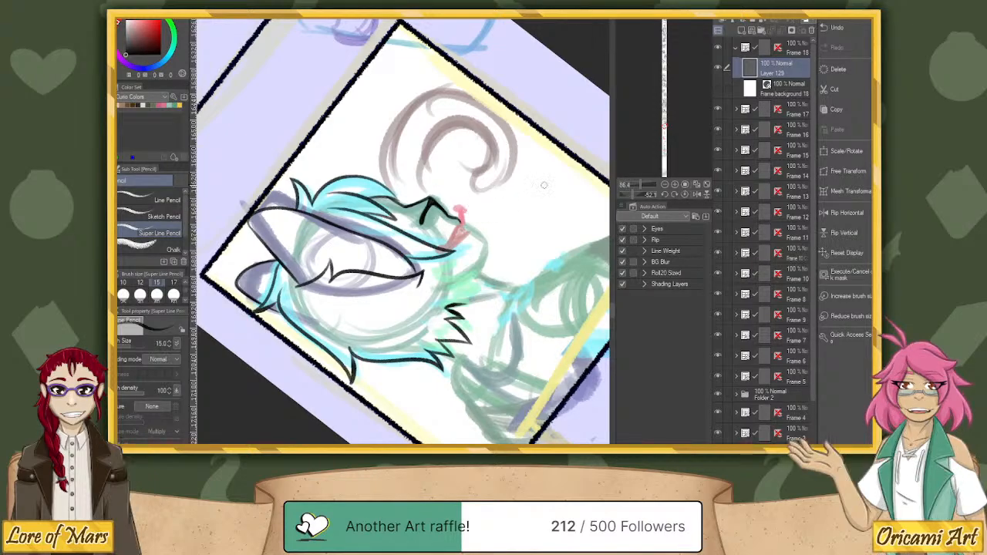
pyautogui.click(685, 194)
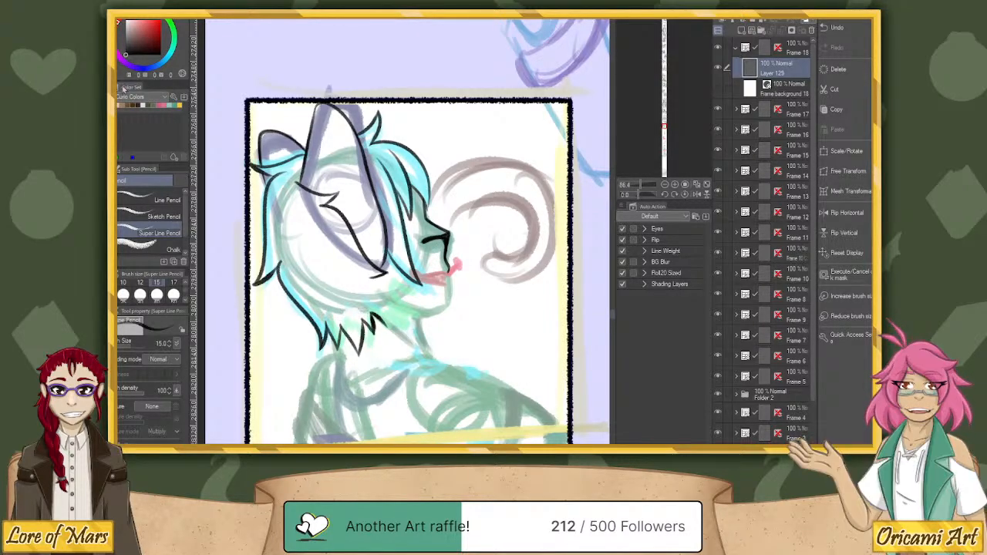
pyautogui.moveTo(636, 195); pyautogui.dragTo(622, 195)
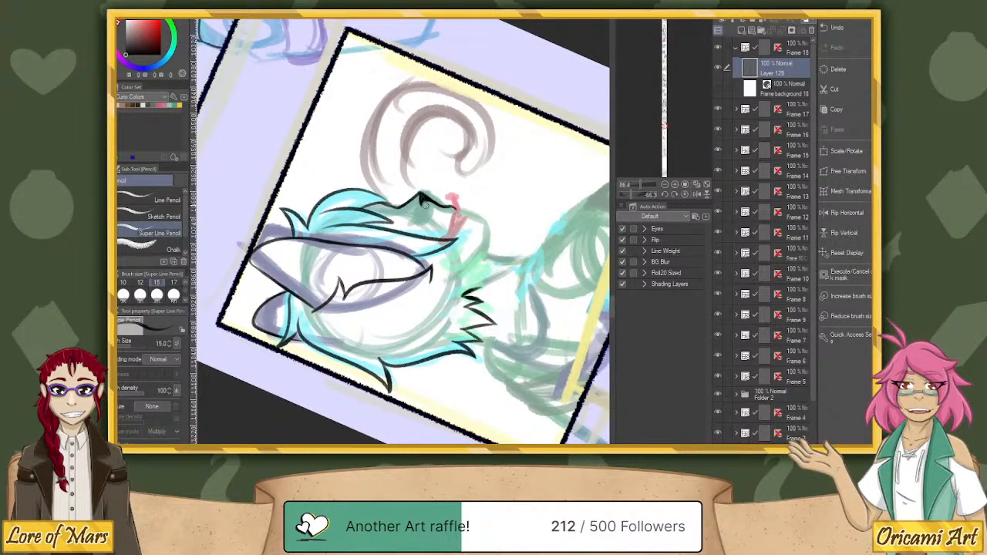
pyautogui.moveTo(421, 199); pyautogui.dragTo(423, 213)
pyautogui.click(685, 193)
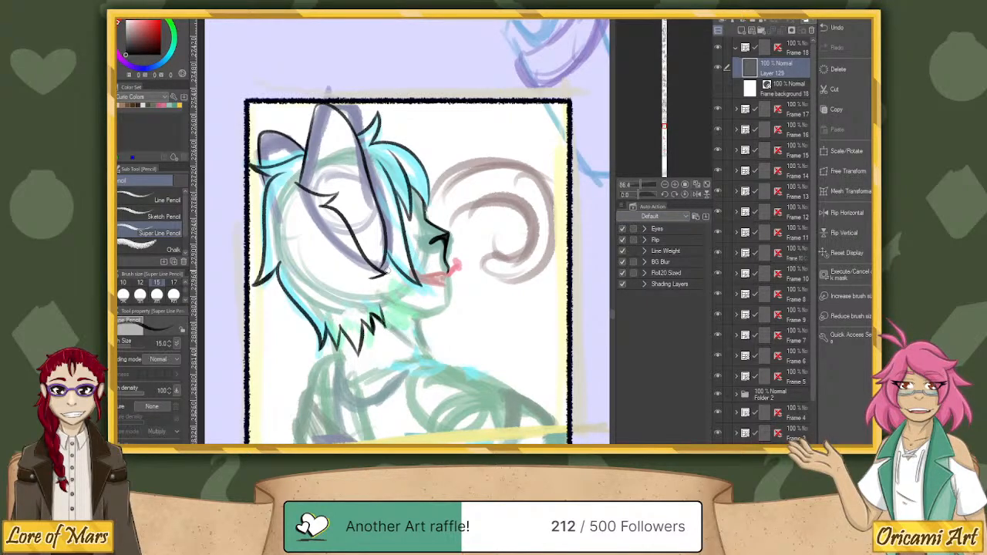
# Extend the jagged fur tufts from the neck up the cheek towards the ear's base, redrawing strokes that do not fit.
pyautogui.moveTo(379, 306)
pyautogui.mouseDown()
pyautogui.moveTo(392, 318)
pyautogui.moveTo(387, 284)
pyautogui.moveTo(401, 297)
pyautogui.moveTo(389, 264)
pyautogui.mouseUp()
pyautogui.hotkey('ctrl', 'z')
pyautogui.hotkey('ctrl', 'z')
pyautogui.hotkey('ctrl', 'z')
pyautogui.moveTo(381, 307)
pyautogui.mouseDown()
pyautogui.moveTo(402, 326)
pyautogui.moveTo(387, 256)
pyautogui.moveTo(398, 284)
pyautogui.mouseUp()
pyautogui.hotkey('ctrl', 'z')
# Touch up the nostril line and ink the chin and jawline from below the mouth back to the cheek tufts.
pyautogui.moveTo(431, 242); pyautogui.dragTo(446, 238)
pyautogui.moveTo(448, 281); pyautogui.dragTo(448, 297)
pyautogui.click(634, 195)
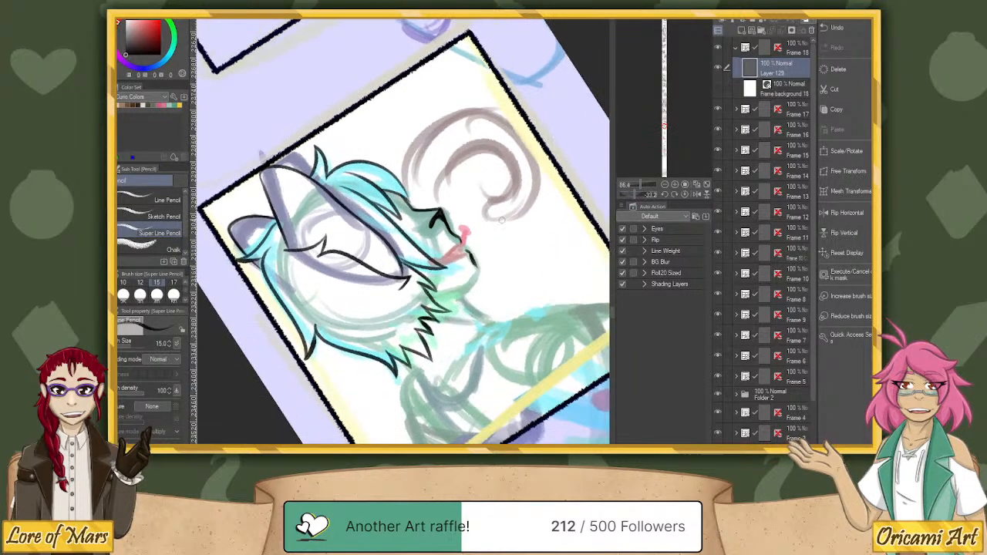
pyautogui.moveTo(435, 299)
pyautogui.mouseDown()
pyautogui.moveTo(464, 292)
pyautogui.moveTo(473, 273)
pyautogui.mouseUp()
pyautogui.hotkey('ctrl', 'z')
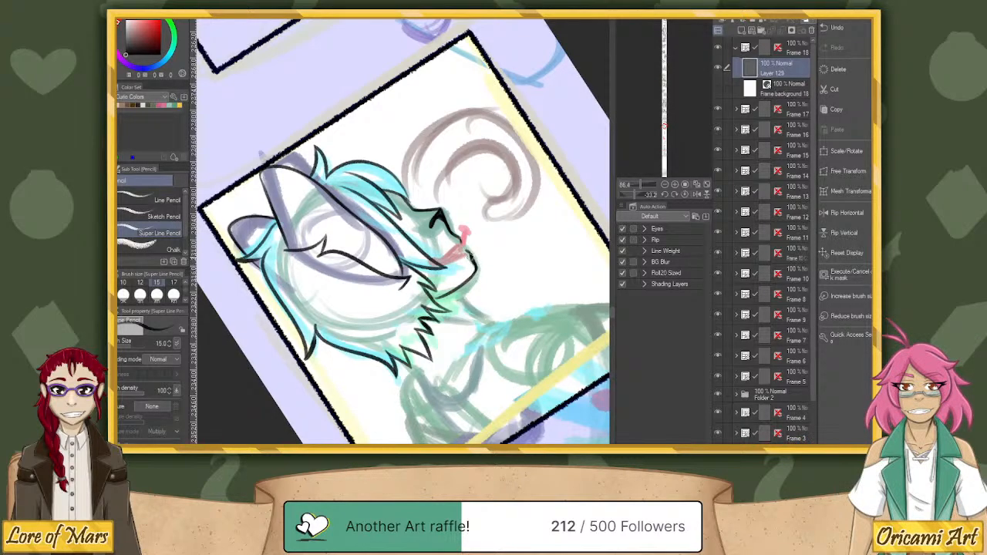
pyautogui.click(686, 194)
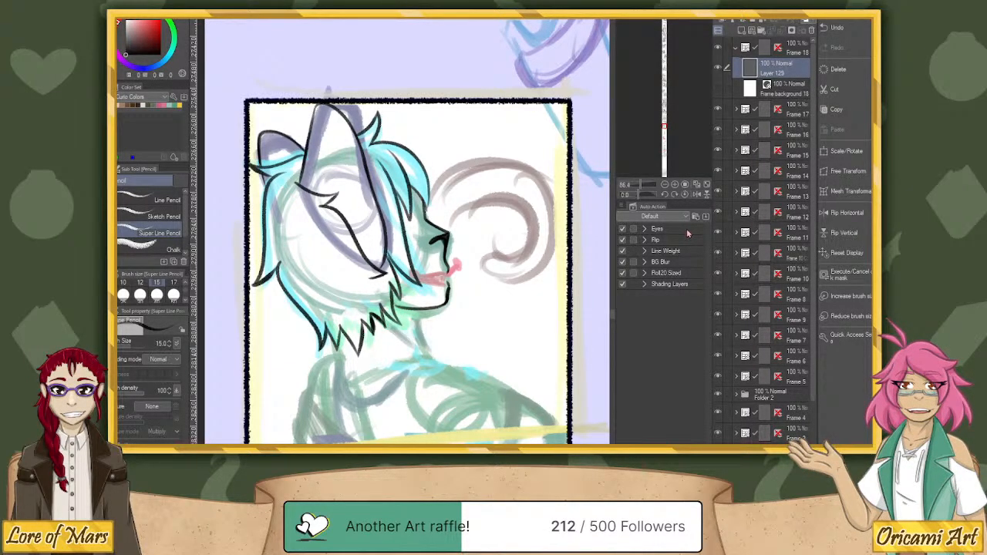
# Ink the garment's neckline, the shoulder line sloping forward from it, and a curved sleeve seam reaching the frame's lower border.
pyautogui.moveTo(505, 343); pyautogui.dragTo(478, 193)
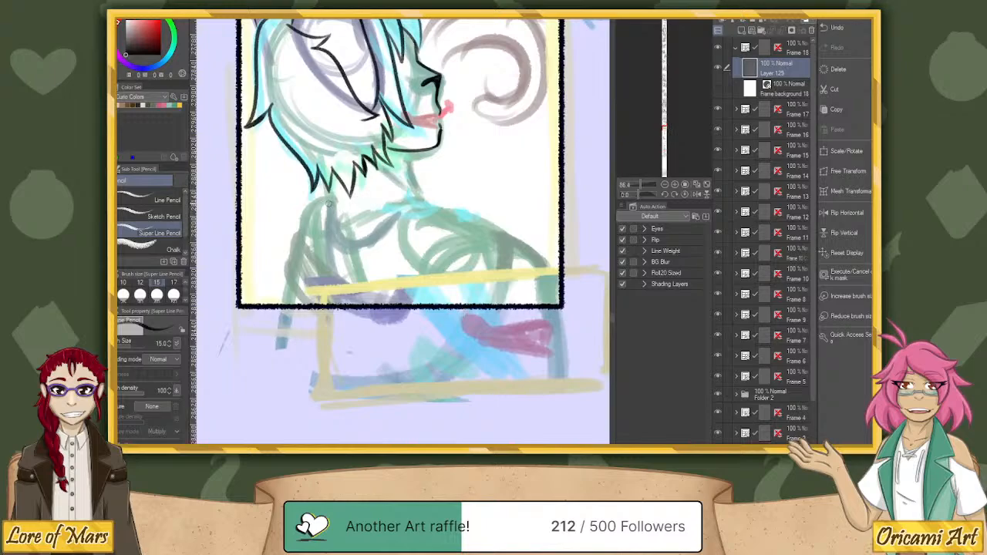
pyautogui.moveTo(328, 202)
pyautogui.mouseDown()
pyautogui.moveTo(359, 231)
pyautogui.moveTo(426, 204)
pyautogui.mouseUp()
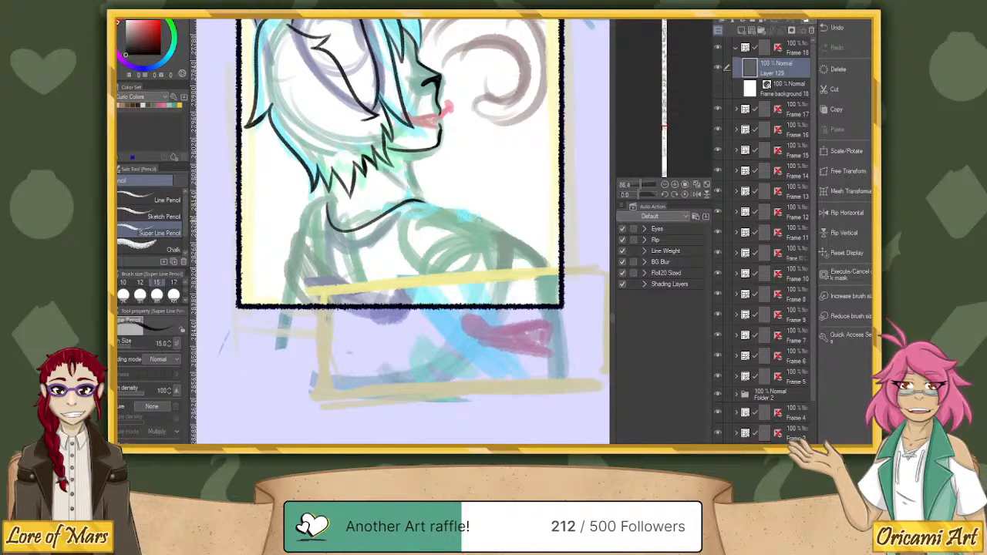
pyautogui.hotkey('ctrl', 'z')
pyautogui.moveTo(406, 201); pyautogui.dragTo(422, 205)
pyautogui.moveTo(409, 302)
pyautogui.mouseDown()
pyautogui.moveTo(411, 270)
pyautogui.moveTo(451, 233)
pyautogui.moveTo(495, 227)
pyautogui.moveTo(465, 229)
pyautogui.moveTo(428, 257)
pyautogui.moveTo(418, 303)
pyautogui.moveTo(431, 251)
pyautogui.moveTo(469, 228)
pyautogui.moveTo(497, 228)
pyautogui.mouseUp()
pyautogui.hotkey('ctrl', 'z')
pyautogui.hotkey('ctrl', 'z')
pyautogui.moveTo(421, 200); pyautogui.dragTo(489, 228)
pyautogui.hotkey('ctrl', 'z')
pyautogui.moveTo(421, 200); pyautogui.dragTo(492, 228)
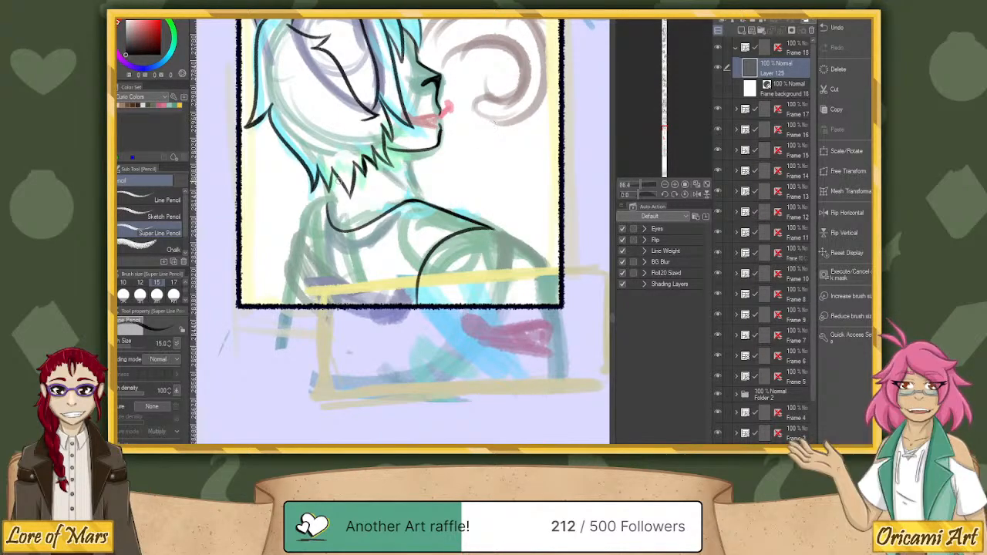
# Ink the collar's back edge and the neck lines running from the cheek tufts and jaw down to the neckline.
pyautogui.moveTo(325, 198); pyautogui.dragTo(303, 244)
pyautogui.moveTo(368, 170); pyautogui.dragTo(416, 196)
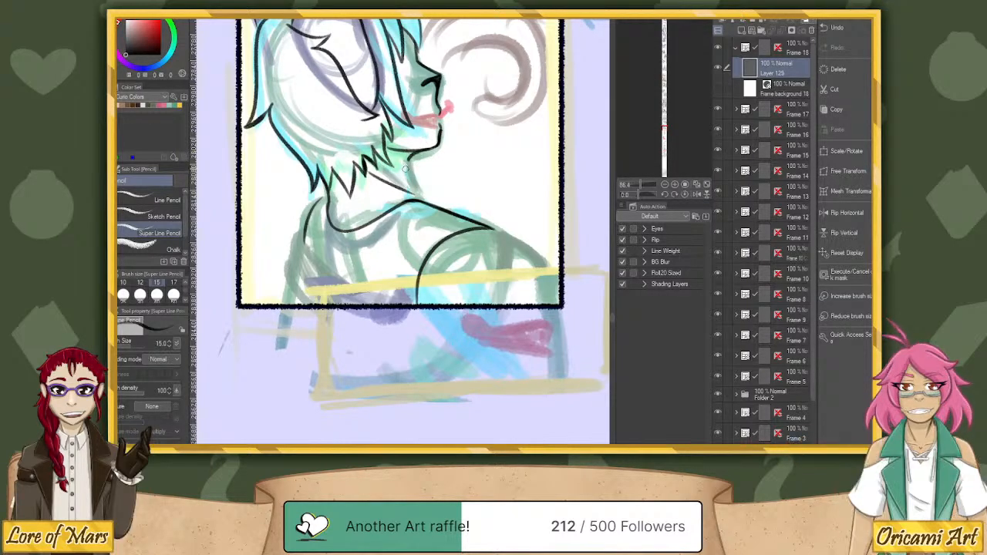
pyautogui.moveTo(402, 159); pyautogui.dragTo(423, 203)
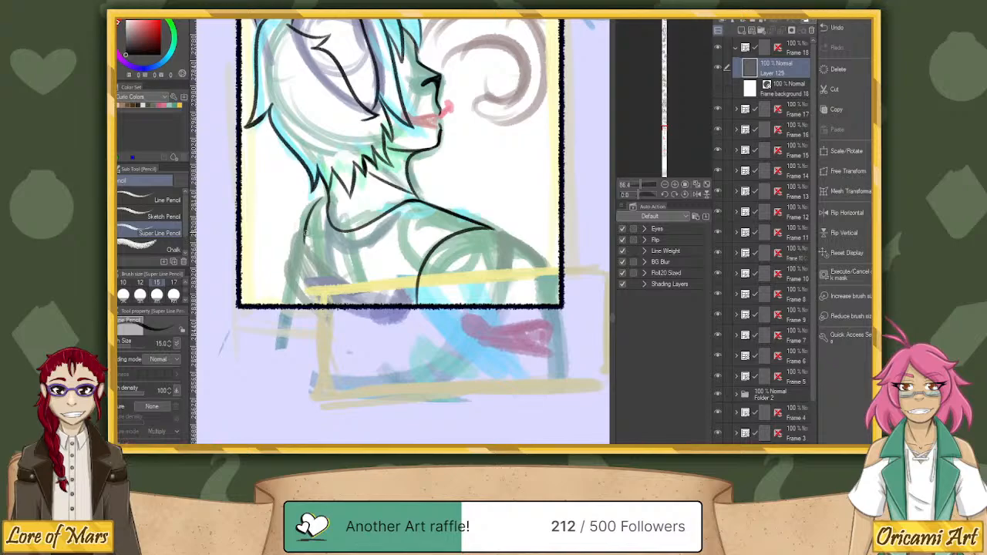
# Ink the diagonal fold below the collar and the character's back edge down to the frame's lower border.
pyautogui.moveTo(305, 241)
pyautogui.mouseDown()
pyautogui.moveTo(329, 271)
pyautogui.moveTo(389, 302)
pyautogui.mouseUp()
pyautogui.hotkey('ctrl', 'z')
pyautogui.moveTo(302, 234)
pyautogui.mouseDown()
pyautogui.moveTo(341, 282)
pyautogui.moveTo(386, 303)
pyautogui.mouseUp()
pyautogui.moveTo(305, 230)
pyautogui.mouseDown()
pyautogui.moveTo(287, 271)
pyautogui.moveTo(311, 309)
pyautogui.mouseUp()
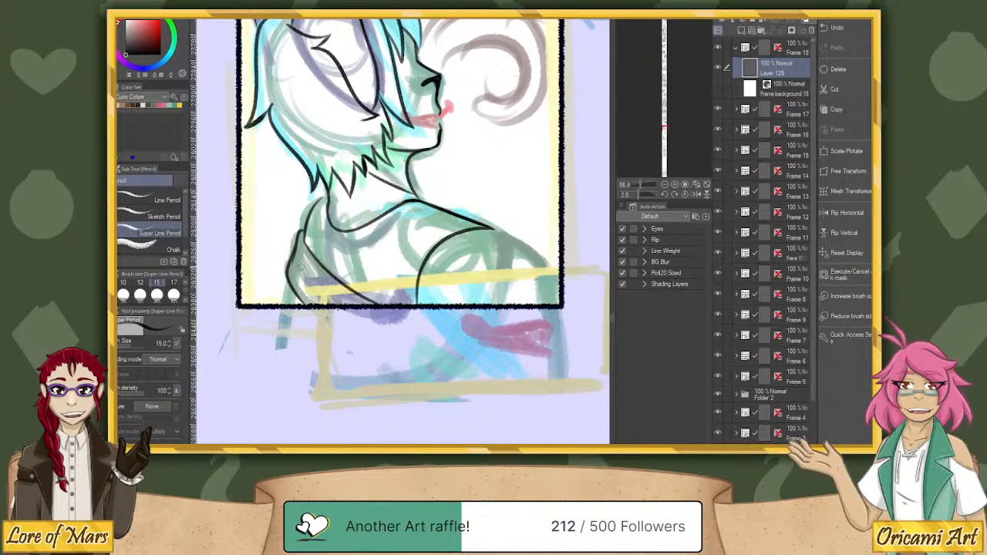
pyautogui.moveTo(301, 233)
pyautogui.mouseDown()
pyautogui.moveTo(310, 263)
pyautogui.moveTo(284, 290)
pyautogui.moveTo(285, 273)
pyautogui.moveTo(280, 308)
pyautogui.mouseUp()
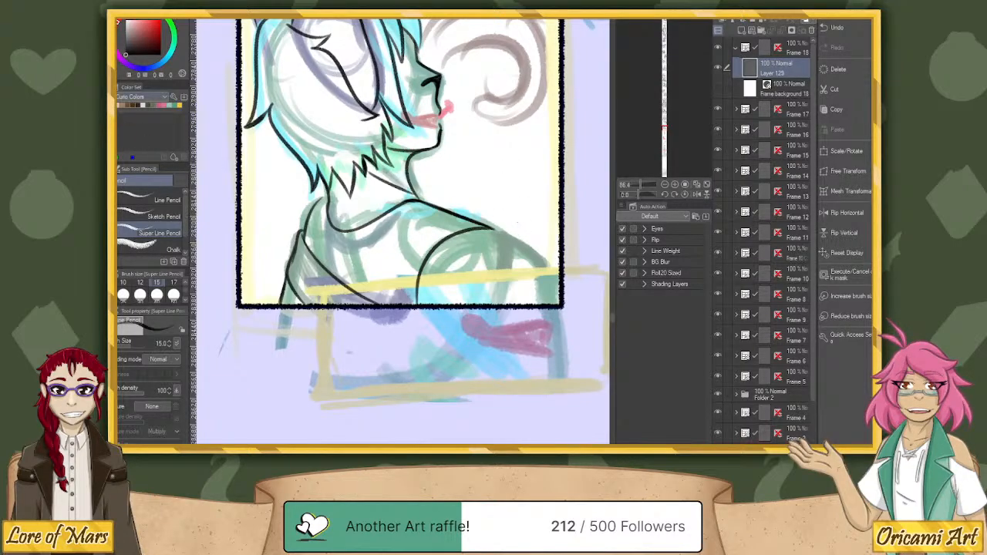
# Remove the curved sleeve seam, shorten the shoulder line, and redraw the seam slightly closer to the neck.
pyautogui.moveTo(492, 228)
pyautogui.mouseDown()
pyautogui.moveTo(436, 240)
pyautogui.moveTo(418, 302)
pyautogui.moveTo(416, 281)
pyautogui.mouseUp()
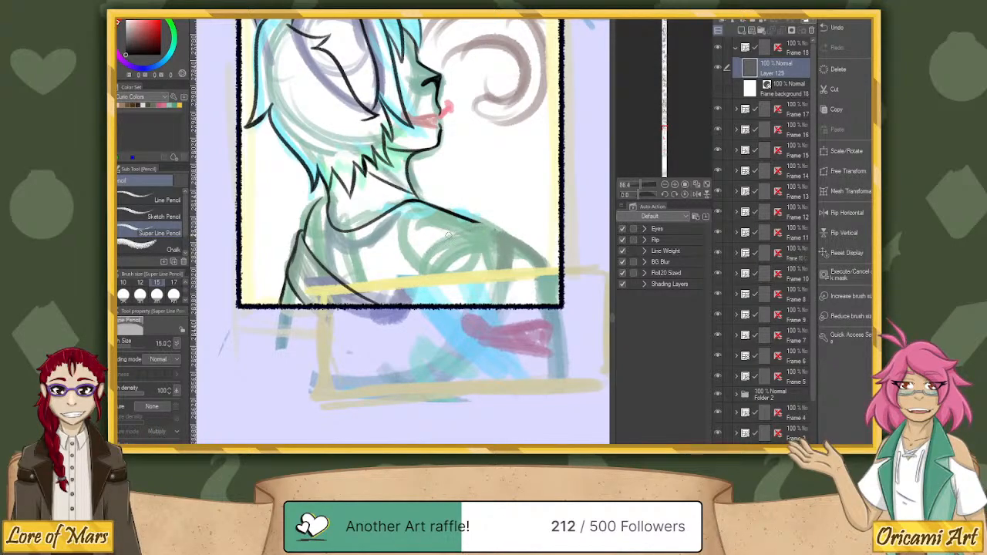
pyautogui.moveTo(473, 225); pyautogui.dragTo(499, 220)
pyautogui.moveTo(458, 222)
pyautogui.mouseDown()
pyautogui.moveTo(416, 262)
pyautogui.moveTo(405, 307)
pyautogui.mouseUp()
pyautogui.hotkey('ctrl', 'z')
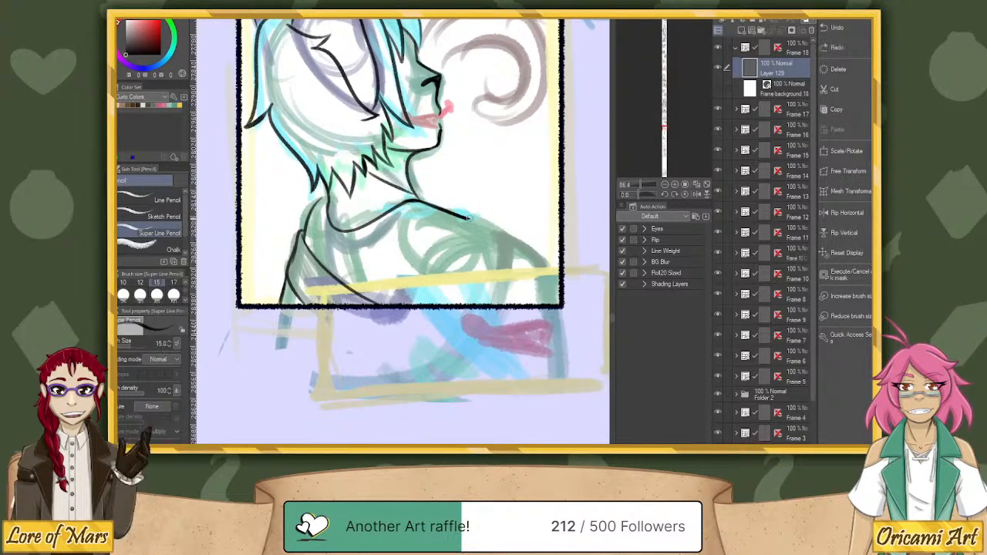
pyautogui.moveTo(466, 218)
pyautogui.mouseDown()
pyautogui.moveTo(436, 226)
pyautogui.moveTo(408, 262)
pyautogui.moveTo(404, 308)
pyautogui.mouseUp()
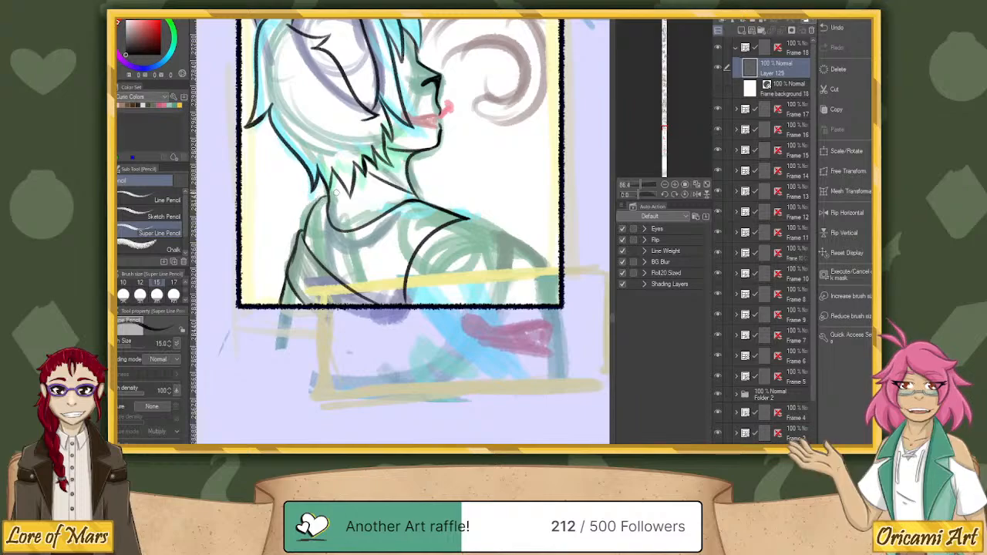
# Redraw the collar's back edge from the top of the back up to the neck, comparing versions with undo and redo.
pyautogui.hotkey('ctrl', 'z')
pyautogui.moveTo(312, 206); pyautogui.dragTo(328, 196)
pyautogui.hotkey('ctrl', 'z')
pyautogui.hotkey('ctrl', 'z')
pyautogui.hotkey('ctrl', 'z')
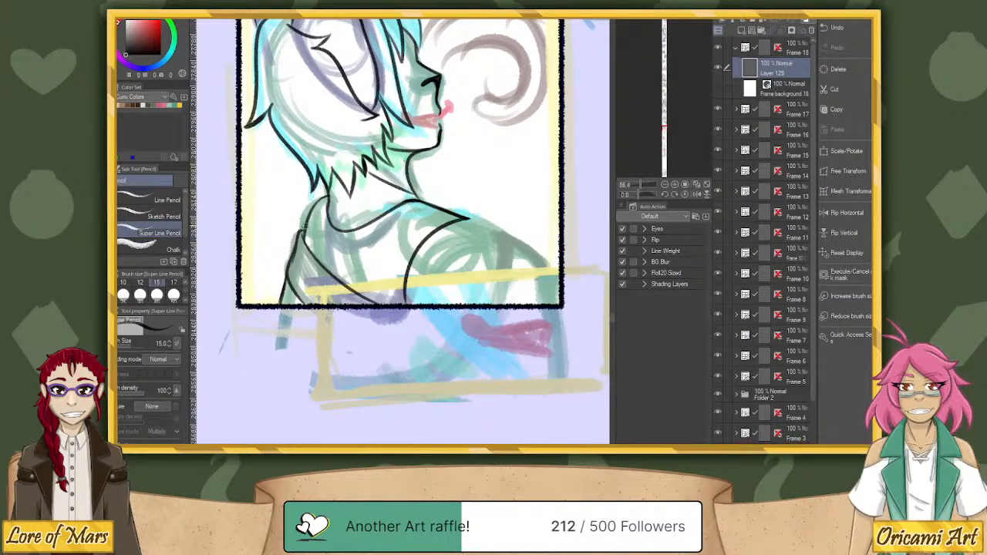
pyautogui.moveTo(302, 235)
pyautogui.mouseDown()
pyautogui.moveTo(309, 210)
pyautogui.moveTo(327, 194)
pyautogui.mouseUp()
pyautogui.hotkey('ctrl', 'z')
pyautogui.hotkey('ctrl', 'y')
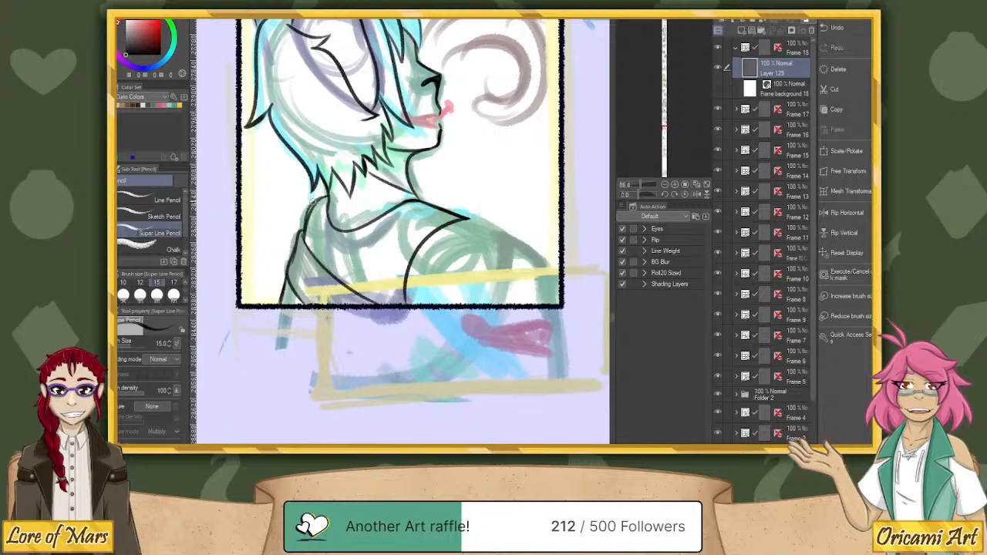
pyautogui.hotkey('ctrl', 'z')
pyautogui.hotkey('ctrl', 'y')
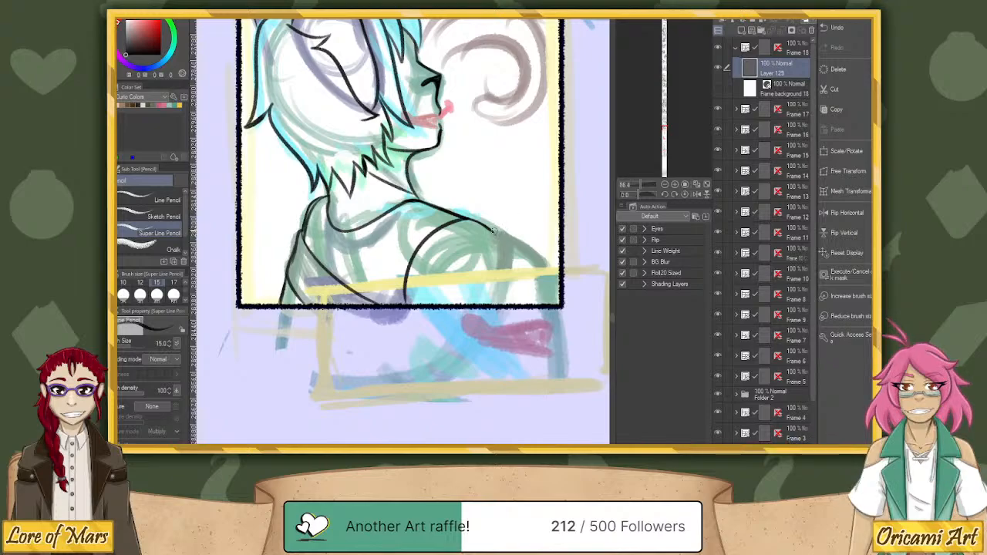
# Ink the rounded front of the shoulder beyond the sleeve seam, undoing and redrawing the curve to follow the sketch.
pyautogui.moveTo(492, 229)
pyautogui.mouseDown()
pyautogui.moveTo(498, 287)
pyautogui.moveTo(487, 305)
pyautogui.mouseUp()
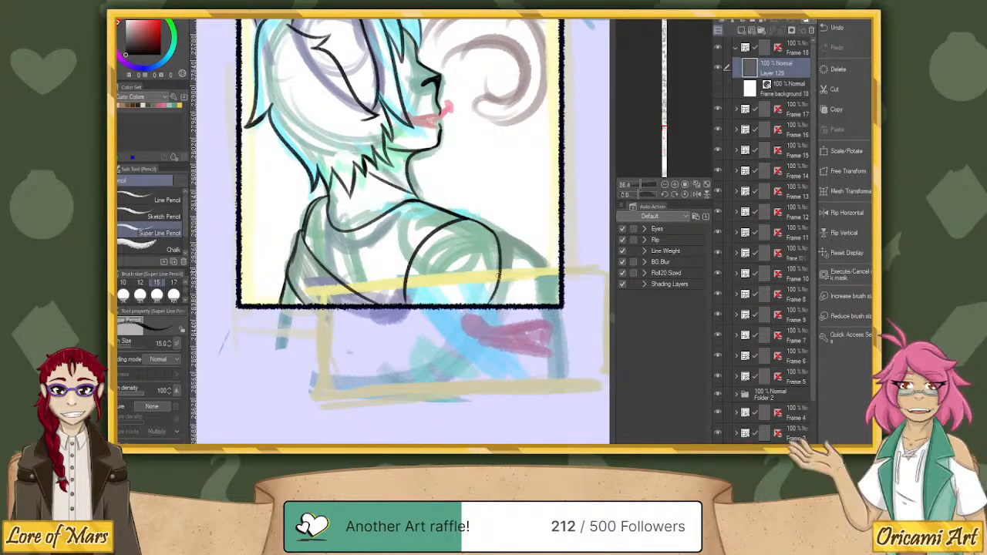
pyautogui.moveTo(489, 225)
pyautogui.mouseDown()
pyautogui.moveTo(544, 258)
pyautogui.moveTo(552, 287)
pyautogui.mouseUp()
pyautogui.hotkey('ctrl', 'z')
pyautogui.hotkey('ctrl', 'z')
pyautogui.hotkey('ctrl', 'z')
pyautogui.moveTo(467, 217); pyautogui.dragTo(498, 239)
pyautogui.hotkey('ctrl', 'z')
pyautogui.hotkey('ctrl', 'z')
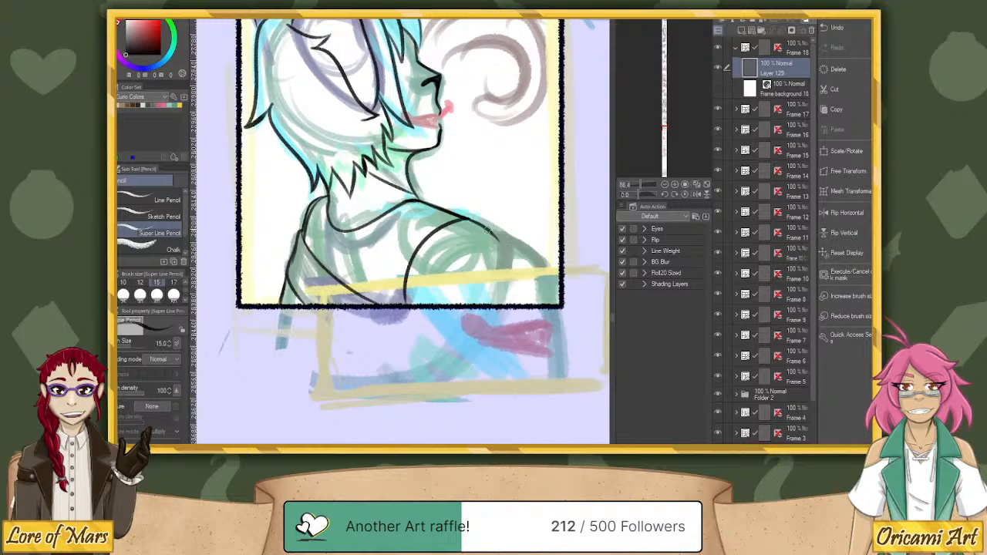
pyautogui.moveTo(488, 229); pyautogui.dragTo(506, 258)
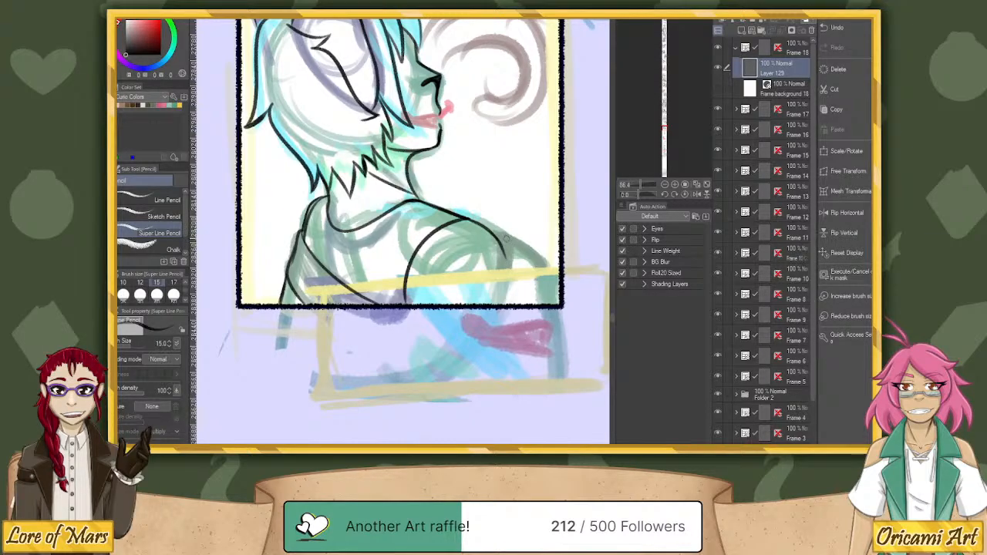
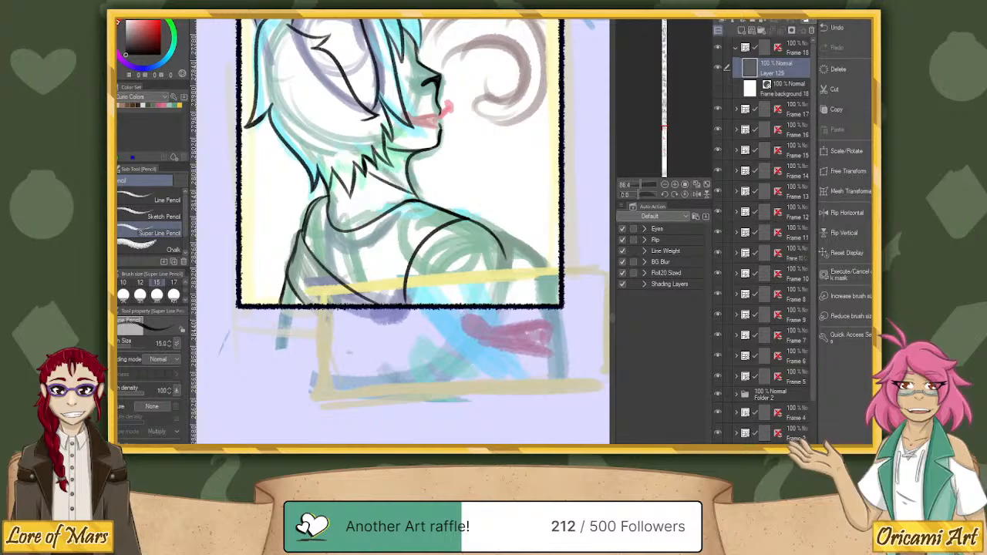
pyautogui.moveTo(455, 462)
pyautogui.scroll(-4, 478, 304)
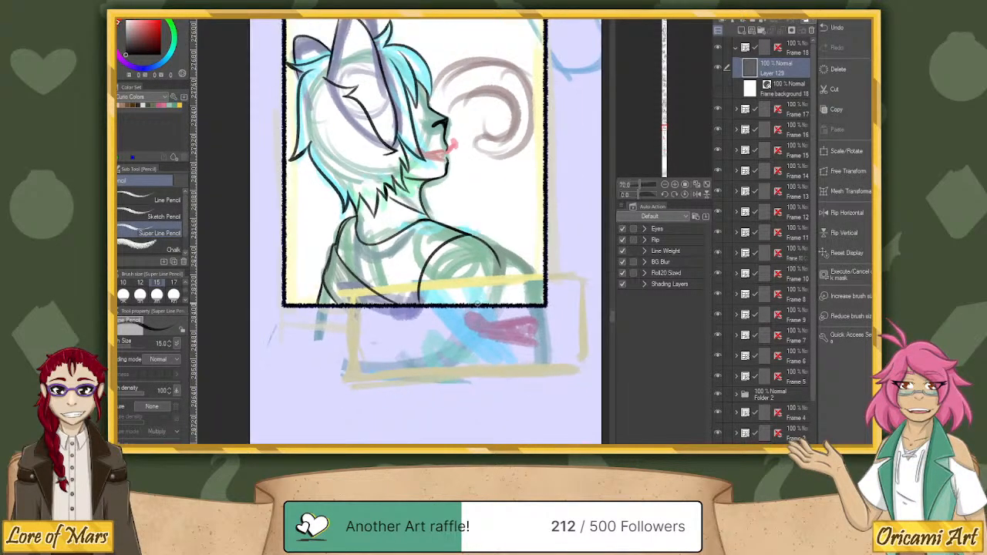